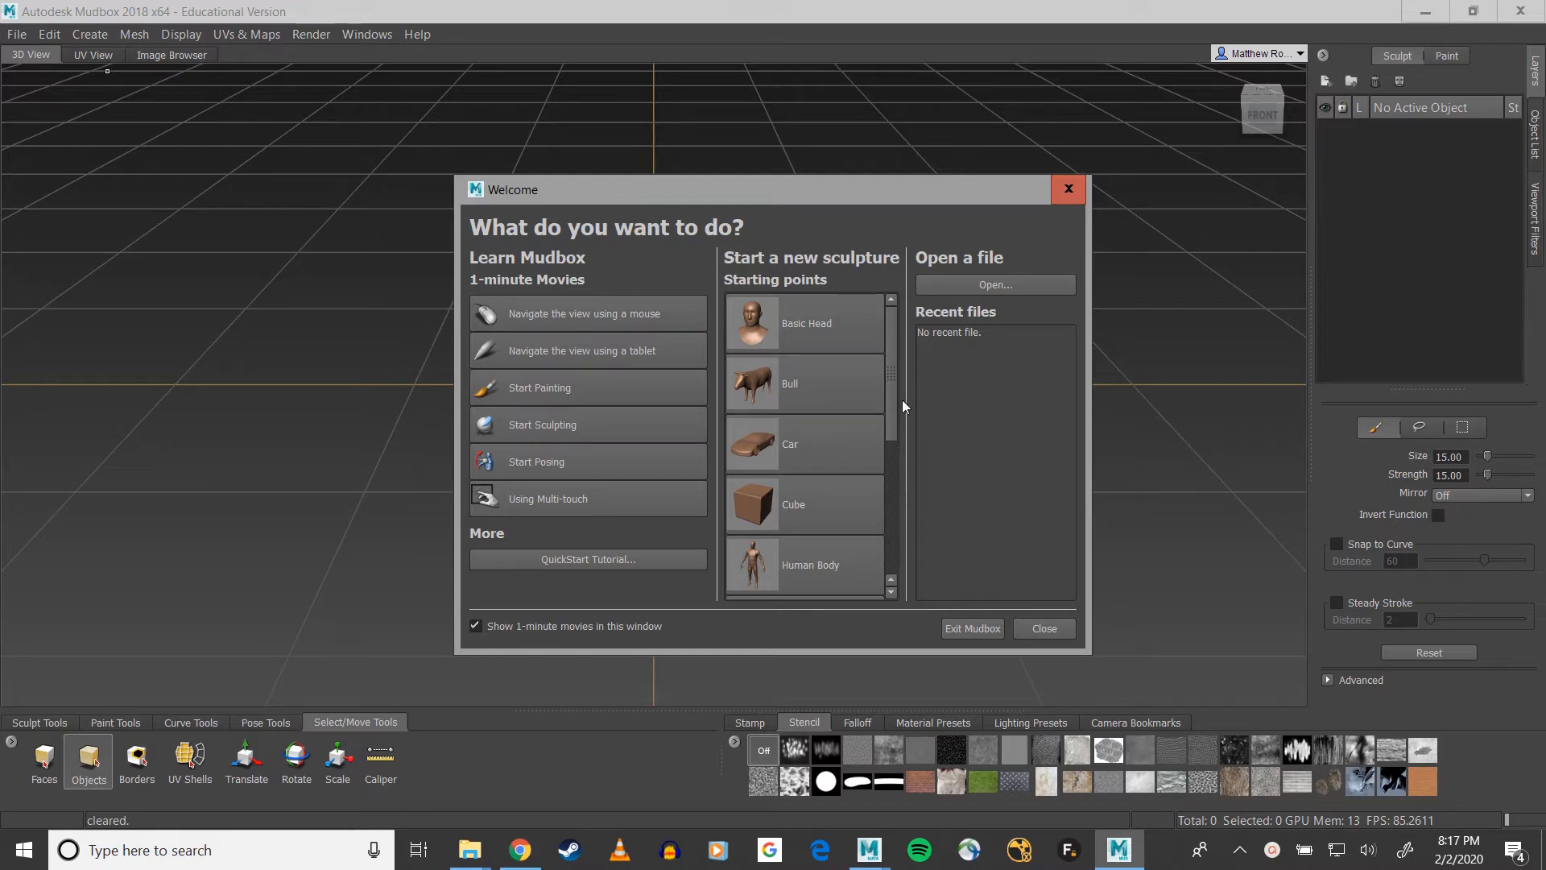
Step: Start a new sculpture from the Tree Stump starting point
{"action": "left_click_drag", "start_coordinate": [894, 396], "coordinate": [880, 514]}
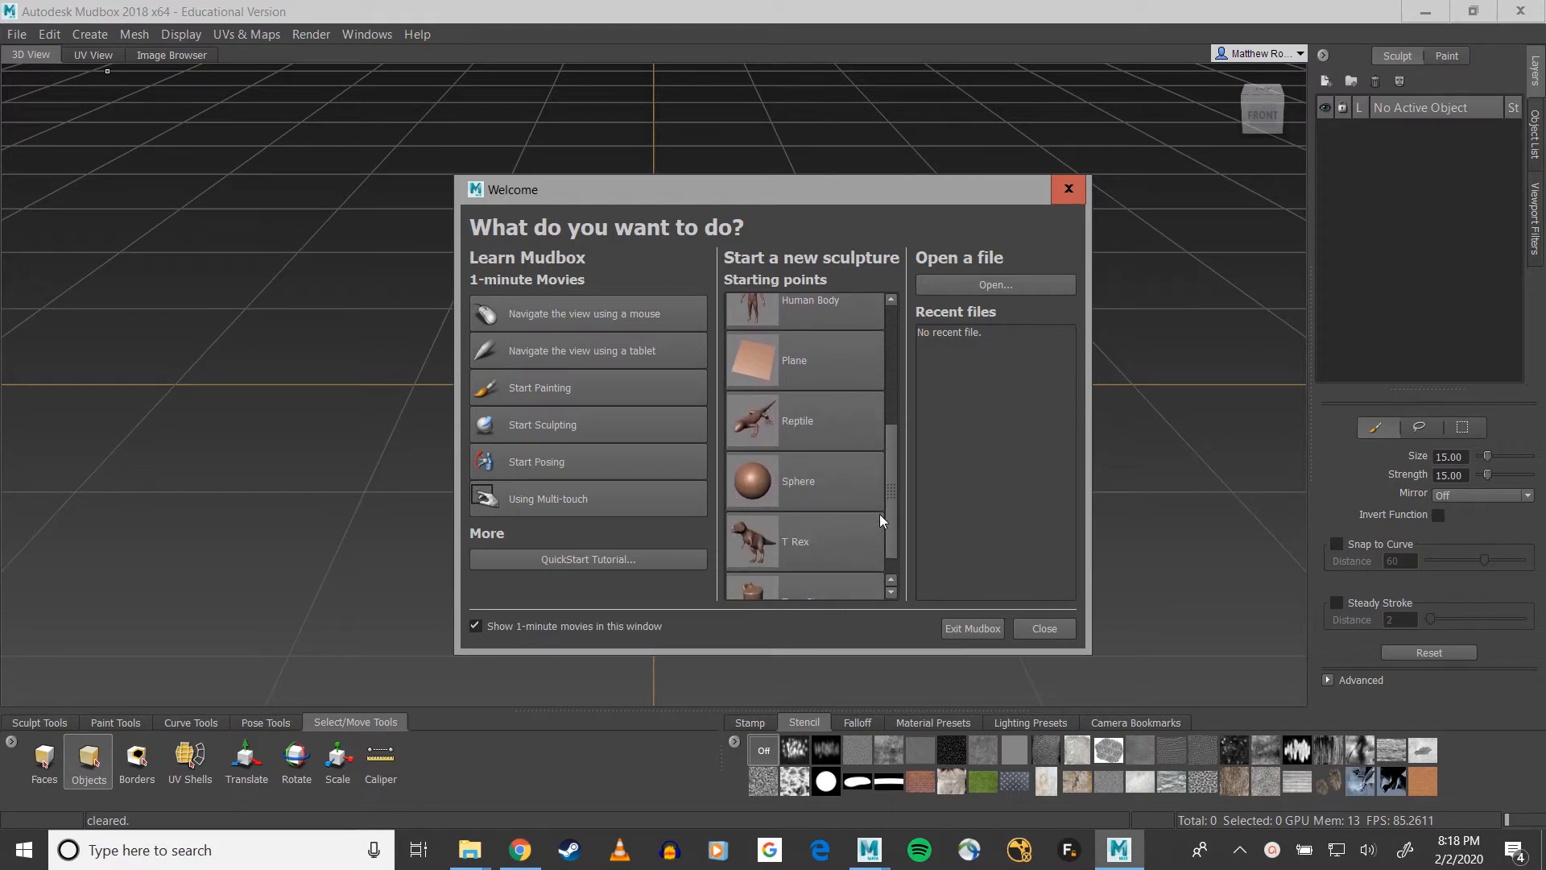
{"action": "scroll", "coordinate": [879, 515], "scroll_direction": "down", "scroll_amount": 2}
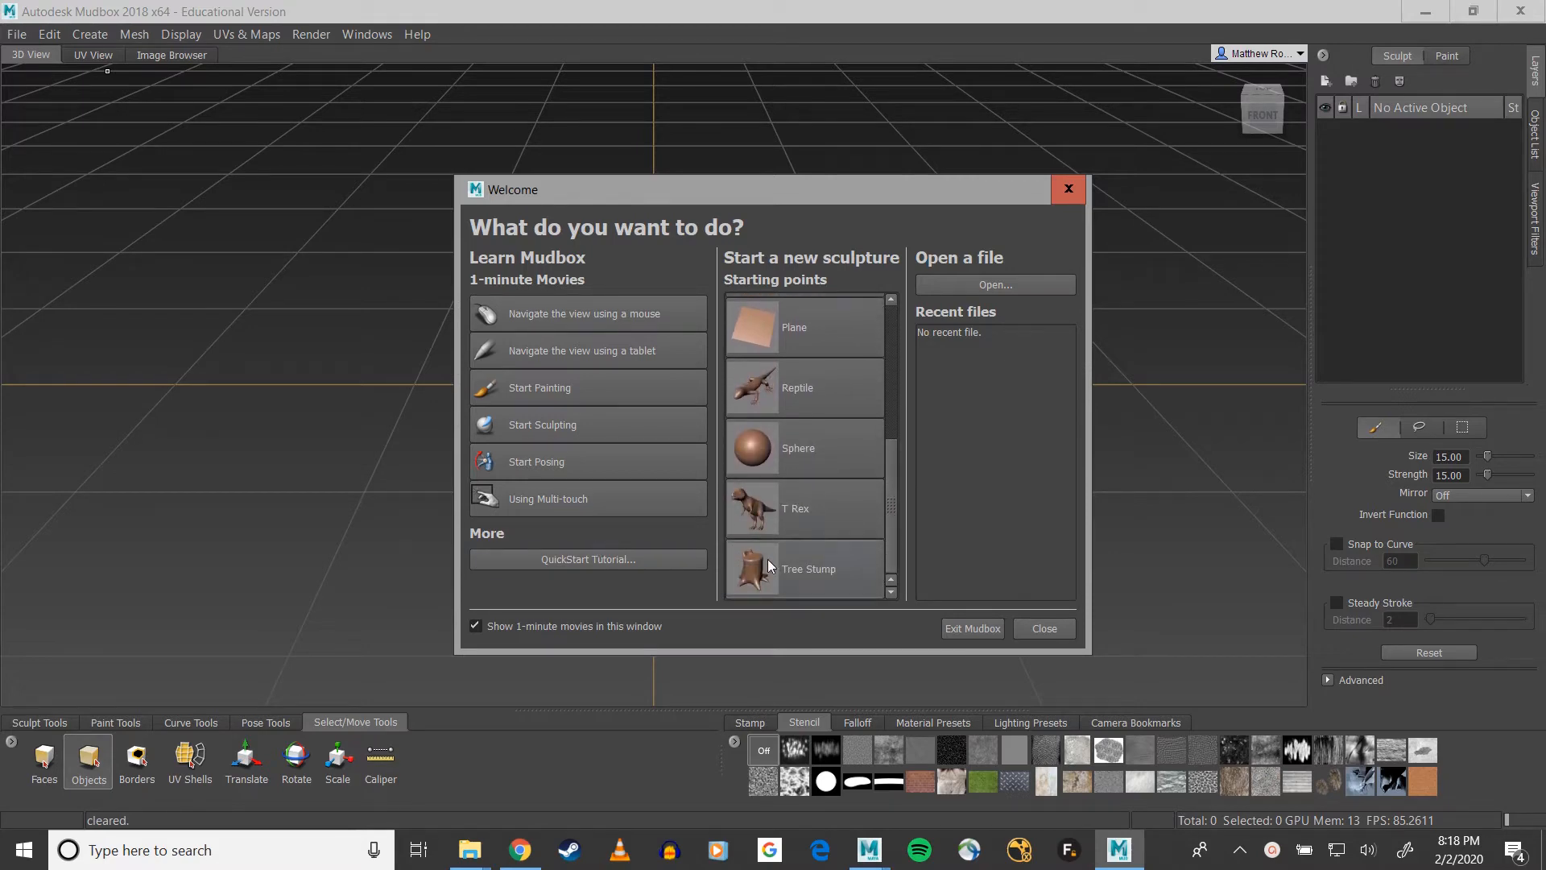
{"action": "left_click", "coordinate": [812, 564]}
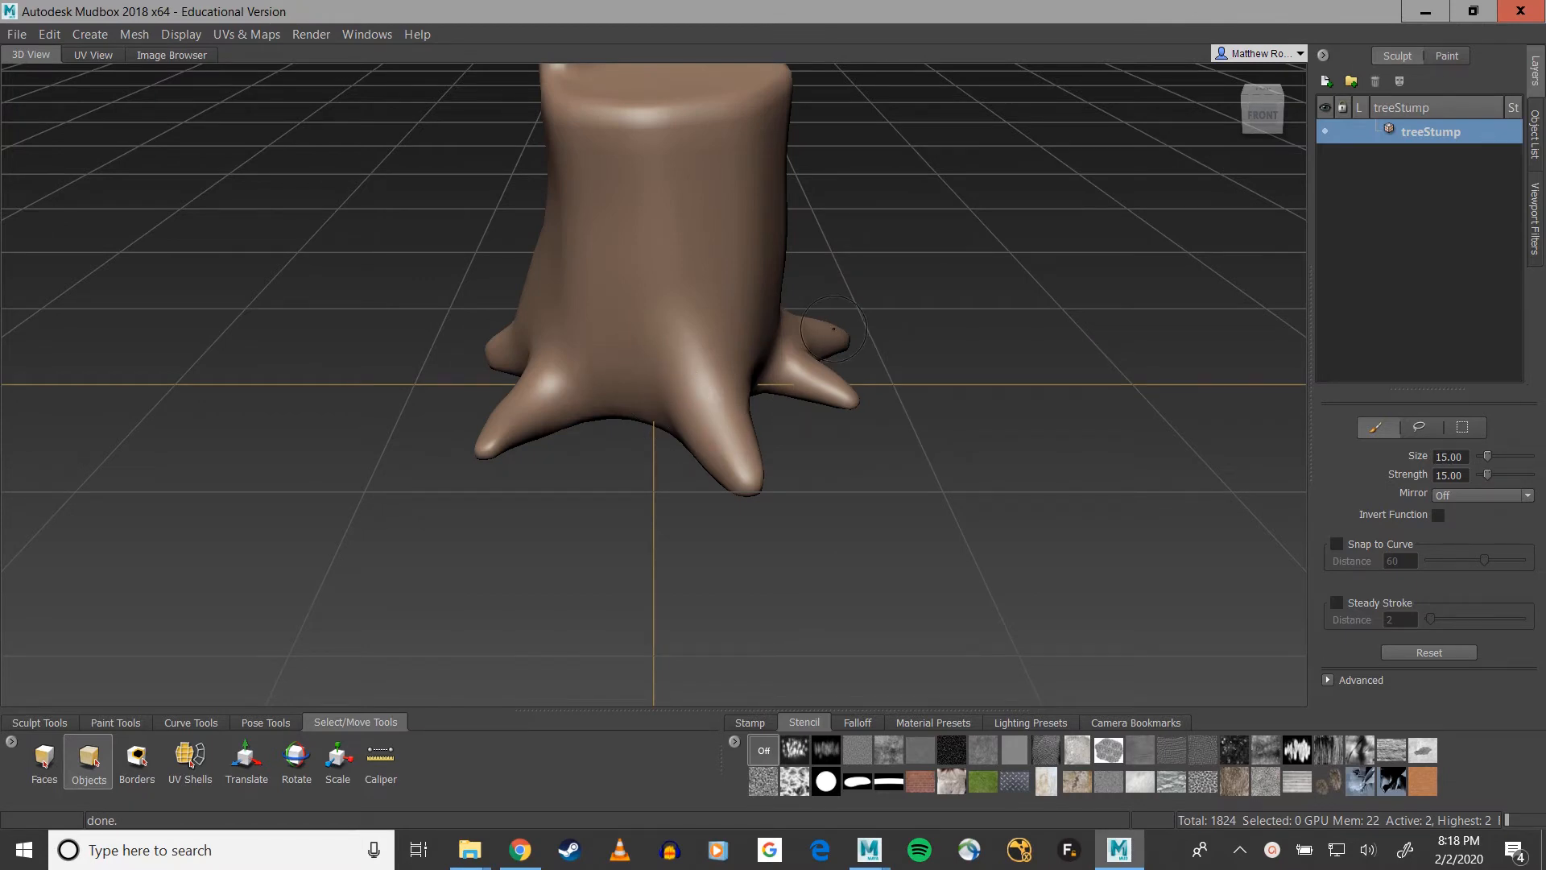
{"action": "middle_click_drag", "start_coordinate": [909, 229], "coordinate": [891, 409], "text": "alt"}
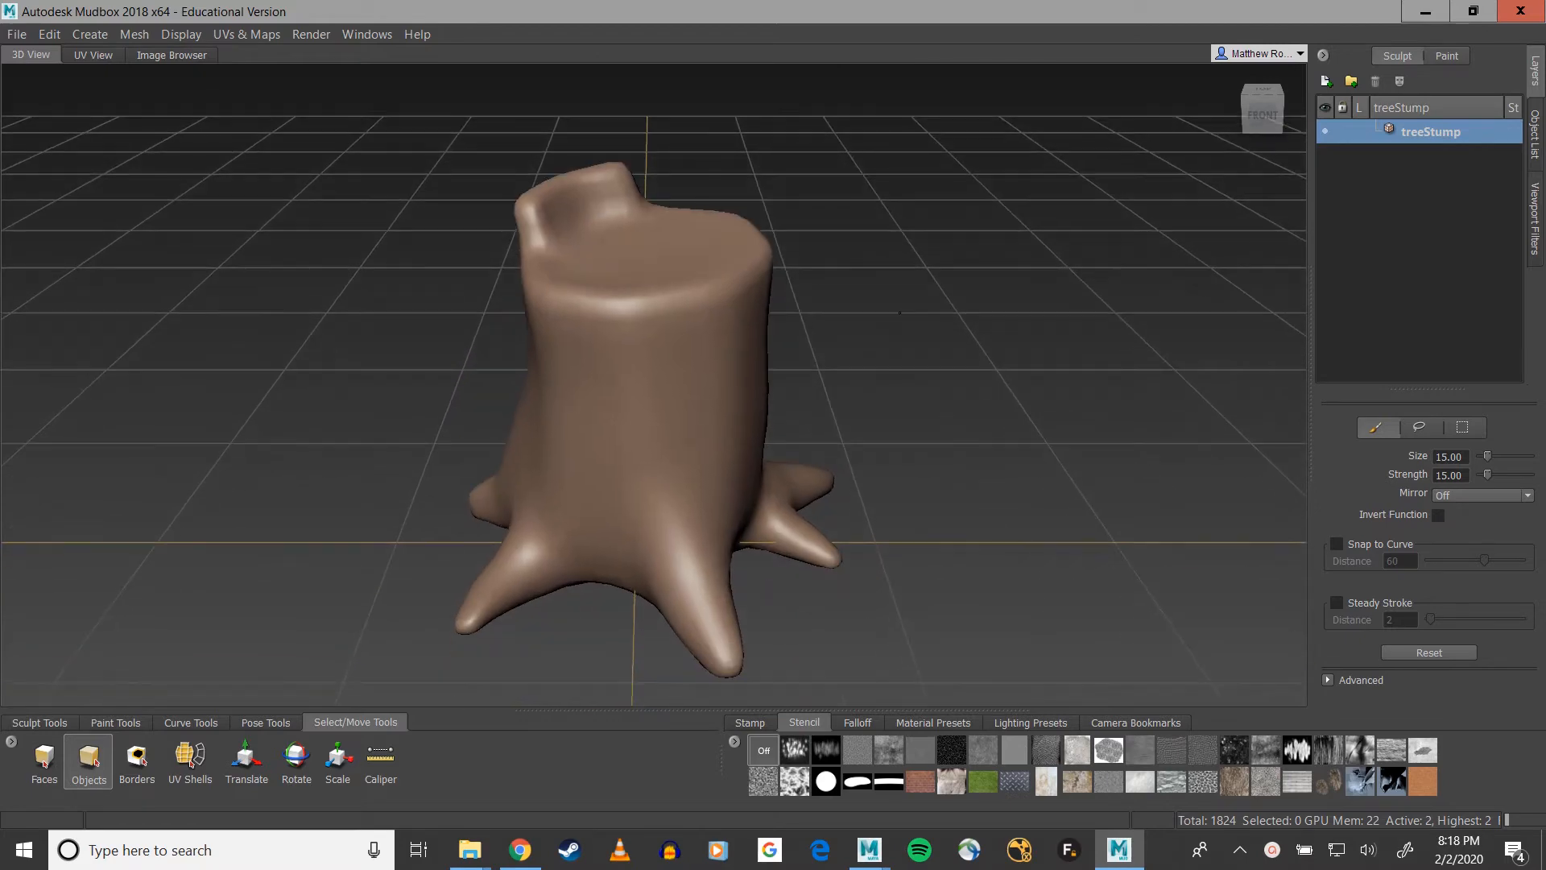
{"action": "mouse_move", "coordinate": [877, 338]}
{"action": "left_mouse_down", "text": "alt"}
{"action": "mouse_move", "coordinate": [915, 346]}
{"action": "mouse_move", "coordinate": [903, 321]}
{"action": "left_mouse_up", "text": "alt"}
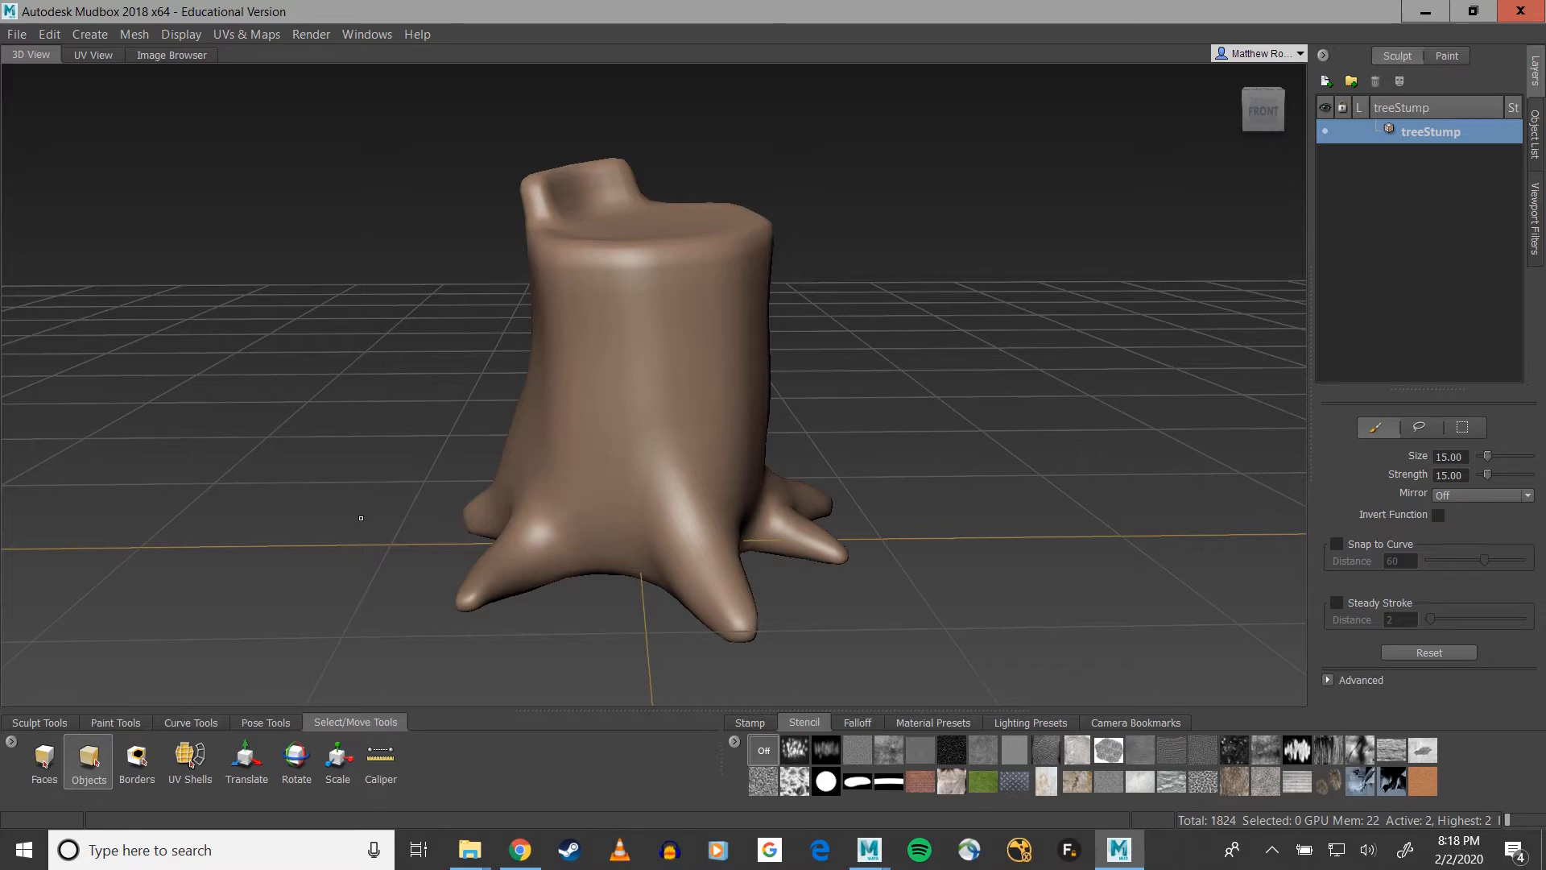
{"action": "left_click_drag", "start_coordinate": [361, 518], "coordinate": [395, 481], "text": "alt"}
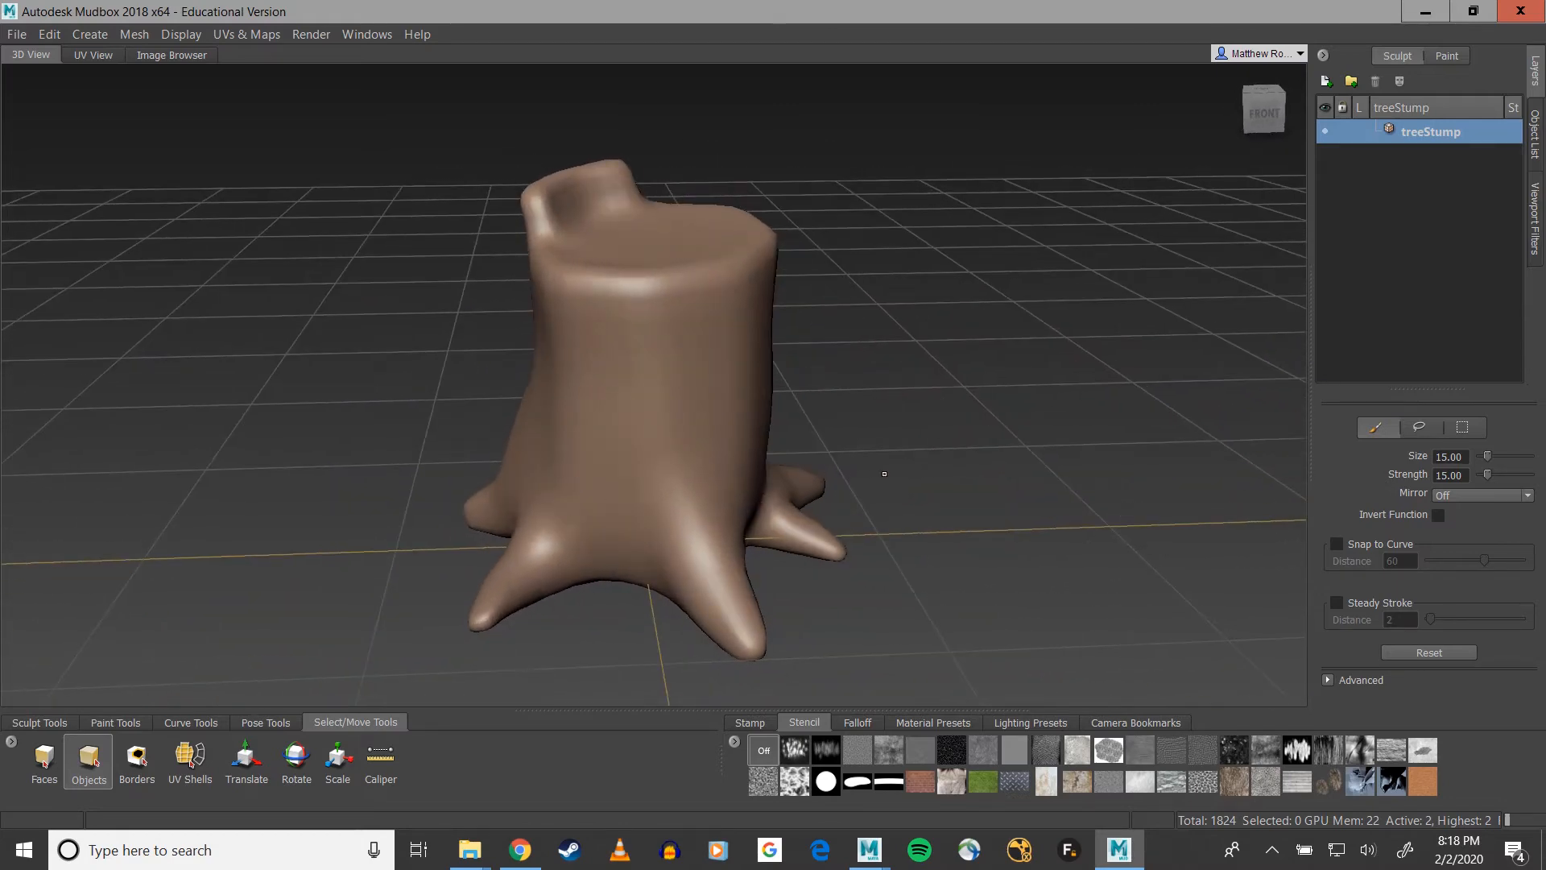
{"action": "left_click_drag", "start_coordinate": [893, 428], "coordinate": [690, 517], "text": "alt"}
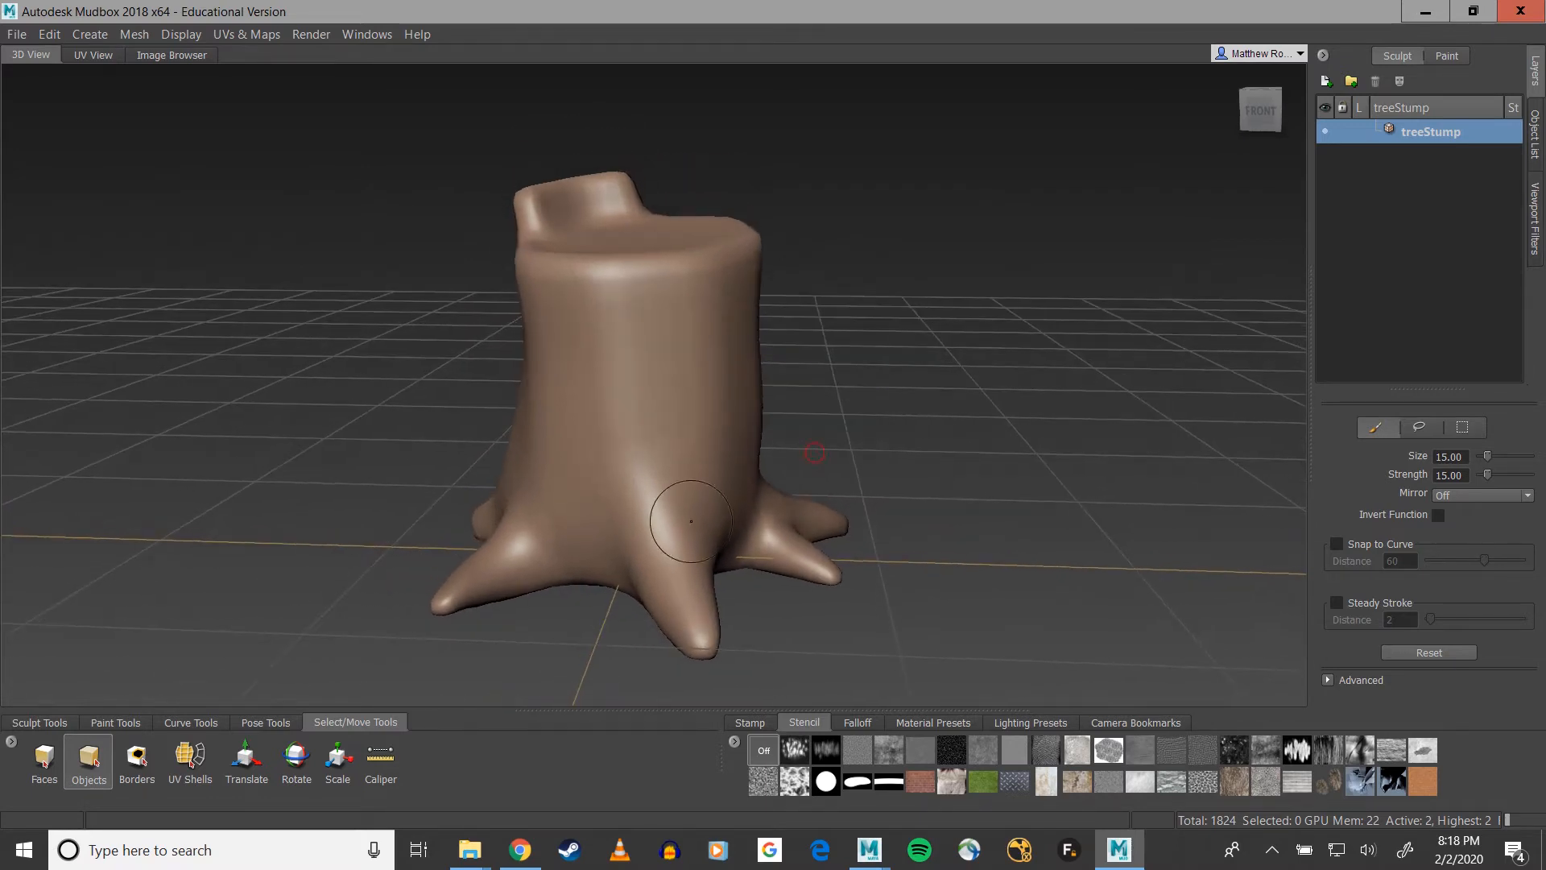
Step: Add a new sculpt layer to the tree stump and activate the Sculpt brush with the stamp images shown
{"action": "left_click", "coordinate": [63, 724]}
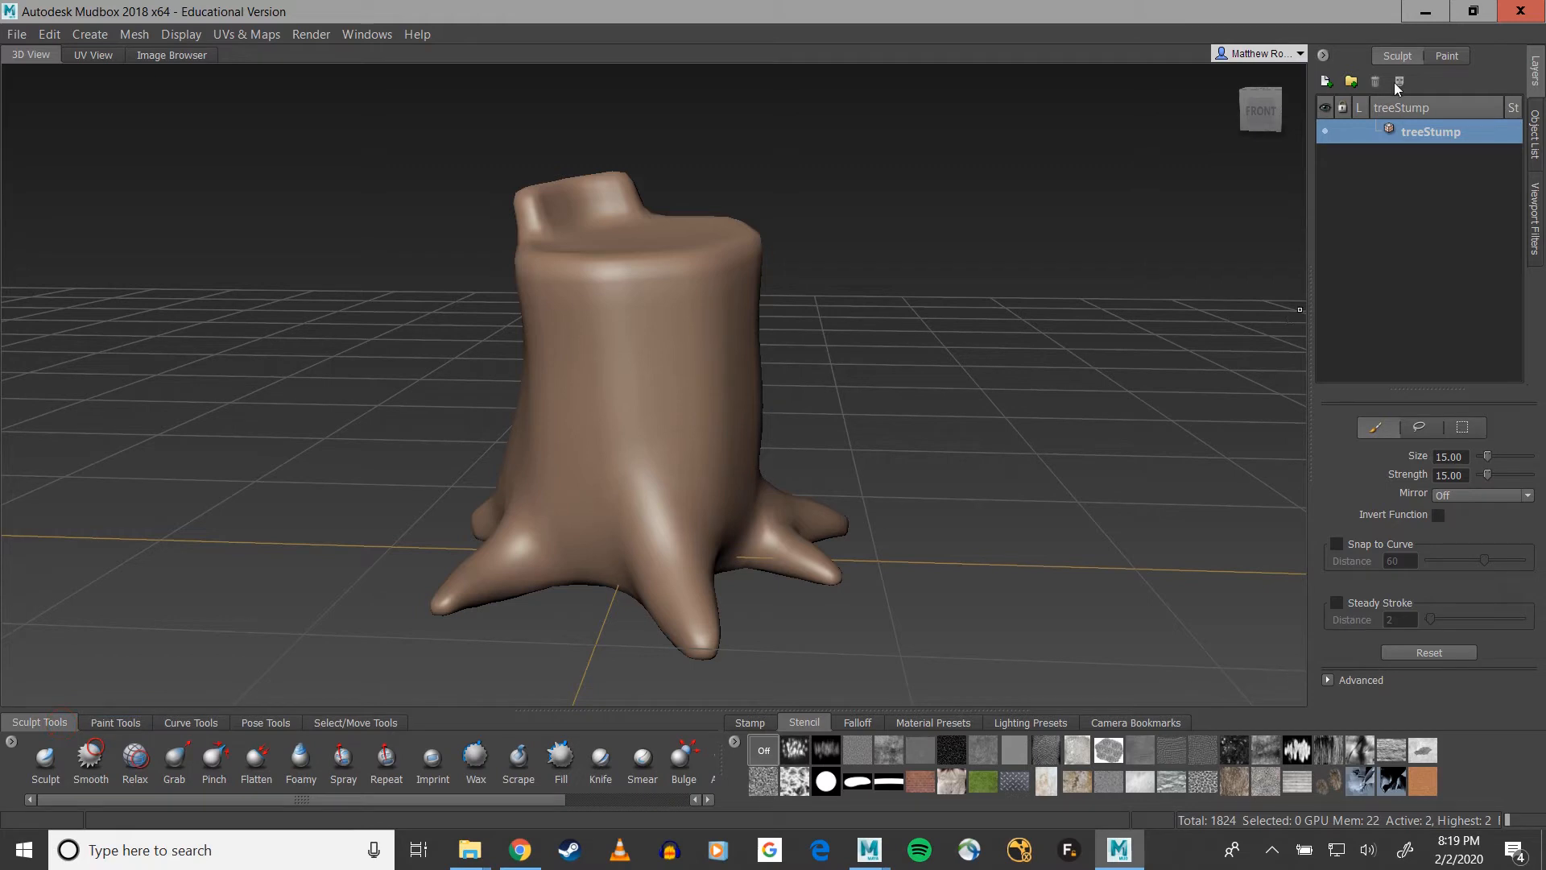
{"action": "right_click", "coordinate": [1419, 206]}
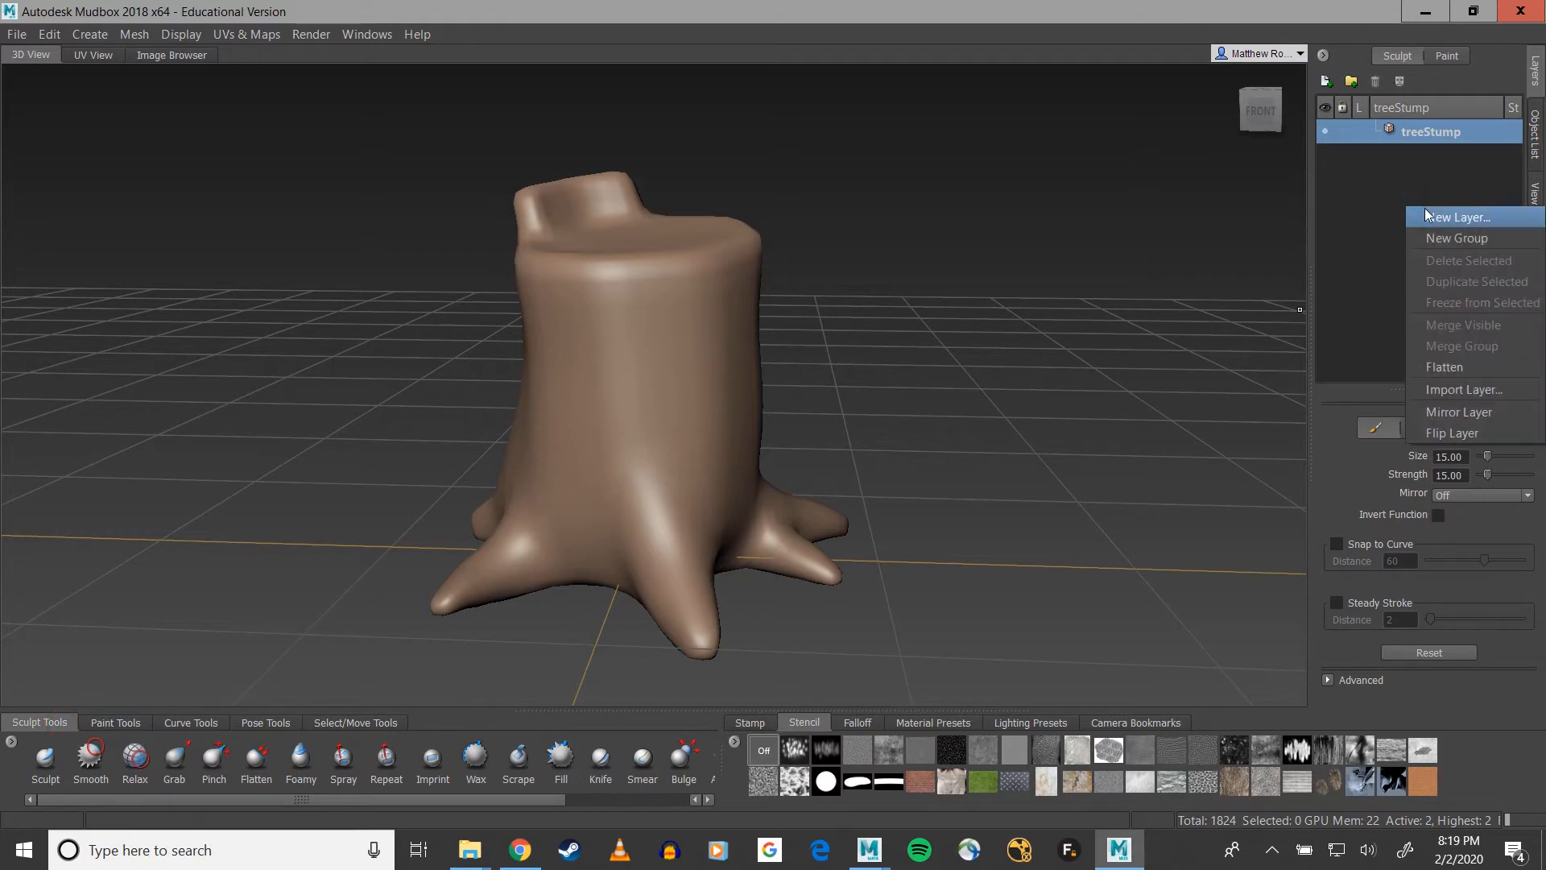
{"action": "left_click", "coordinate": [1426, 214]}
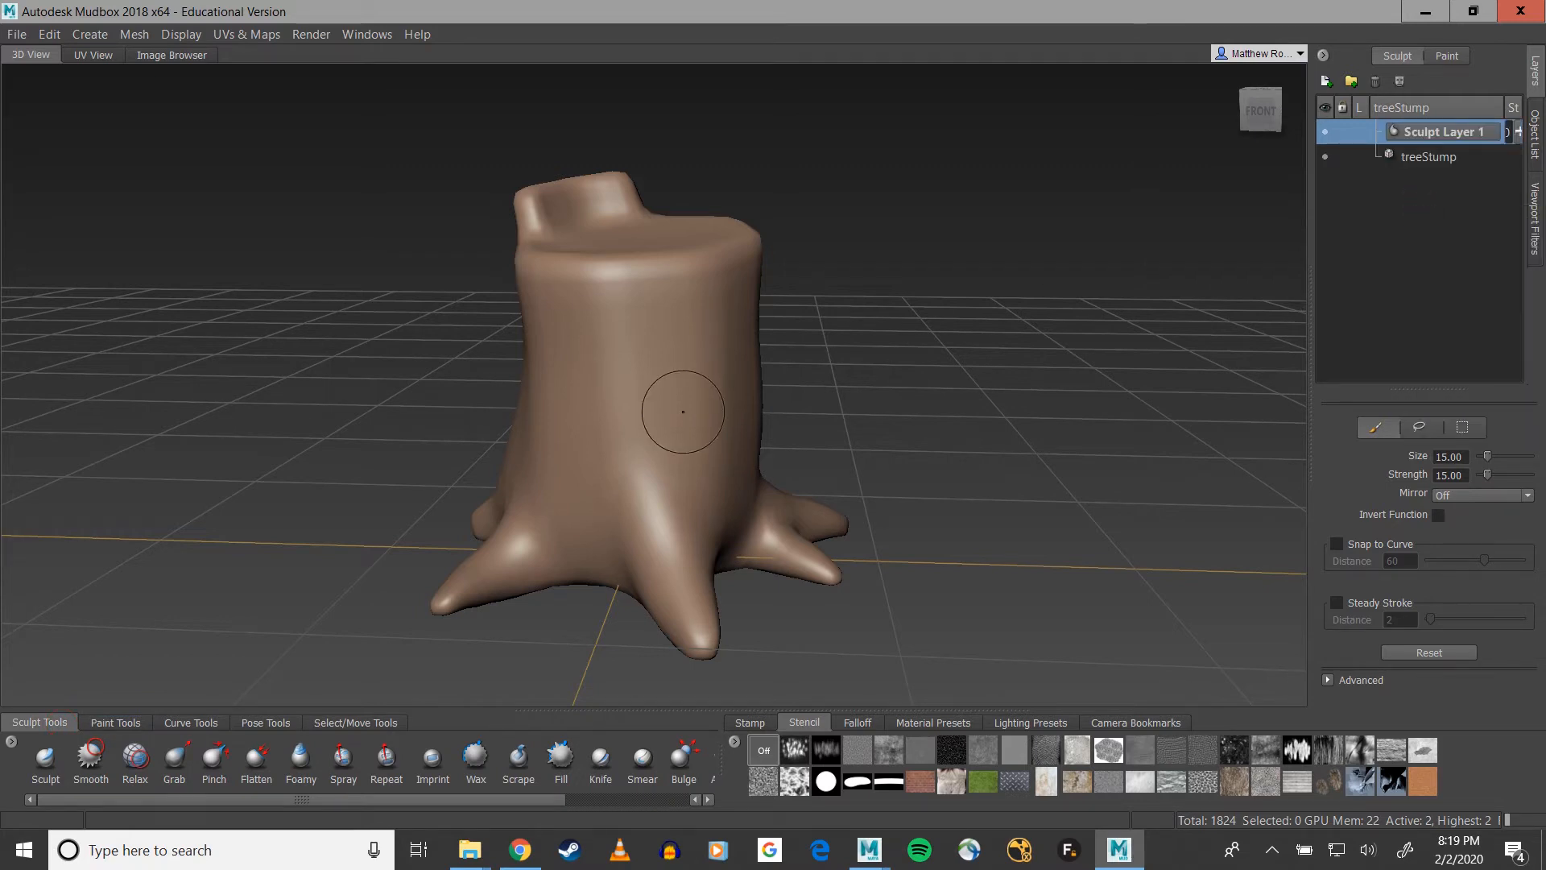
{"action": "left_click_drag", "start_coordinate": [878, 471], "coordinate": [354, 647], "text": "alt"}
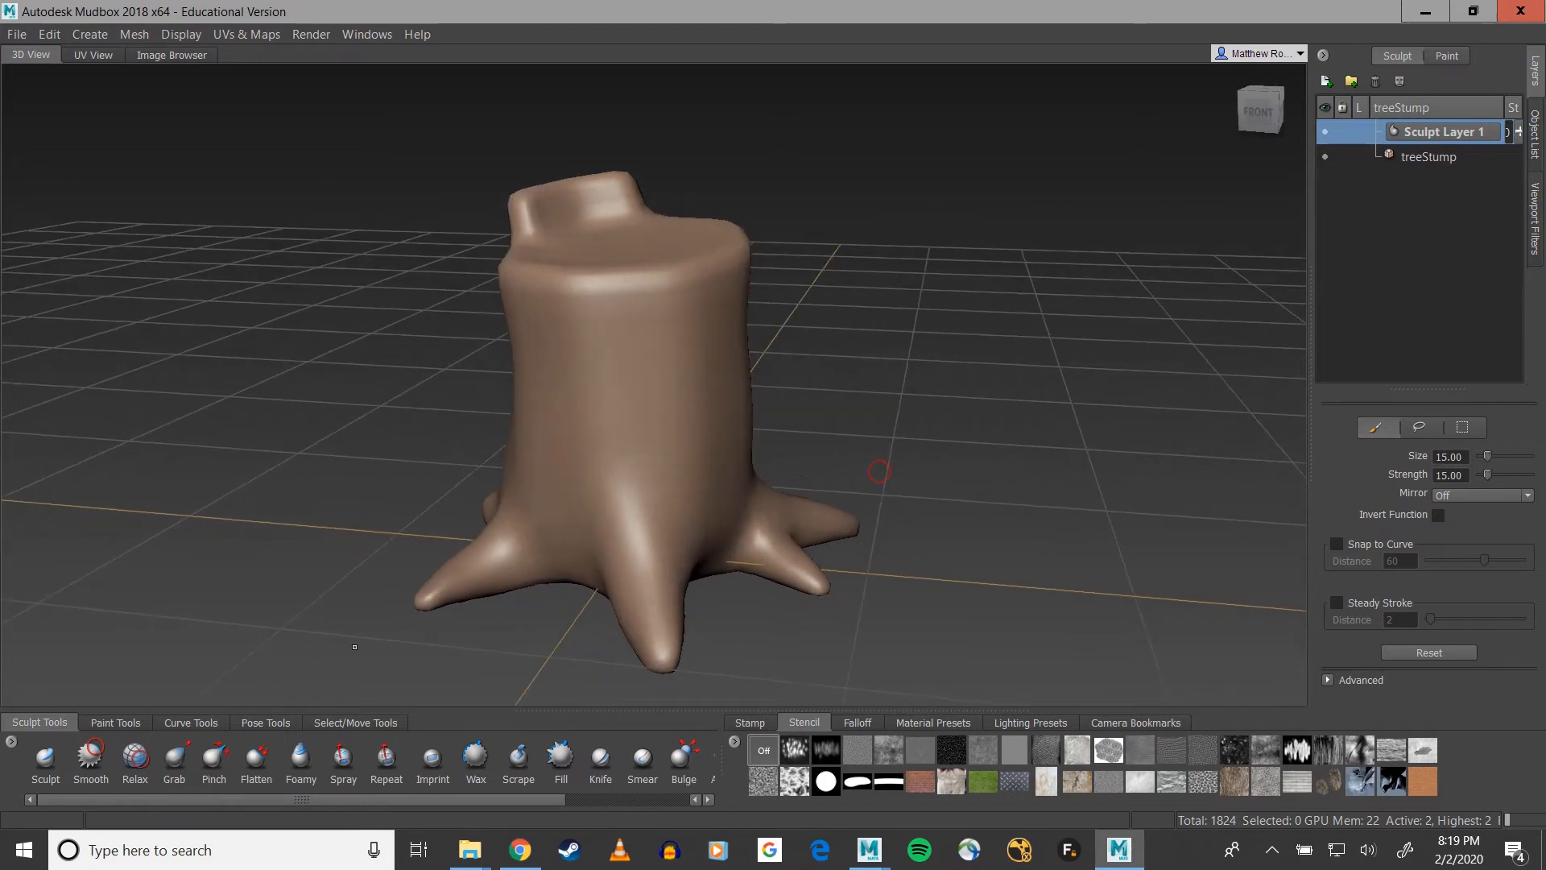
{"action": "left_click", "coordinate": [52, 760]}
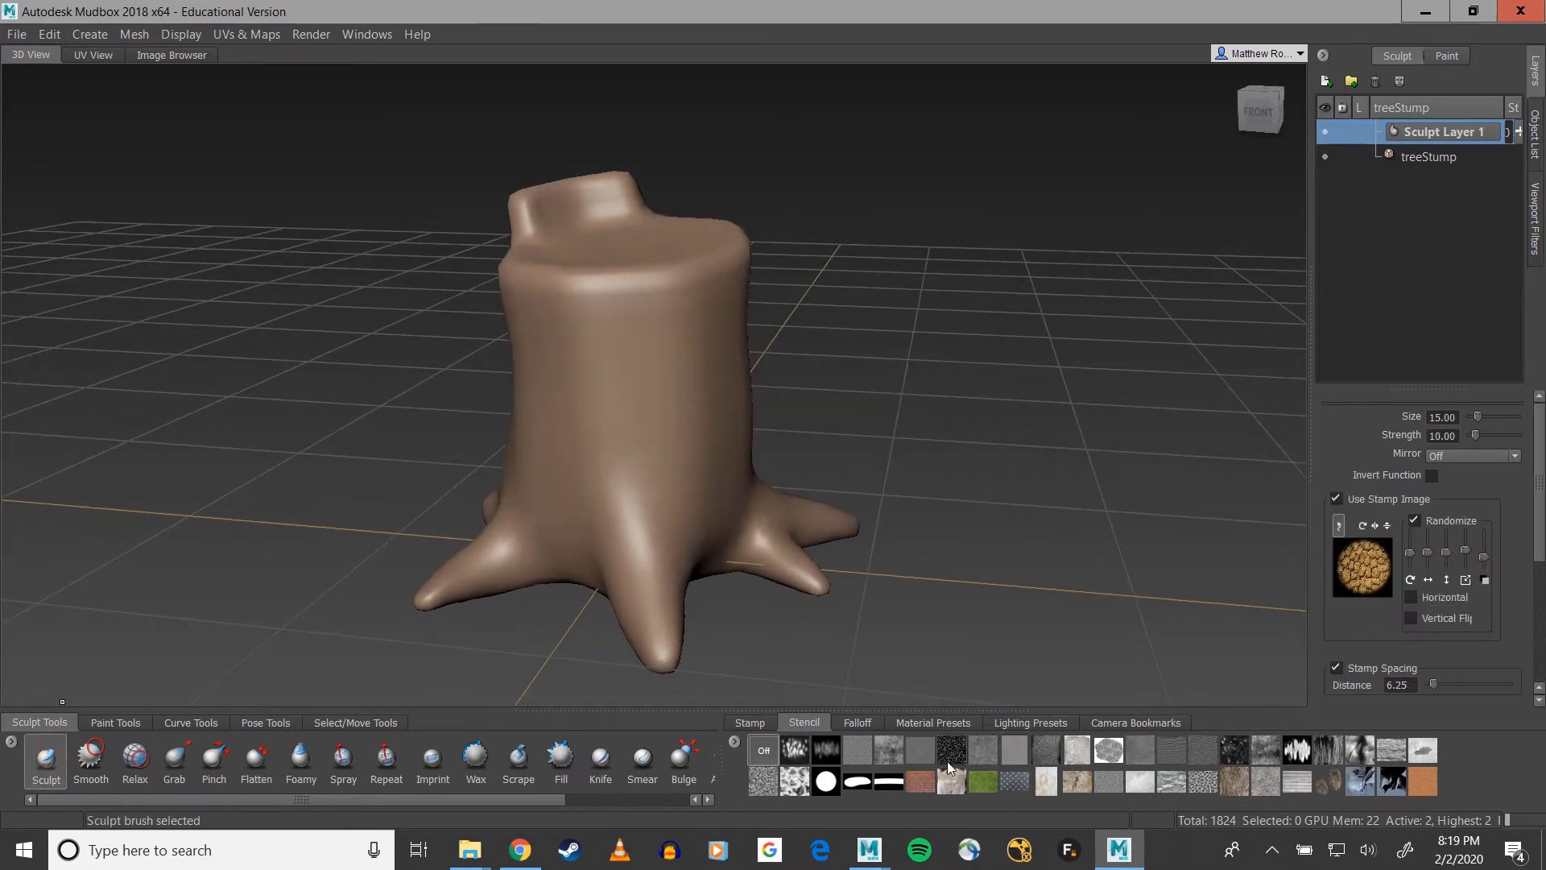
{"action": "left_click", "coordinate": [763, 724]}
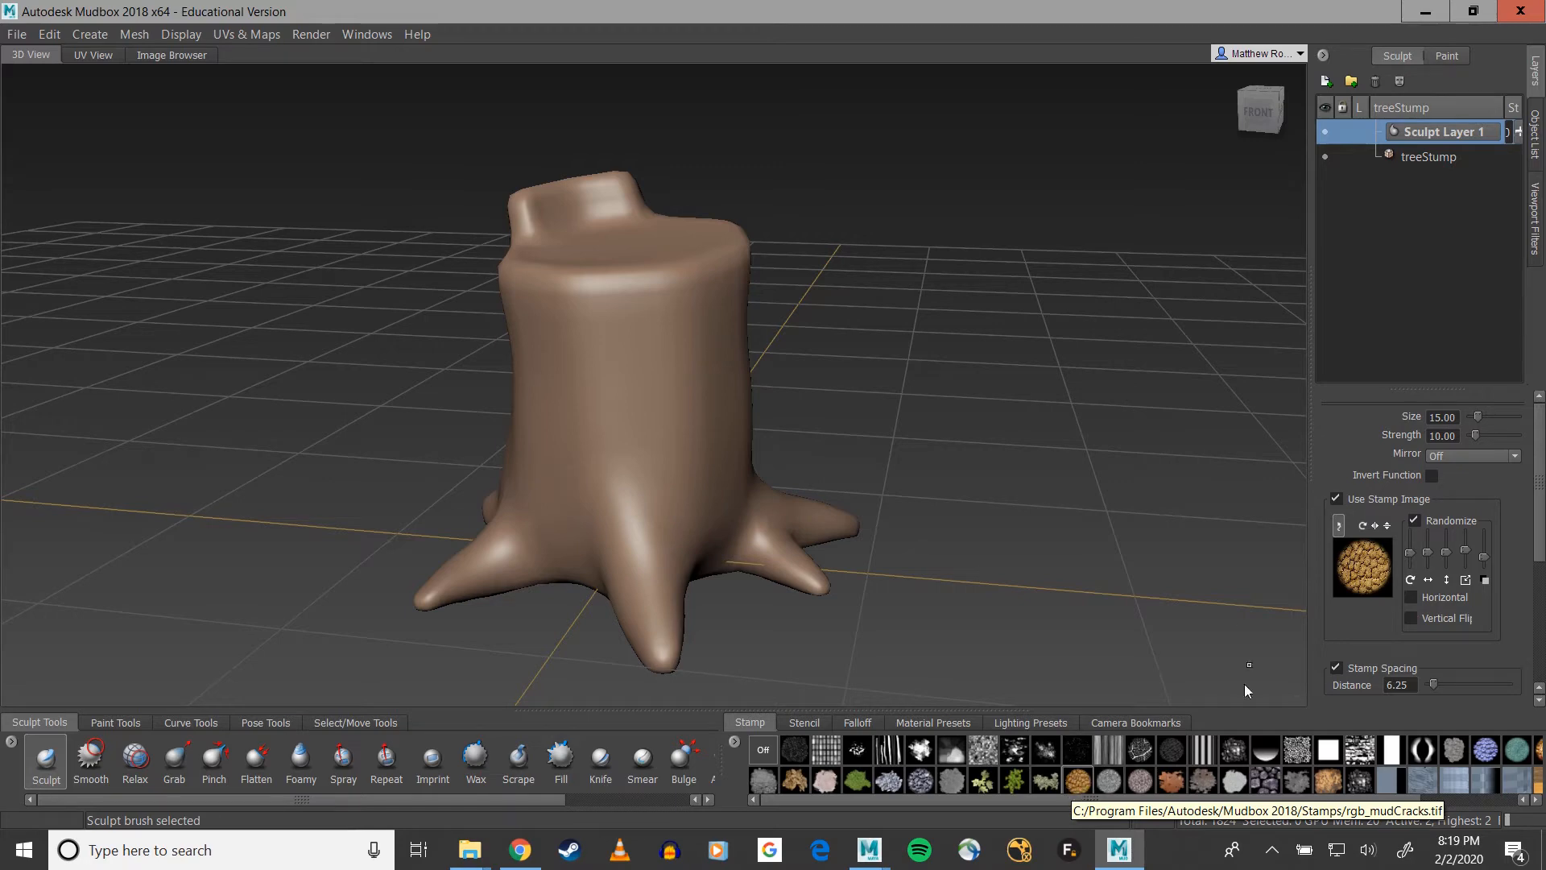
Step: Try a stamped Sculpt brush stroke on the middle of the trunk and undo it
{"action": "scroll", "coordinate": [569, 369], "scroll_direction": "up", "scroll_amount": 3}
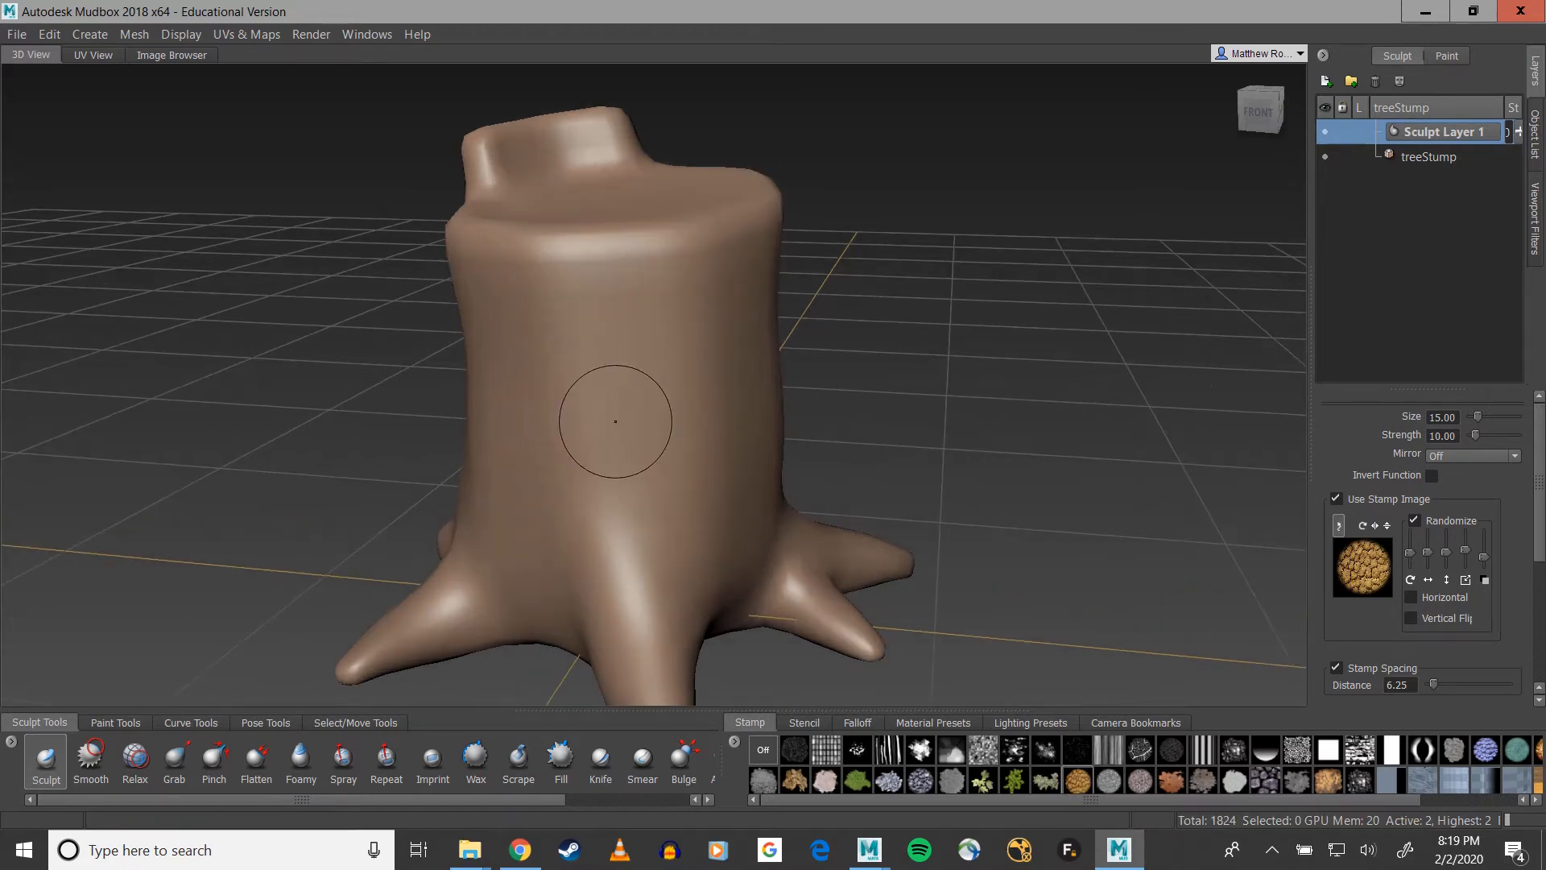
{"action": "scroll", "coordinate": [615, 422], "scroll_direction": "down", "scroll_amount": 3}
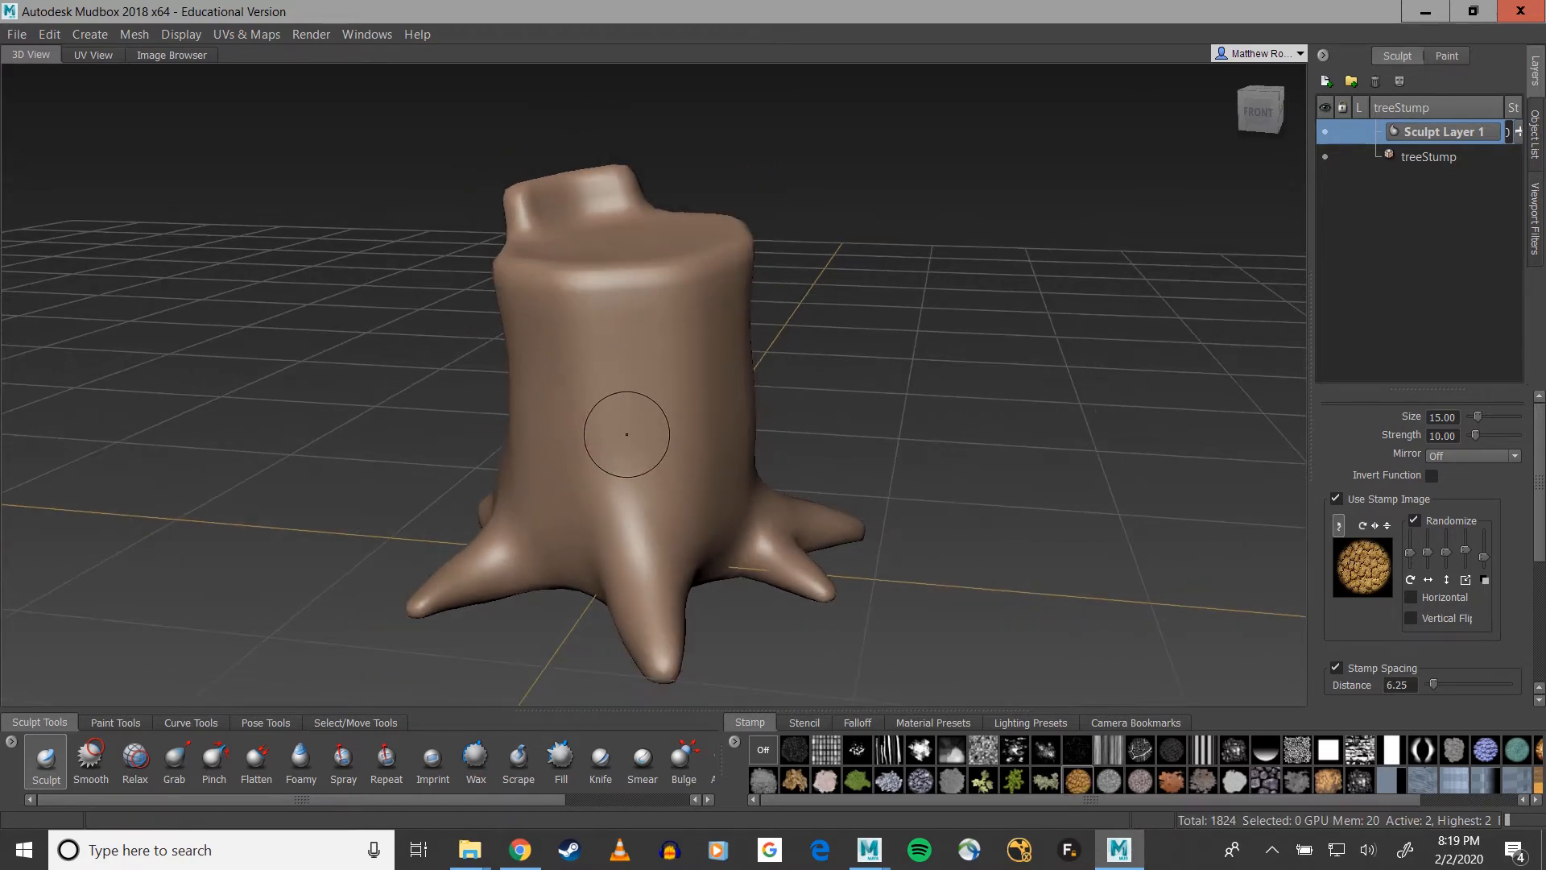
{"action": "left_click_drag", "start_coordinate": [626, 435], "coordinate": [574, 419], "text": "alt"}
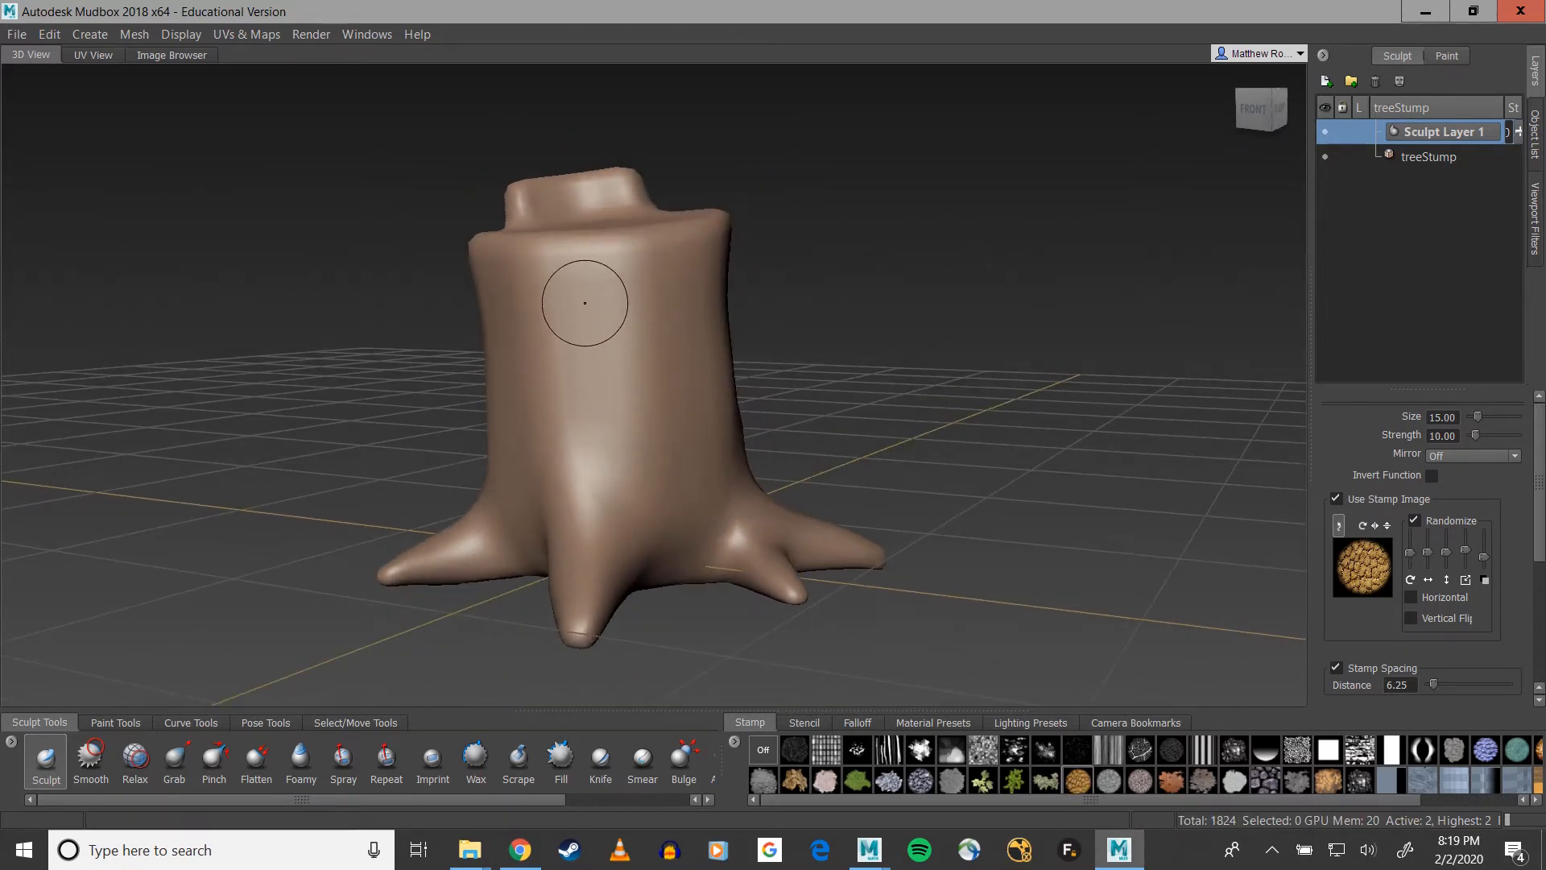
{"action": "mouse_move", "coordinate": [581, 308]}
{"action": "left_mouse_down"}
{"action": "mouse_move", "coordinate": [604, 424]}
{"action": "mouse_move", "coordinate": [606, 331]}
{"action": "left_mouse_up"}
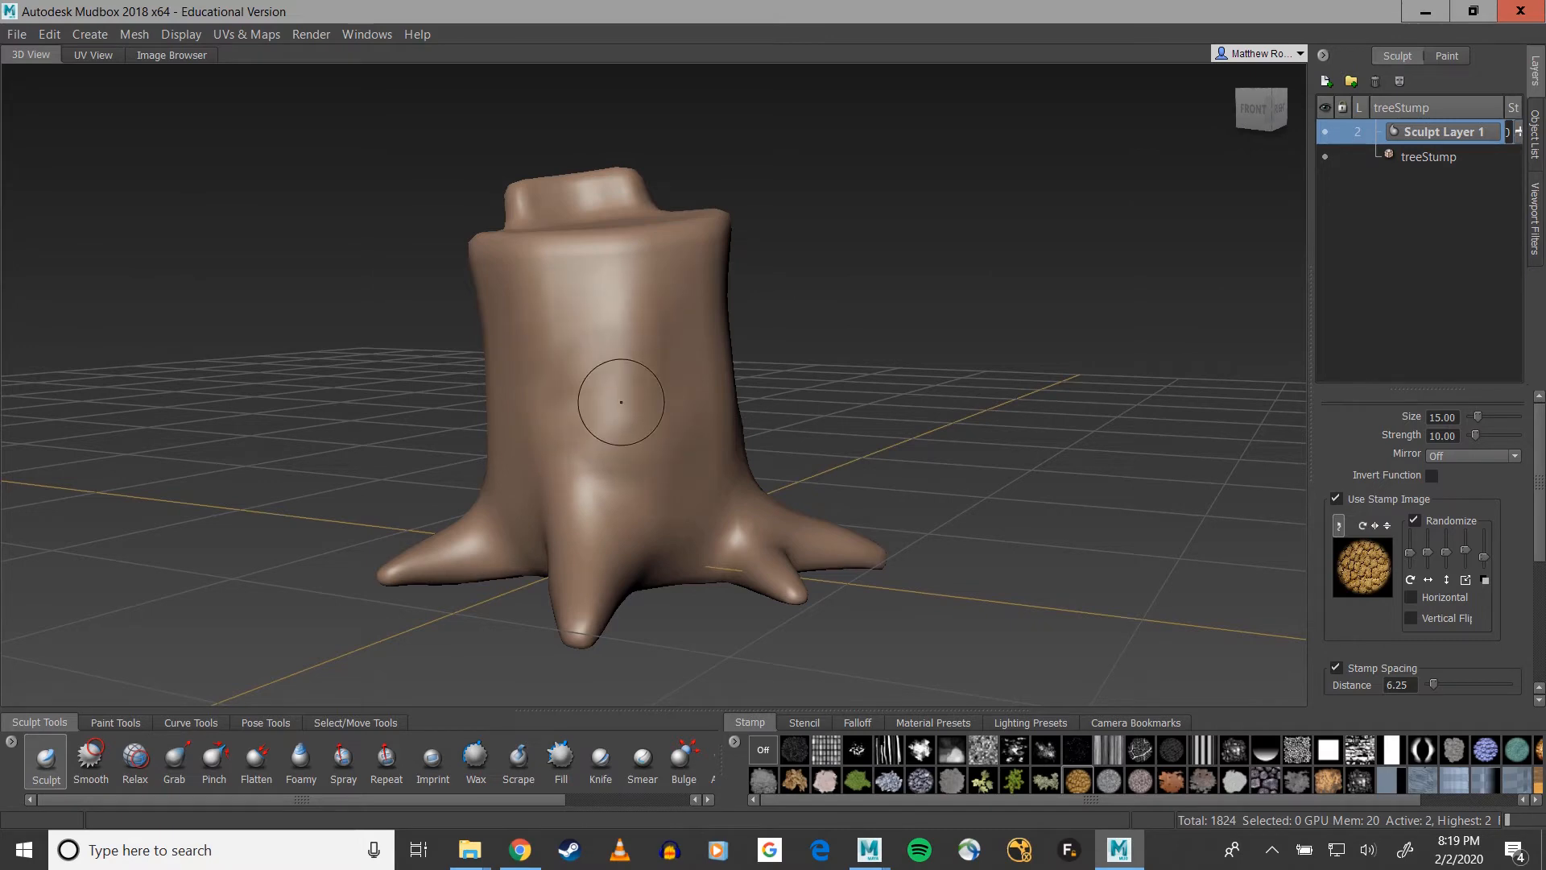
{"action": "scroll", "coordinate": [636, 411], "scroll_direction": "up", "scroll_amount": 3}
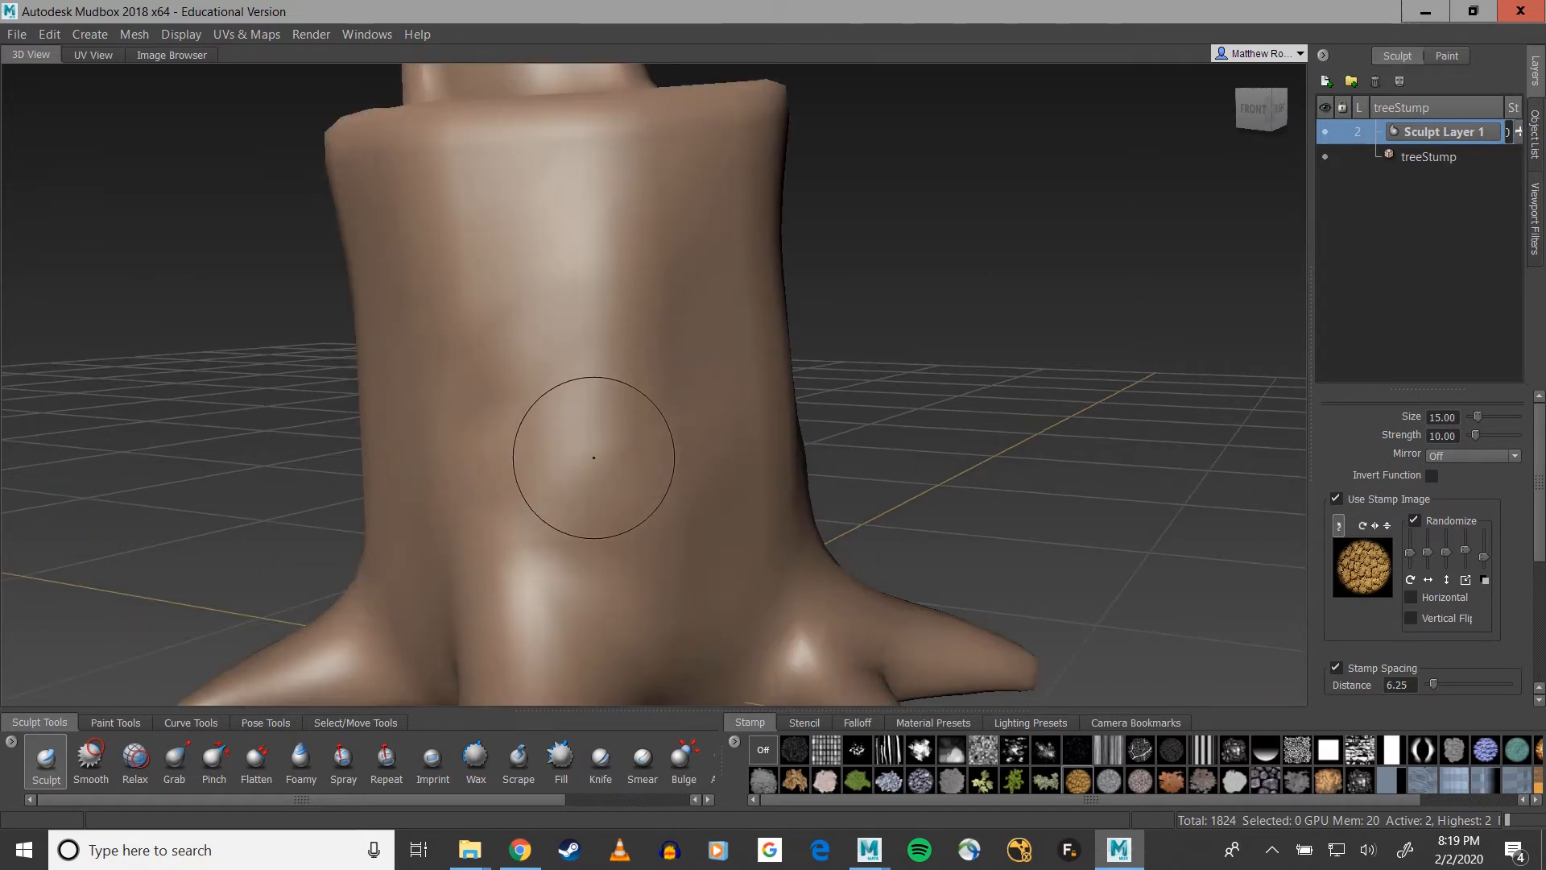
{"action": "key", "text": "ctrl+z"}
Step: Add four new subdivision levels to the tree stump mesh, up to level 6
{"action": "mouse_move", "coordinate": [718, 483]}
{"action": "left_mouse_down", "text": "alt"}
{"action": "mouse_move", "coordinate": [601, 476]}
{"action": "mouse_move", "coordinate": [597, 500]}
{"action": "left_mouse_up", "text": "alt"}
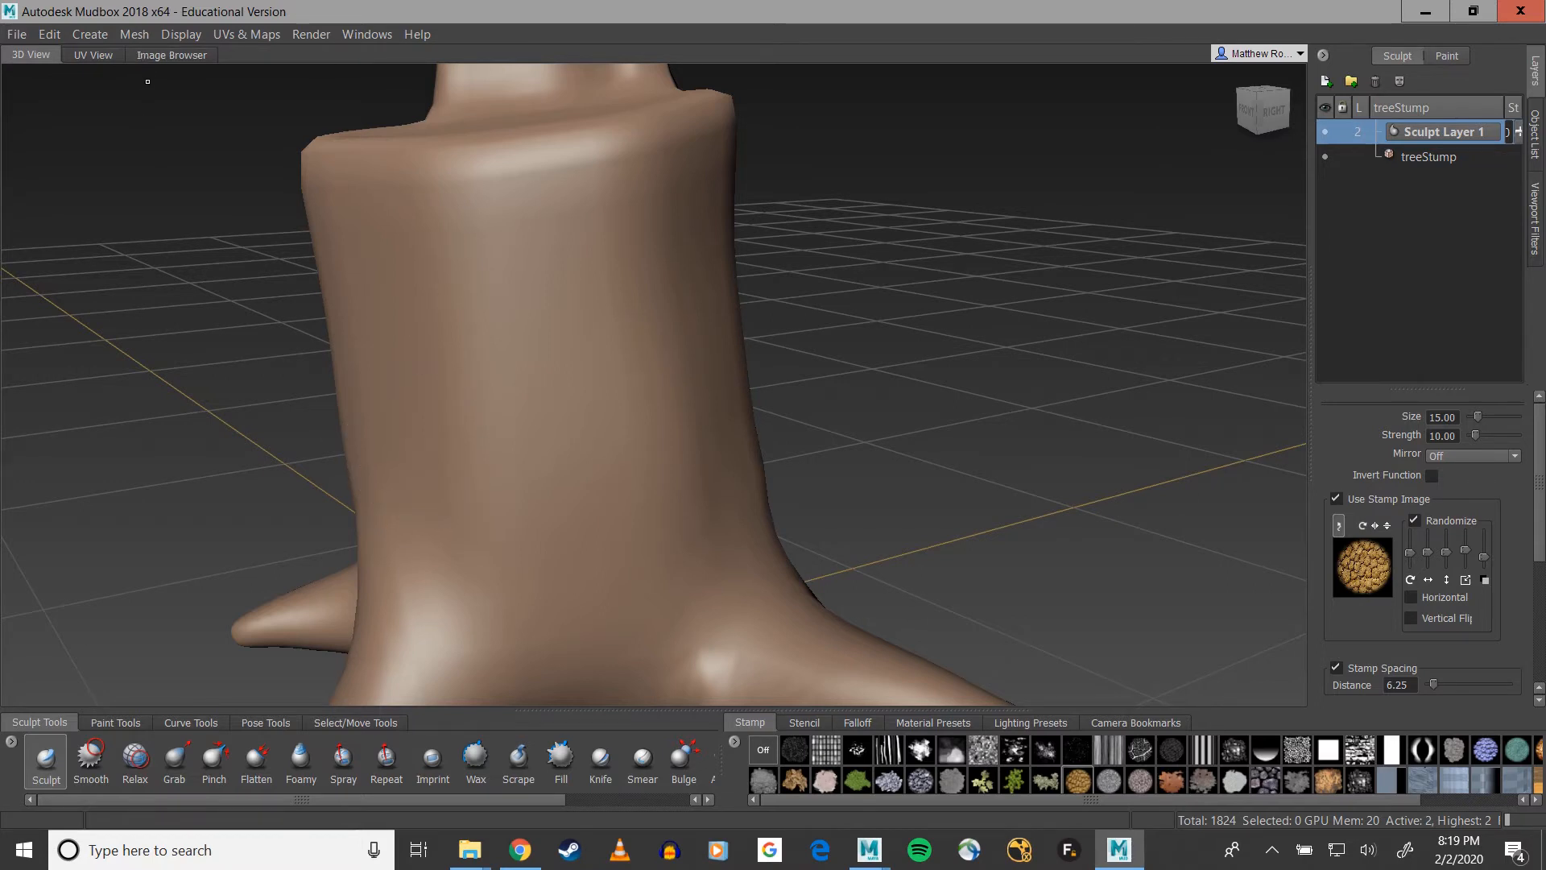
{"action": "left_click", "coordinate": [136, 32]}
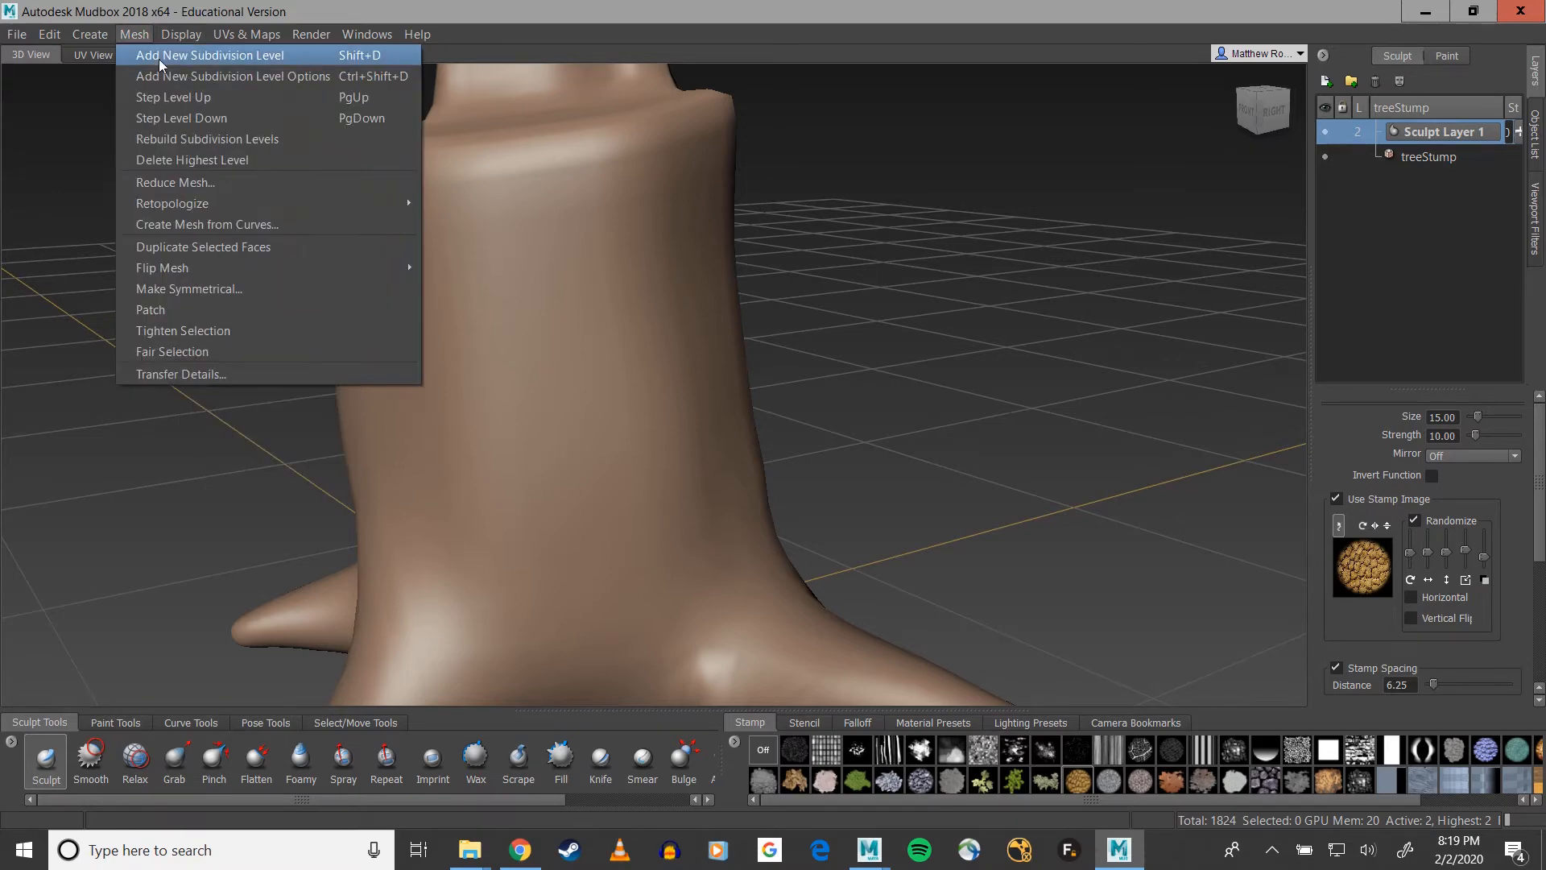
{"action": "left_click", "coordinate": [158, 58]}
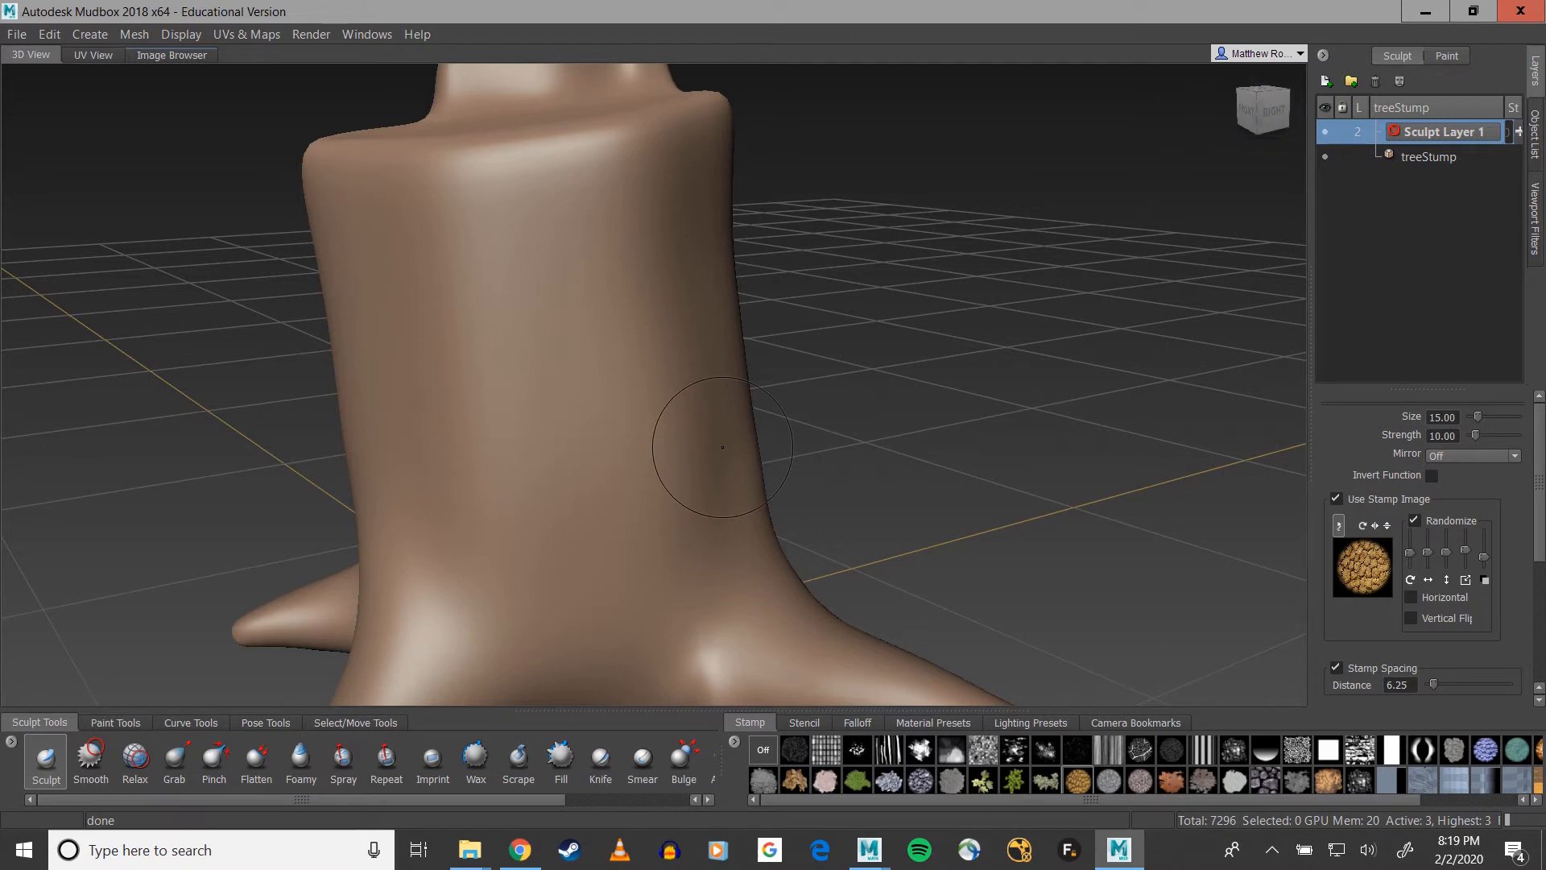
{"action": "key", "text": "shift+d"}
{"action": "key", "text": "shift+d"}
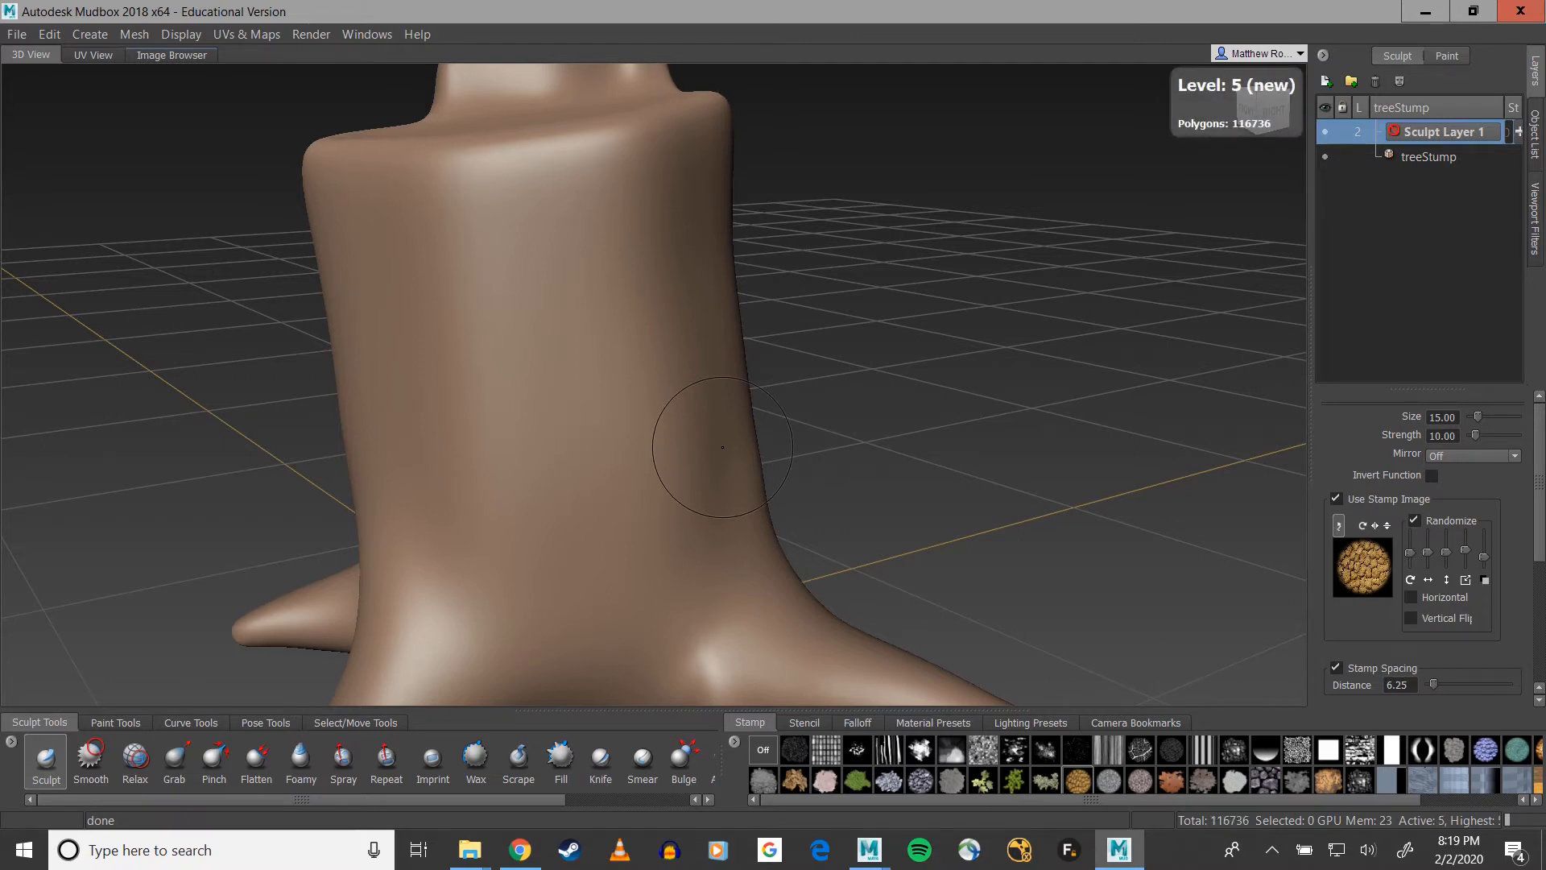
{"action": "key", "text": "shift+d"}
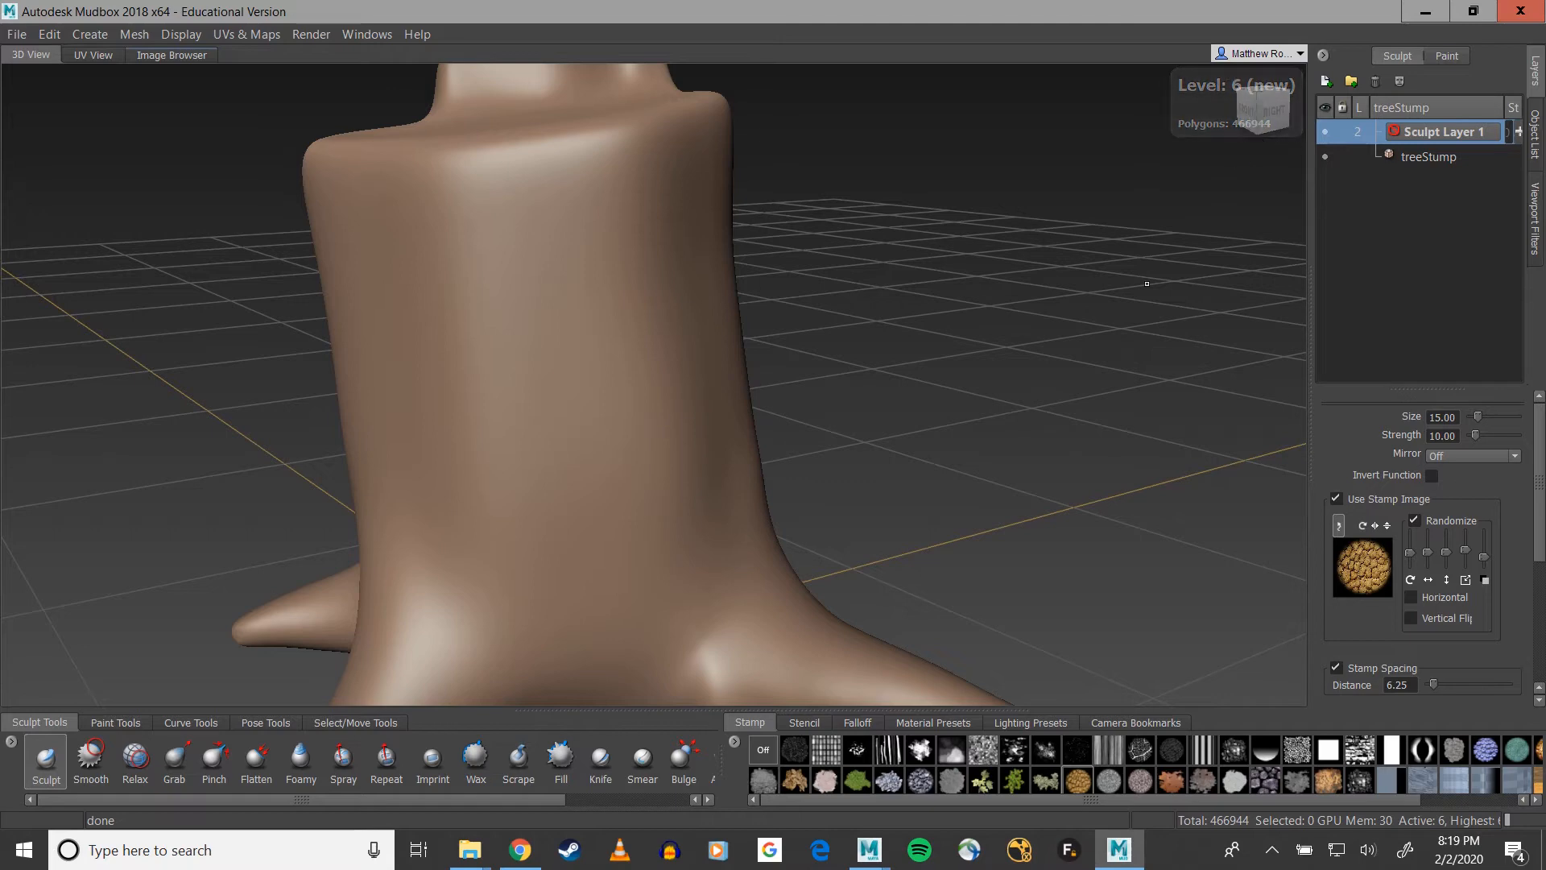
Step: Add a second sculpt layer so the stump can be sculpted at subdivision level 6
{"action": "left_click_drag", "start_coordinate": [991, 349], "coordinate": [819, 383], "text": "alt"}
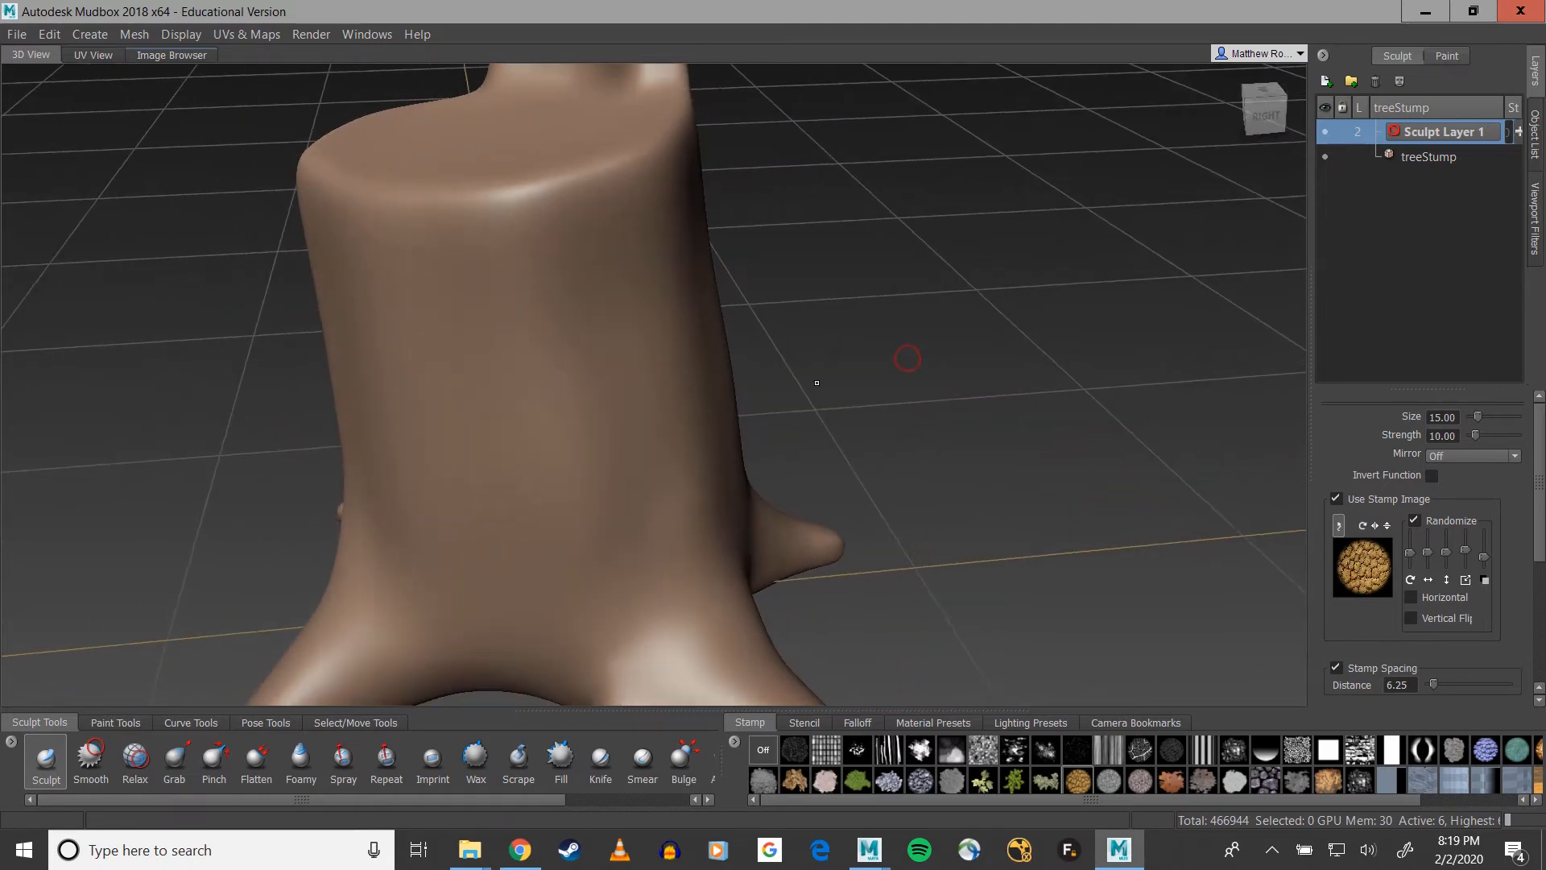
{"action": "middle_click_drag", "start_coordinate": [818, 384], "coordinate": [904, 459], "text": "alt"}
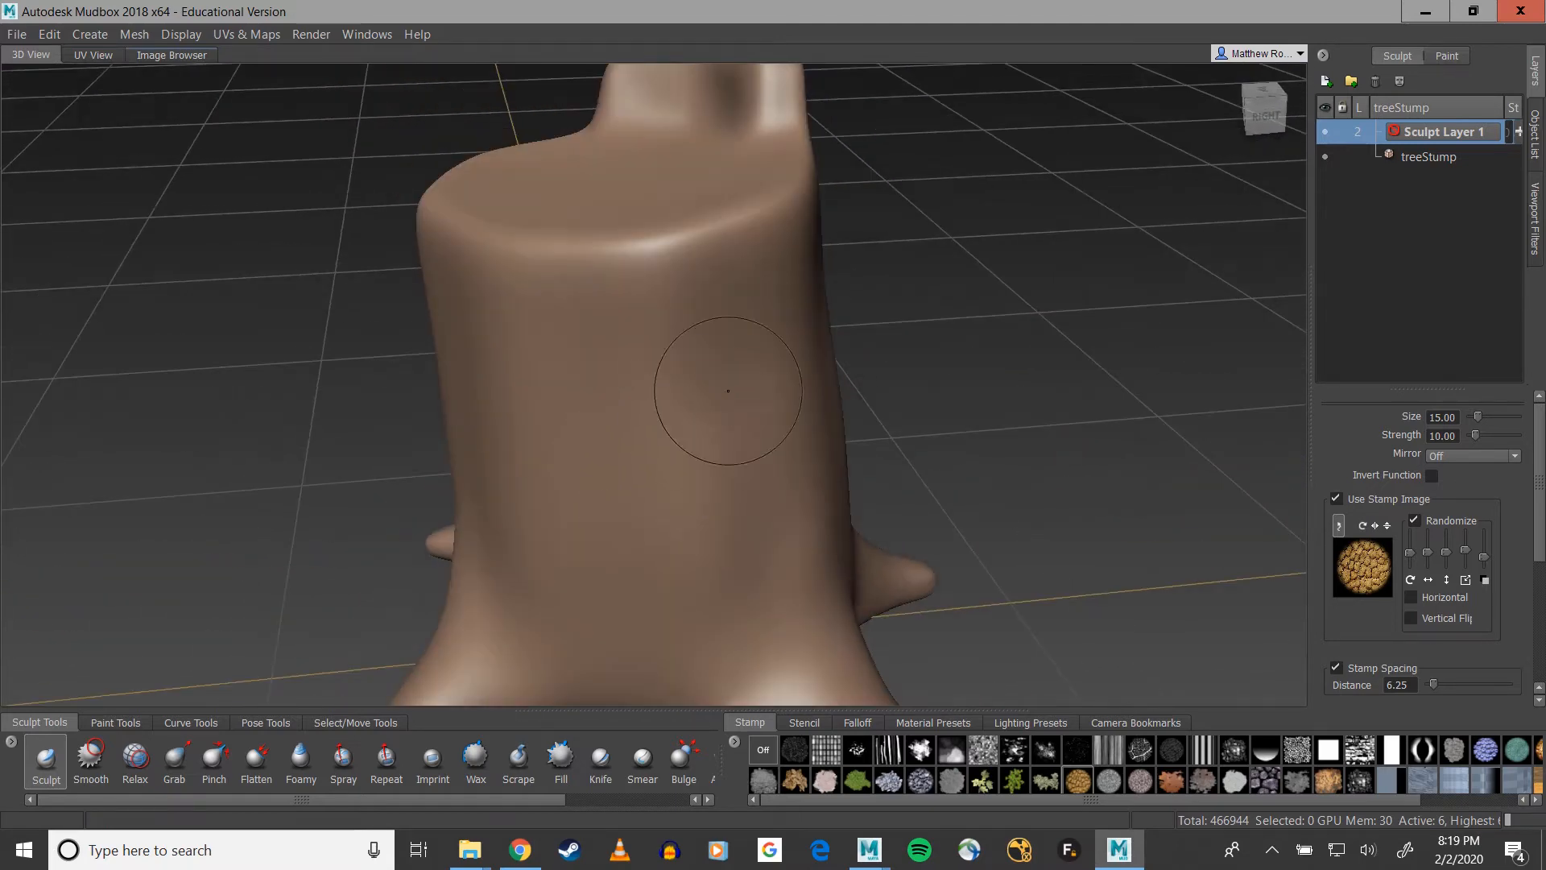
{"action": "middle_click_drag", "start_coordinate": [728, 389], "coordinate": [786, 274], "text": "alt"}
{"action": "left_click_drag", "start_coordinate": [1007, 287], "coordinate": [1001, 276], "text": "alt"}
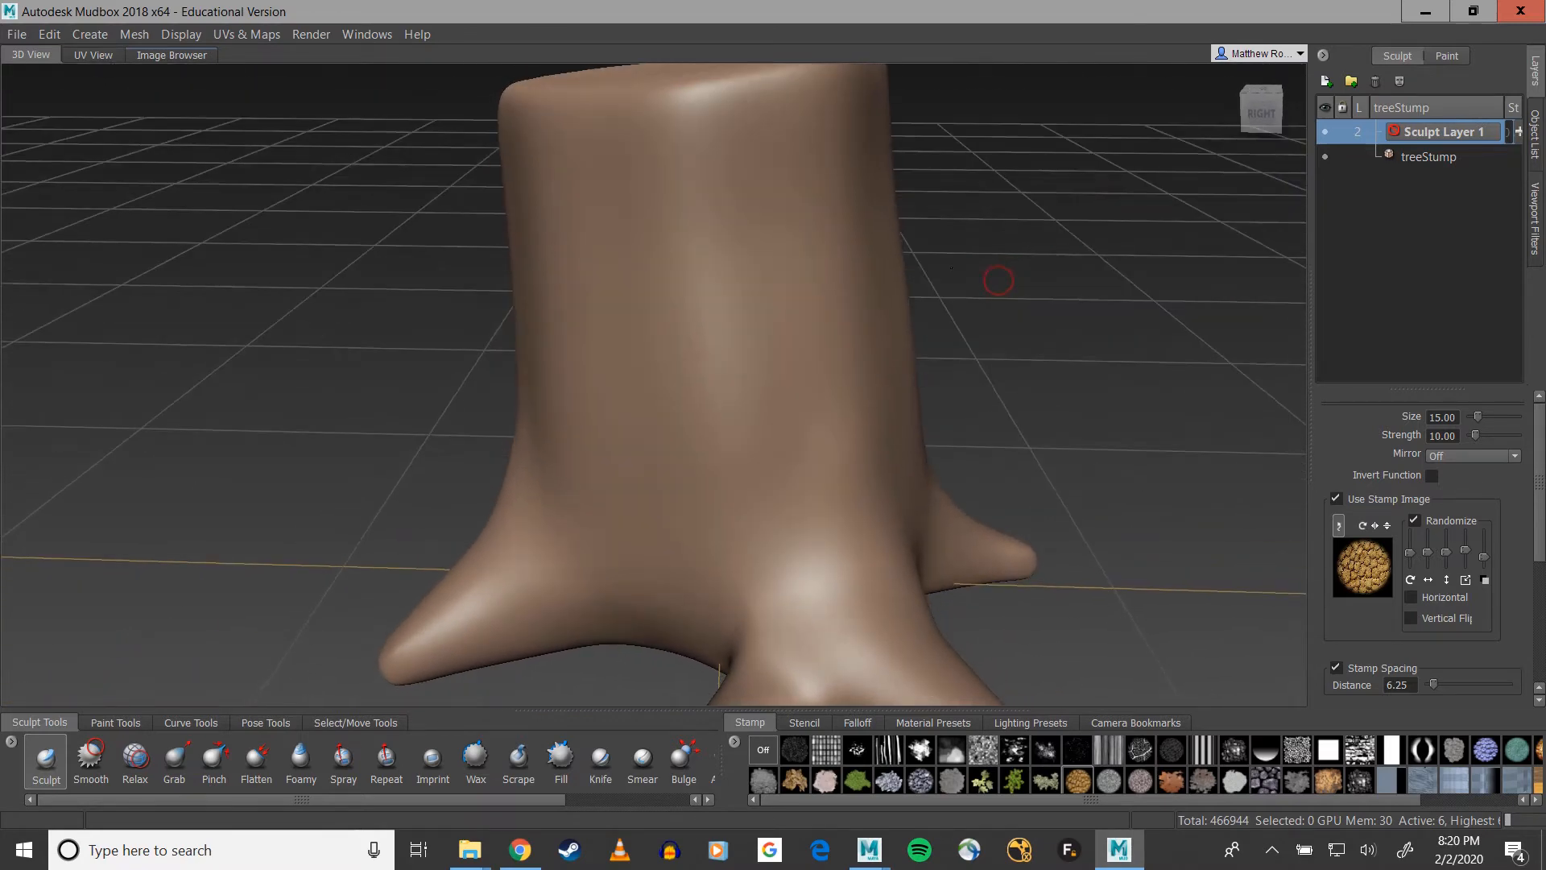
{"action": "left_click", "coordinate": [708, 369]}
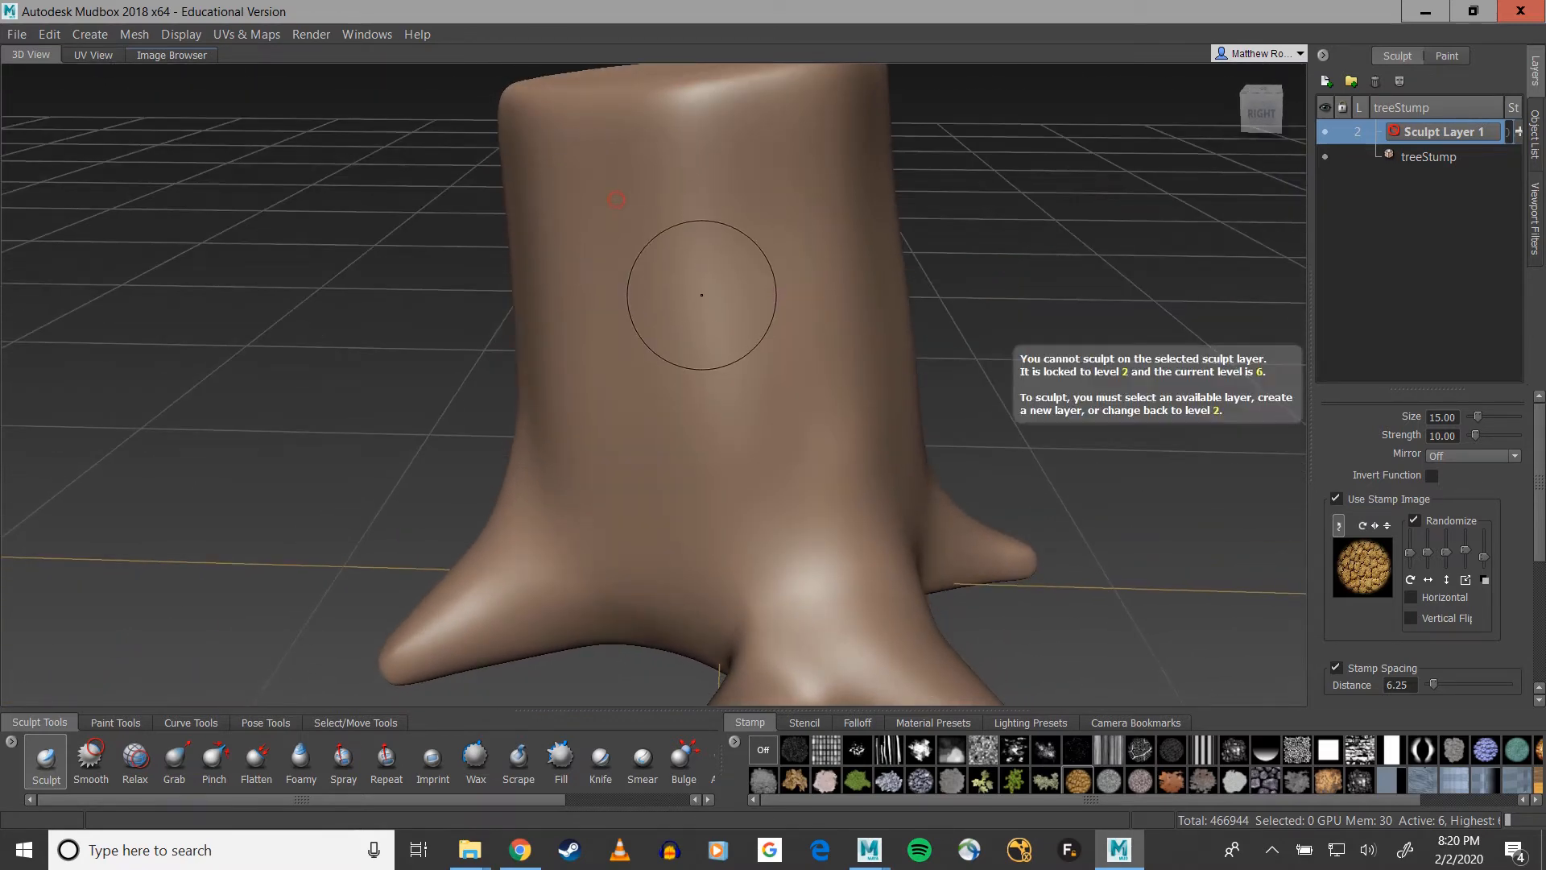
{"action": "right_click", "coordinate": [1415, 231]}
{"action": "left_click", "coordinate": [1423, 243]}
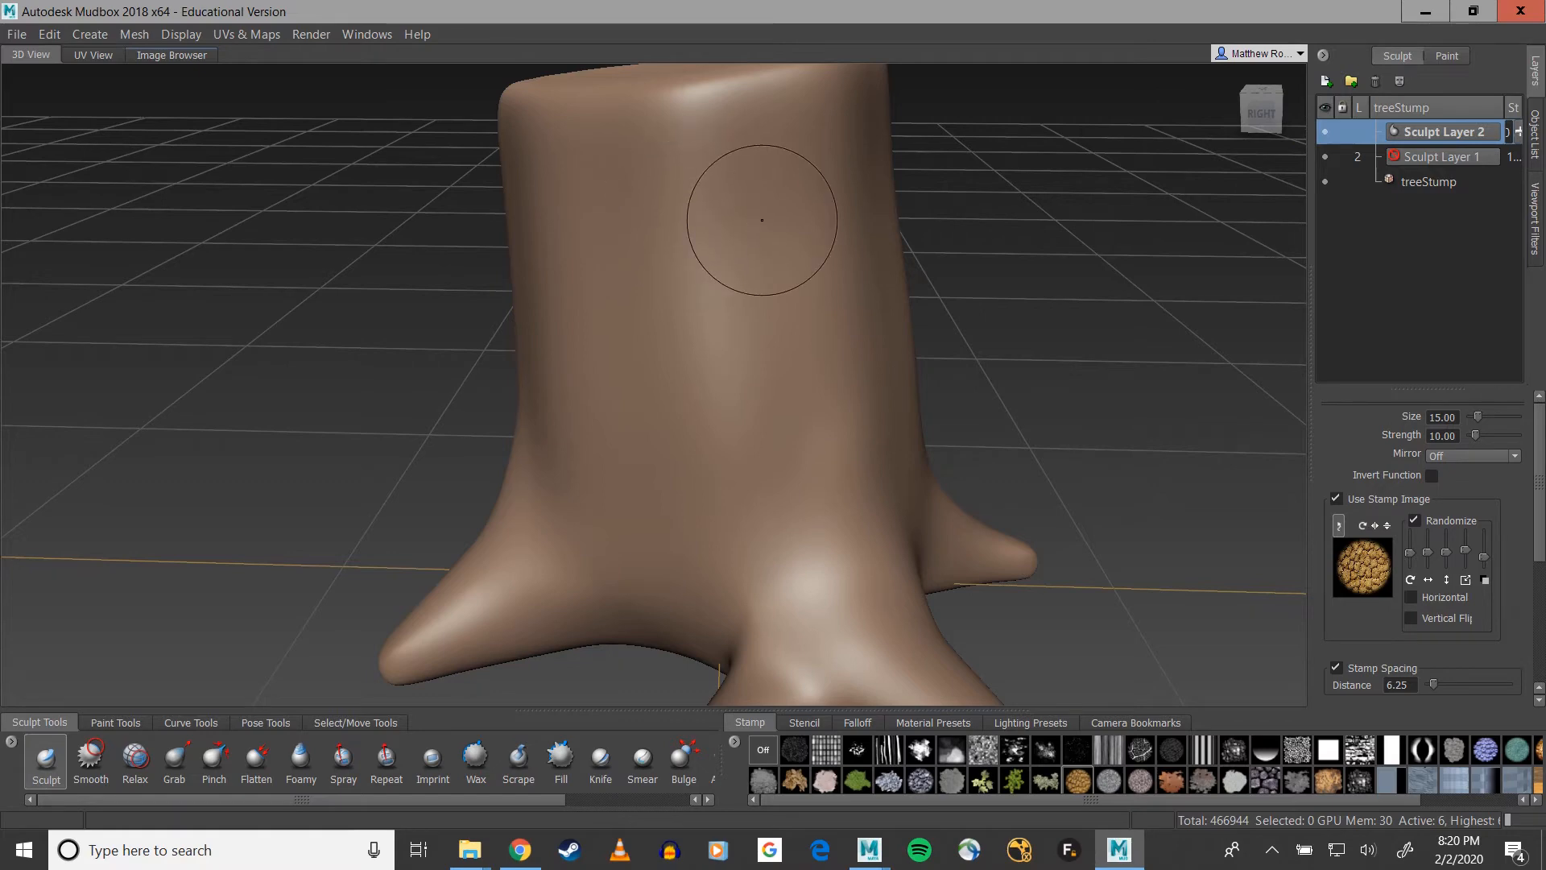
Step: Sculpt a patch of mud-crack stamp texture across the upper trunk with brush size 15 and strength 10
{"action": "mouse_move", "coordinate": [612, 216]}
{"action": "left_mouse_down"}
{"action": "mouse_move", "coordinate": [753, 366]}
{"action": "mouse_move", "coordinate": [824, 396]}
{"action": "mouse_move", "coordinate": [655, 345]}
{"action": "left_mouse_up"}
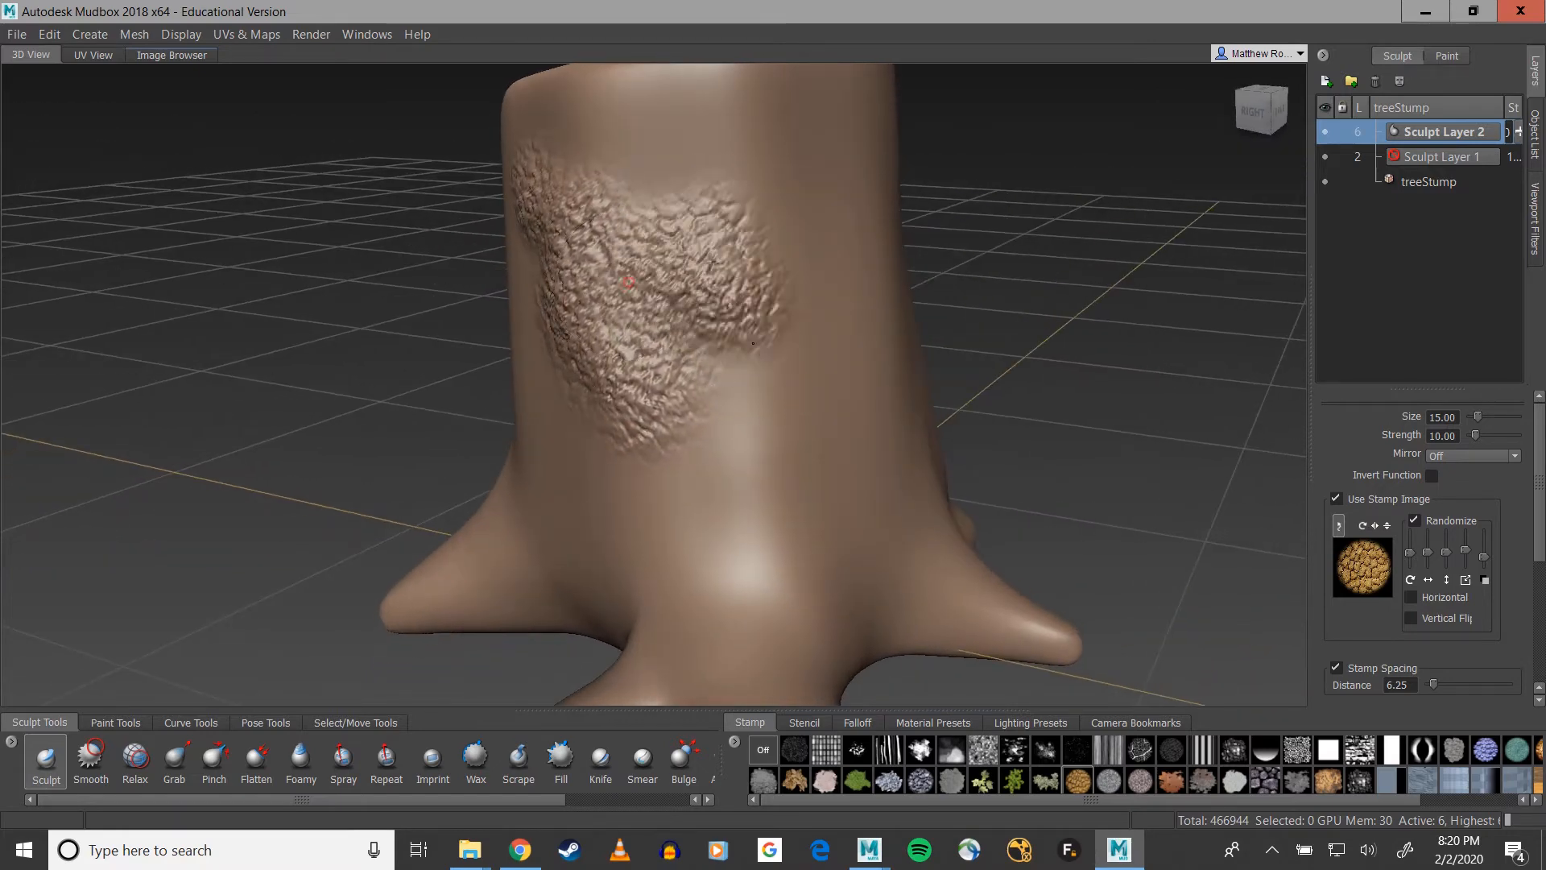
{"action": "mouse_move", "coordinate": [753, 343]}
{"action": "left_mouse_down"}
{"action": "mouse_move", "coordinate": [815, 378]}
{"action": "mouse_move", "coordinate": [745, 334]}
{"action": "left_mouse_up"}
{"action": "mouse_move", "coordinate": [672, 269]}
{"action": "left_mouse_down"}
{"action": "mouse_move", "coordinate": [690, 321]}
{"action": "mouse_move", "coordinate": [985, 355]}
{"action": "left_mouse_up"}
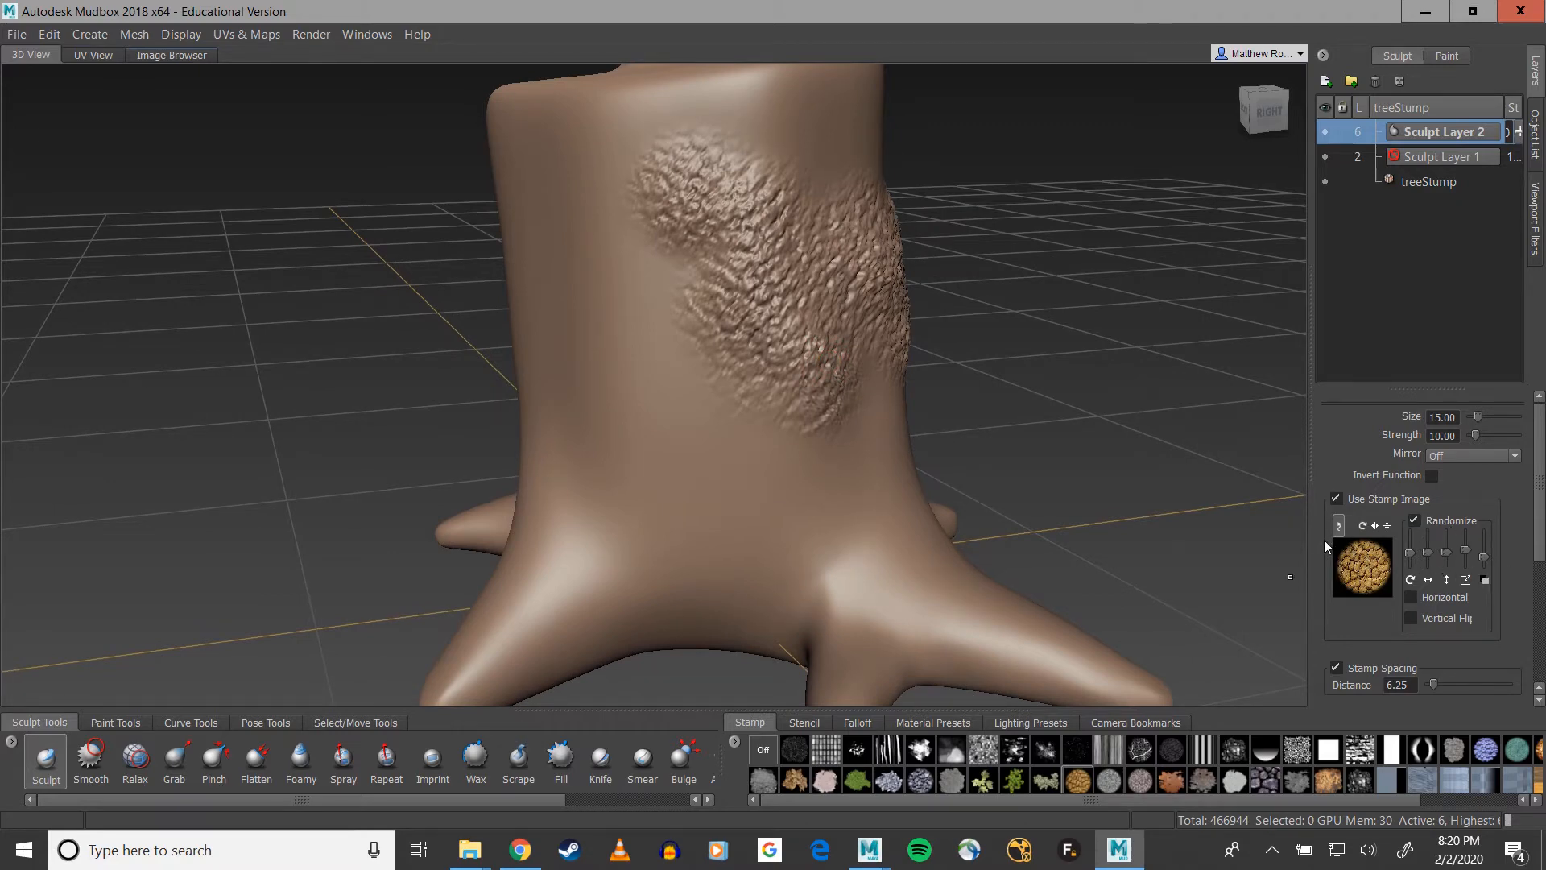
{"action": "left_click_drag", "start_coordinate": [699, 390], "coordinate": [739, 404], "text": "alt"}
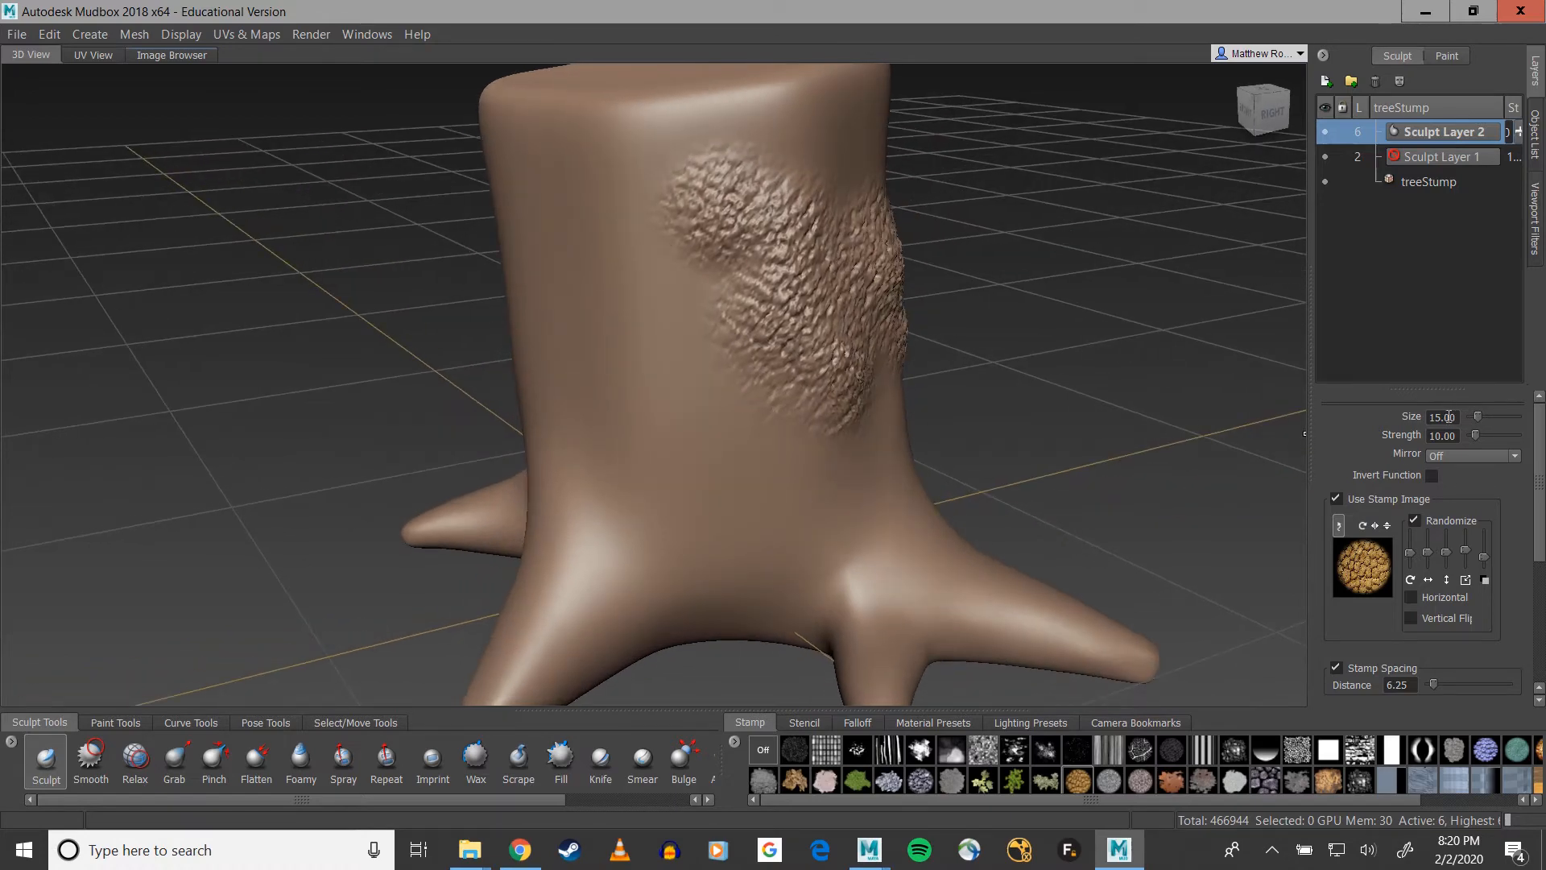
{"action": "left_click_drag", "start_coordinate": [809, 405], "coordinate": [846, 409], "text": "alt"}
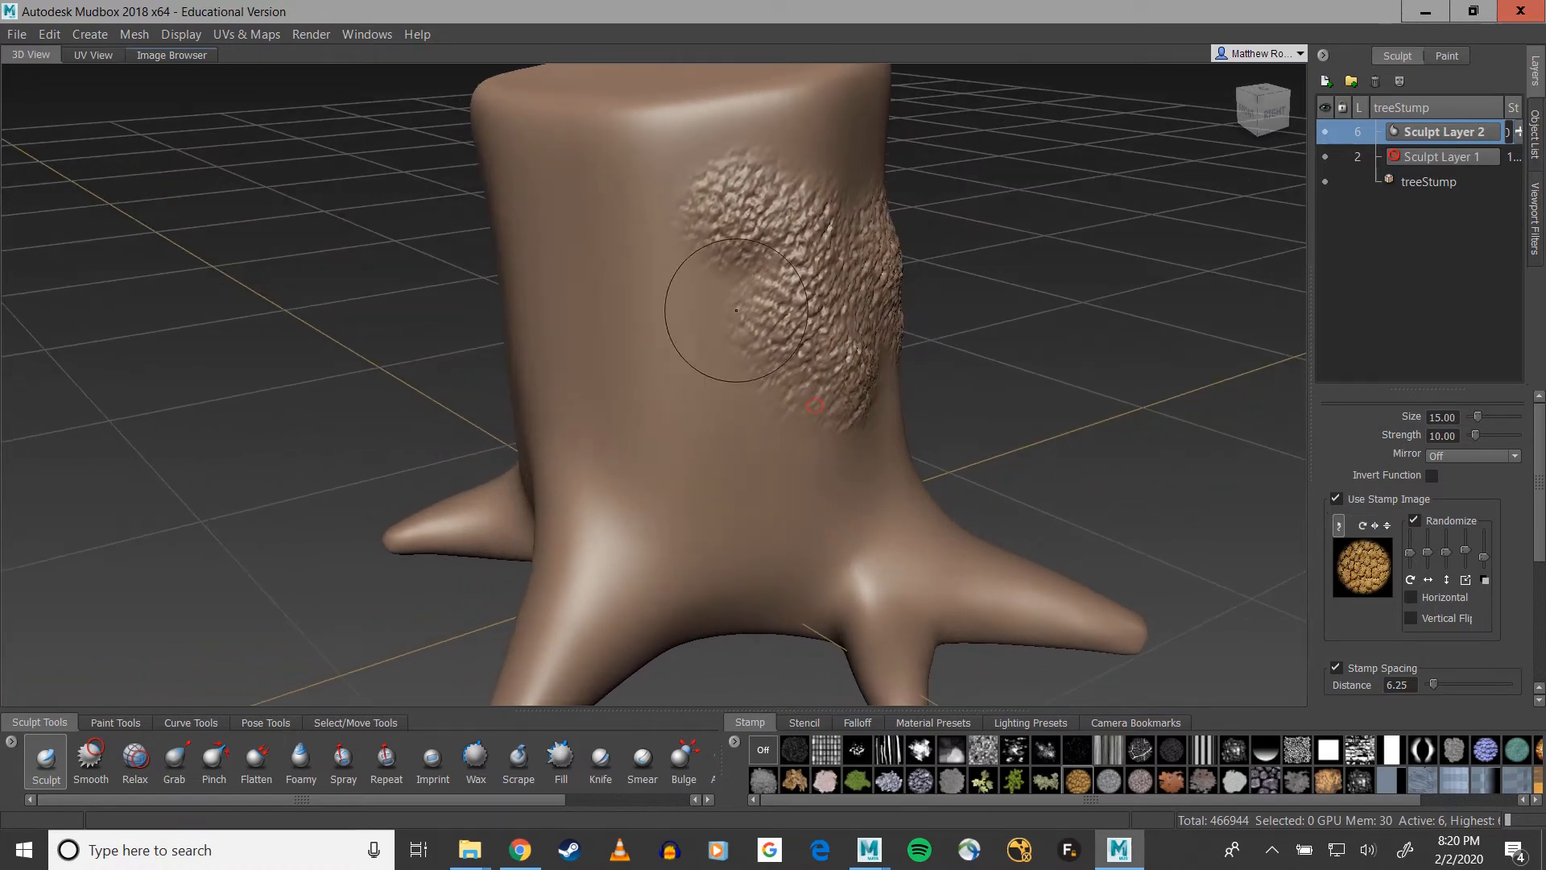
Step: Extend the cracked bark texture around the trunk and down towards its base
{"action": "mouse_move", "coordinate": [723, 295]}
{"action": "left_mouse_down"}
{"action": "mouse_move", "coordinate": [670, 372]}
{"action": "mouse_move", "coordinate": [774, 443]}
{"action": "left_mouse_up"}
{"action": "mouse_move", "coordinate": [764, 365]}
{"action": "left_mouse_down"}
{"action": "mouse_move", "coordinate": [804, 488]}
{"action": "mouse_move", "coordinate": [889, 545]}
{"action": "left_mouse_up"}
{"action": "mouse_move", "coordinate": [889, 544]}
{"action": "left_mouse_down", "text": "alt"}
{"action": "mouse_move", "coordinate": [776, 414]}
{"action": "mouse_move", "coordinate": [831, 524]}
{"action": "mouse_move", "coordinate": [890, 531]}
{"action": "mouse_move", "coordinate": [735, 432]}
{"action": "left_mouse_up", "text": "alt"}
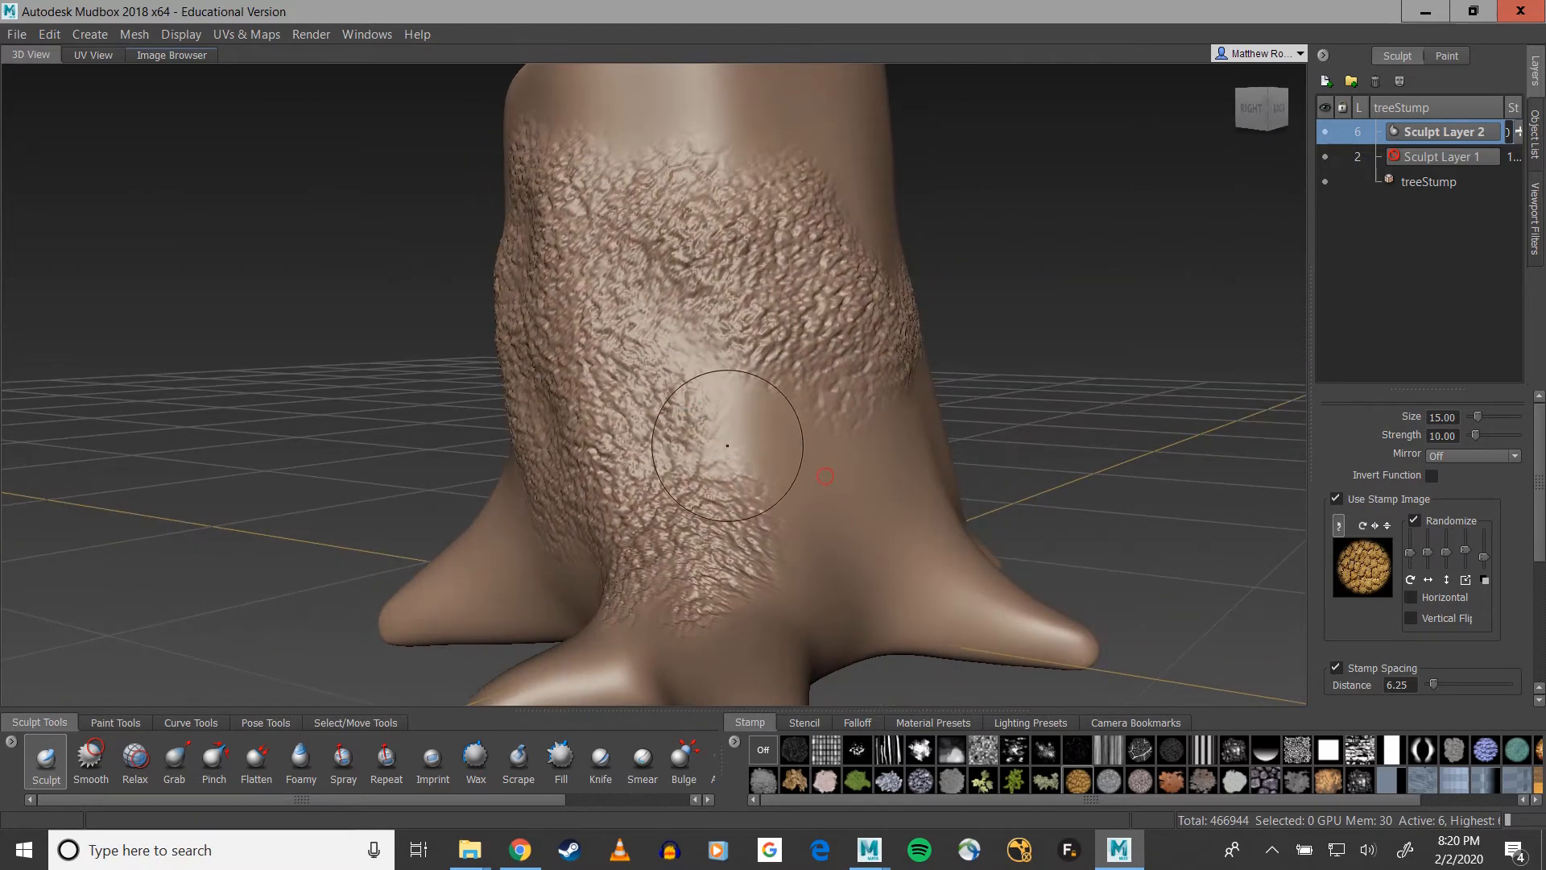
{"action": "left_click_drag", "start_coordinate": [690, 370], "coordinate": [837, 506]}
Step: Sculpt the mud-crack texture from the trunk's base down over the two neighbouring roots on its right side
{"action": "middle_click_drag", "start_coordinate": [838, 564], "coordinate": [800, 439], "text": "alt"}
{"action": "left_click_drag", "start_coordinate": [752, 423], "coordinate": [780, 557]}
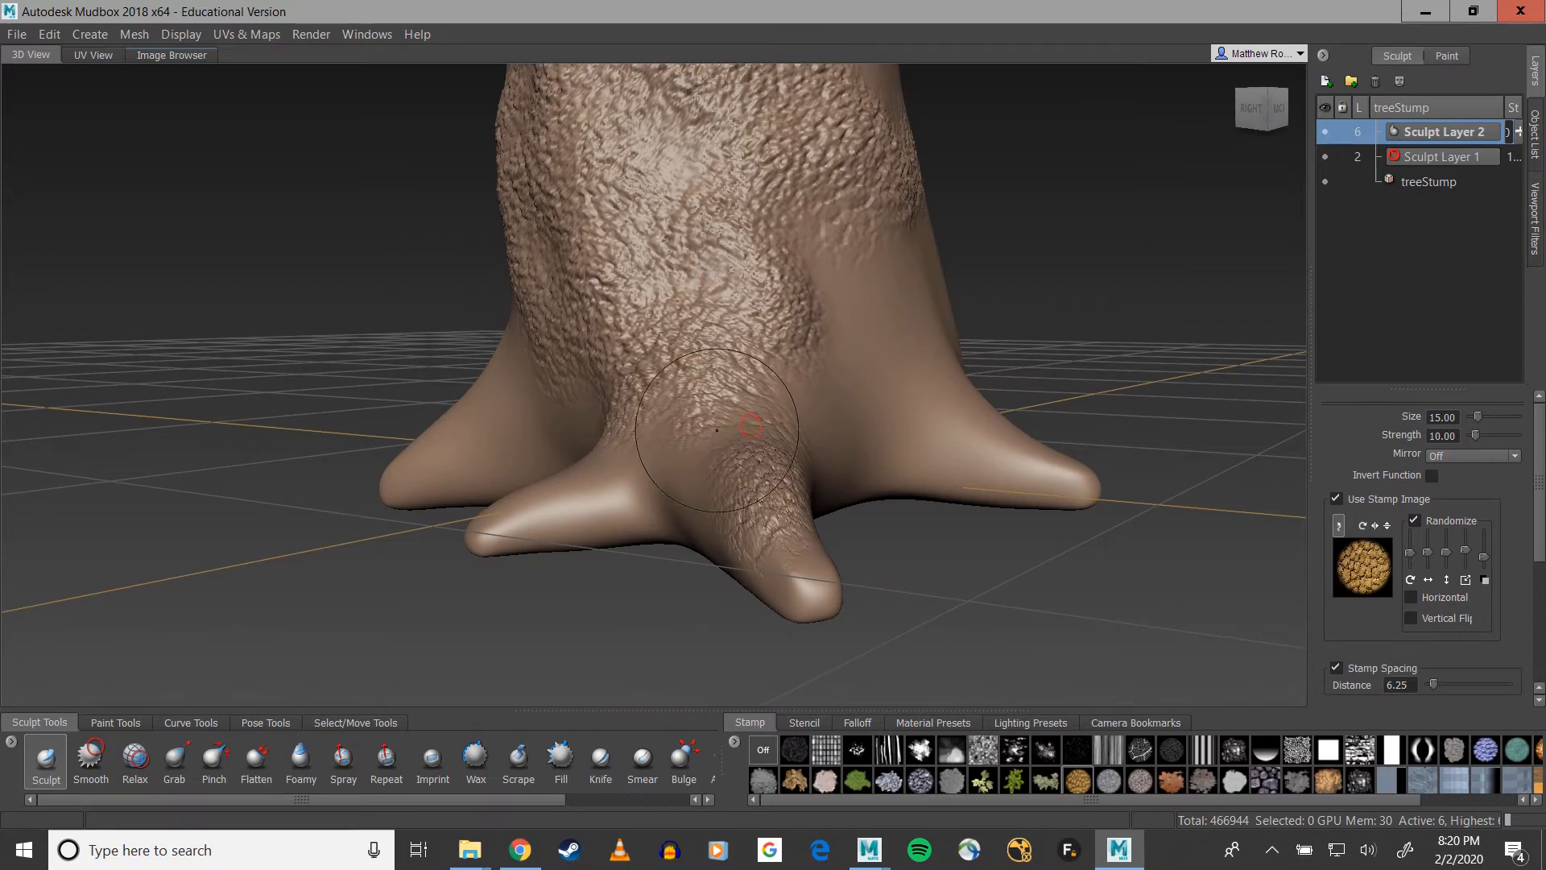
{"action": "left_click_drag", "start_coordinate": [709, 445], "coordinate": [507, 532]}
{"action": "left_click_drag", "start_coordinate": [728, 503], "coordinate": [805, 596]}
Step: Sculpt the cracked texture along the next back root and across the smooth trunk patch above it
{"action": "left_click_drag", "start_coordinate": [905, 535], "coordinate": [649, 561], "text": "alt"}
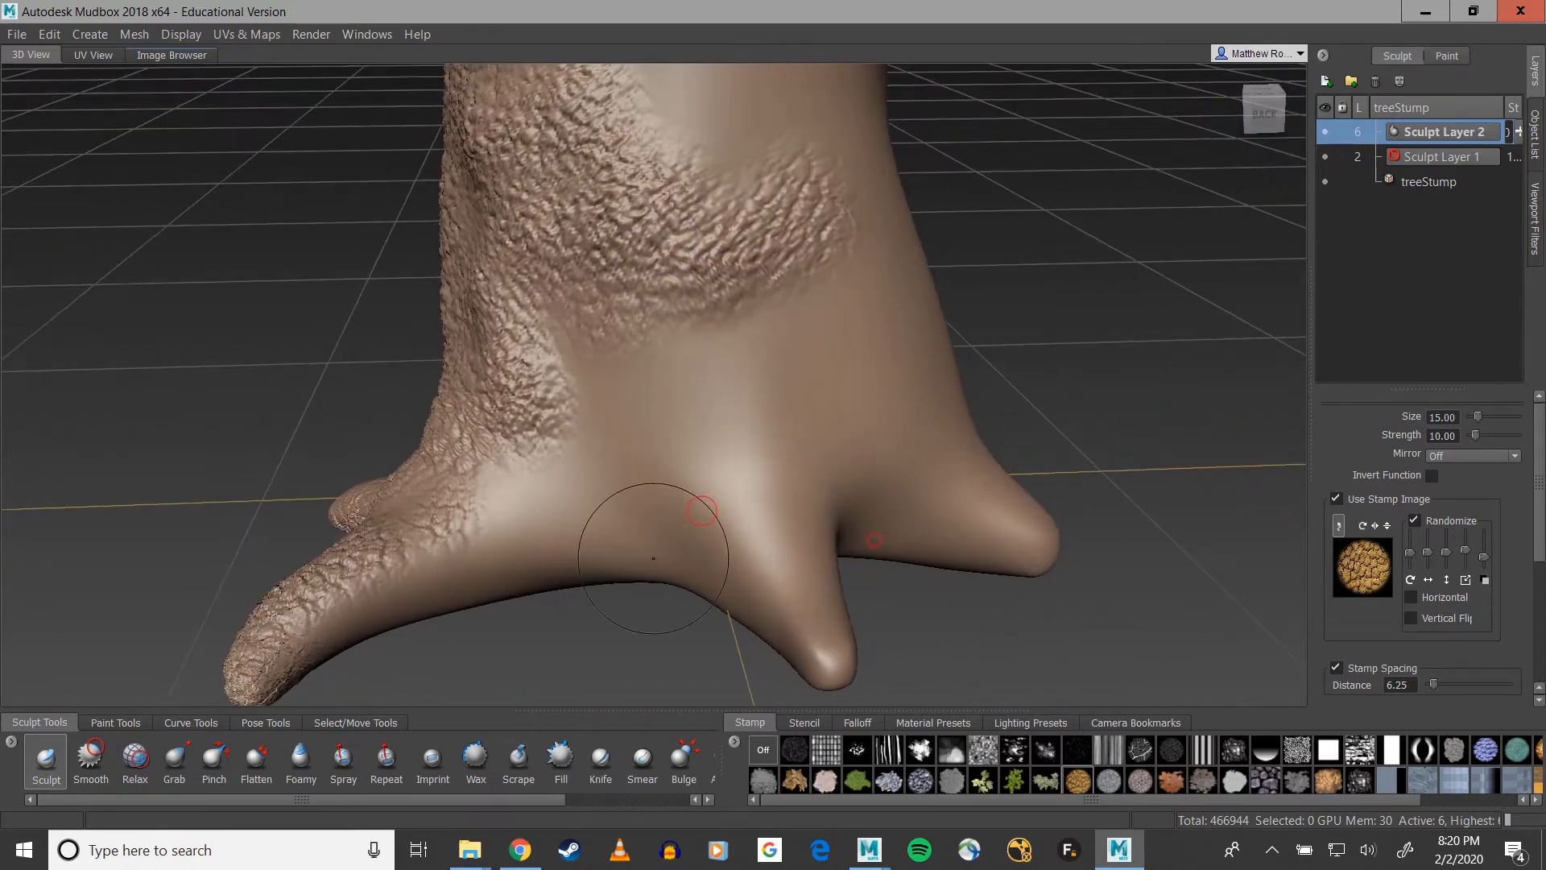
{"action": "mouse_move", "coordinate": [291, 666]}
{"action": "left_mouse_down"}
{"action": "mouse_move", "coordinate": [696, 510]}
{"action": "mouse_move", "coordinate": [684, 456]}
{"action": "mouse_move", "coordinate": [715, 453]}
{"action": "mouse_move", "coordinate": [868, 538]}
{"action": "left_mouse_up"}
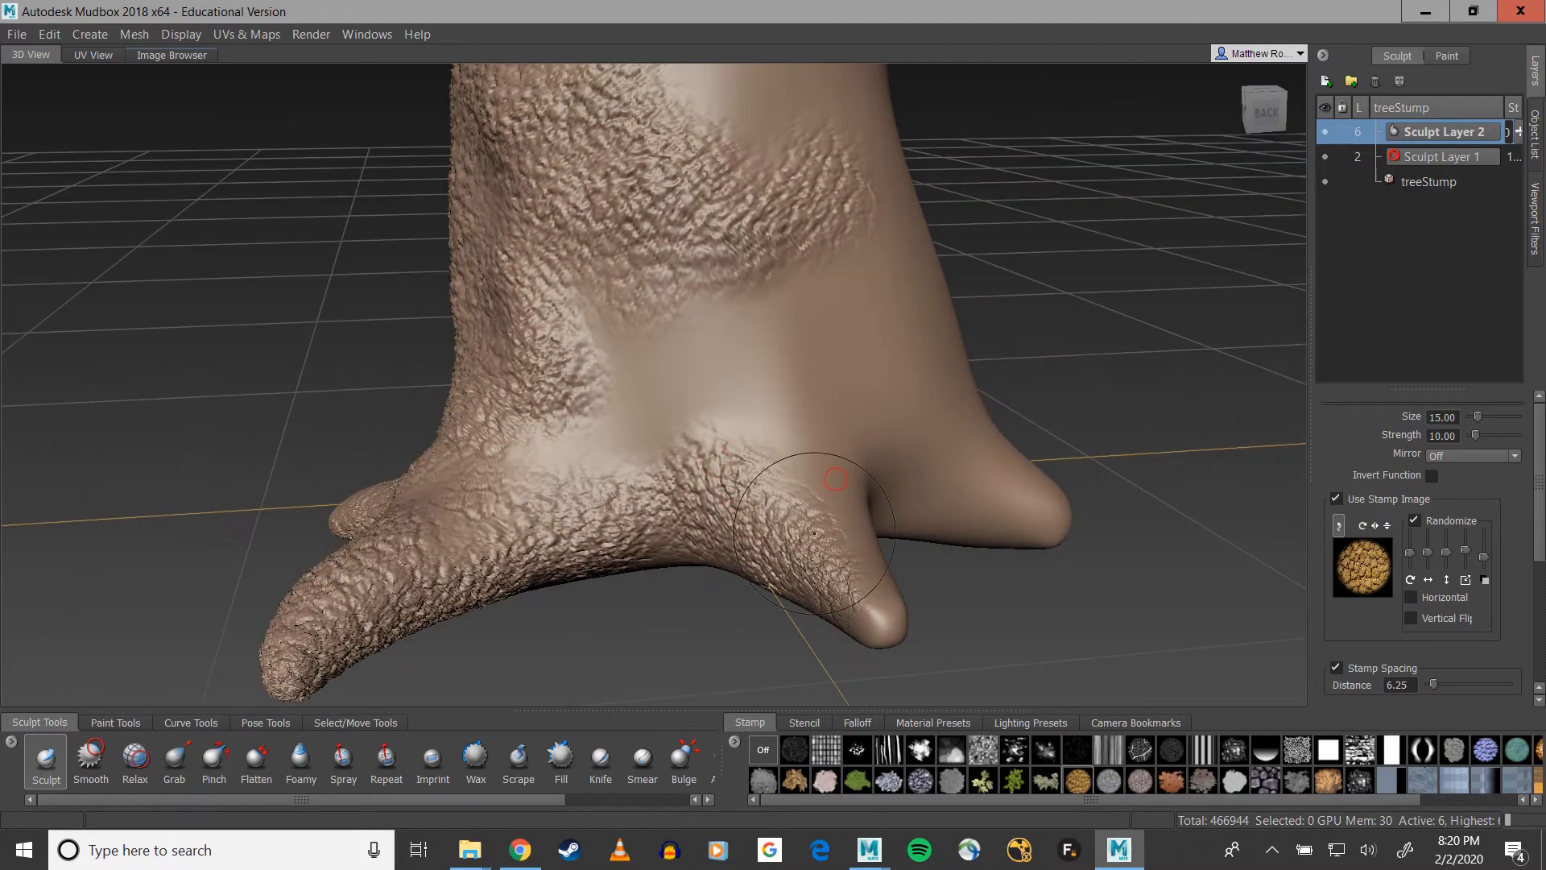
{"action": "left_click_drag", "start_coordinate": [686, 459], "coordinate": [568, 457]}
{"action": "left_click_drag", "start_coordinate": [618, 359], "coordinate": [701, 310]}
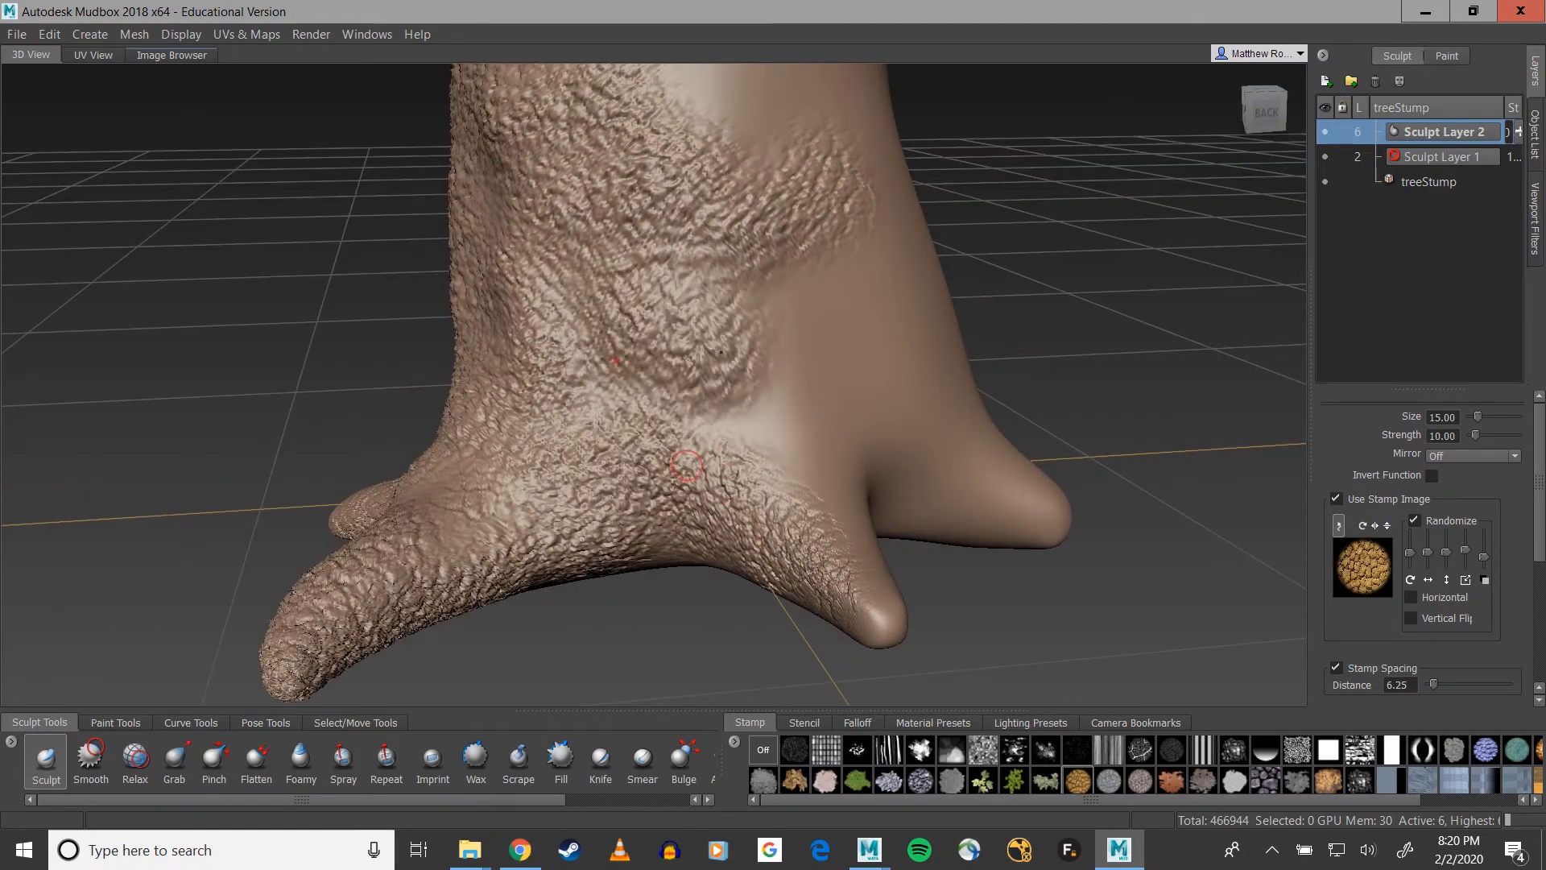
Step: Cover the back-left root and the smooth trunk area above it with the mud-crack stamp
{"action": "left_click_drag", "start_coordinate": [823, 395], "coordinate": [701, 394], "text": "alt"}
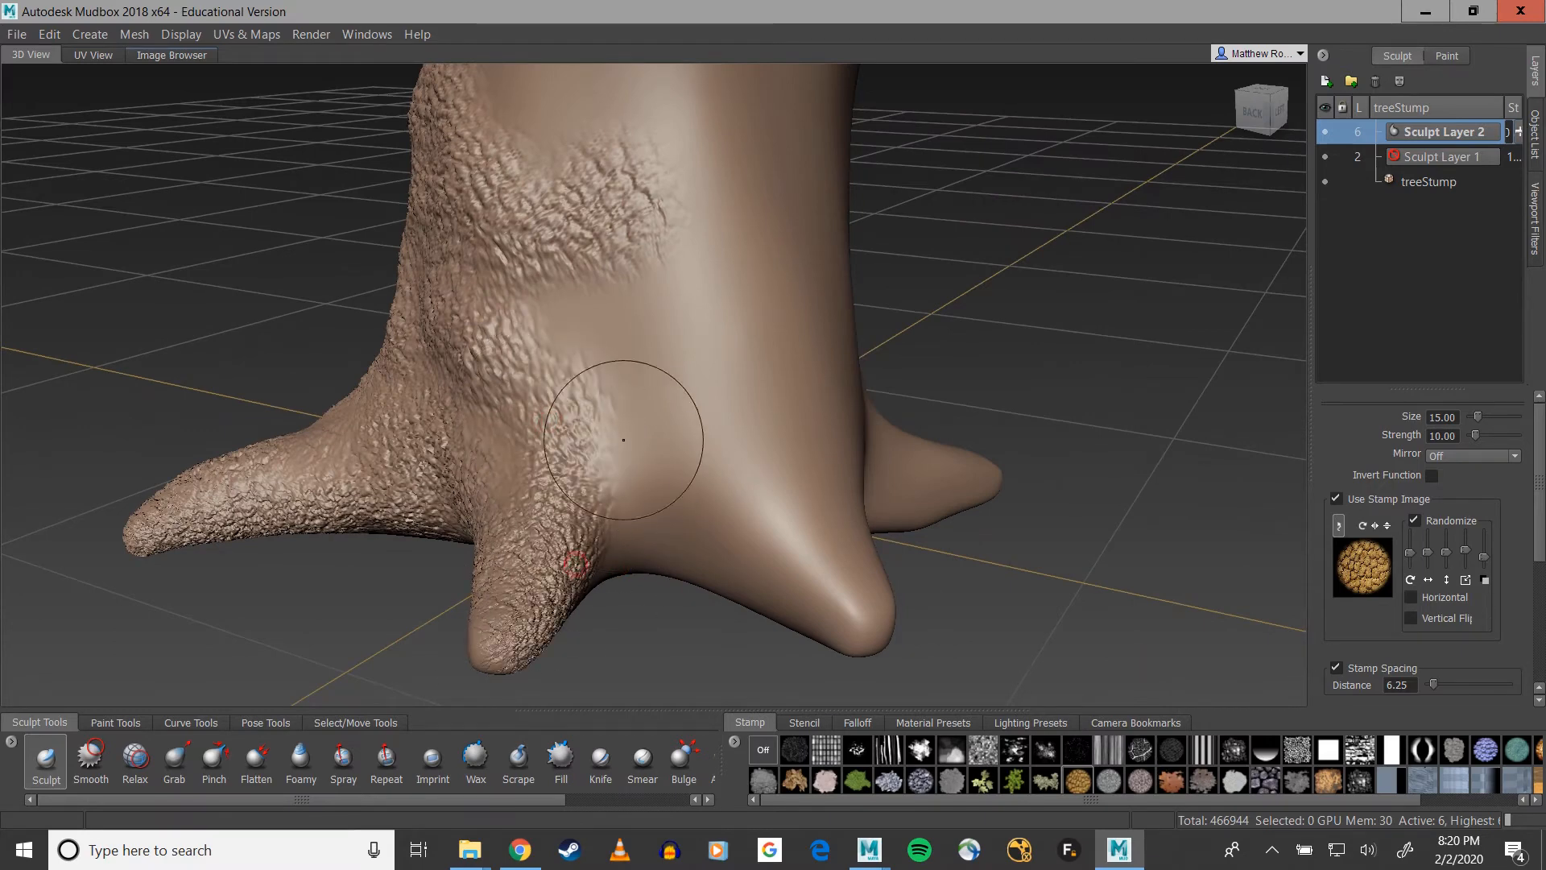
{"action": "left_click_drag", "start_coordinate": [620, 467], "coordinate": [542, 505], "text": "alt"}
{"action": "mouse_move", "coordinate": [495, 348]}
{"action": "left_mouse_down"}
{"action": "mouse_move", "coordinate": [673, 567]}
{"action": "mouse_move", "coordinate": [571, 571]}
{"action": "mouse_move", "coordinate": [744, 677]}
{"action": "left_mouse_up"}
{"action": "mouse_move", "coordinate": [757, 587]}
{"action": "left_mouse_down", "text": "alt"}
{"action": "mouse_move", "coordinate": [515, 626]}
{"action": "mouse_move", "coordinate": [760, 545]}
{"action": "left_mouse_up", "text": "alt"}
{"action": "mouse_move", "coordinate": [625, 505]}
{"action": "left_mouse_down"}
{"action": "mouse_move", "coordinate": [457, 294]}
{"action": "mouse_move", "coordinate": [451, 234]}
{"action": "left_mouse_up"}
{"action": "left_click_drag", "start_coordinate": [534, 371], "coordinate": [702, 439]}
Step: Sculpt the bark texture over the trunk's left side, from the upper trunk down onto the root below
{"action": "left_click_drag", "start_coordinate": [747, 359], "coordinate": [635, 328], "text": "alt"}
{"action": "middle_click_drag", "start_coordinate": [635, 327], "coordinate": [717, 515], "text": "alt"}
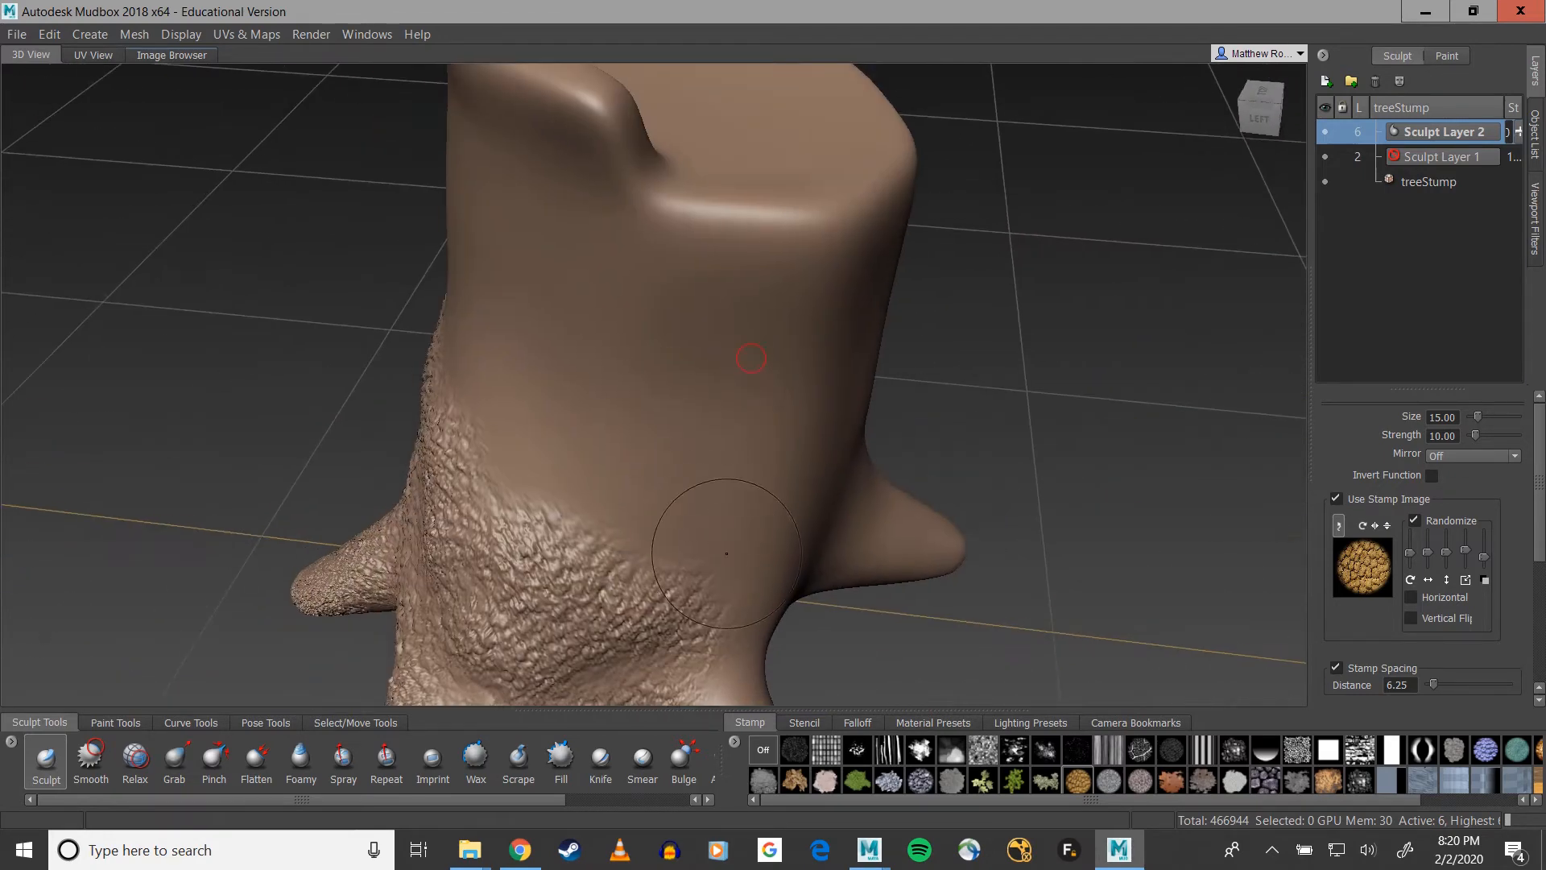
{"action": "mouse_move", "coordinate": [726, 553]}
{"action": "left_mouse_down"}
{"action": "mouse_move", "coordinate": [527, 273]}
{"action": "mouse_move", "coordinate": [672, 455]}
{"action": "mouse_move", "coordinate": [700, 410]}
{"action": "left_mouse_up"}
{"action": "mouse_move", "coordinate": [787, 300]}
{"action": "left_mouse_down", "text": "alt"}
{"action": "mouse_move", "coordinate": [564, 157]}
{"action": "mouse_move", "coordinate": [729, 419]}
{"action": "left_mouse_up", "text": "alt"}
{"action": "middle_click_drag", "start_coordinate": [728, 419], "coordinate": [750, 249], "text": "alt"}
{"action": "middle_click_drag", "start_coordinate": [678, 147], "coordinate": [679, 272], "text": "alt"}
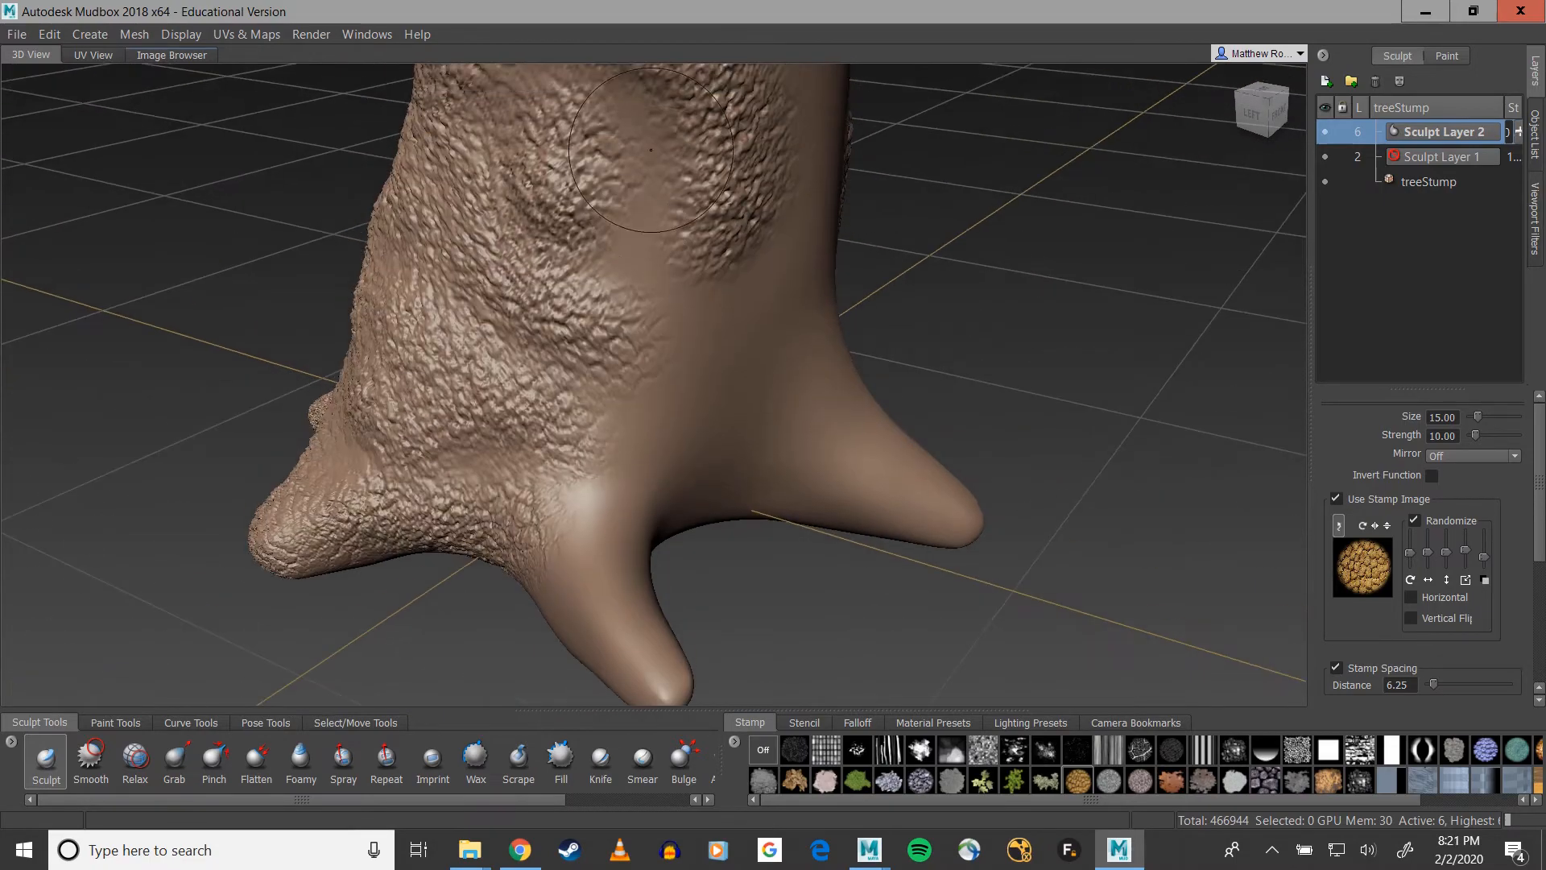
{"action": "left_click_drag", "start_coordinate": [654, 140], "coordinate": [593, 561]}
{"action": "left_click_drag", "start_coordinate": [687, 377], "coordinate": [660, 555]}
Step: Texture the front-left root and the adjoining lower front of the trunk with cracks
{"action": "left_click_drag", "start_coordinate": [693, 645], "coordinate": [500, 625], "text": "alt"}
{"action": "middle_click_drag", "start_coordinate": [556, 385], "coordinate": [590, 350], "text": "alt"}
{"action": "left_click_drag", "start_coordinate": [507, 398], "coordinate": [401, 572]}
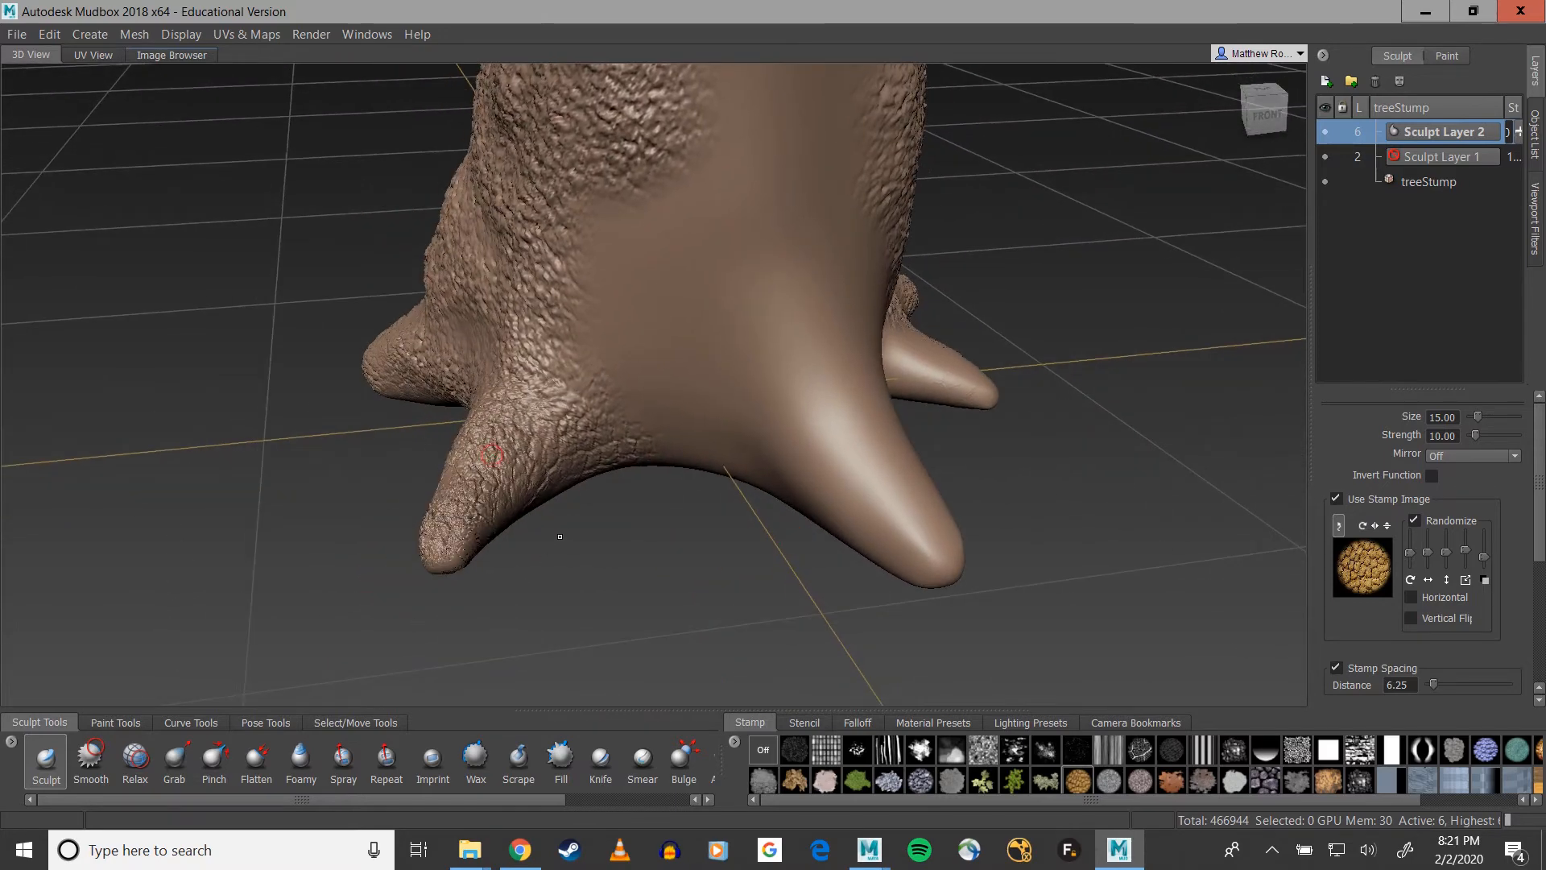
{"action": "left_click_drag", "start_coordinate": [559, 536], "coordinate": [430, 546], "text": "alt"}
{"action": "left_click_drag", "start_coordinate": [547, 167], "coordinate": [558, 305]}
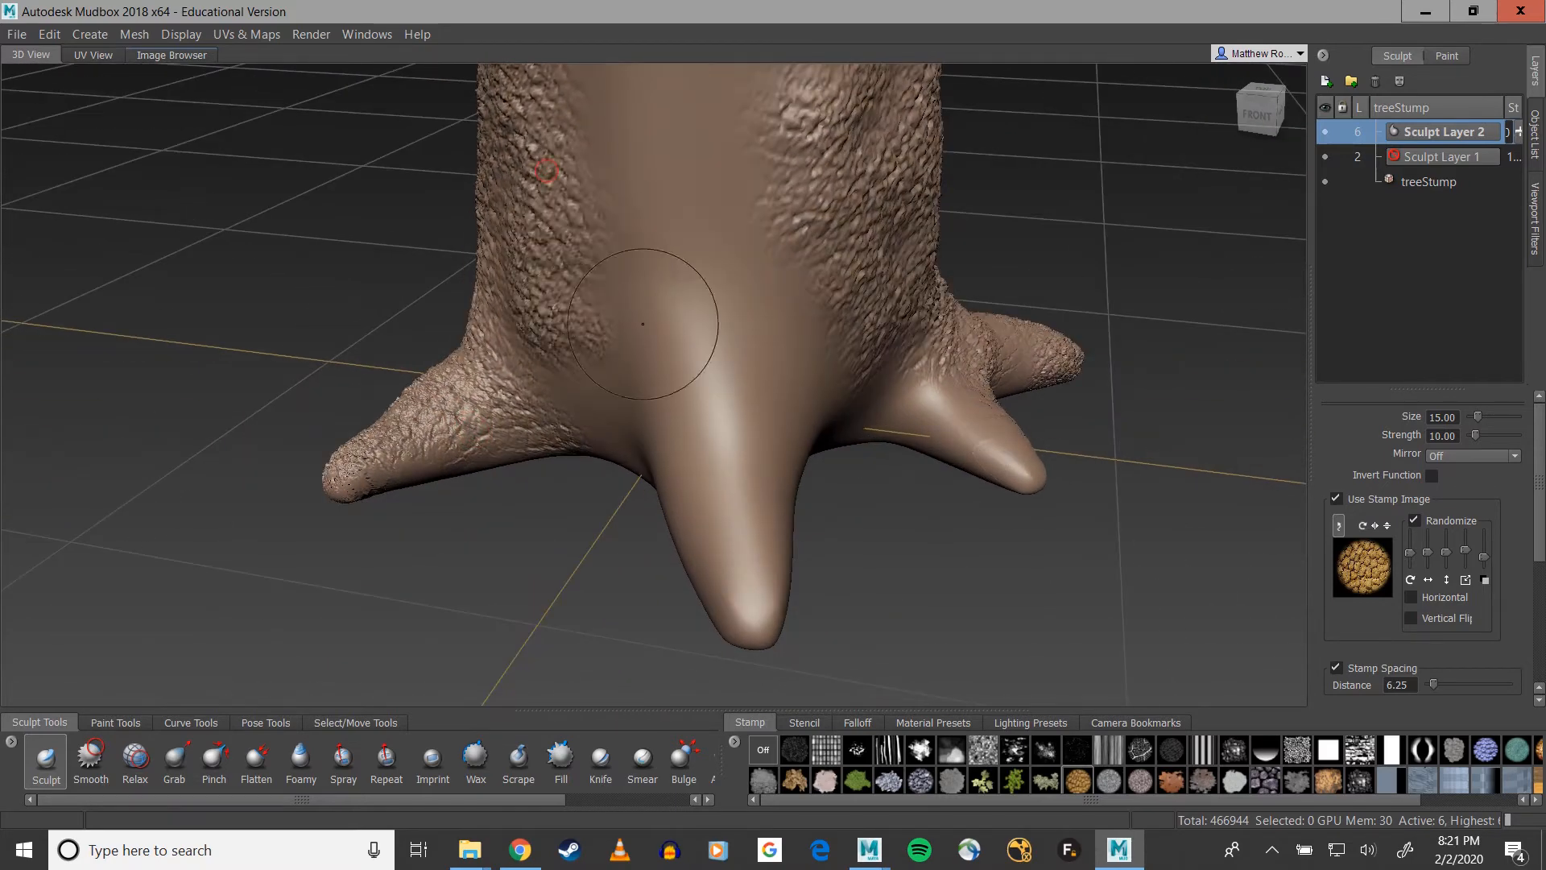
Step: Sculpt the cracked texture over the remaining smooth front root and the gaps between the neighbouring roots
{"action": "left_click_drag", "start_coordinate": [653, 339], "coordinate": [734, 604]}
{"action": "mouse_move", "coordinate": [778, 485]}
{"action": "left_mouse_down", "text": "alt"}
{"action": "mouse_move", "coordinate": [864, 479]}
{"action": "mouse_move", "coordinate": [894, 459]}
{"action": "left_mouse_up", "text": "alt"}
{"action": "left_click_drag", "start_coordinate": [633, 389], "coordinate": [828, 455]}
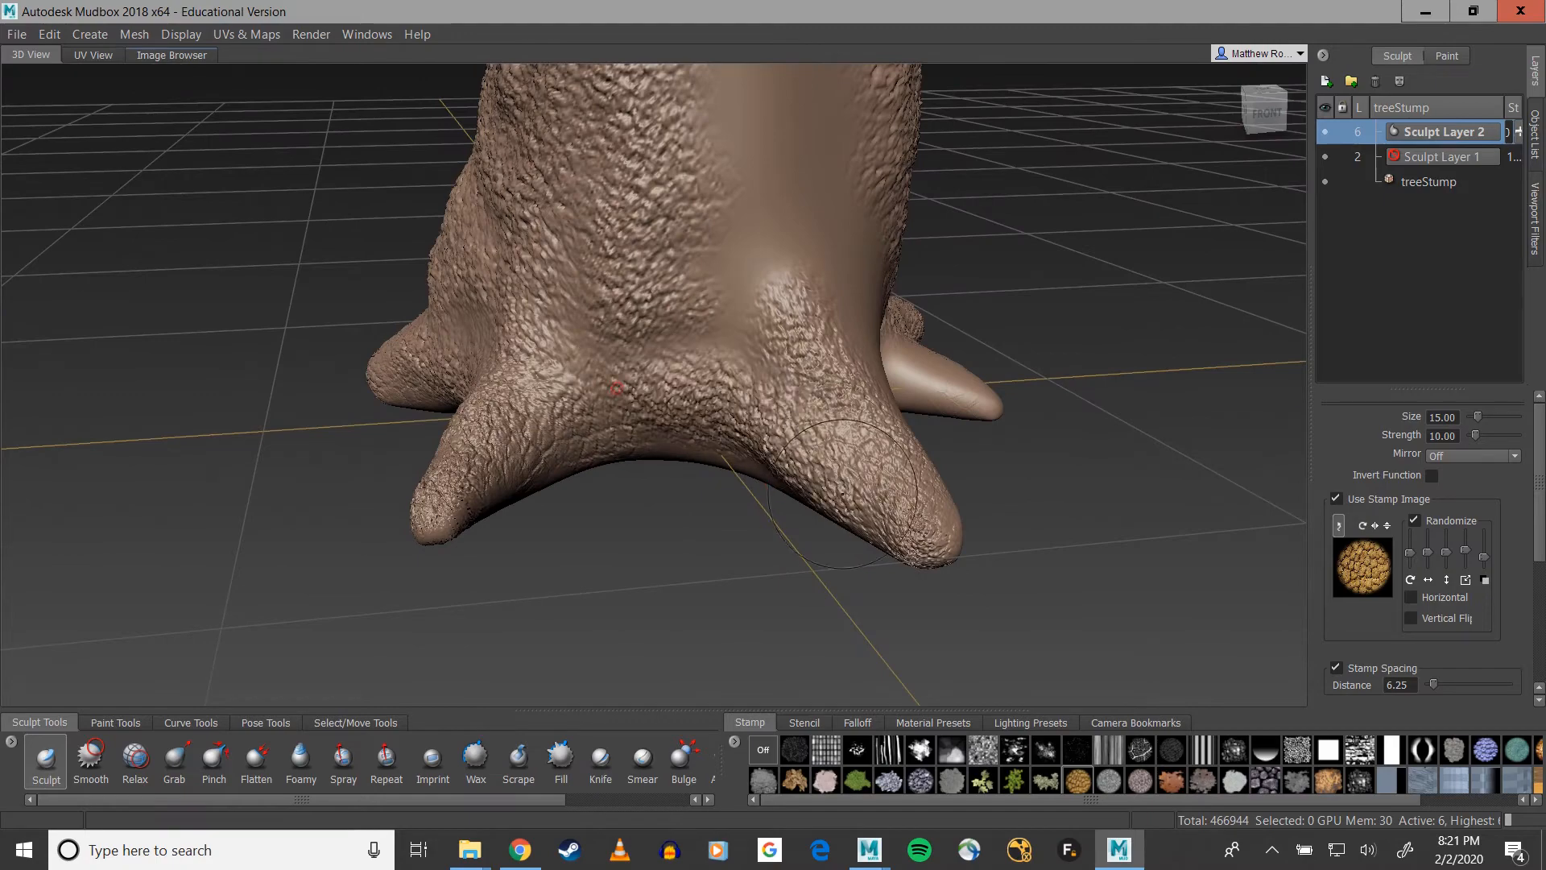
{"action": "mouse_move", "coordinate": [681, 287]}
{"action": "left_mouse_down"}
{"action": "mouse_move", "coordinate": [824, 316]}
{"action": "mouse_move", "coordinate": [677, 330]}
{"action": "left_mouse_up"}
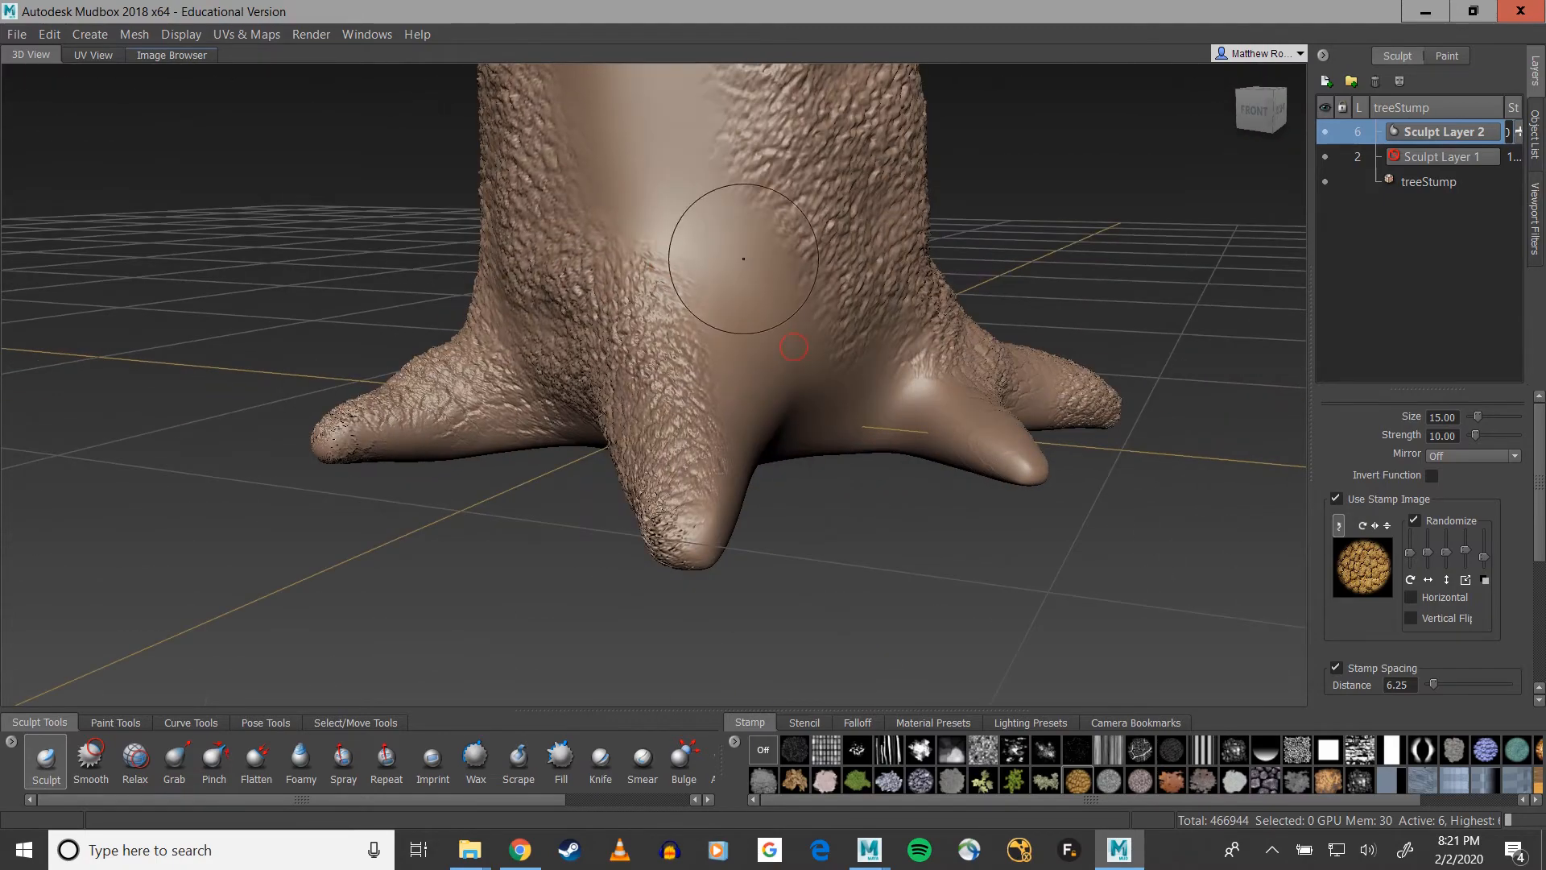
{"action": "left_click", "coordinate": [742, 259]}
{"action": "left_click_drag", "start_coordinate": [829, 371], "coordinate": [694, 371], "text": "alt"}
{"action": "left_click_drag", "start_coordinate": [620, 318], "coordinate": [842, 411]}
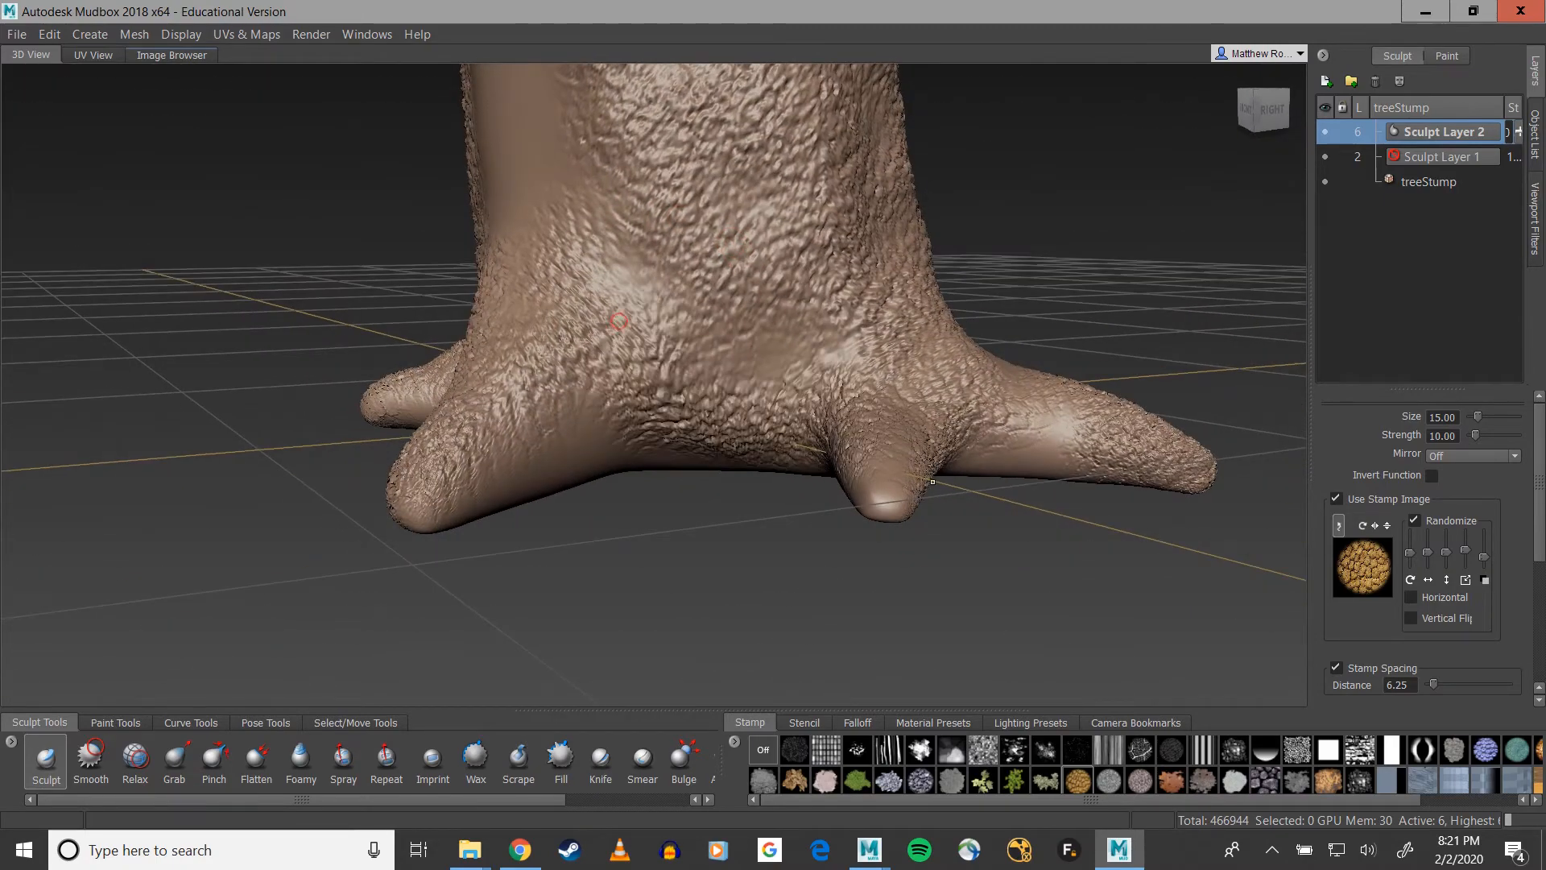
Step: Fill the smooth strip on the upper front-right of the trunk with mud-crack texture up to the rim
{"action": "middle_click_drag", "start_coordinate": [823, 211], "coordinate": [859, 506], "text": "alt"}
{"action": "left_click_drag", "start_coordinate": [860, 506], "coordinate": [814, 486], "text": "alt"}
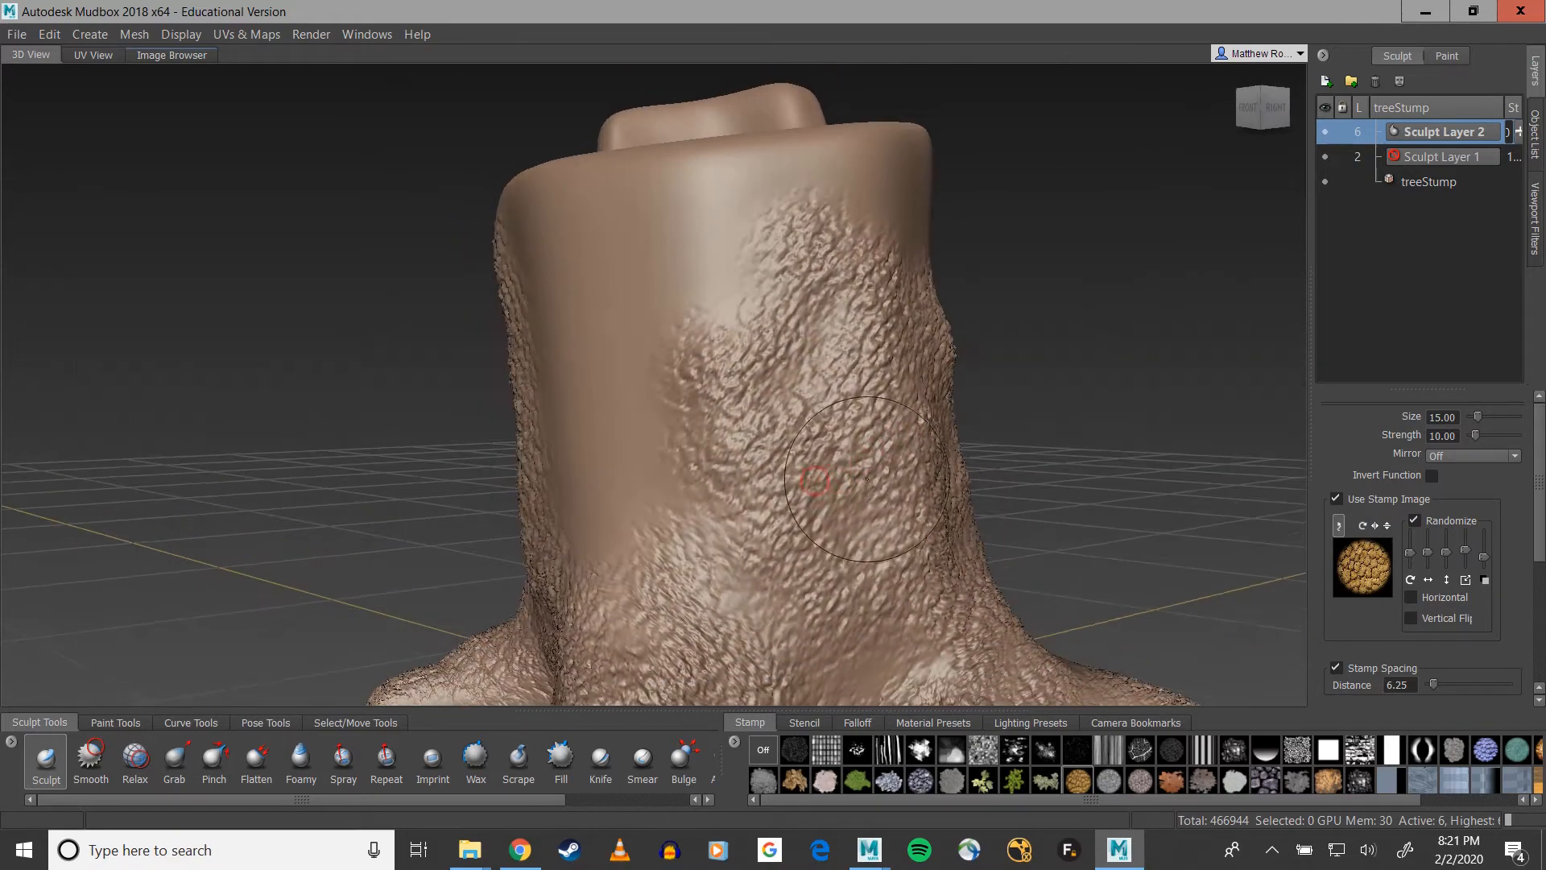
{"action": "left_click_drag", "start_coordinate": [632, 576], "coordinate": [703, 447]}
{"action": "mouse_move", "coordinate": [718, 249]}
{"action": "left_mouse_down"}
{"action": "mouse_move", "coordinate": [733, 515]}
{"action": "mouse_move", "coordinate": [757, 555]}
{"action": "left_mouse_up"}
{"action": "mouse_move", "coordinate": [777, 218]}
{"action": "left_mouse_down"}
{"action": "mouse_move", "coordinate": [822, 362]}
{"action": "mouse_move", "coordinate": [805, 358]}
{"action": "left_mouse_up"}
{"action": "mouse_move", "coordinate": [797, 379]}
{"action": "left_mouse_down"}
{"action": "mouse_move", "coordinate": [824, 435]}
{"action": "mouse_move", "coordinate": [958, 301]}
{"action": "left_mouse_up"}
Step: Extend the bark texture along the back rim and up the outside of the stump's raised ledge
{"action": "mouse_move", "coordinate": [1000, 323]}
{"action": "left_mouse_down", "text": "alt"}
{"action": "mouse_move", "coordinate": [656, 303]}
{"action": "mouse_move", "coordinate": [805, 339]}
{"action": "mouse_move", "coordinate": [838, 394]}
{"action": "left_mouse_up", "text": "alt"}
{"action": "left_click_drag", "start_coordinate": [927, 364], "coordinate": [717, 363], "text": "alt"}
{"action": "mouse_move", "coordinate": [489, 260]}
{"action": "left_mouse_down"}
{"action": "mouse_move", "coordinate": [621, 297]}
{"action": "mouse_move", "coordinate": [708, 455]}
{"action": "left_mouse_up"}
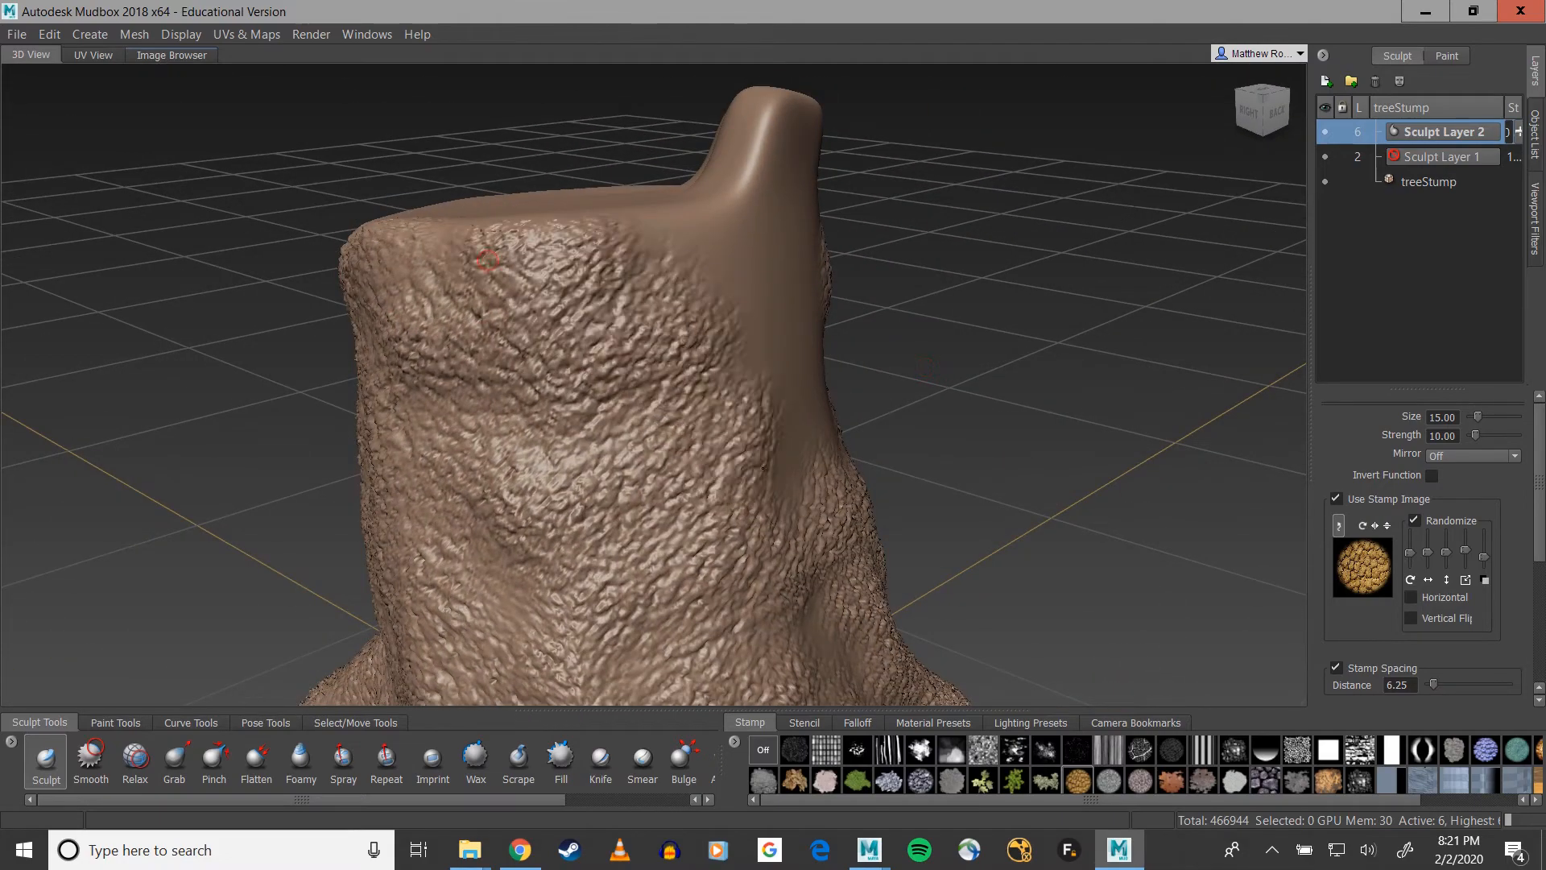
{"action": "mouse_move", "coordinate": [839, 473]}
{"action": "left_mouse_down", "text": "alt"}
{"action": "mouse_move", "coordinate": [684, 403]}
{"action": "mouse_move", "coordinate": [628, 422]}
{"action": "left_mouse_up", "text": "alt"}
{"action": "mouse_move", "coordinate": [536, 433]}
{"action": "left_mouse_down"}
{"action": "mouse_move", "coordinate": [631, 343]}
{"action": "mouse_move", "coordinate": [380, 194]}
{"action": "mouse_move", "coordinate": [581, 179]}
{"action": "mouse_move", "coordinate": [663, 304]}
{"action": "left_mouse_up"}
{"action": "mouse_move", "coordinate": [658, 449]}
{"action": "left_mouse_down"}
{"action": "mouse_move", "coordinate": [620, 475]}
{"action": "mouse_move", "coordinate": [387, 459]}
{"action": "mouse_move", "coordinate": [427, 499]}
{"action": "left_mouse_up"}
Step: Sculpt the cracked texture over part of the stump's top face and the inner side of the raised ledge
{"action": "mouse_move", "coordinate": [498, 463]}
{"action": "left_mouse_down", "text": "alt"}
{"action": "mouse_move", "coordinate": [614, 483]}
{"action": "mouse_move", "coordinate": [728, 556]}
{"action": "left_mouse_up", "text": "alt"}
{"action": "left_click_drag", "start_coordinate": [638, 600], "coordinate": [776, 442]}
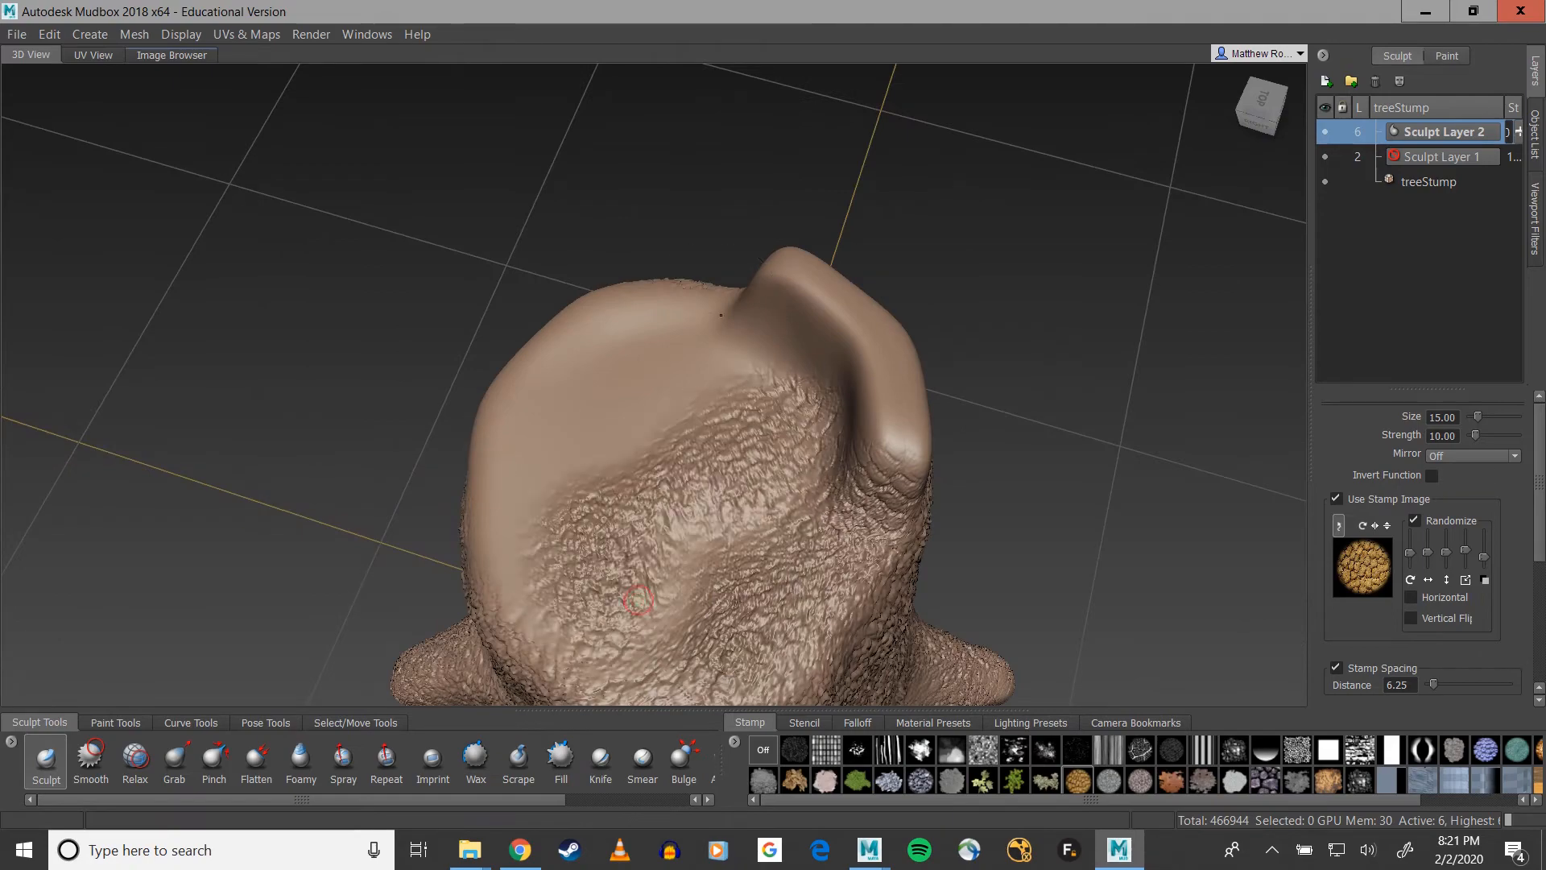
{"action": "mouse_move", "coordinate": [721, 315]}
{"action": "left_mouse_down"}
{"action": "mouse_move", "coordinate": [840, 483]}
{"action": "mouse_move", "coordinate": [638, 244]}
{"action": "left_mouse_up"}
Step: Cover the rest of the stump's top face and its smooth front edge with the mud-crack texture
{"action": "left_click_drag", "start_coordinate": [661, 356], "coordinate": [797, 271], "text": "alt"}
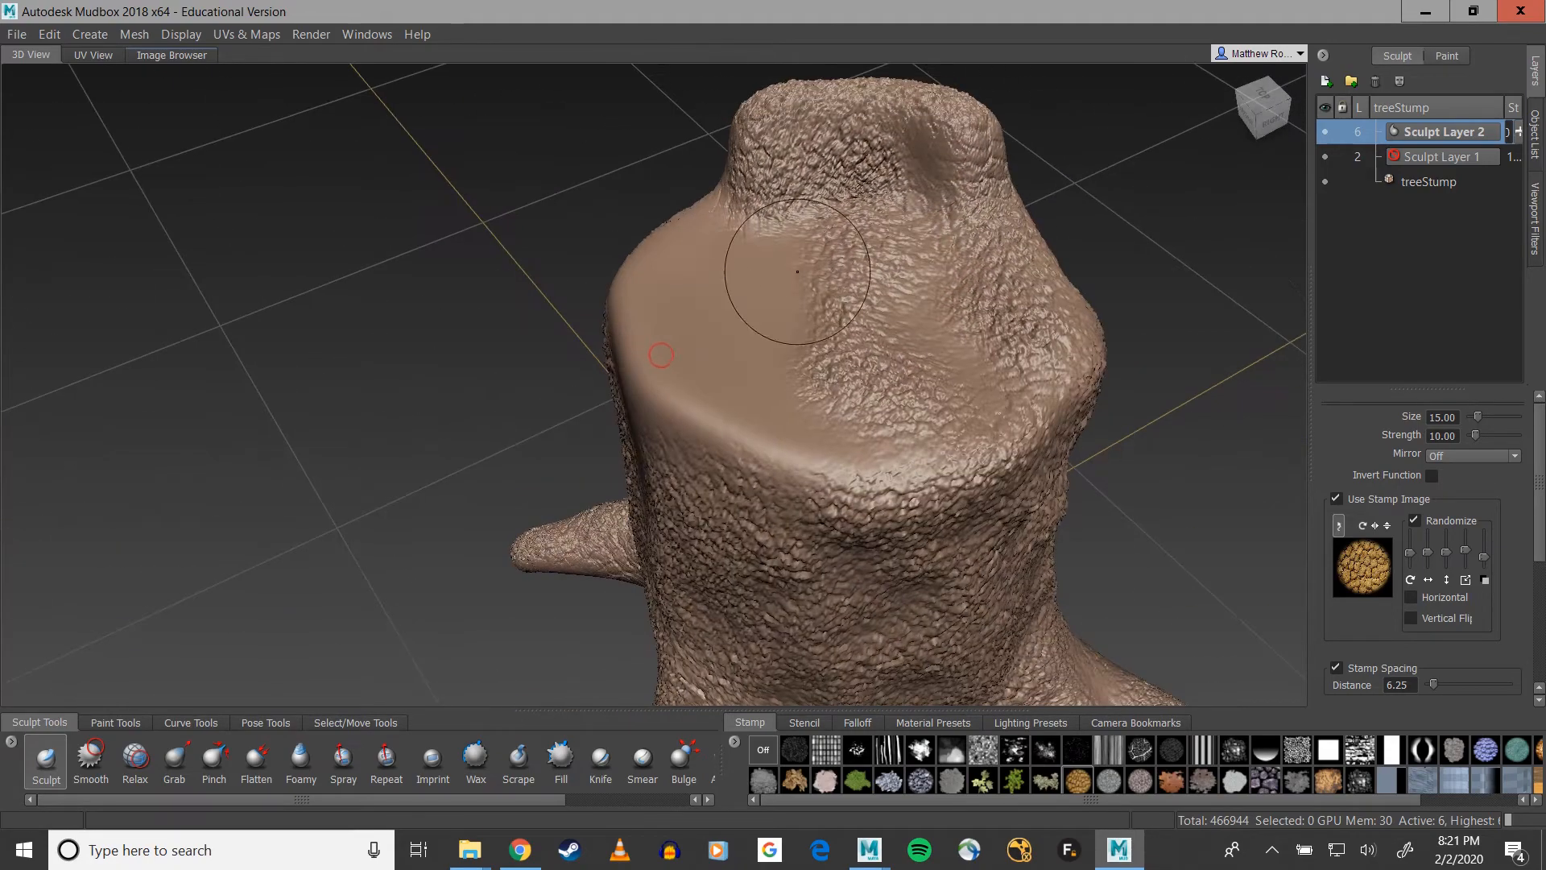
{"action": "mouse_move", "coordinate": [778, 418]}
{"action": "left_mouse_down"}
{"action": "mouse_move", "coordinate": [864, 455]}
{"action": "mouse_move", "coordinate": [877, 402]}
{"action": "left_mouse_up"}
{"action": "left_click_drag", "start_coordinate": [813, 346], "coordinate": [850, 455], "text": "alt"}
{"action": "mouse_move", "coordinate": [870, 414]}
{"action": "left_mouse_down"}
{"action": "mouse_move", "coordinate": [871, 346]}
{"action": "mouse_move", "coordinate": [785, 254]}
{"action": "left_mouse_up"}
{"action": "mouse_move", "coordinate": [851, 364]}
{"action": "left_mouse_down", "text": "alt"}
{"action": "mouse_move", "coordinate": [879, 300]}
{"action": "mouse_move", "coordinate": [767, 293]}
{"action": "left_mouse_up", "text": "alt"}
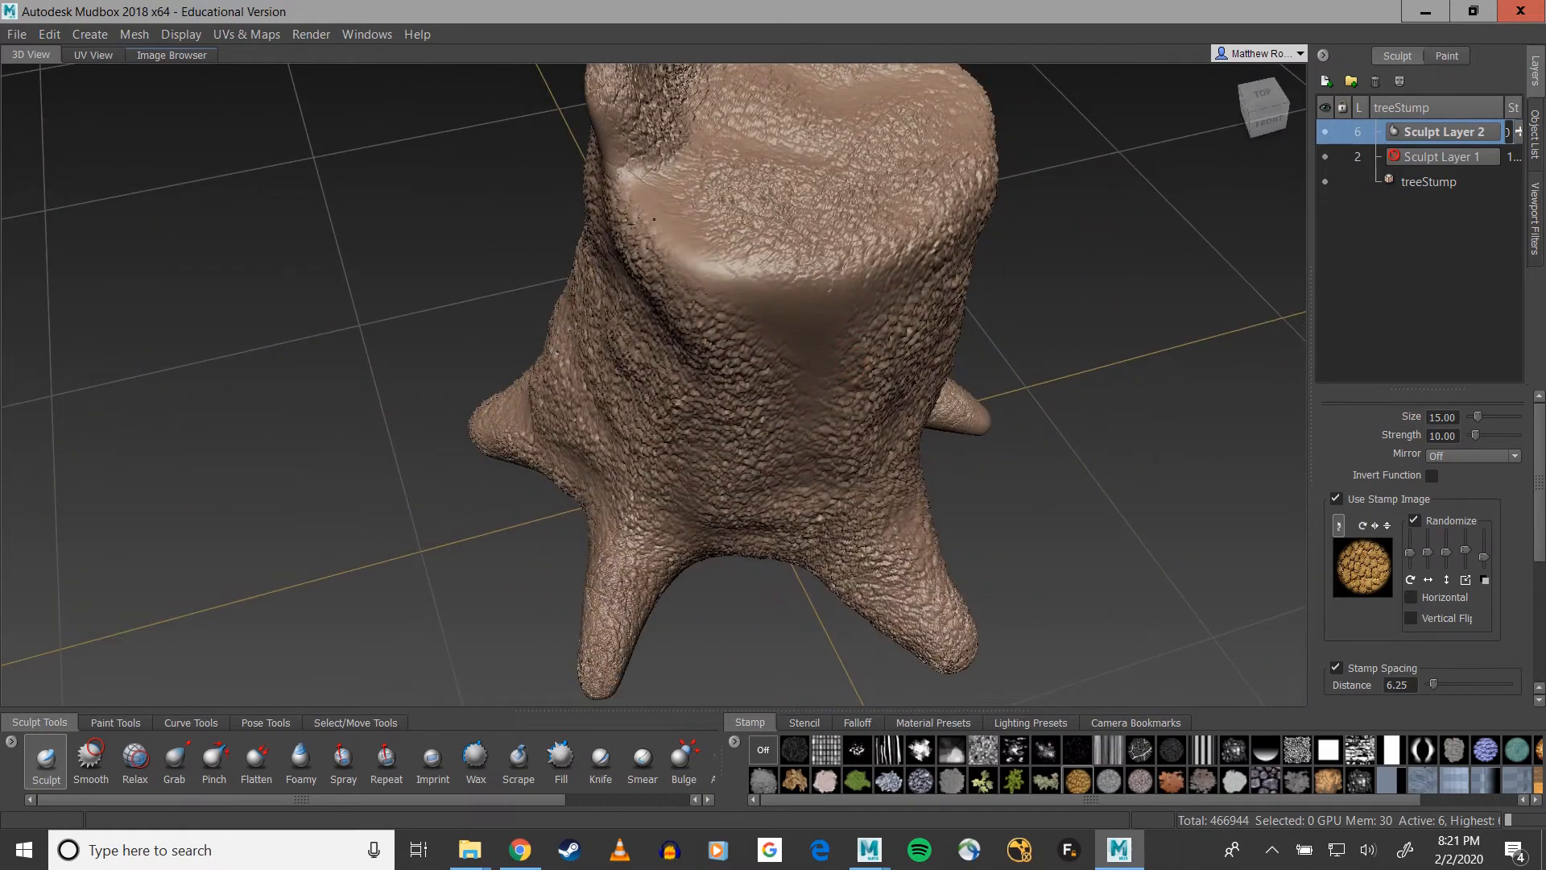
{"action": "mouse_move", "coordinate": [886, 242]}
{"action": "left_mouse_down"}
{"action": "mouse_move", "coordinate": [853, 266]}
{"action": "mouse_move", "coordinate": [837, 161]}
{"action": "left_mouse_up"}
{"action": "mouse_move", "coordinate": [793, 251]}
{"action": "left_mouse_down"}
{"action": "mouse_move", "coordinate": [817, 403]}
{"action": "mouse_move", "coordinate": [1031, 368]}
{"action": "mouse_move", "coordinate": [1152, 383]}
{"action": "left_mouse_up"}
Step: Touch up the trunk's side and sculpt the cracked texture across the stump's underside and the bottoms of its roots
{"action": "middle_click_drag", "start_coordinate": [594, 282], "coordinate": [672, 419], "text": "alt"}
{"action": "mouse_move", "coordinate": [649, 320]}
{"action": "left_mouse_down"}
{"action": "mouse_move", "coordinate": [367, 261]}
{"action": "mouse_move", "coordinate": [604, 375]}
{"action": "left_mouse_up"}
{"action": "middle_click_drag", "start_coordinate": [644, 500], "coordinate": [713, 198], "text": "alt"}
{"action": "left_click_drag", "start_coordinate": [621, 434], "coordinate": [489, 311], "text": "alt"}
{"action": "mouse_move", "coordinate": [528, 242]}
{"action": "left_mouse_down"}
{"action": "mouse_move", "coordinate": [523, 391]}
{"action": "mouse_move", "coordinate": [447, 481]}
{"action": "left_mouse_up"}
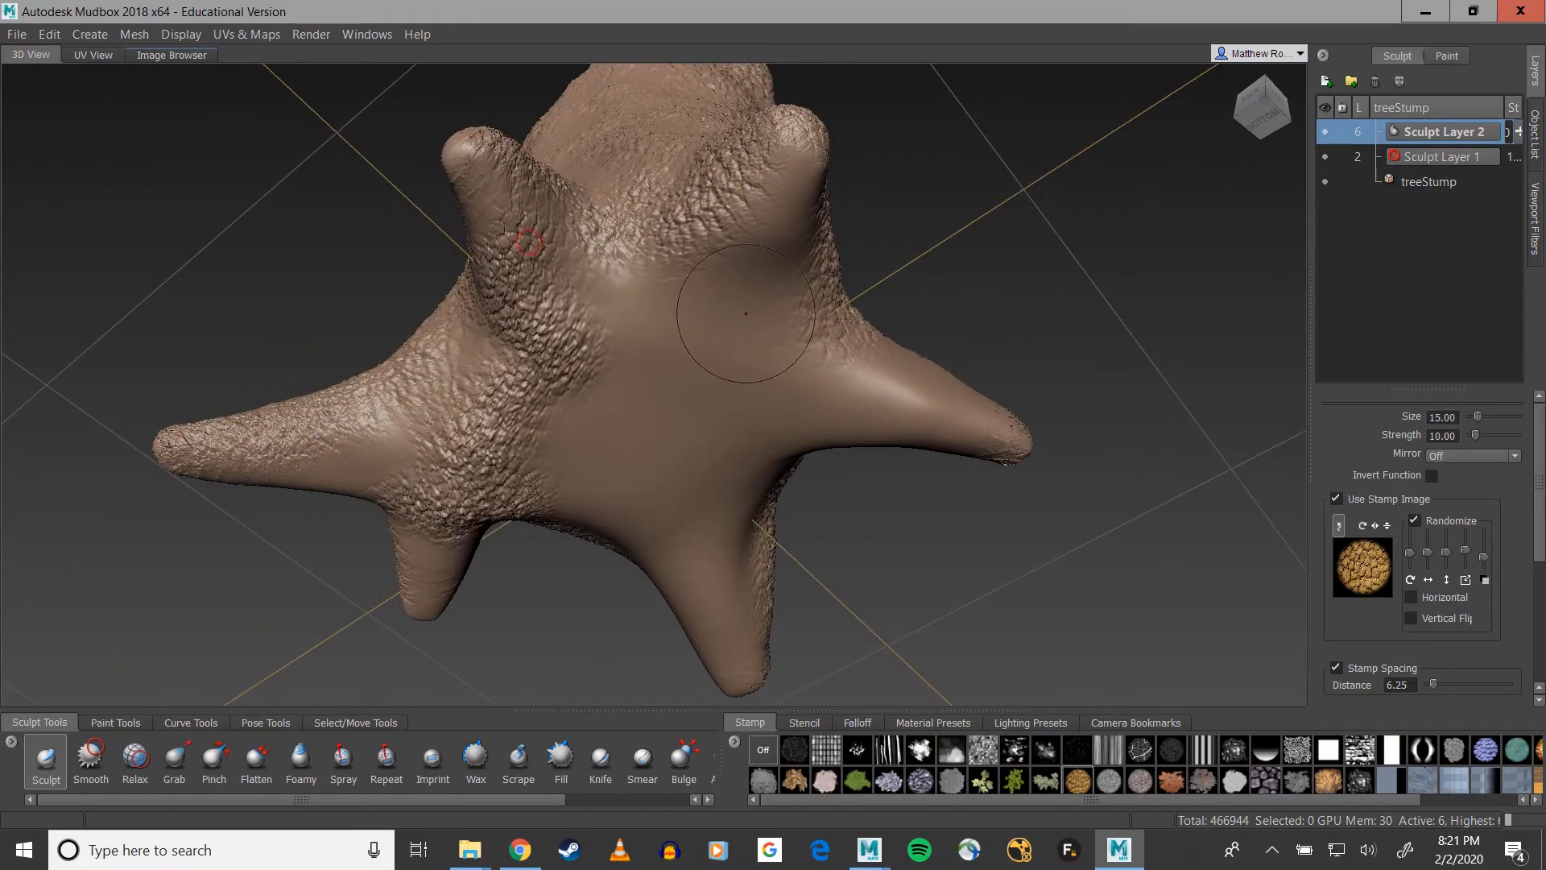
{"action": "mouse_move", "coordinate": [725, 317]}
{"action": "left_mouse_down"}
{"action": "mouse_move", "coordinate": [783, 385]}
{"action": "mouse_move", "coordinate": [930, 387]}
{"action": "left_mouse_up"}
Step: Create Paint Layer 1 on the Diffuse channel at size 4096 in OpenEXR 16-bit floating point RGBA format
{"action": "mouse_move", "coordinate": [1058, 409]}
{"action": "left_mouse_down", "text": "alt"}
{"action": "mouse_move", "coordinate": [719, 471]}
{"action": "mouse_move", "coordinate": [660, 451]}
{"action": "left_mouse_up", "text": "alt"}
{"action": "middle_click_drag", "start_coordinate": [725, 266], "coordinate": [757, 475], "text": "alt"}
{"action": "right_click_drag", "start_coordinate": [749, 451], "coordinate": [676, 427], "text": "alt"}
{"action": "left_click_drag", "start_coordinate": [745, 414], "coordinate": [287, 483], "text": "alt"}
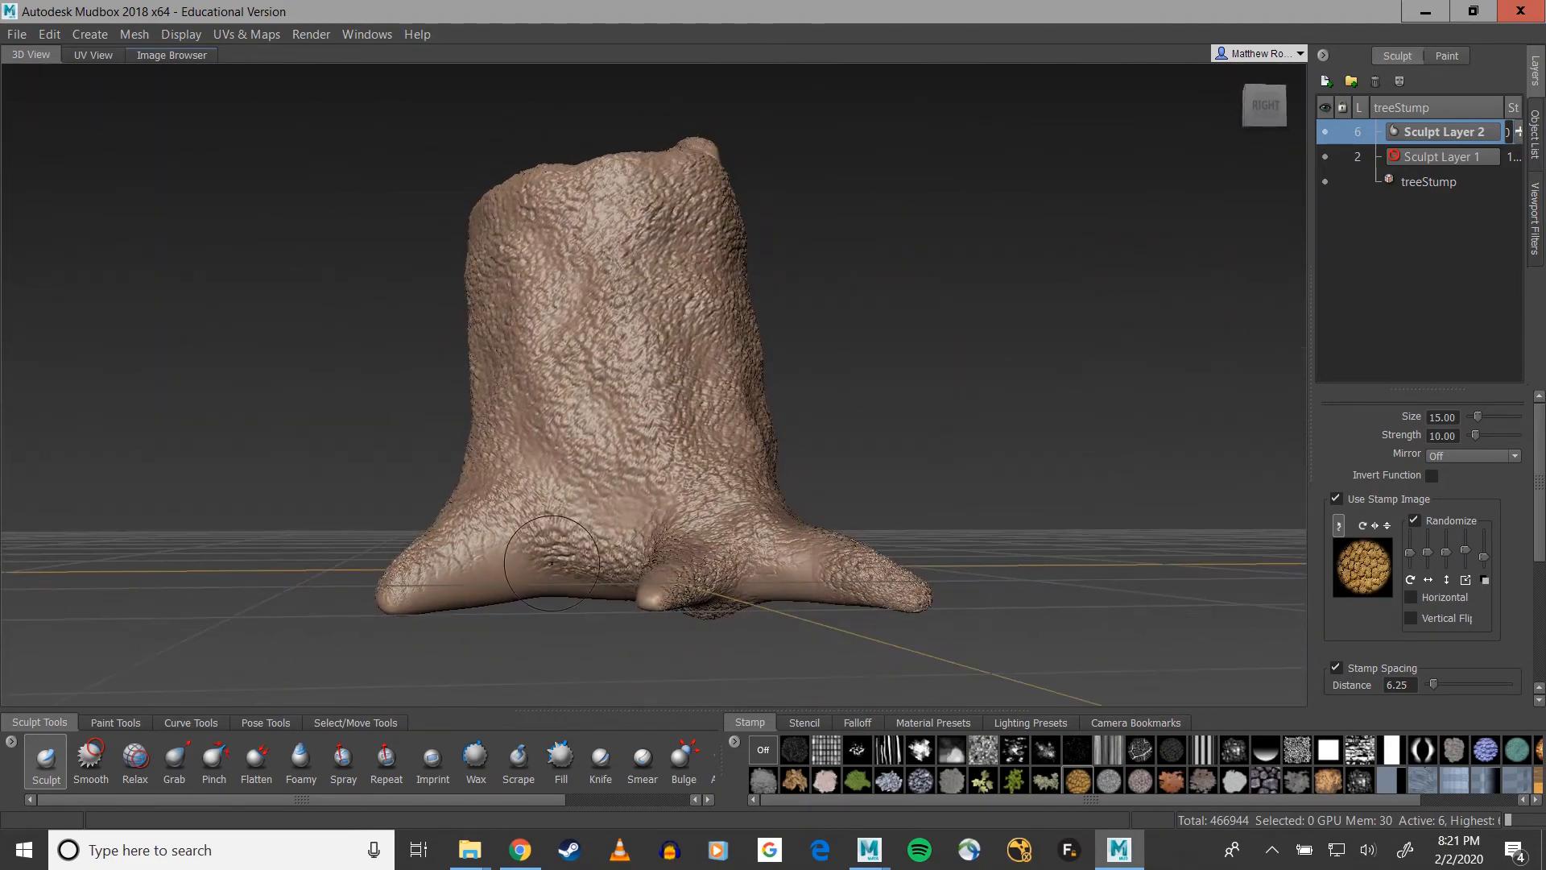
{"action": "mouse_move", "coordinate": [630, 454]}
{"action": "left_mouse_down", "text": "alt"}
{"action": "mouse_move", "coordinate": [638, 471]}
{"action": "mouse_move", "coordinate": [644, 451]}
{"action": "left_mouse_up", "text": "alt"}
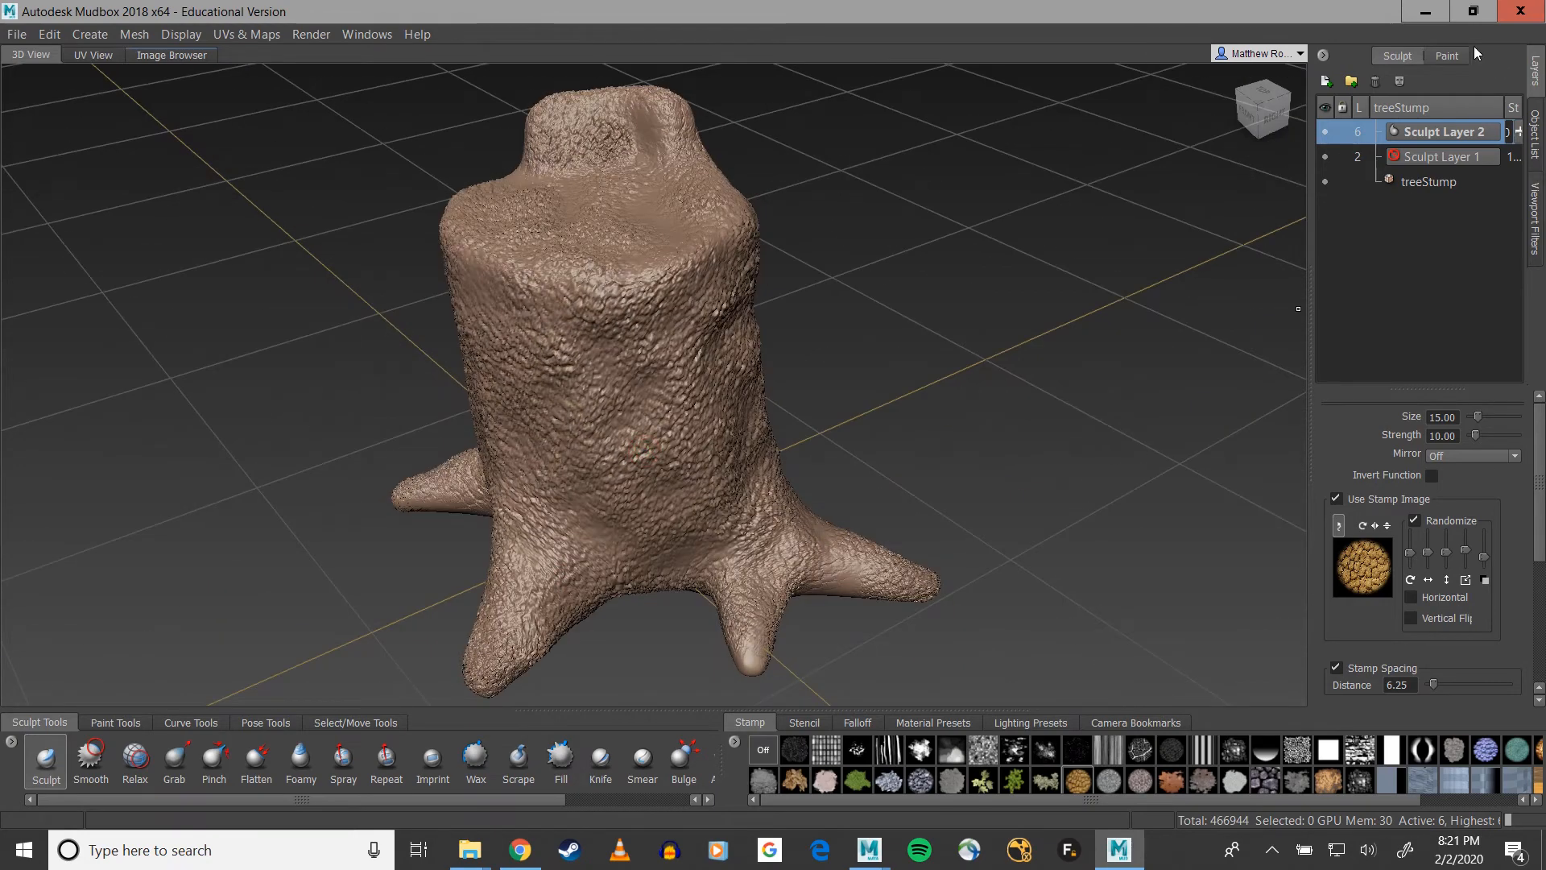
{"action": "left_click", "coordinate": [1447, 56]}
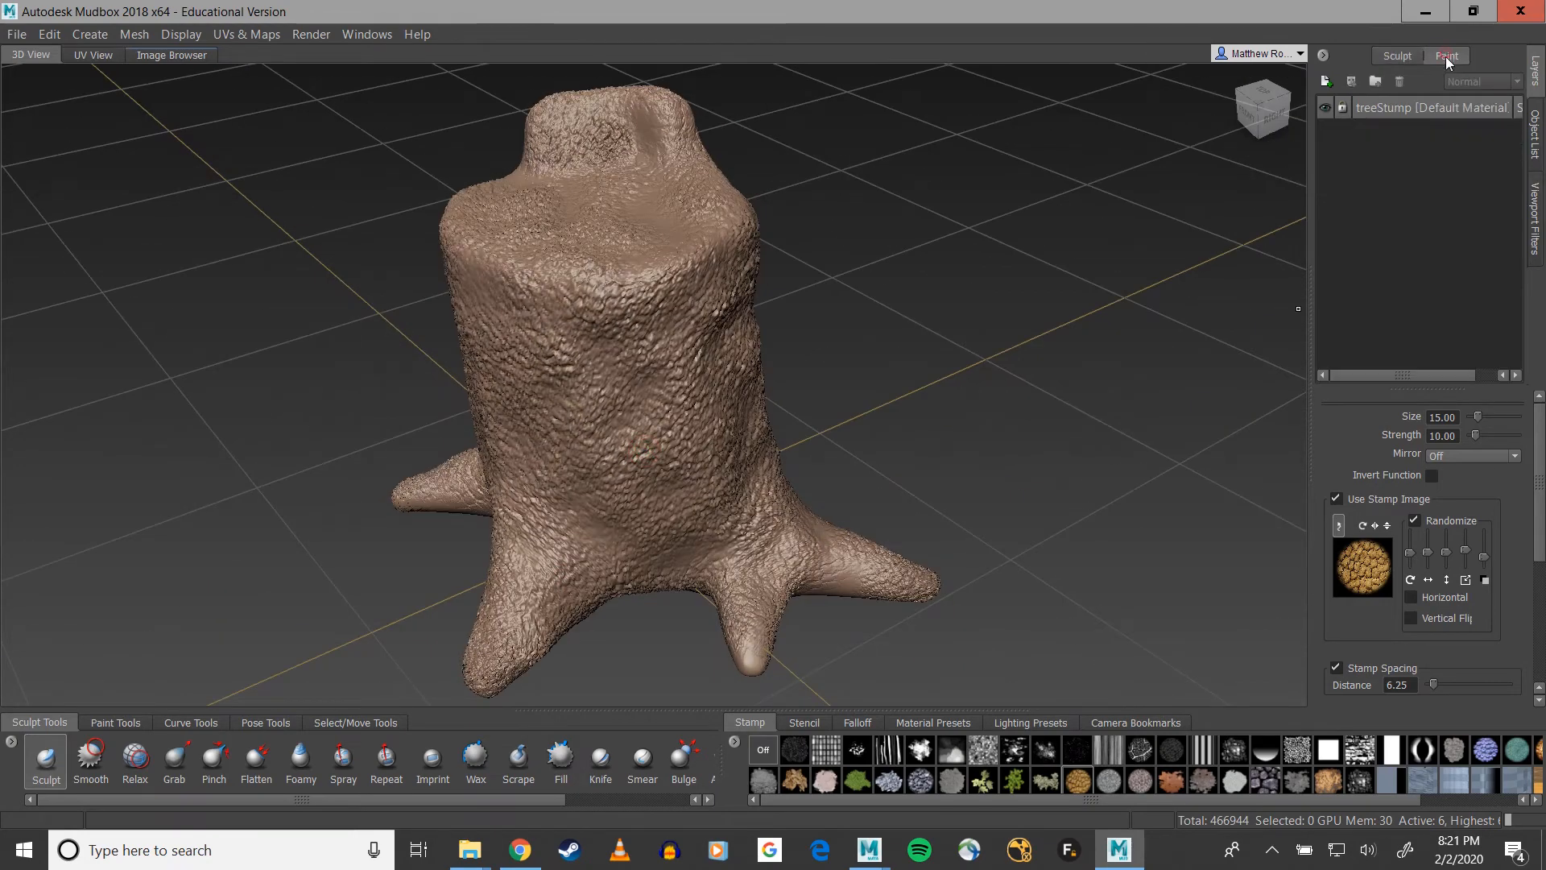
{"action": "right_click", "coordinate": [1393, 176]}
{"action": "left_click", "coordinate": [1396, 182]}
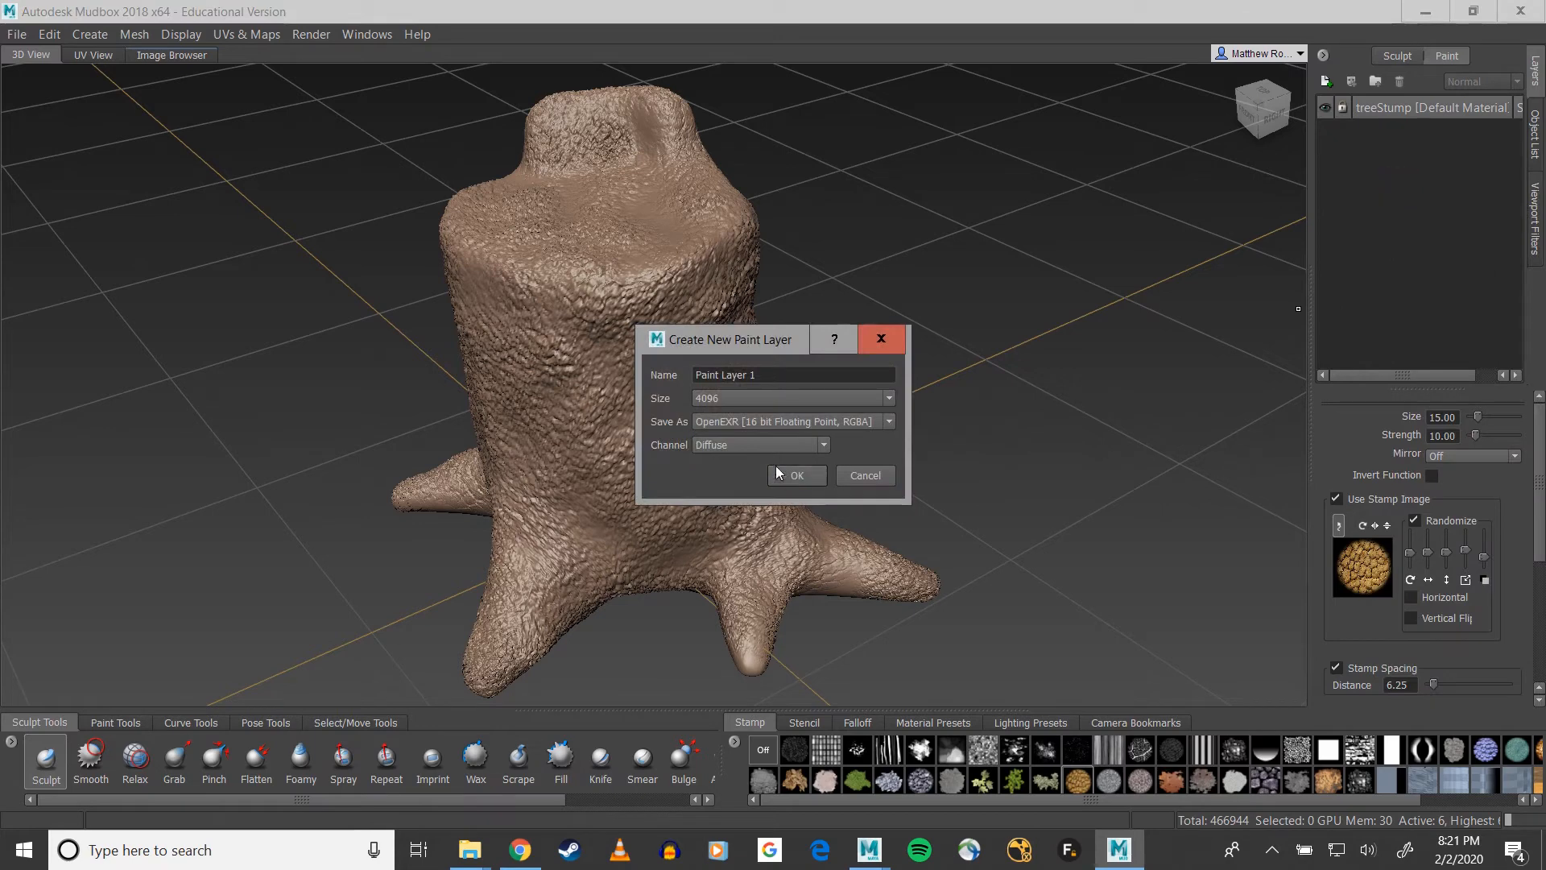
{"action": "left_click", "coordinate": [796, 475]}
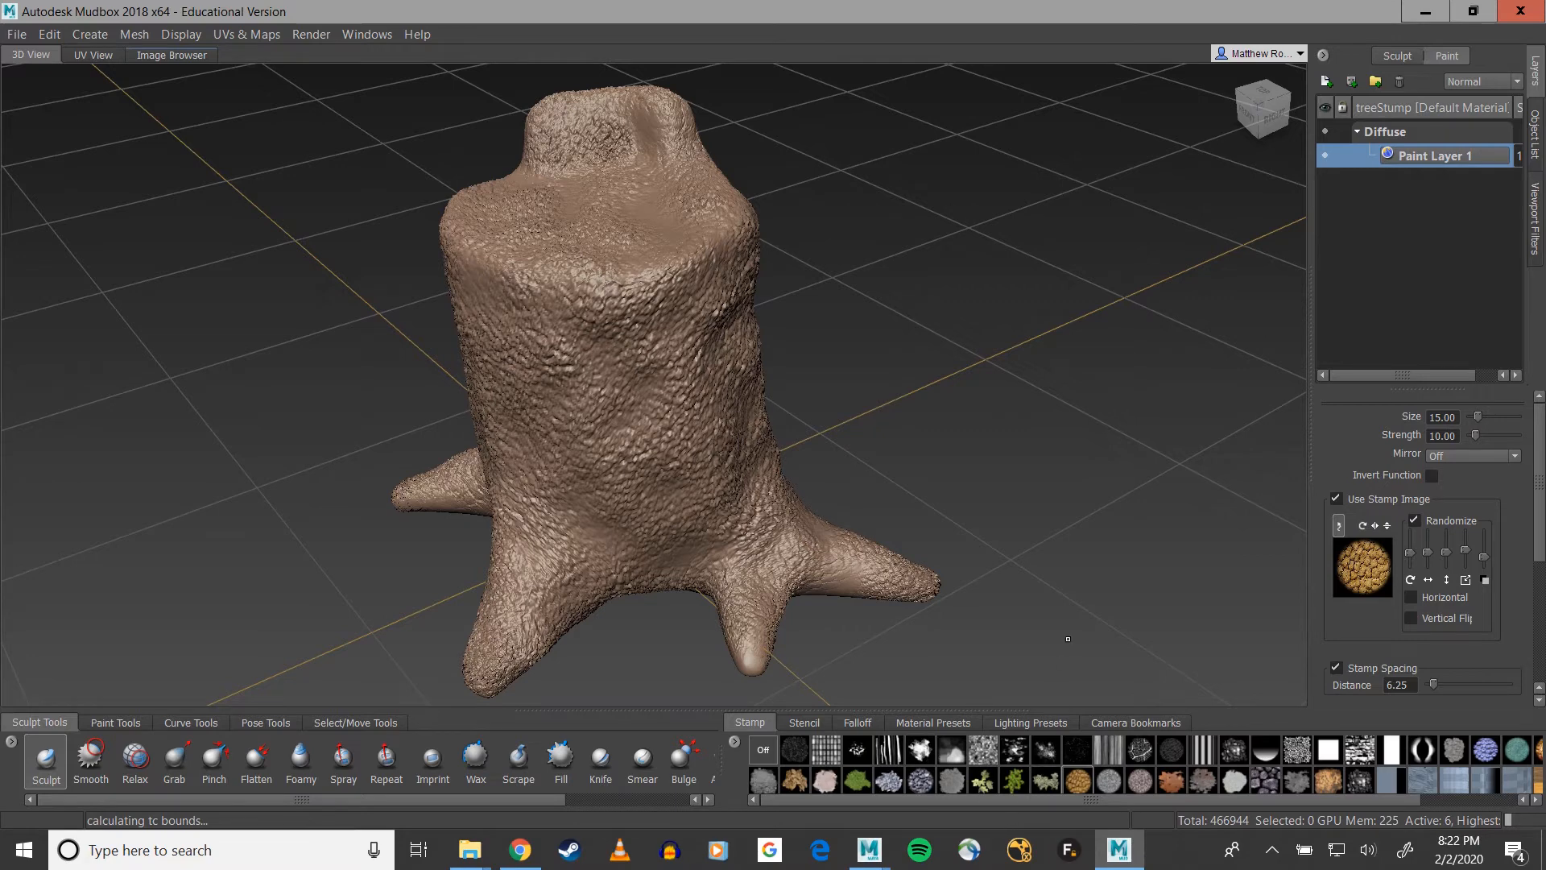
Step: Paint a patch on the right side of the trunk with the Paint Brush, a brown bark stamp and strength 100
{"action": "left_click", "coordinate": [88, 727]}
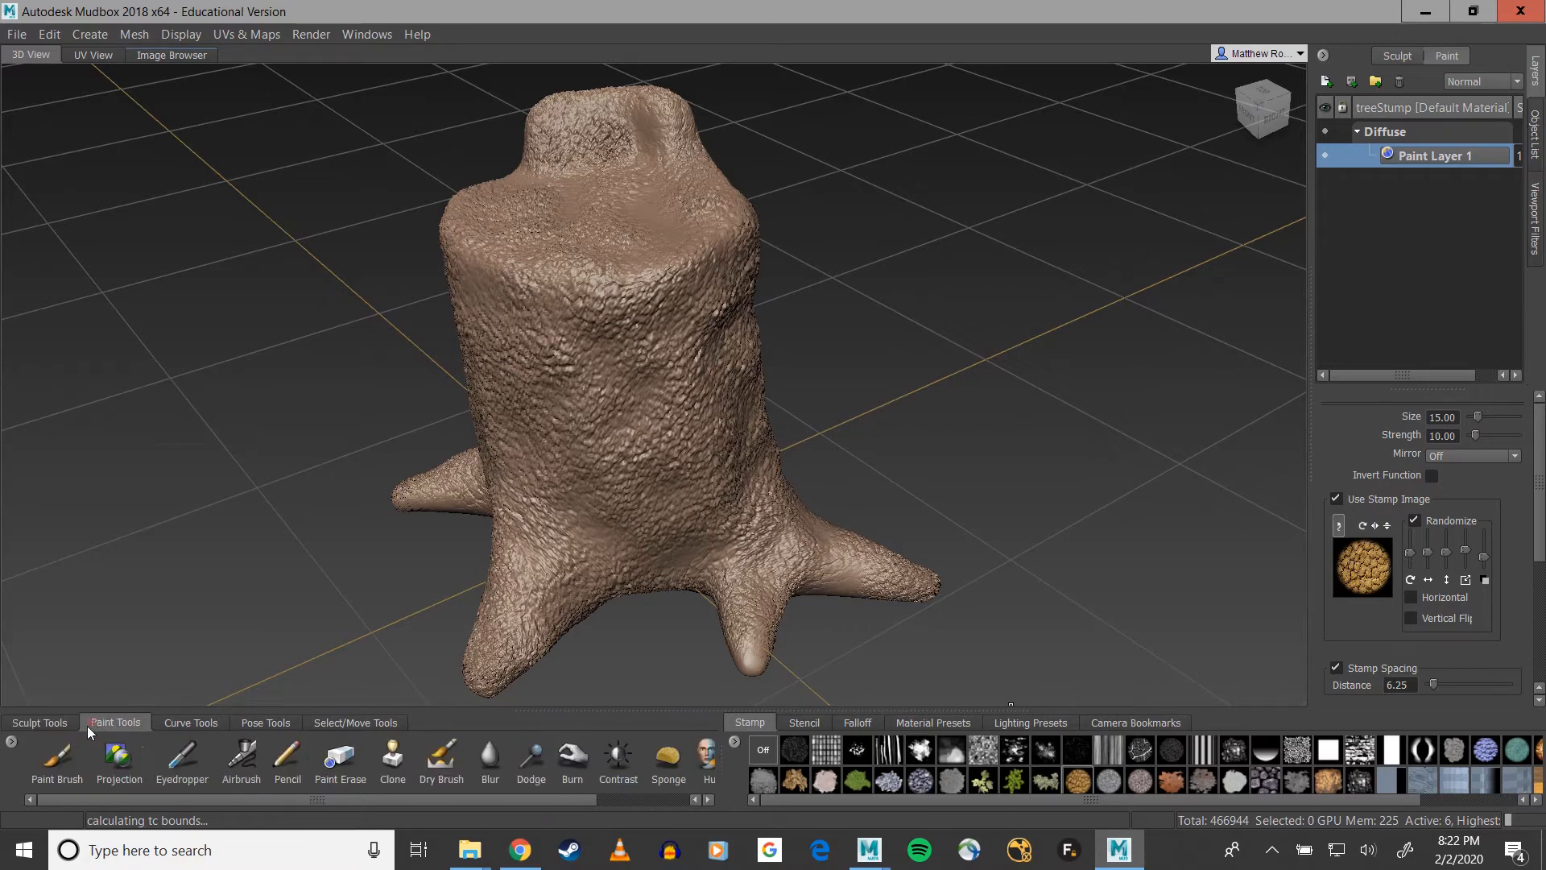
{"action": "left_click", "coordinate": [792, 782]}
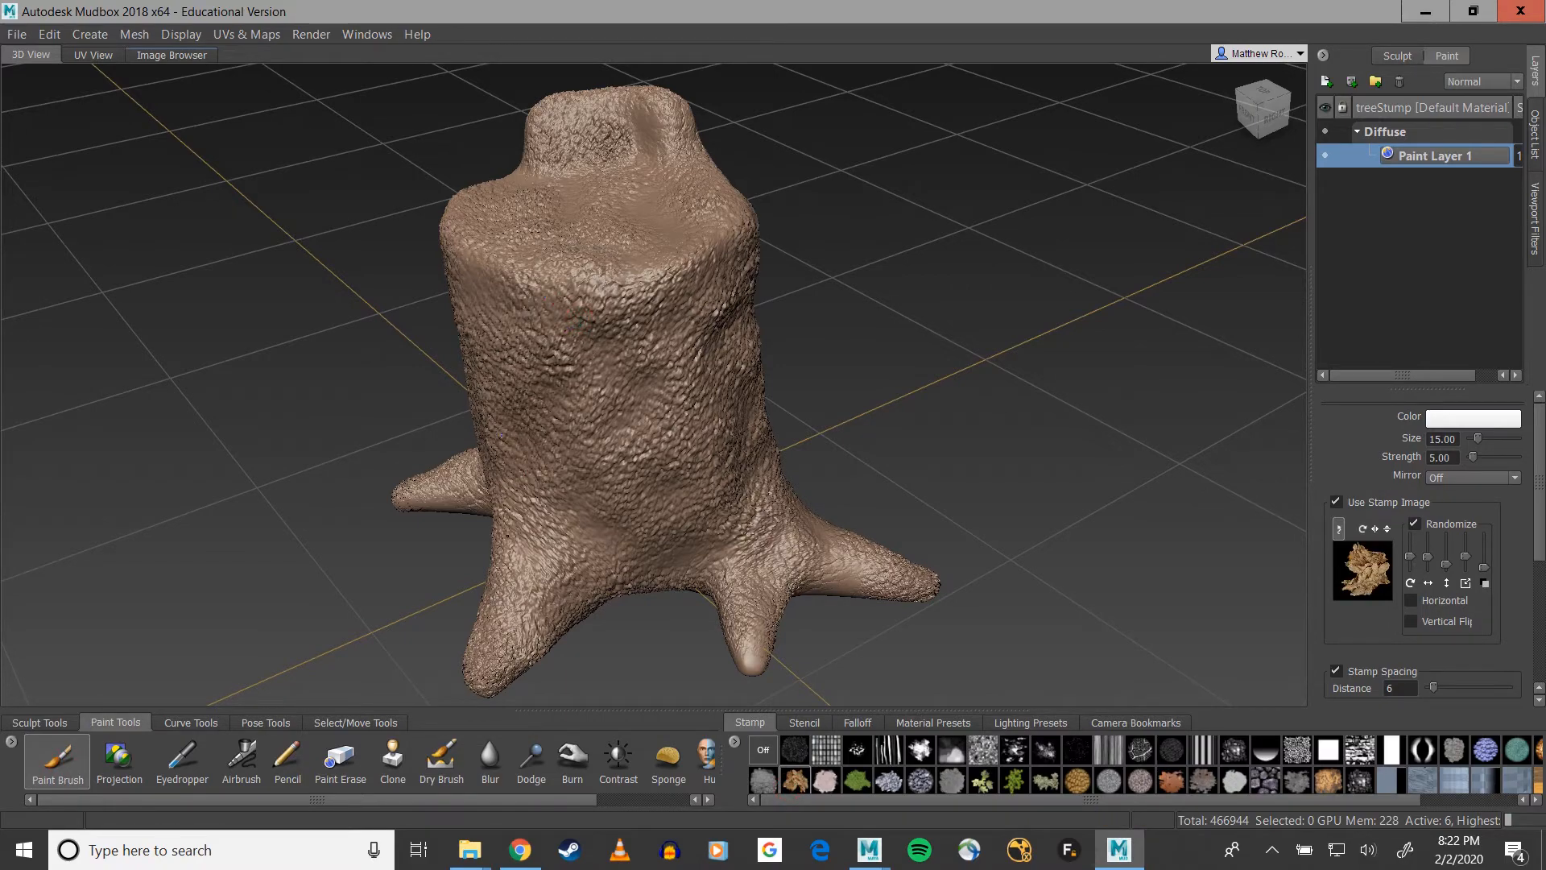
{"action": "left_click_drag", "start_coordinate": [579, 324], "coordinate": [656, 266], "text": "alt"}
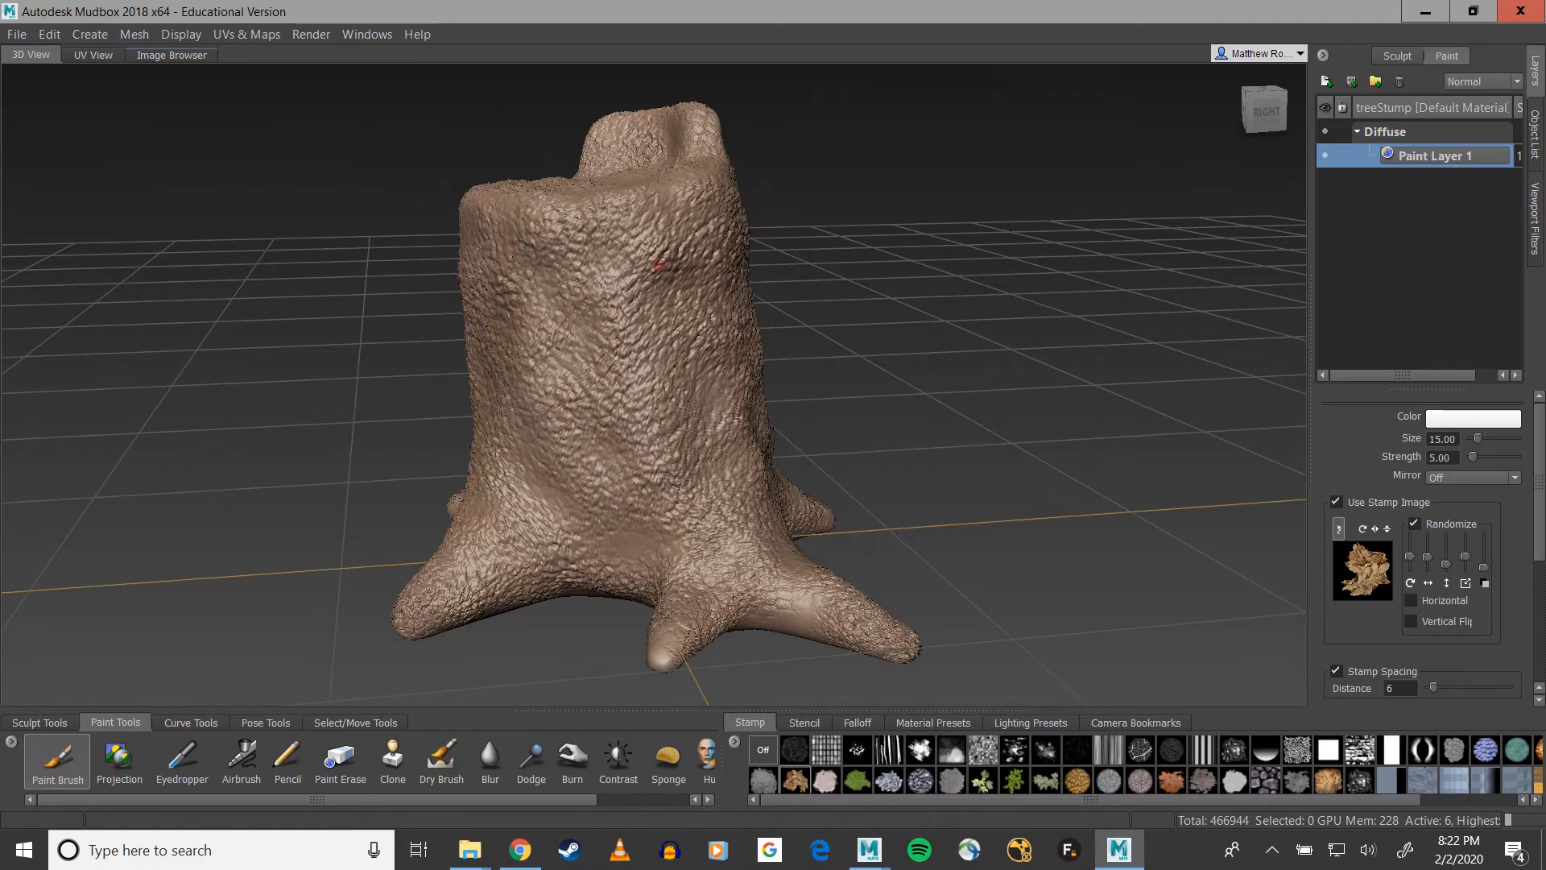
{"action": "left_click_drag", "start_coordinate": [636, 515], "coordinate": [668, 560], "text": "alt"}
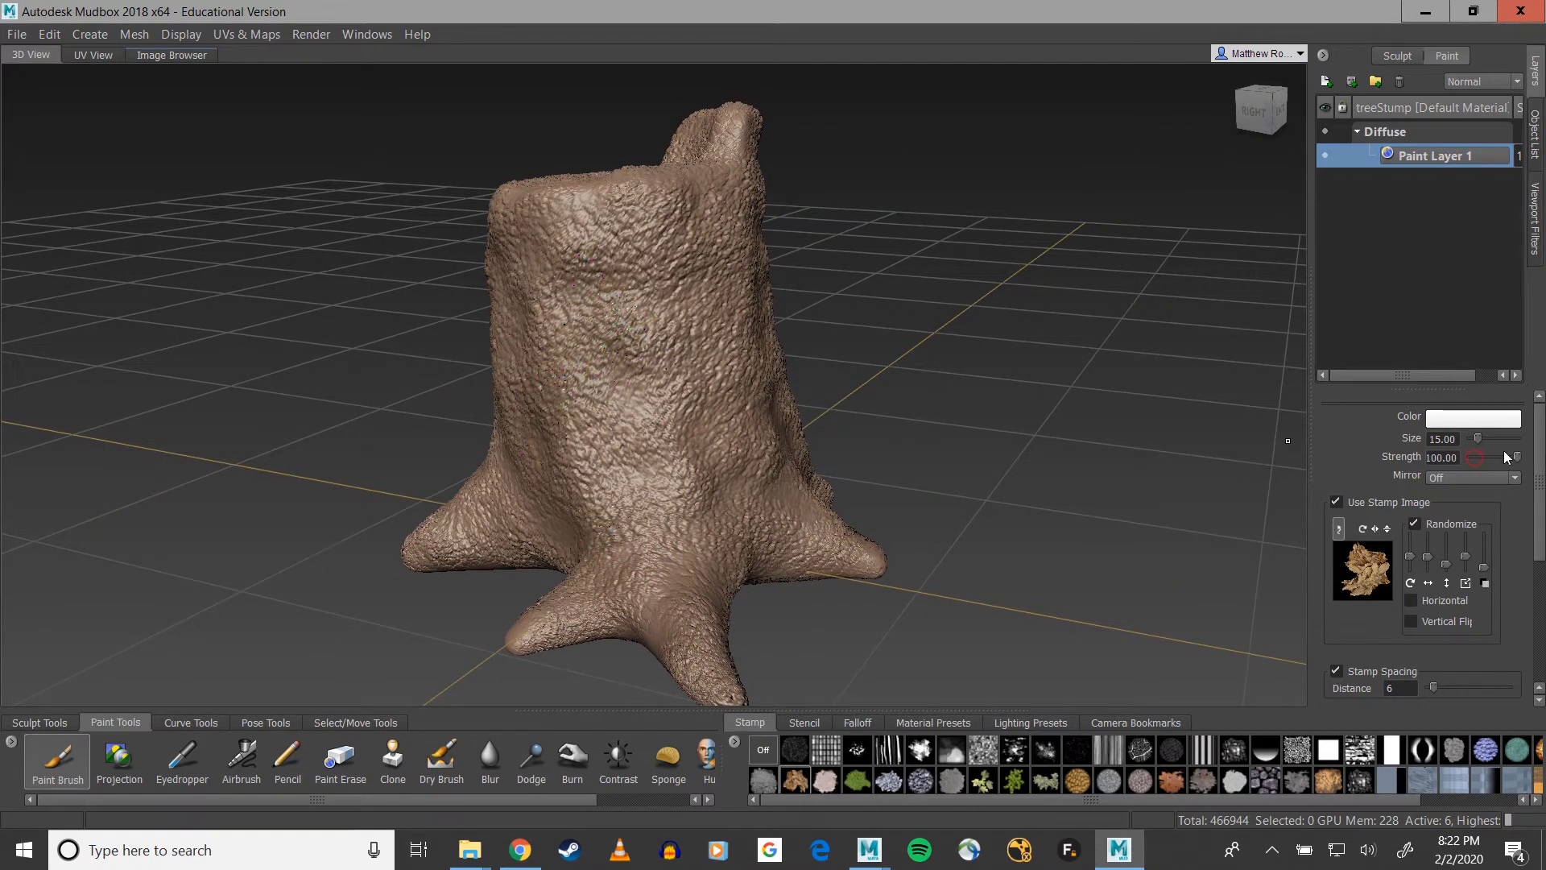
{"action": "mouse_move", "coordinate": [616, 355]}
{"action": "left_mouse_down"}
{"action": "mouse_move", "coordinate": [616, 456]}
{"action": "mouse_move", "coordinate": [670, 393]}
{"action": "mouse_move", "coordinate": [685, 501]}
{"action": "left_mouse_up"}
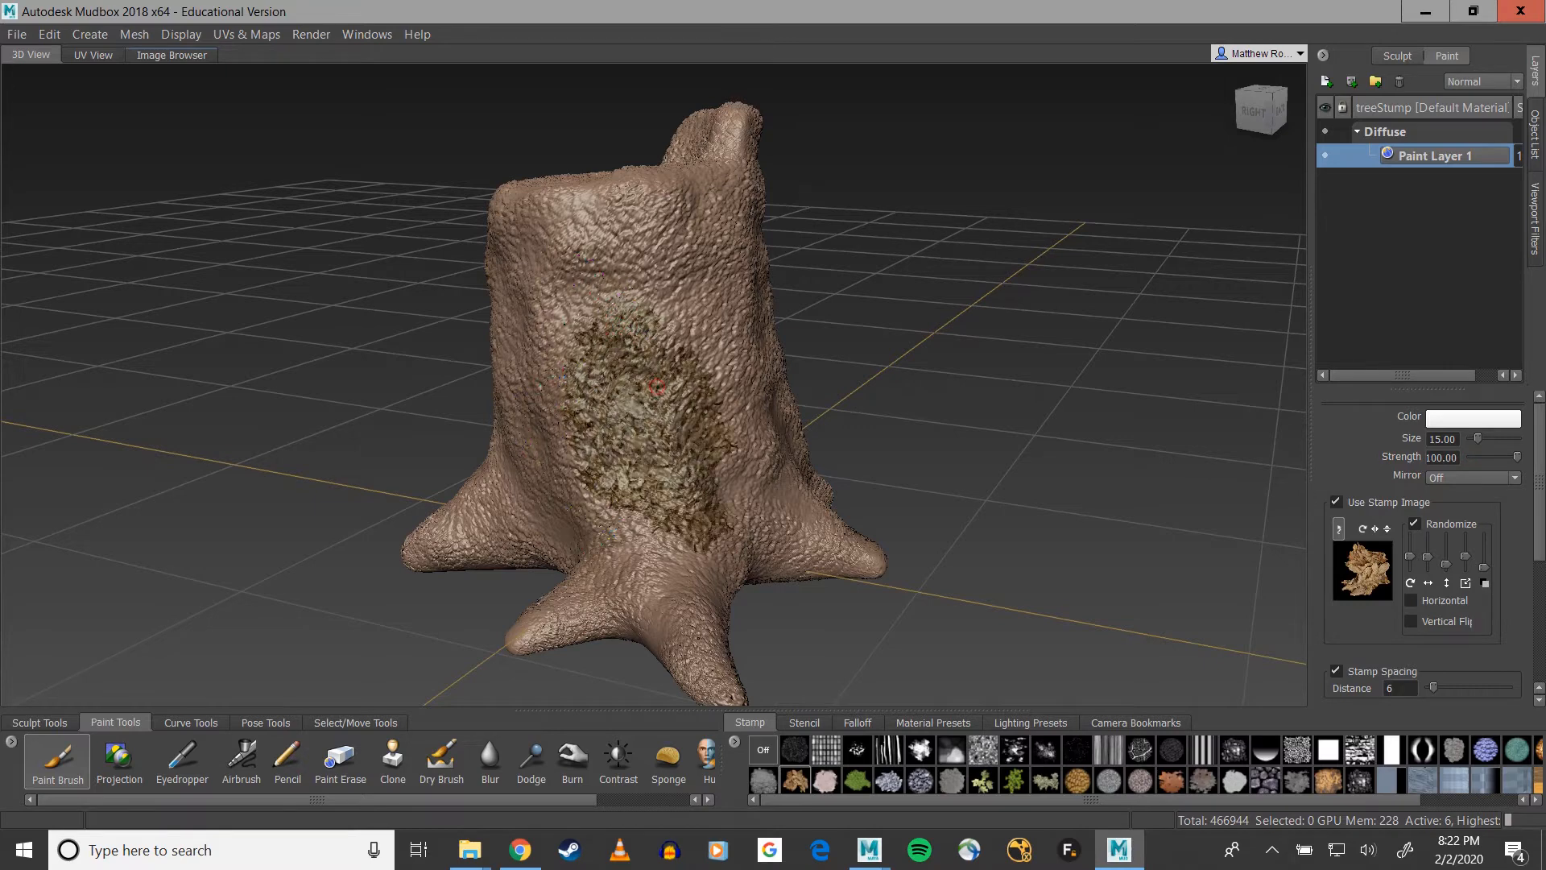
Step: Extend the brown bark colour around the trunk's right side and over the back roots
{"action": "mouse_move", "coordinate": [600, 451]}
{"action": "left_mouse_down"}
{"action": "mouse_move", "coordinate": [483, 636]}
{"action": "mouse_move", "coordinate": [720, 519]}
{"action": "mouse_move", "coordinate": [814, 564]}
{"action": "mouse_move", "coordinate": [535, 460]}
{"action": "left_mouse_up"}
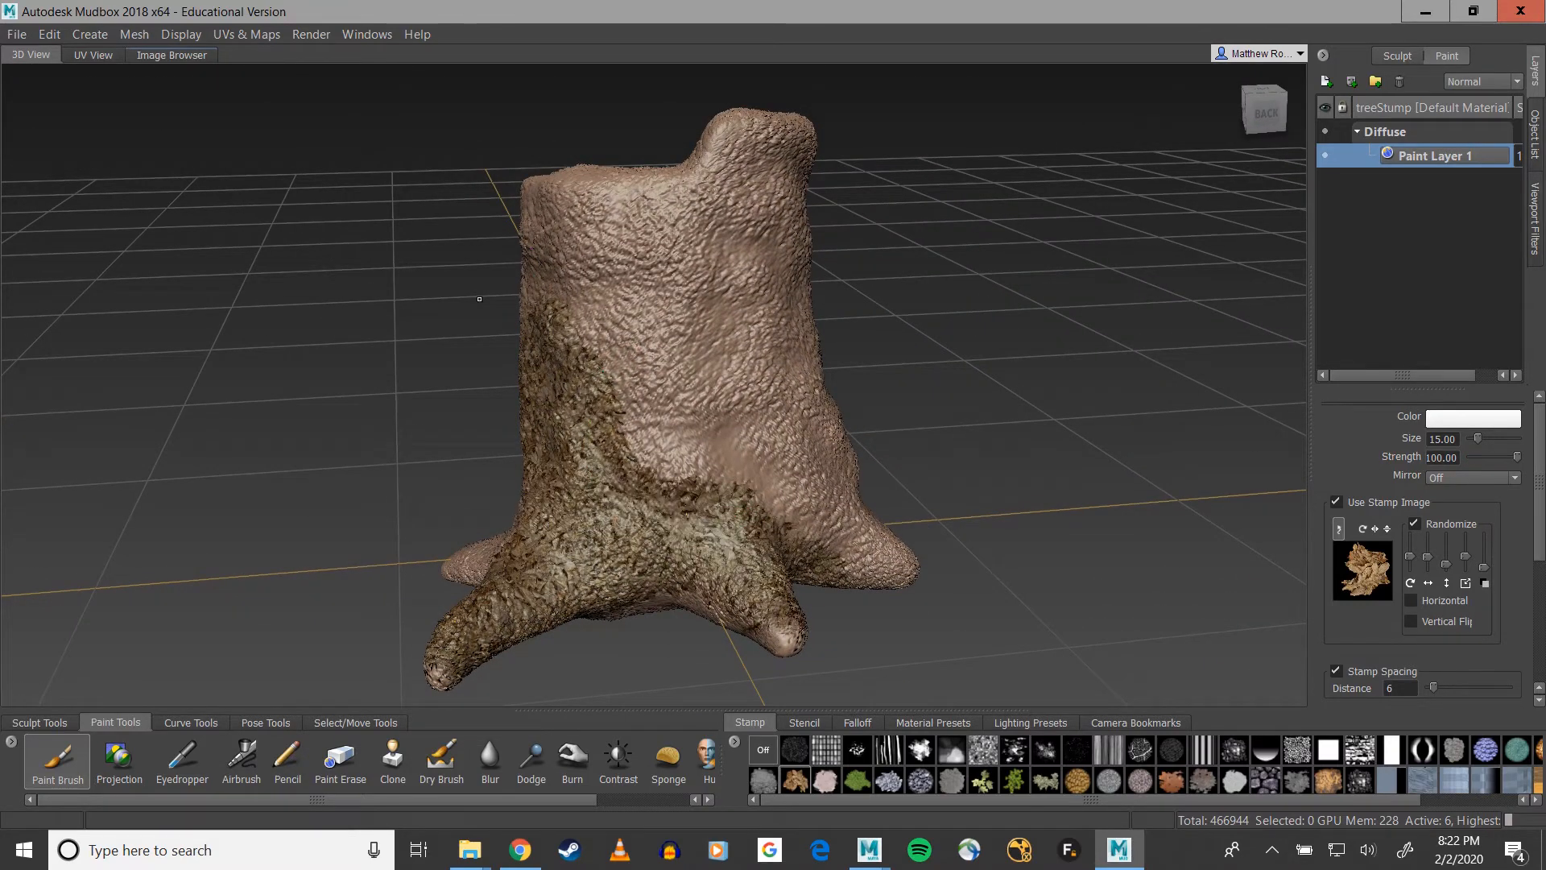
{"action": "mouse_move", "coordinate": [639, 450]}
{"action": "left_mouse_down"}
{"action": "mouse_move", "coordinate": [612, 225]}
{"action": "mouse_move", "coordinate": [625, 202]}
{"action": "mouse_move", "coordinate": [669, 241]}
{"action": "mouse_move", "coordinate": [692, 459]}
{"action": "mouse_move", "coordinate": [749, 612]}
{"action": "left_mouse_up"}
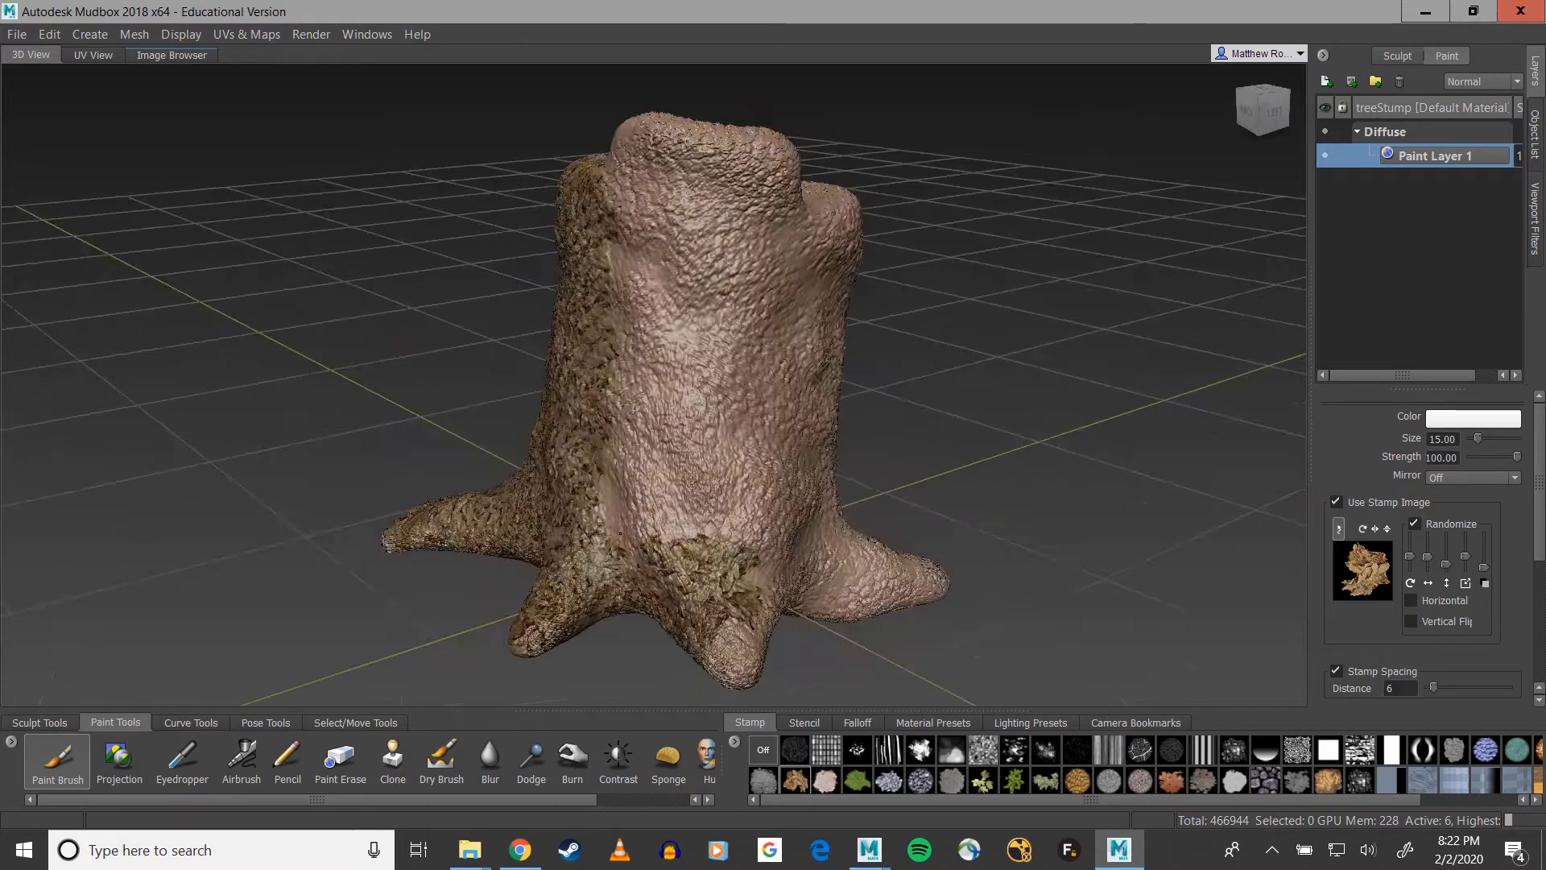
{"action": "mouse_move", "coordinate": [584, 471]}
{"action": "left_mouse_down"}
{"action": "mouse_move", "coordinate": [624, 556]}
{"action": "mouse_move", "coordinate": [568, 520]}
{"action": "mouse_move", "coordinate": [555, 475]}
{"action": "left_mouse_up"}
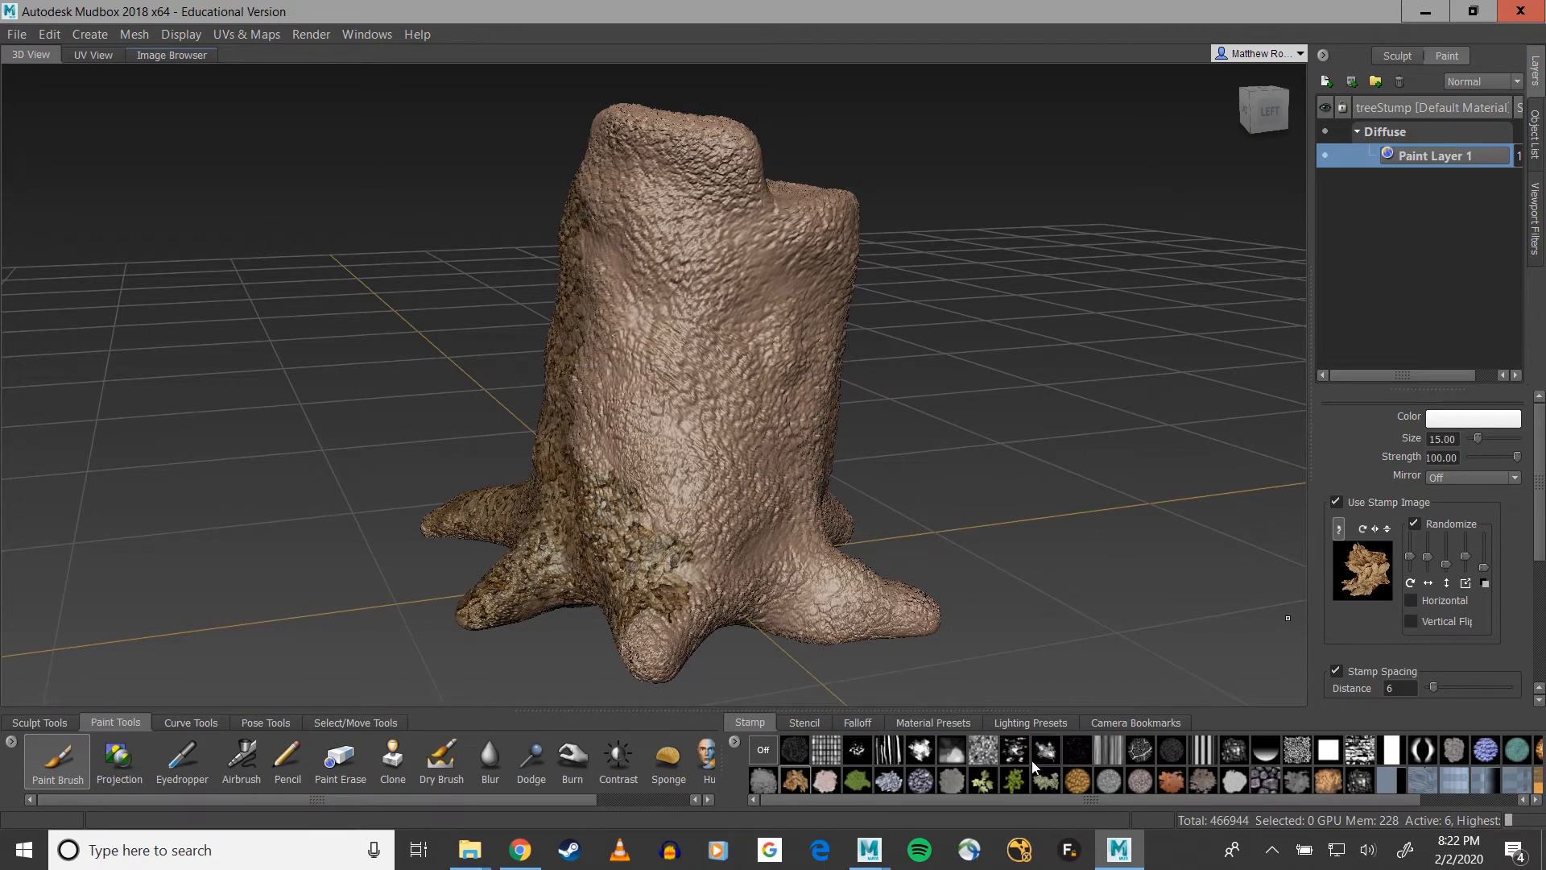
Step: Switch to the orange-brown rusty stamp and paint the trunk's left side and lower front, including the roots there
{"action": "left_click", "coordinate": [1326, 785]}
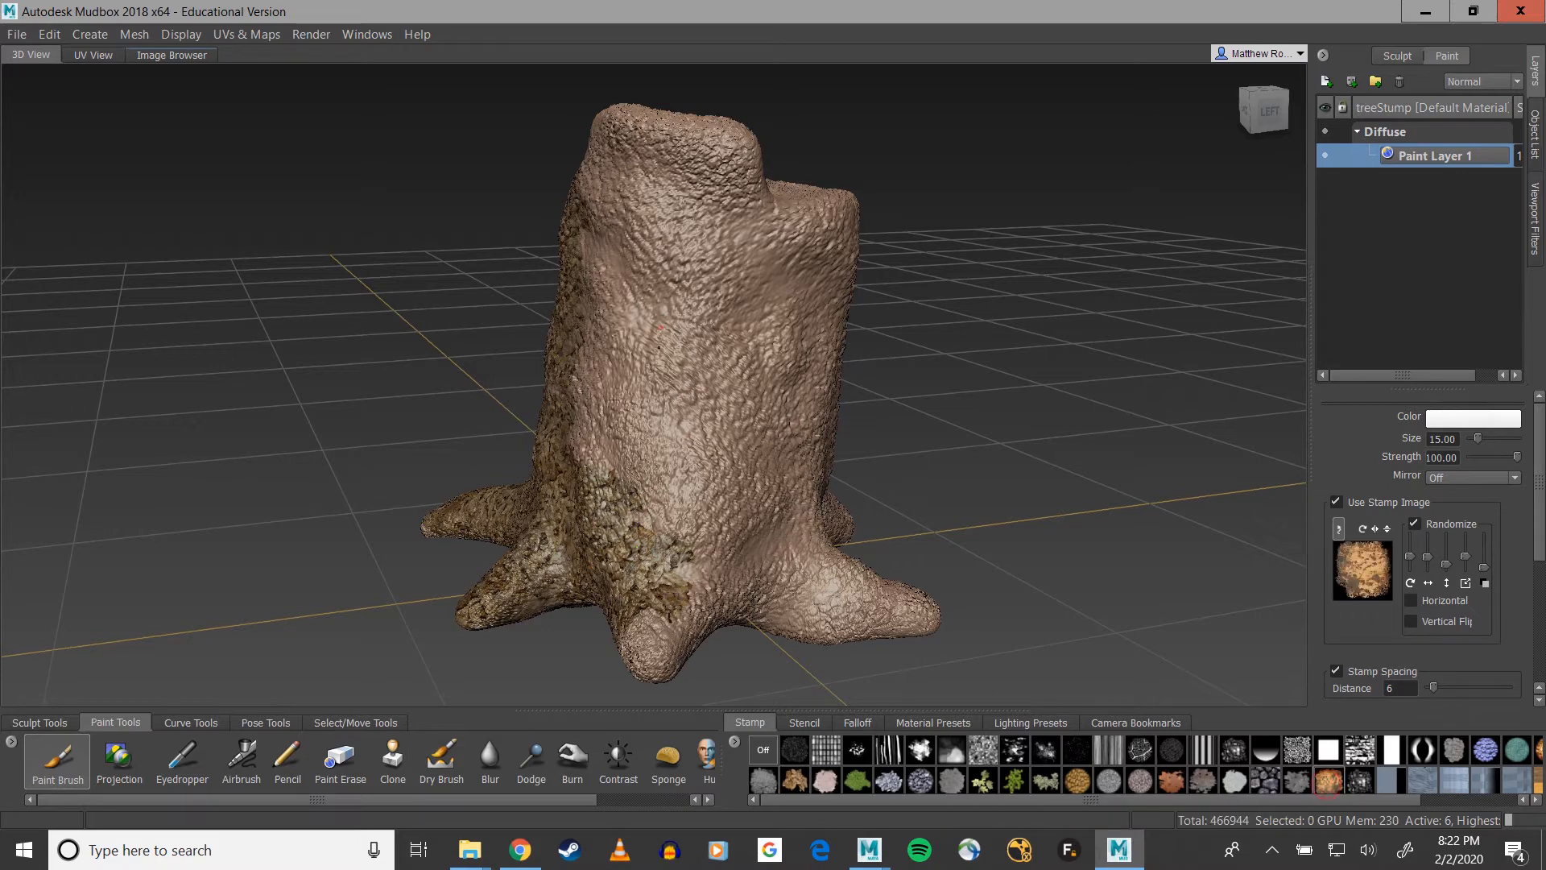
{"action": "mouse_move", "coordinate": [672, 419]}
{"action": "left_mouse_down"}
{"action": "mouse_move", "coordinate": [660, 327]}
{"action": "mouse_move", "coordinate": [645, 612]}
{"action": "mouse_move", "coordinate": [499, 346]}
{"action": "left_mouse_up"}
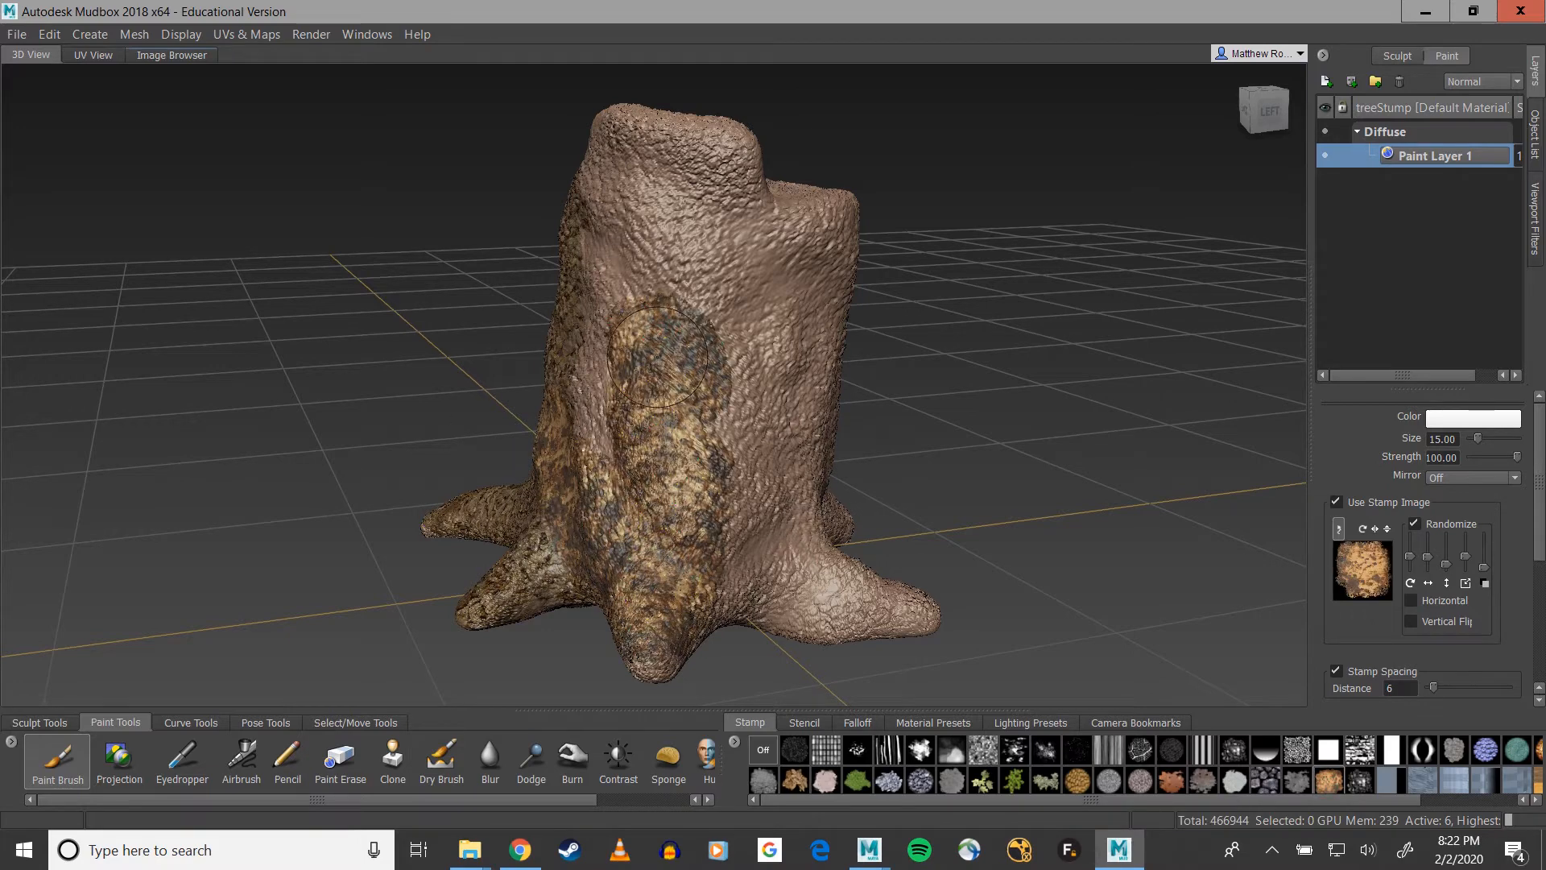
{"action": "mouse_move", "coordinate": [657, 357]}
{"action": "left_mouse_down"}
{"action": "mouse_move", "coordinate": [600, 346]}
{"action": "mouse_move", "coordinate": [573, 205]}
{"action": "left_mouse_up"}
{"action": "left_click_drag", "start_coordinate": [721, 338], "coordinate": [731, 377], "text": "alt"}
{"action": "mouse_move", "coordinate": [574, 239]}
{"action": "left_mouse_down"}
{"action": "mouse_move", "coordinate": [681, 370]}
{"action": "mouse_move", "coordinate": [694, 358]}
{"action": "left_mouse_up"}
{"action": "left_click_drag", "start_coordinate": [846, 426], "coordinate": [528, 390], "text": "alt"}
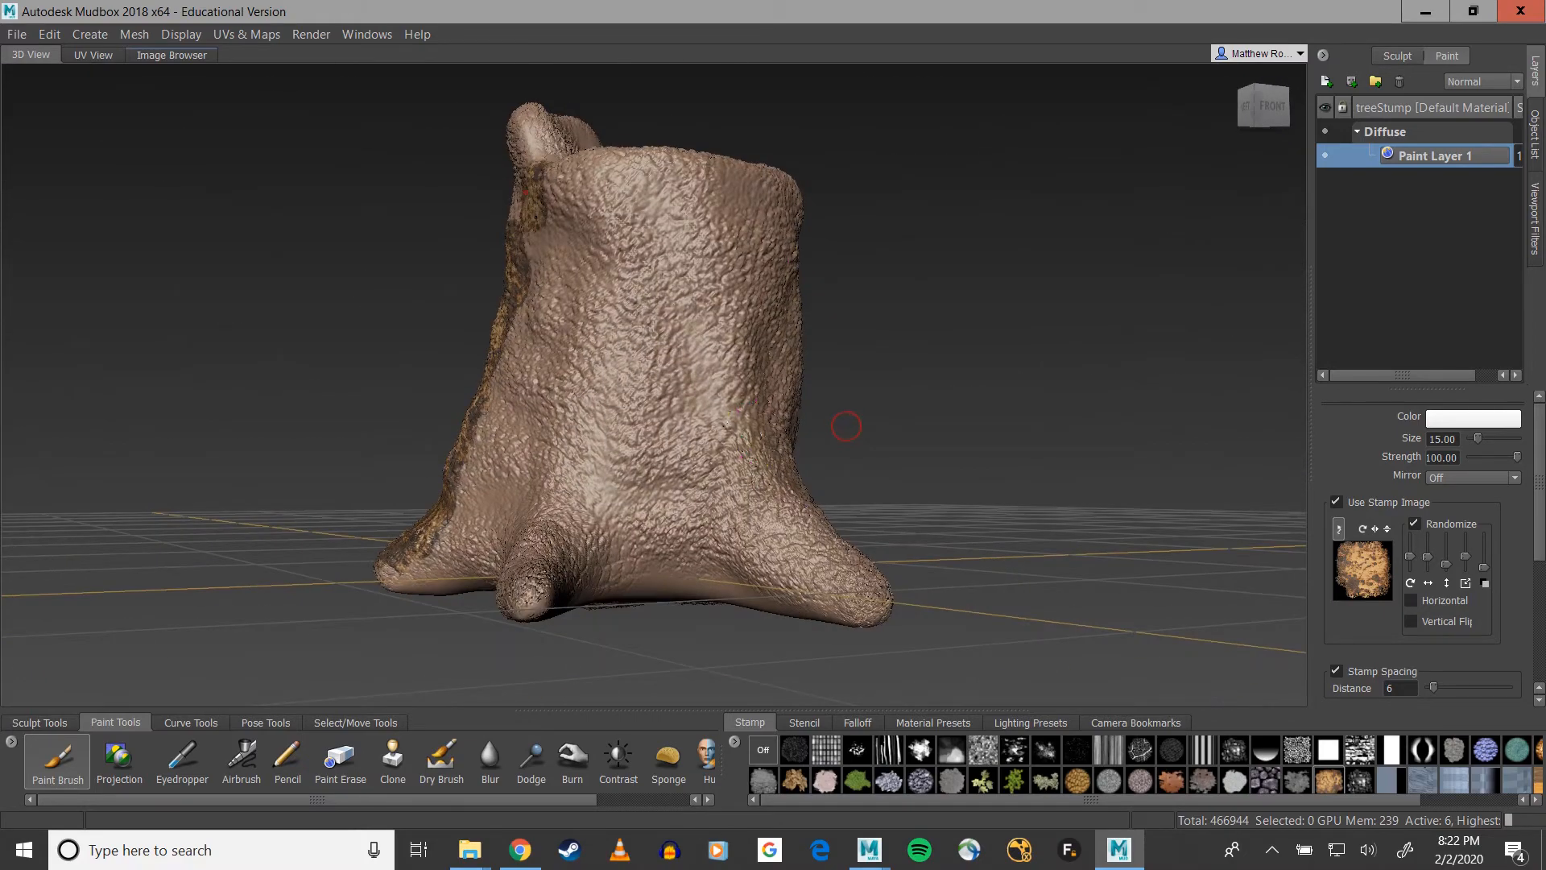
{"action": "mouse_move", "coordinate": [535, 173]}
{"action": "left_mouse_down"}
{"action": "mouse_move", "coordinate": [503, 531]}
{"action": "mouse_move", "coordinate": [587, 483]}
{"action": "mouse_move", "coordinate": [624, 505]}
{"action": "left_mouse_up"}
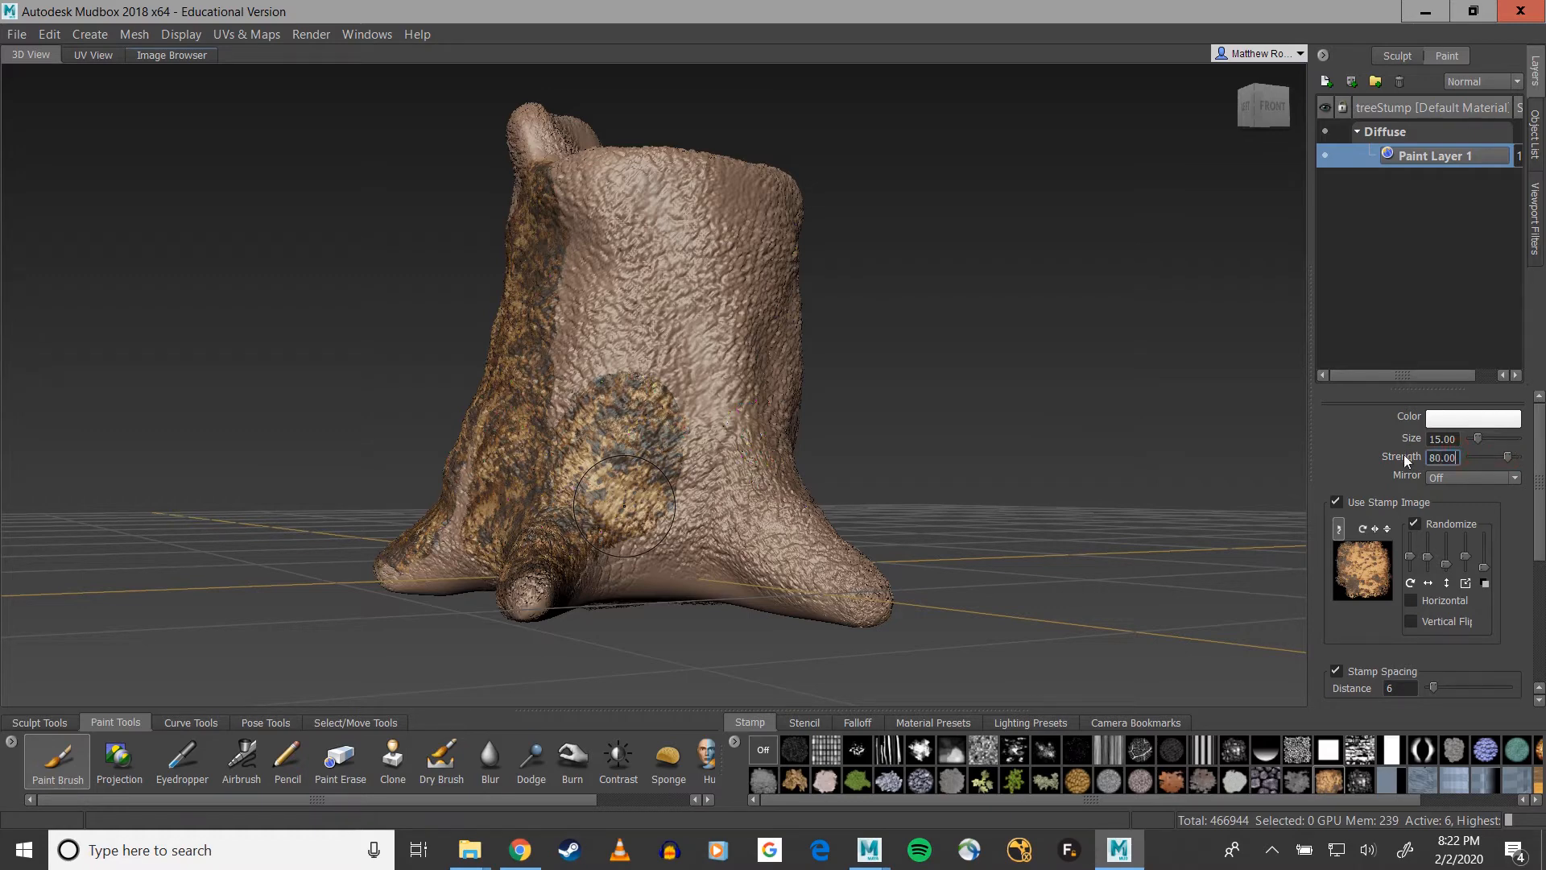
Step: Paint the orange-brown rusty stamp over the trunk's front-left side and the raised piece on top of the stump
{"action": "mouse_move", "coordinate": [626, 272]}
{"action": "left_mouse_down"}
{"action": "mouse_move", "coordinate": [613, 280]}
{"action": "mouse_move", "coordinate": [637, 462]}
{"action": "left_mouse_up"}
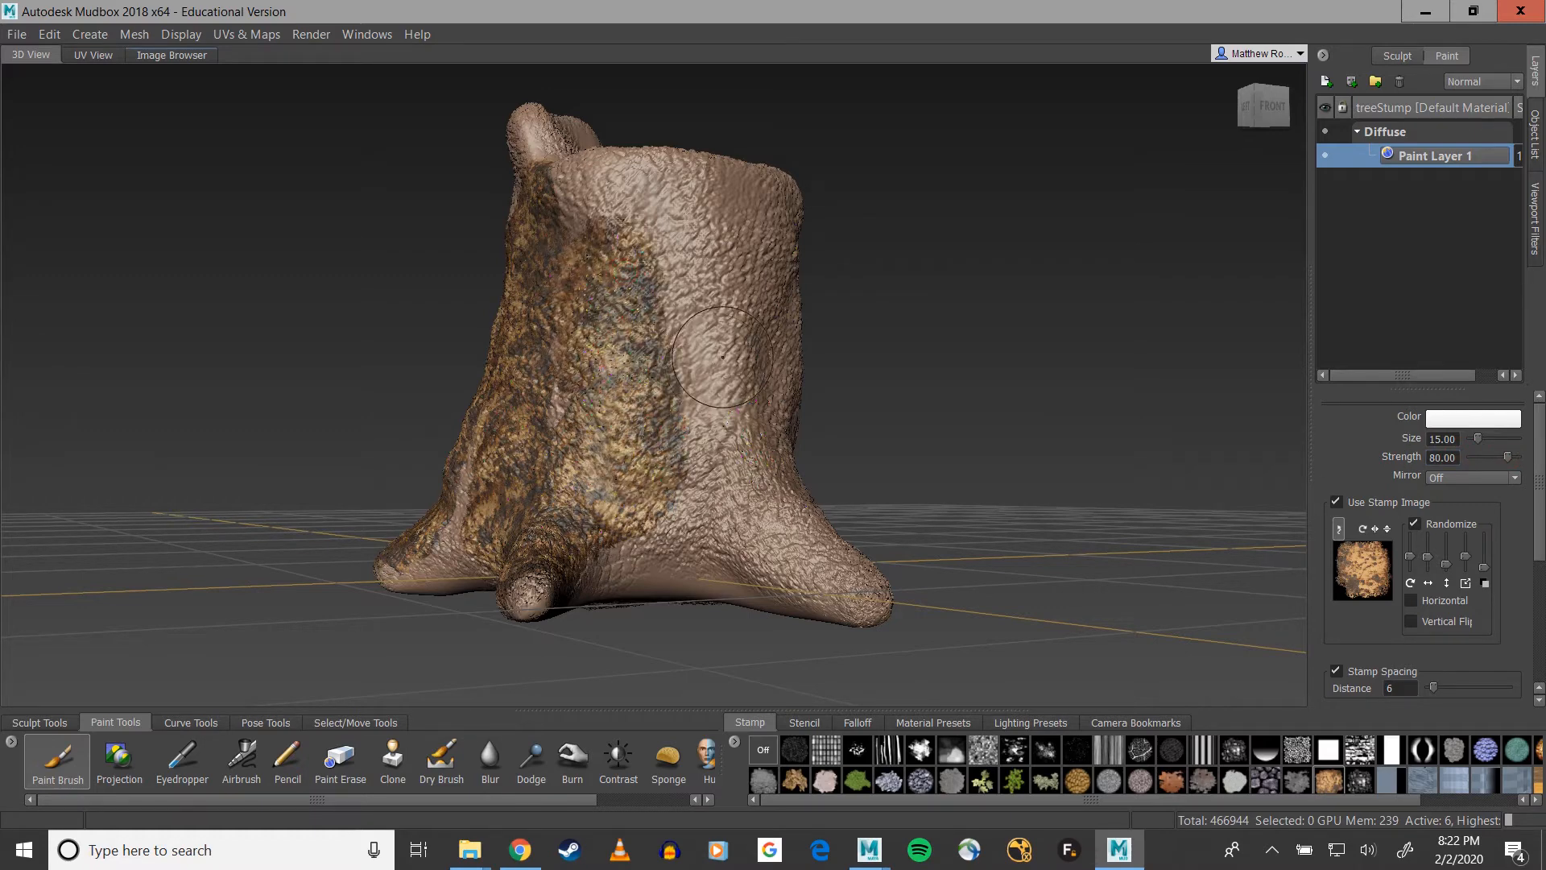
{"action": "left_click_drag", "start_coordinate": [722, 358], "coordinate": [765, 478], "text": "alt"}
{"action": "mouse_move", "coordinate": [652, 478]}
{"action": "left_mouse_down"}
{"action": "mouse_move", "coordinate": [616, 509]}
{"action": "mouse_move", "coordinate": [644, 439]}
{"action": "left_mouse_up"}
{"action": "left_click_drag", "start_coordinate": [848, 272], "coordinate": [712, 390], "text": "alt"}
{"action": "mouse_move", "coordinate": [503, 282]}
{"action": "left_mouse_down"}
{"action": "mouse_move", "coordinate": [479, 300]}
{"action": "mouse_move", "coordinate": [677, 210]}
{"action": "mouse_move", "coordinate": [532, 136]}
{"action": "mouse_move", "coordinate": [555, 193]}
{"action": "mouse_move", "coordinate": [495, 250]}
{"action": "mouse_move", "coordinate": [620, 161]}
{"action": "left_mouse_up"}
Step: Cover the remaining bare front of the trunk and the stump's flat top with the rusty stamp
{"action": "left_click_drag", "start_coordinate": [853, 363], "coordinate": [738, 245], "text": "alt"}
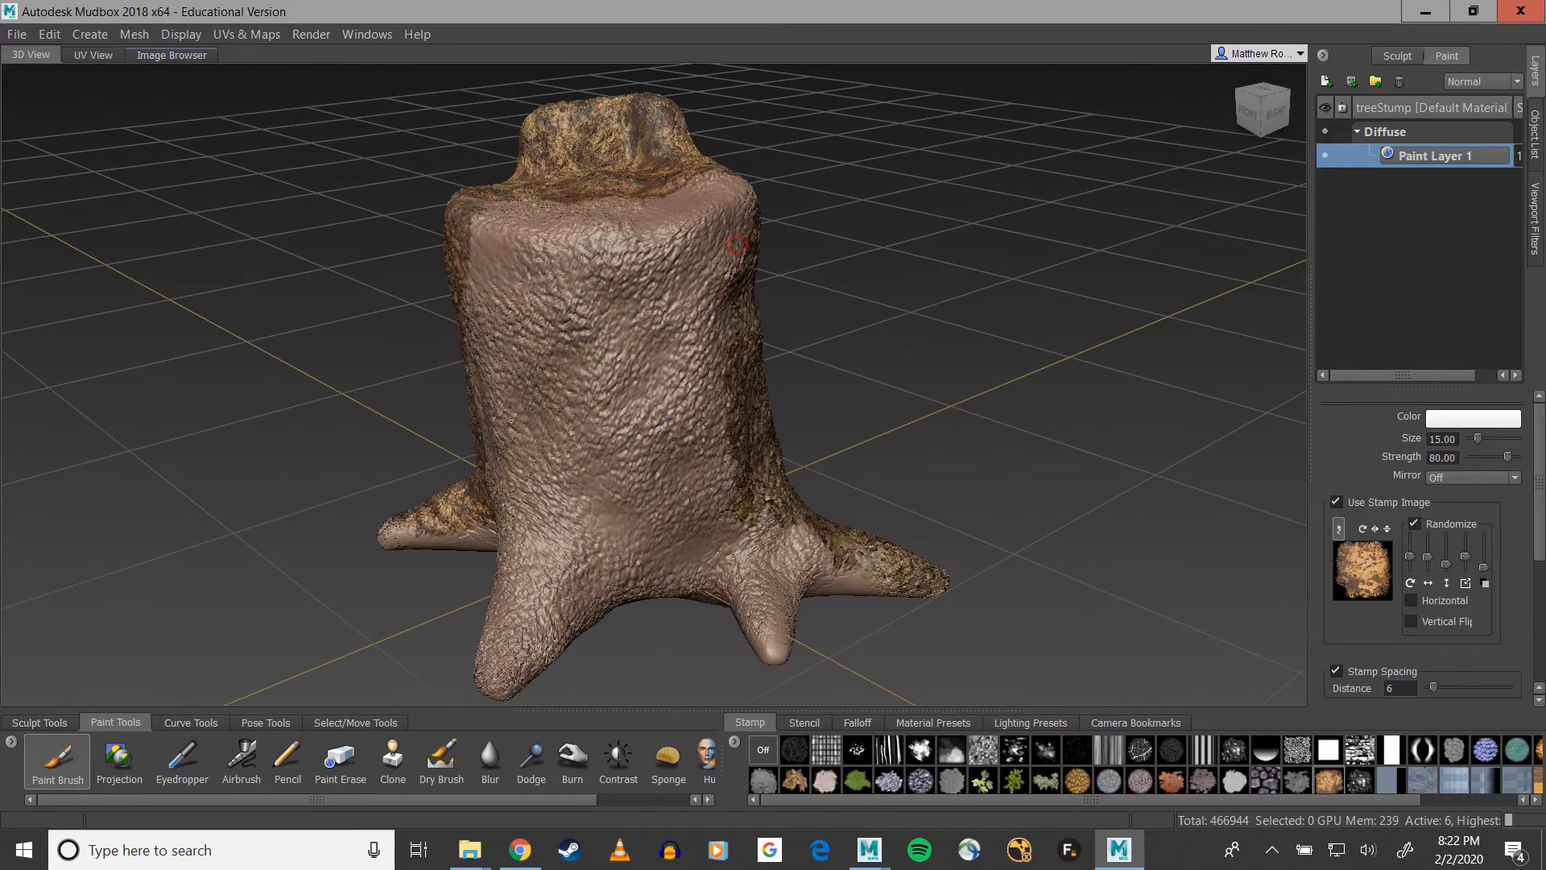
{"action": "mouse_move", "coordinate": [613, 129]}
{"action": "left_mouse_down"}
{"action": "mouse_move", "coordinate": [471, 217]}
{"action": "mouse_move", "coordinate": [500, 483]}
{"action": "mouse_move", "coordinate": [708, 483]}
{"action": "mouse_move", "coordinate": [725, 434]}
{"action": "left_mouse_up"}
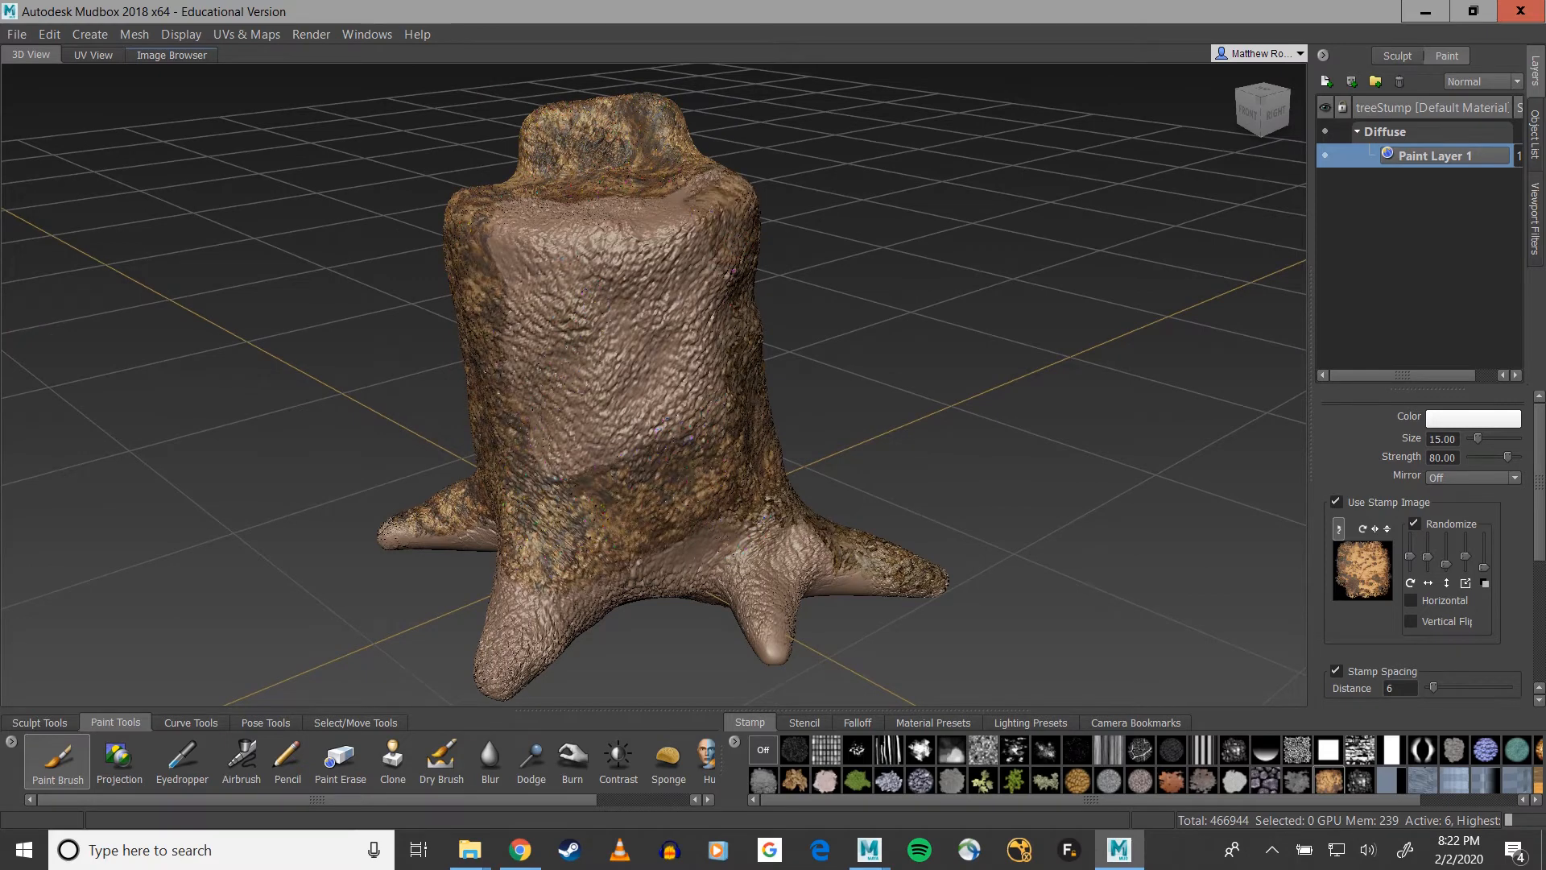
{"action": "mouse_move", "coordinate": [725, 209]}
{"action": "left_mouse_down"}
{"action": "mouse_move", "coordinate": [580, 113]}
{"action": "mouse_move", "coordinate": [629, 338]}
{"action": "mouse_move", "coordinate": [725, 169]}
{"action": "mouse_move", "coordinate": [657, 266]}
{"action": "mouse_move", "coordinate": [503, 278]}
{"action": "mouse_move", "coordinate": [540, 225]}
{"action": "mouse_move", "coordinate": [564, 270]}
{"action": "mouse_move", "coordinate": [596, 483]}
{"action": "mouse_move", "coordinate": [724, 443]}
{"action": "mouse_move", "coordinate": [499, 363]}
{"action": "left_mouse_up"}
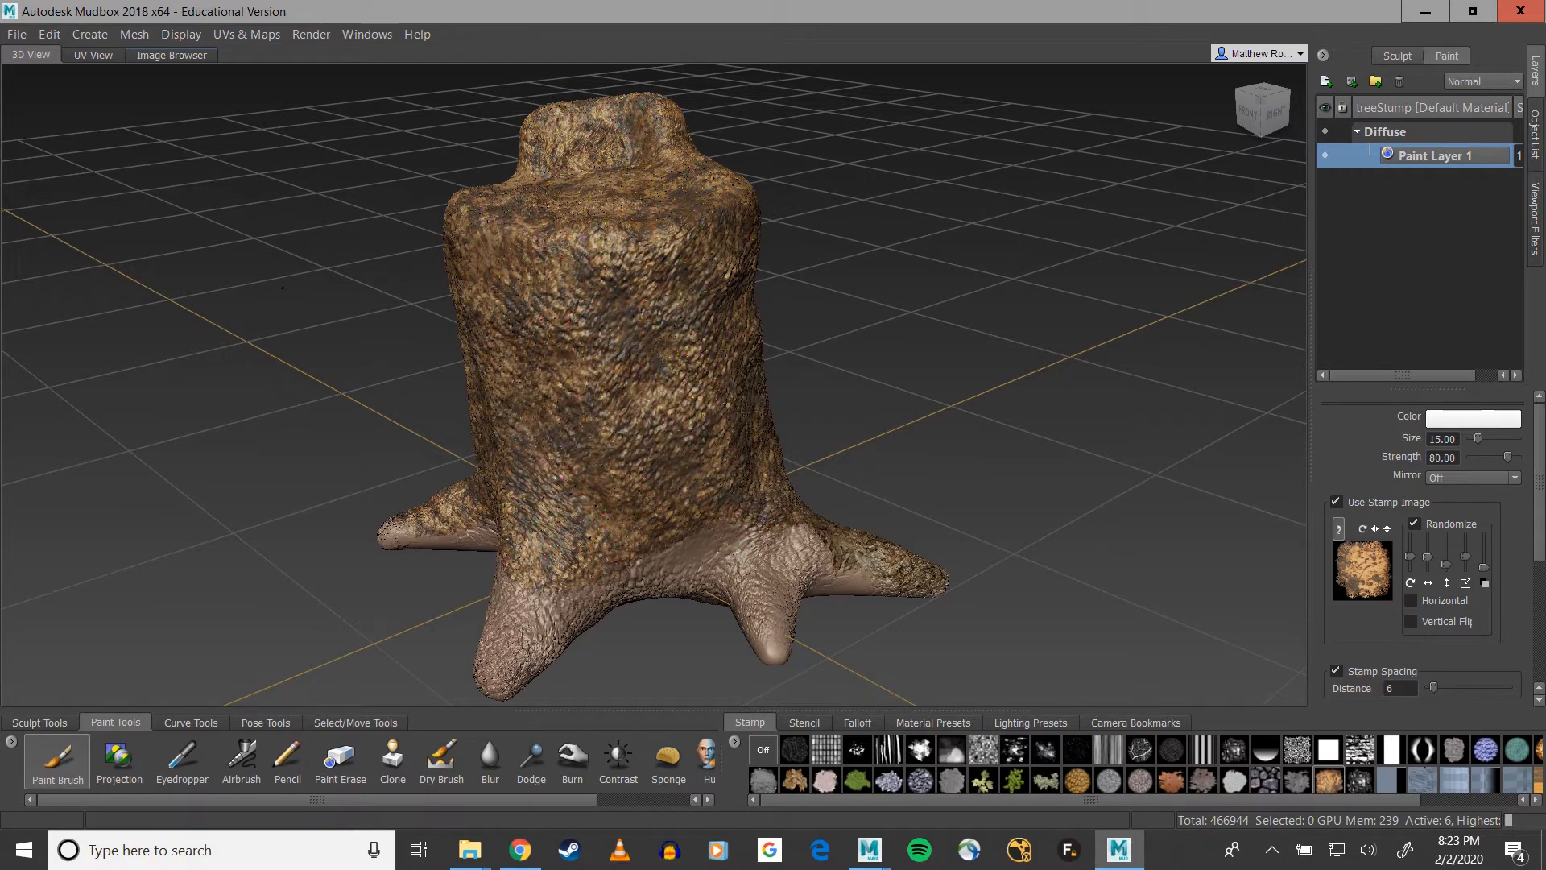
Step: Paint the rusty stamp over the trunk's back-right side and onto the roots below it
{"action": "left_click_drag", "start_coordinate": [708, 516], "coordinate": [435, 383], "text": "alt"}
{"action": "left_click_drag", "start_coordinate": [620, 338], "coordinate": [618, 216]}
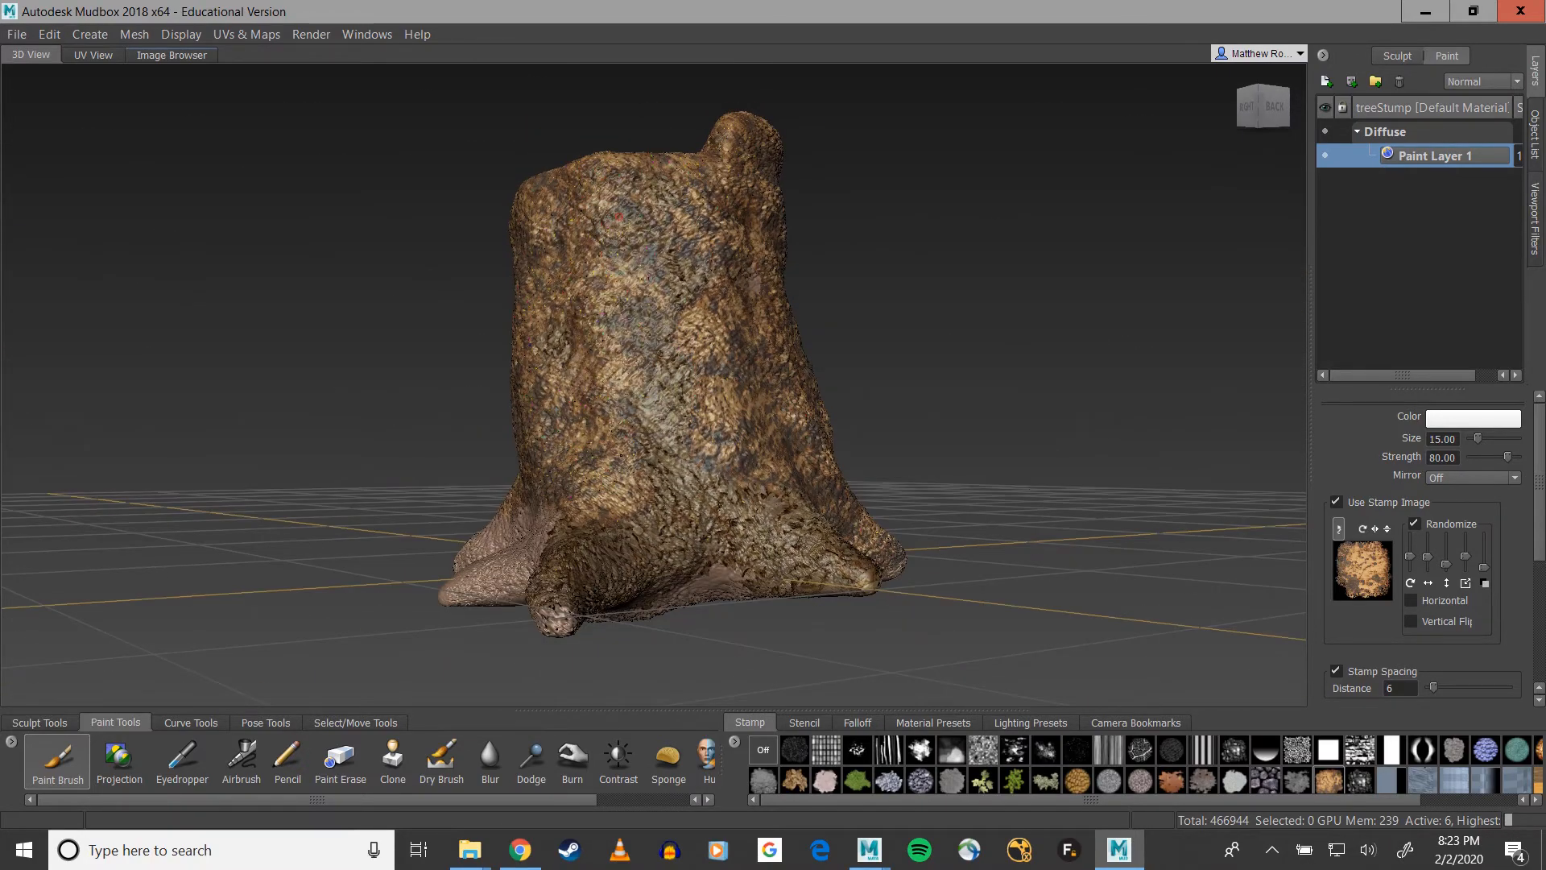
{"action": "left_click_drag", "start_coordinate": [612, 378], "coordinate": [677, 500]}
{"action": "mouse_move", "coordinate": [564, 451]}
{"action": "left_mouse_down", "text": "alt"}
{"action": "mouse_move", "coordinate": [709, 523]}
{"action": "mouse_move", "coordinate": [725, 504]}
{"action": "left_mouse_up", "text": "alt"}
{"action": "mouse_move", "coordinate": [676, 552]}
{"action": "left_mouse_down"}
{"action": "mouse_move", "coordinate": [700, 537]}
{"action": "mouse_move", "coordinate": [483, 563]}
{"action": "mouse_move", "coordinate": [680, 531]}
{"action": "mouse_move", "coordinate": [600, 554]}
{"action": "mouse_move", "coordinate": [516, 608]}
{"action": "left_mouse_up"}
Step: Cover the whole underside of the stump, including the undersides of all the roots, with the rusty stamp
{"action": "mouse_move", "coordinate": [474, 513]}
{"action": "left_mouse_down", "text": "alt"}
{"action": "mouse_move", "coordinate": [539, 445]}
{"action": "mouse_move", "coordinate": [520, 402]}
{"action": "mouse_move", "coordinate": [495, 481]}
{"action": "mouse_move", "coordinate": [543, 477]}
{"action": "mouse_move", "coordinate": [685, 279]}
{"action": "left_mouse_up", "text": "alt"}
{"action": "left_click_drag", "start_coordinate": [684, 279], "coordinate": [708, 121], "text": "alt"}
{"action": "left_click_drag", "start_coordinate": [676, 350], "coordinate": [459, 185]}
{"action": "left_click_drag", "start_coordinate": [387, 487], "coordinate": [354, 487]}
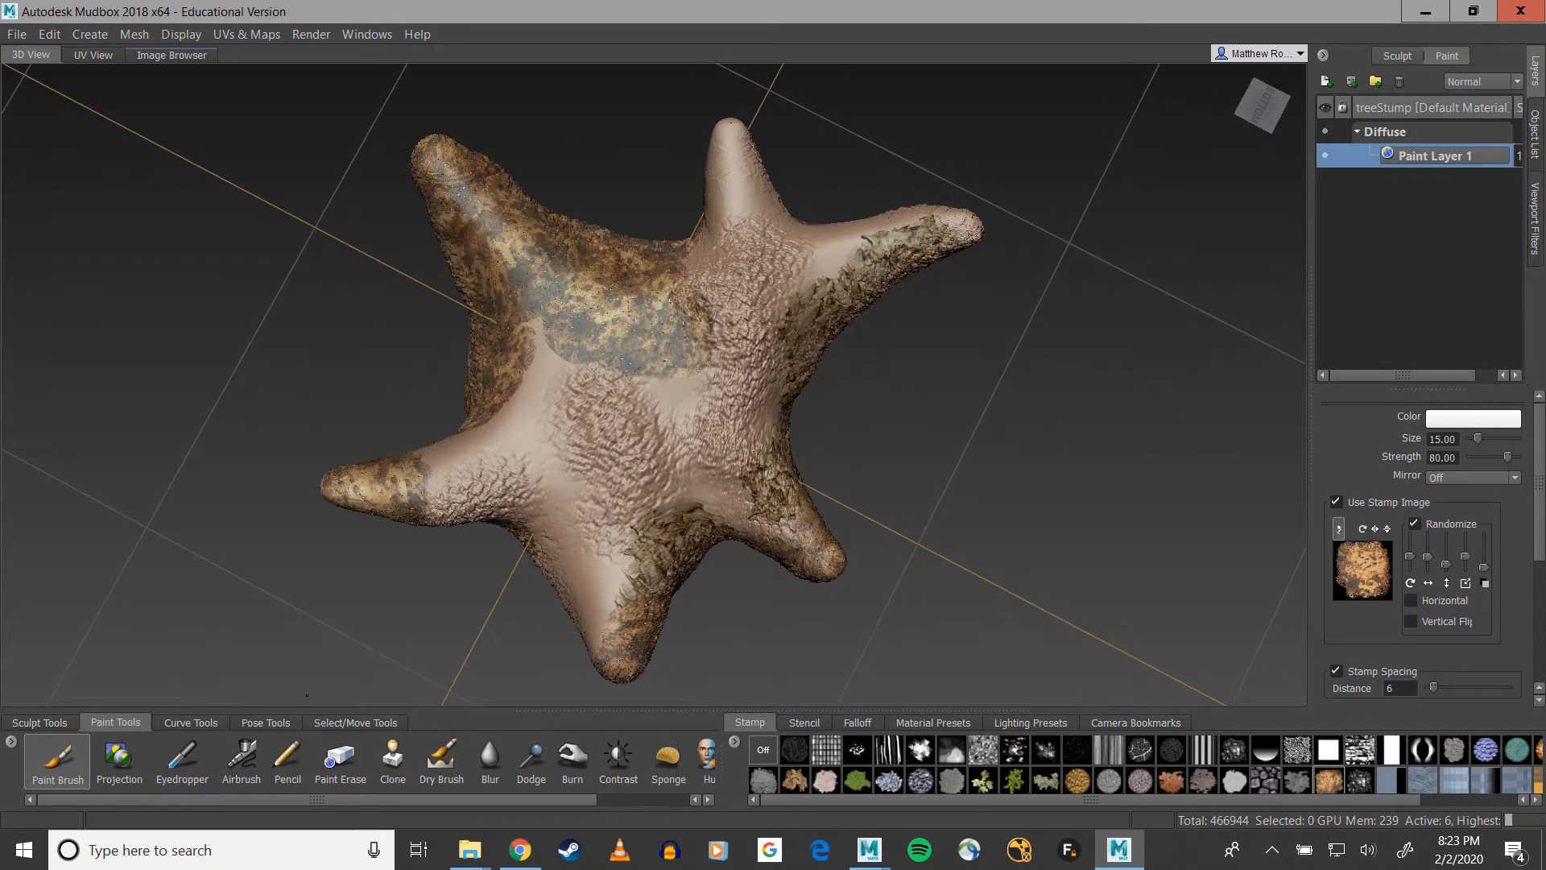
{"action": "mouse_move", "coordinate": [577, 601]}
{"action": "left_mouse_down"}
{"action": "mouse_move", "coordinate": [644, 549]}
{"action": "mouse_move", "coordinate": [737, 519]}
{"action": "left_mouse_up"}
{"action": "mouse_move", "coordinate": [477, 377]}
{"action": "left_mouse_down"}
{"action": "mouse_move", "coordinate": [547, 464]}
{"action": "mouse_move", "coordinate": [471, 479]}
{"action": "mouse_move", "coordinate": [608, 531]}
{"action": "mouse_move", "coordinate": [698, 399]}
{"action": "mouse_move", "coordinate": [600, 266]}
{"action": "mouse_move", "coordinate": [560, 260]}
{"action": "mouse_move", "coordinate": [507, 363]}
{"action": "mouse_move", "coordinate": [574, 507]}
{"action": "mouse_move", "coordinate": [611, 456]}
{"action": "left_mouse_up"}
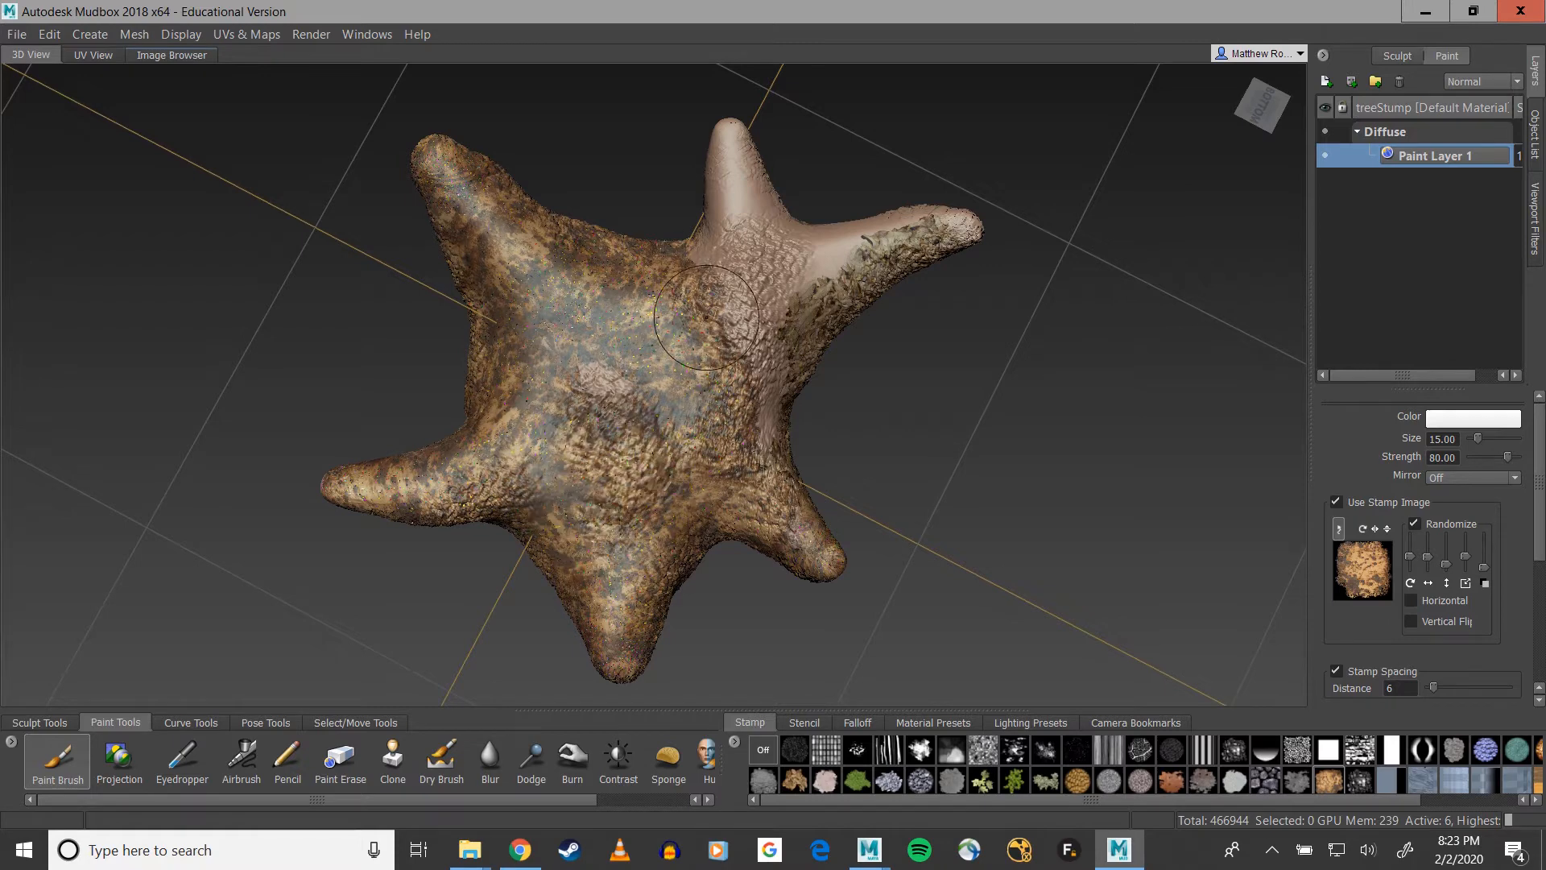
{"action": "left_click_drag", "start_coordinate": [580, 368], "coordinate": [653, 387]}
{"action": "mouse_move", "coordinate": [735, 153]}
{"action": "left_mouse_down"}
{"action": "mouse_move", "coordinate": [757, 241]}
{"action": "mouse_move", "coordinate": [709, 386]}
{"action": "left_mouse_up"}
{"action": "mouse_move", "coordinate": [882, 292]}
{"action": "left_mouse_down"}
{"action": "mouse_move", "coordinate": [837, 258]}
{"action": "mouse_move", "coordinate": [773, 274]}
{"action": "mouse_move", "coordinate": [958, 225]}
{"action": "left_mouse_up"}
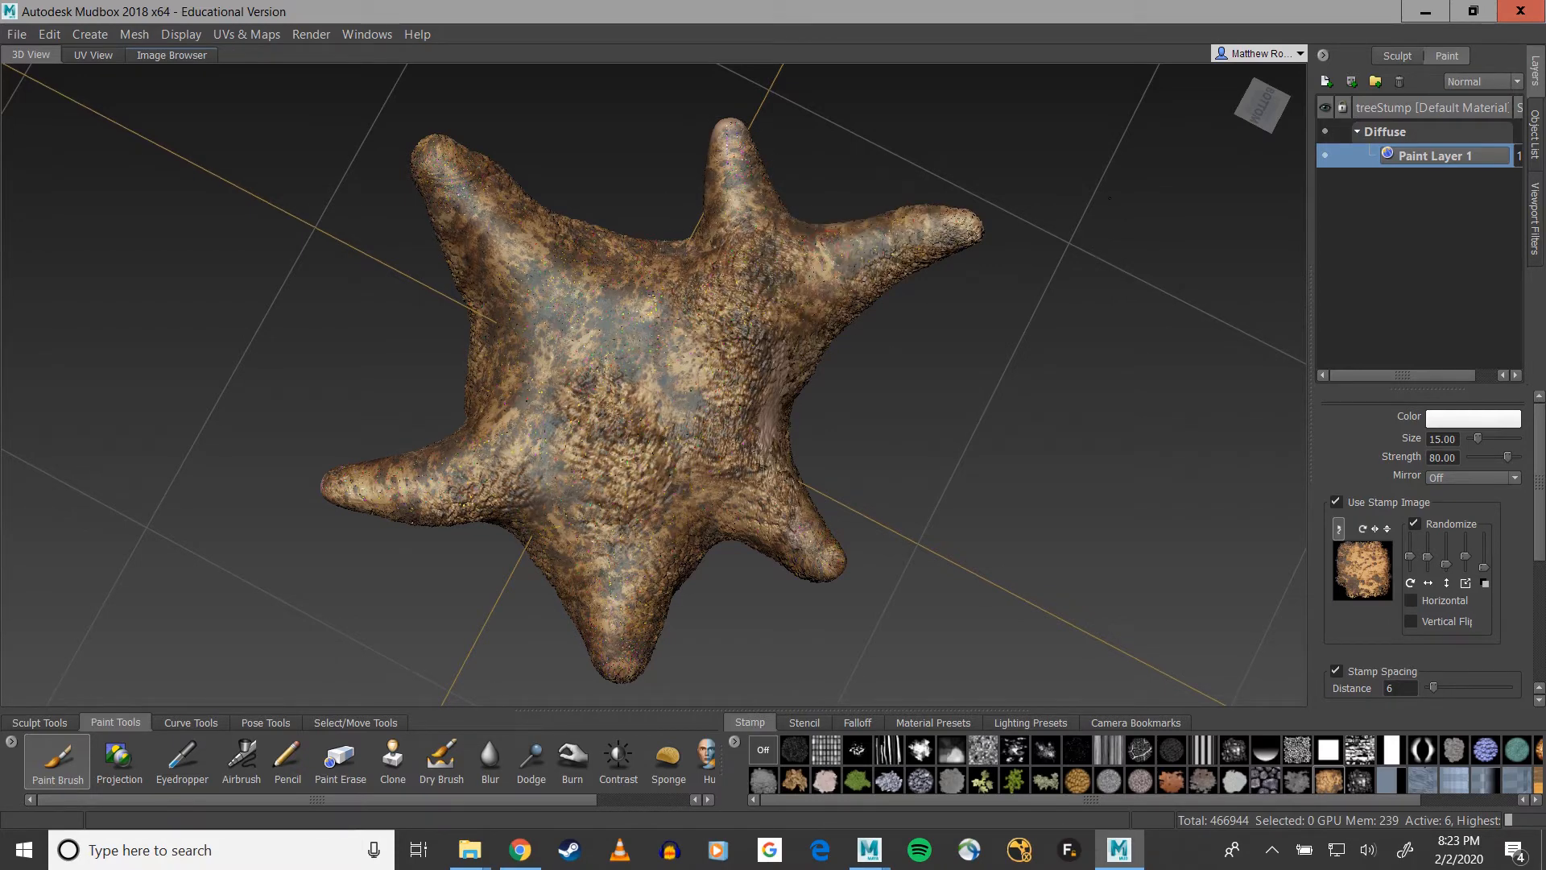
{"action": "left_click_drag", "start_coordinate": [765, 375], "coordinate": [731, 490]}
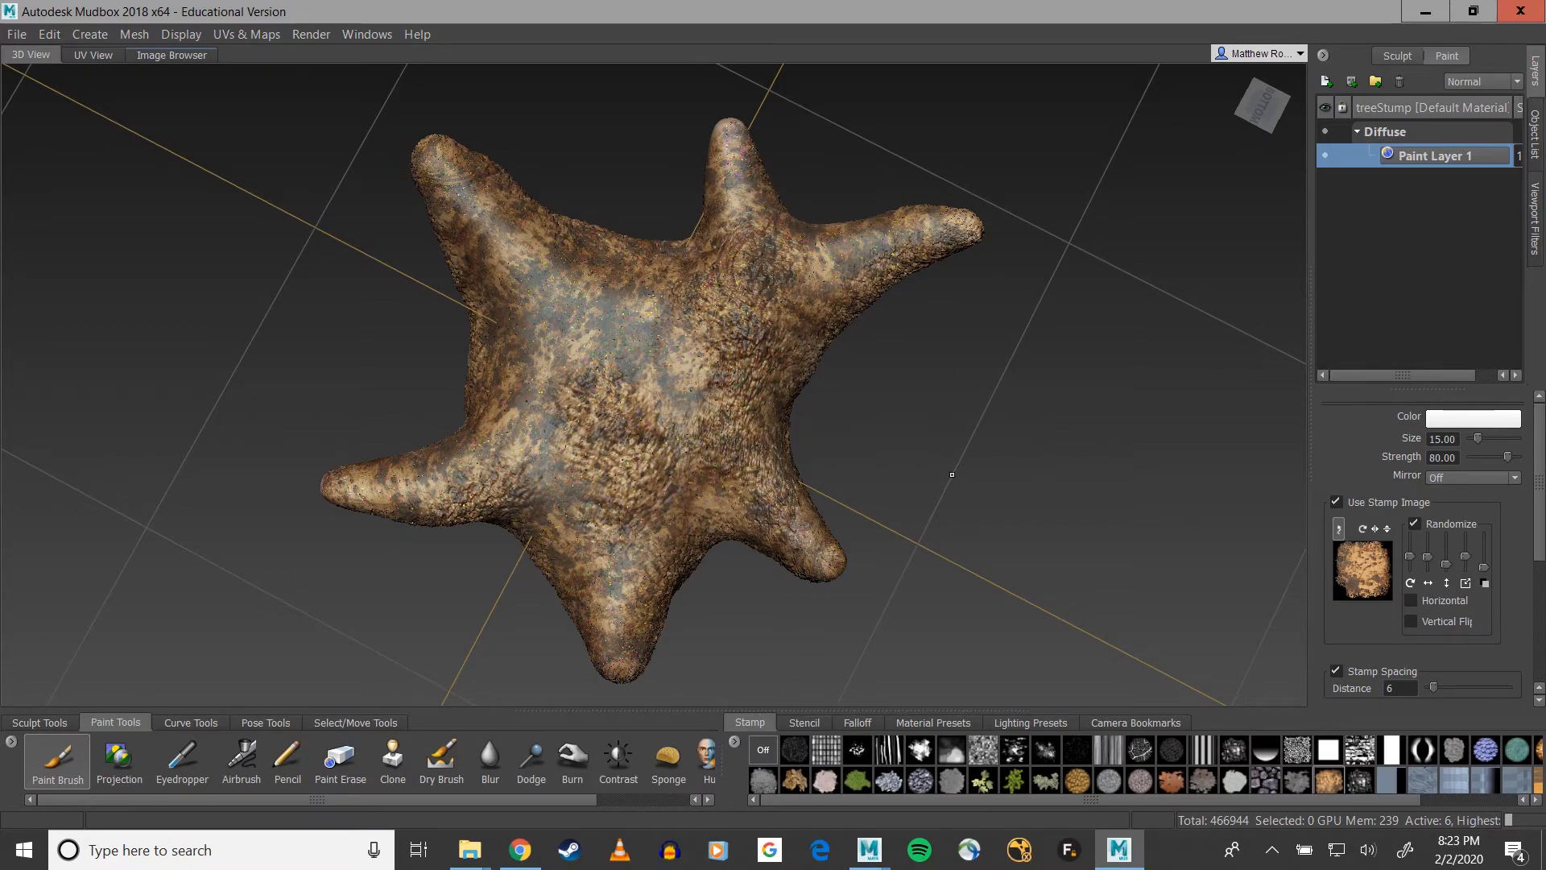
Step: Fill in the remaining bare spots on the root tips, lower trunk and upper trunk with the rusty stamp
{"action": "mouse_move", "coordinate": [883, 482]}
{"action": "left_mouse_down", "text": "alt"}
{"action": "mouse_move", "coordinate": [636, 468]}
{"action": "mouse_move", "coordinate": [680, 449]}
{"action": "left_mouse_up", "text": "alt"}
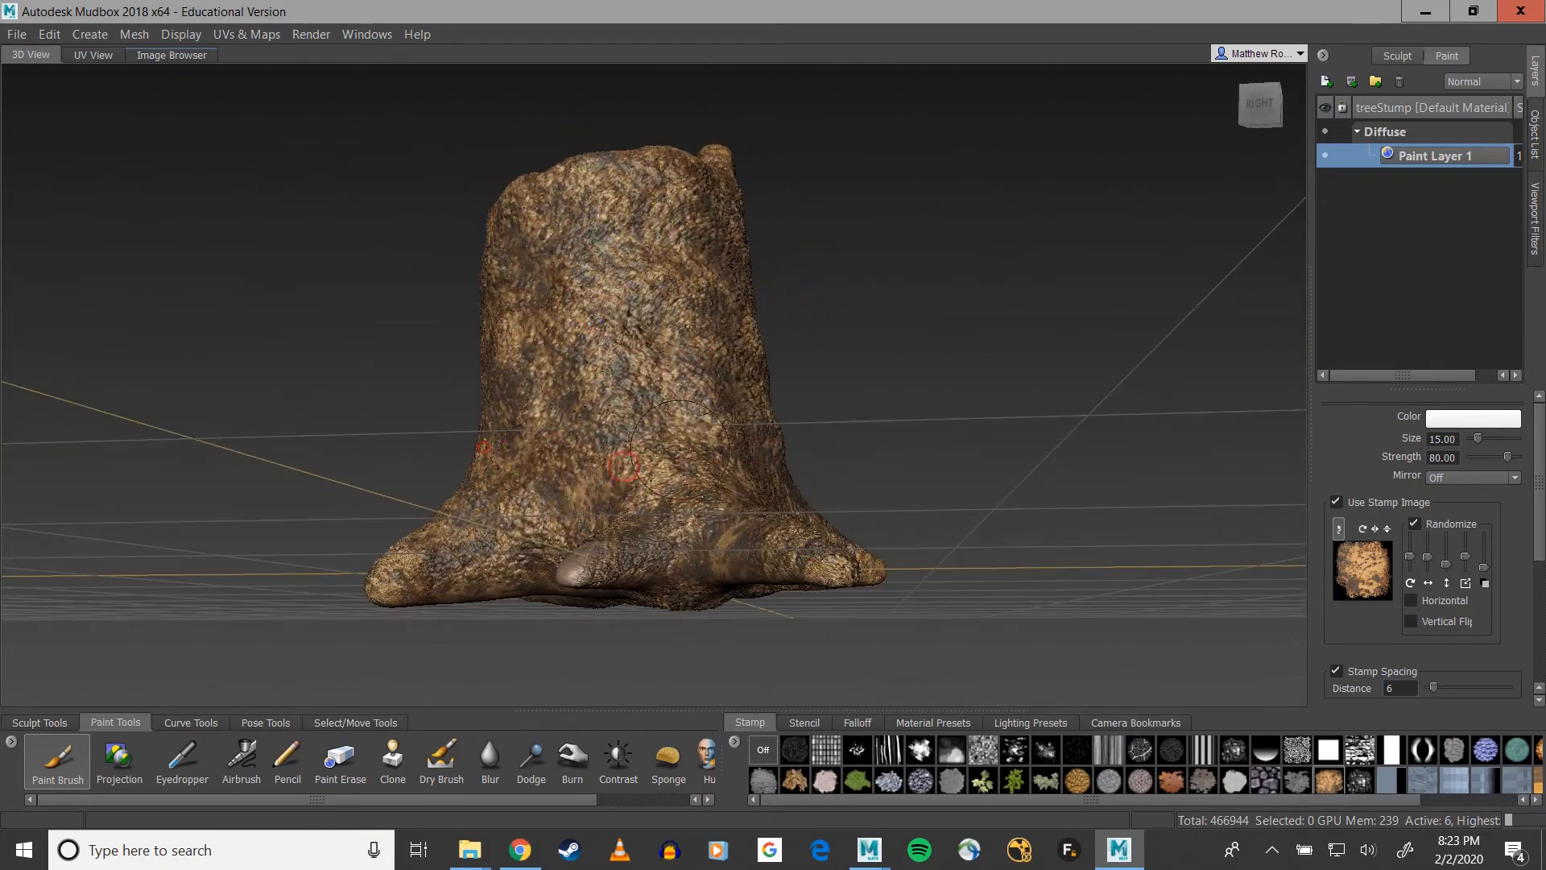
{"action": "mouse_move", "coordinate": [600, 566]}
{"action": "left_mouse_down"}
{"action": "mouse_move", "coordinate": [523, 554]}
{"action": "mouse_move", "coordinate": [503, 571]}
{"action": "left_mouse_up"}
{"action": "mouse_move", "coordinate": [725, 387]}
{"action": "left_mouse_down", "text": "alt"}
{"action": "mouse_move", "coordinate": [620, 418]}
{"action": "mouse_move", "coordinate": [484, 362]}
{"action": "mouse_move", "coordinate": [405, 479]}
{"action": "mouse_move", "coordinate": [451, 281]}
{"action": "left_mouse_up", "text": "alt"}
{"action": "mouse_move", "coordinate": [658, 173]}
{"action": "left_mouse_down"}
{"action": "mouse_move", "coordinate": [578, 188]}
{"action": "mouse_move", "coordinate": [685, 435]}
{"action": "mouse_move", "coordinate": [805, 391]}
{"action": "mouse_move", "coordinate": [783, 291]}
{"action": "mouse_move", "coordinate": [608, 346]}
{"action": "mouse_move", "coordinate": [596, 242]}
{"action": "mouse_move", "coordinate": [806, 360]}
{"action": "left_mouse_up"}
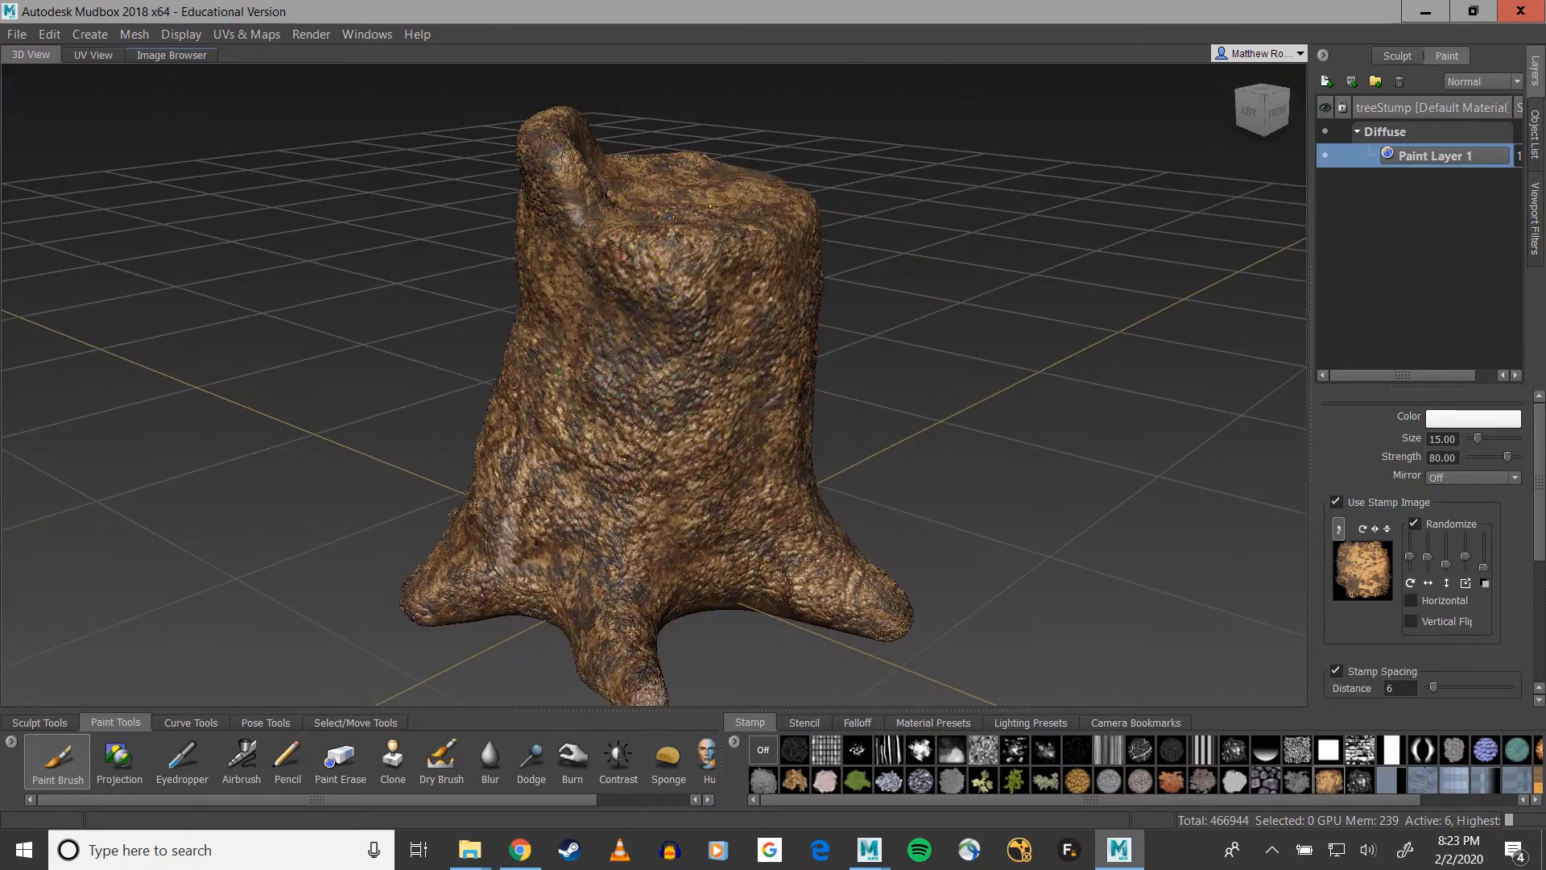
{"action": "mouse_move", "coordinate": [536, 543]}
{"action": "left_mouse_down"}
{"action": "mouse_move", "coordinate": [516, 540]}
{"action": "mouse_move", "coordinate": [483, 571]}
{"action": "left_mouse_up"}
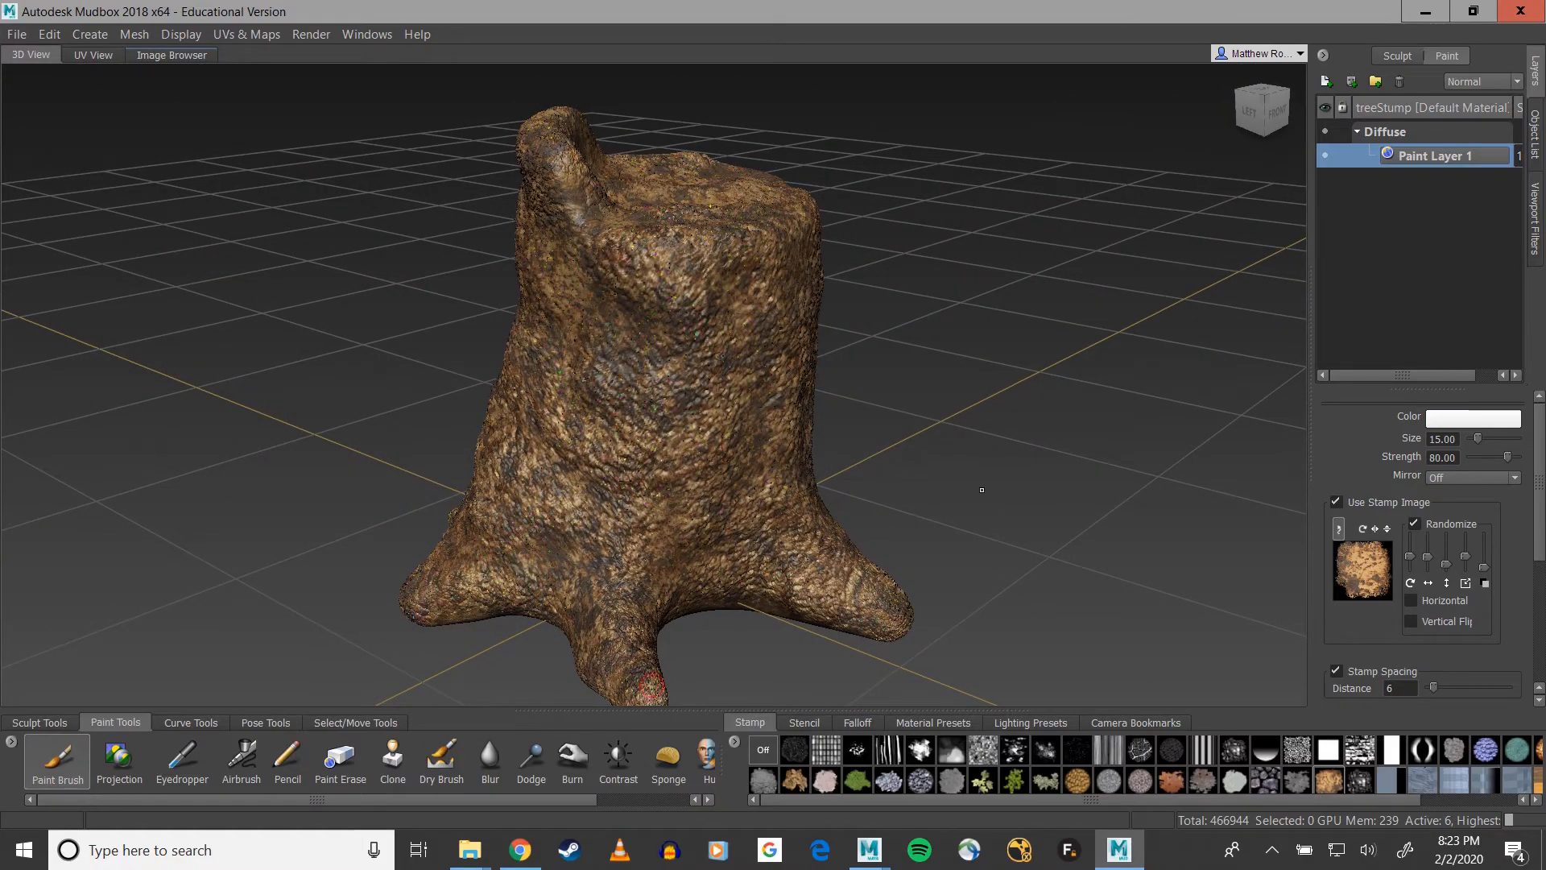
{"action": "left_click_drag", "start_coordinate": [982, 489], "coordinate": [862, 350], "text": "alt"}
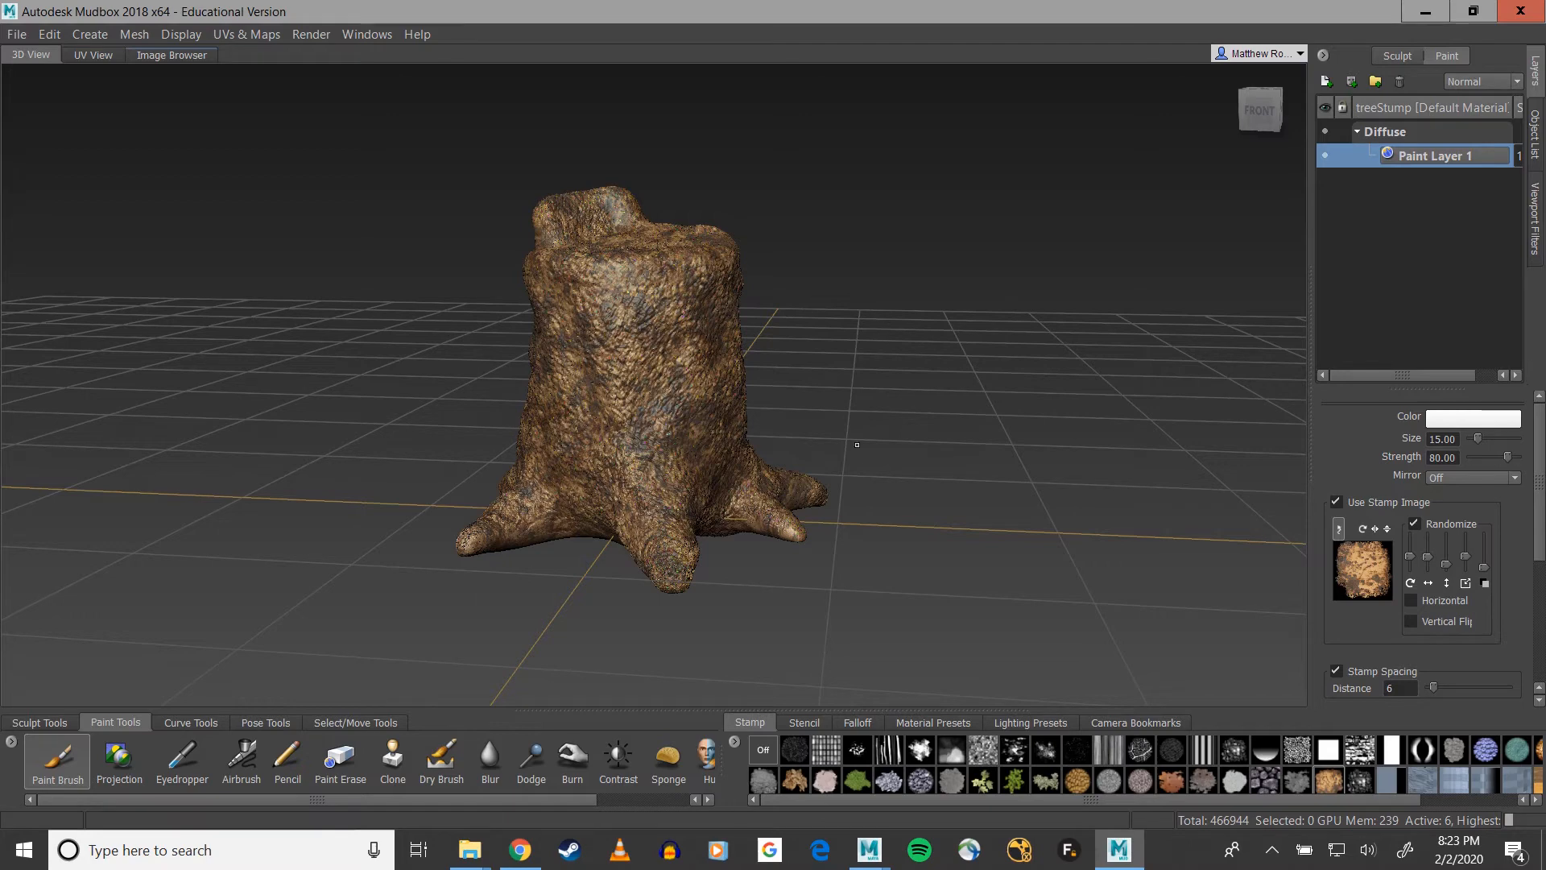
Step: Export Paint Layer 1 to the sourceimages folder as an 8-bit RGBA PNG, named as the stump's diffuse map
{"action": "right_click", "coordinate": [1417, 159]}
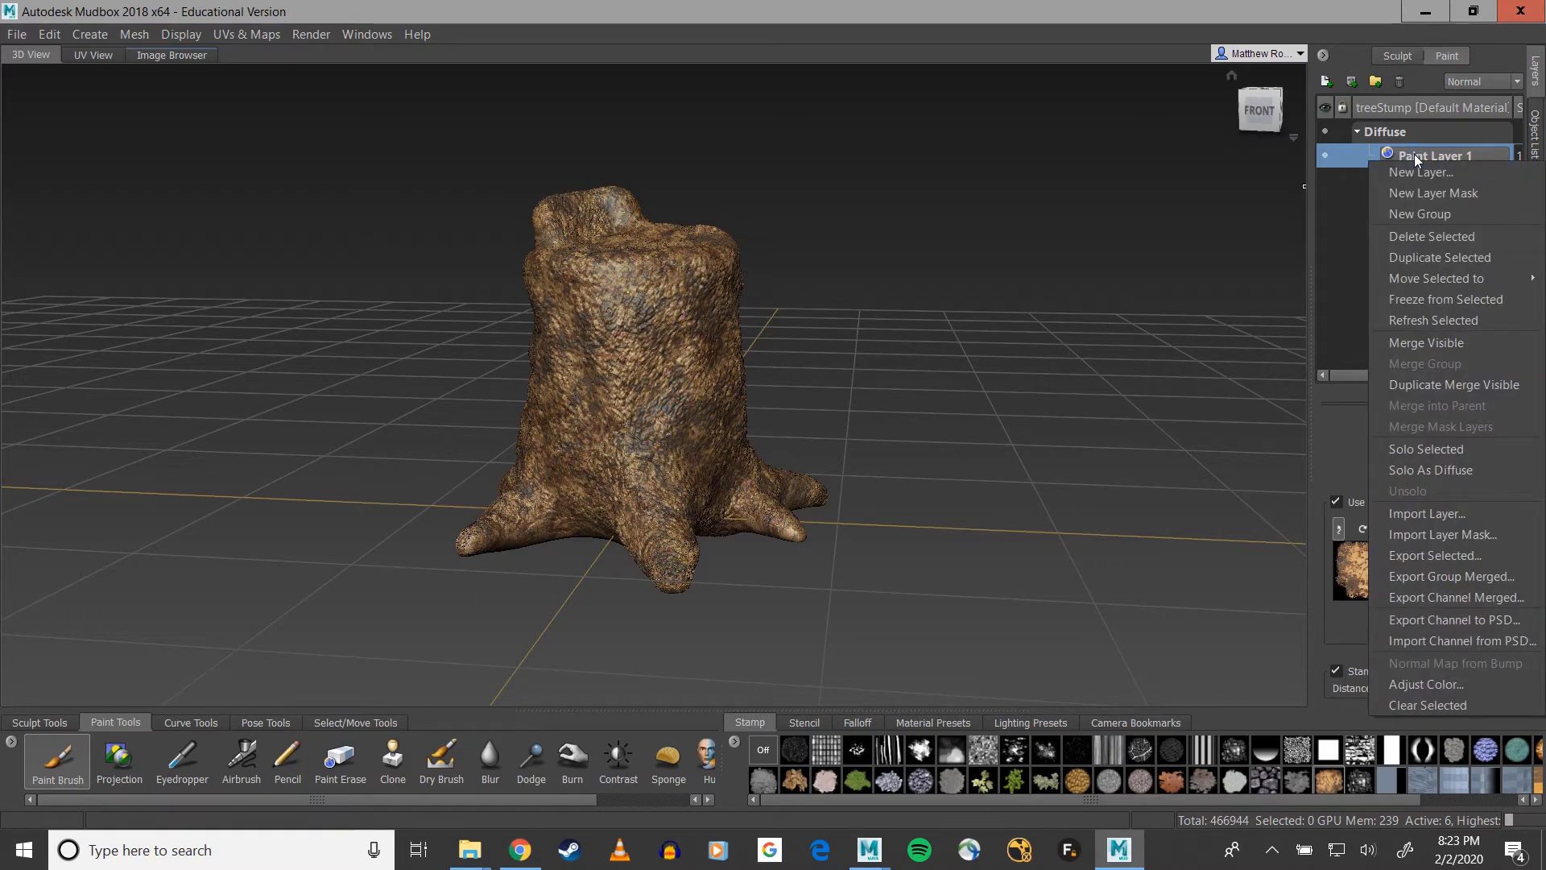
{"action": "left_click", "coordinate": [1456, 552]}
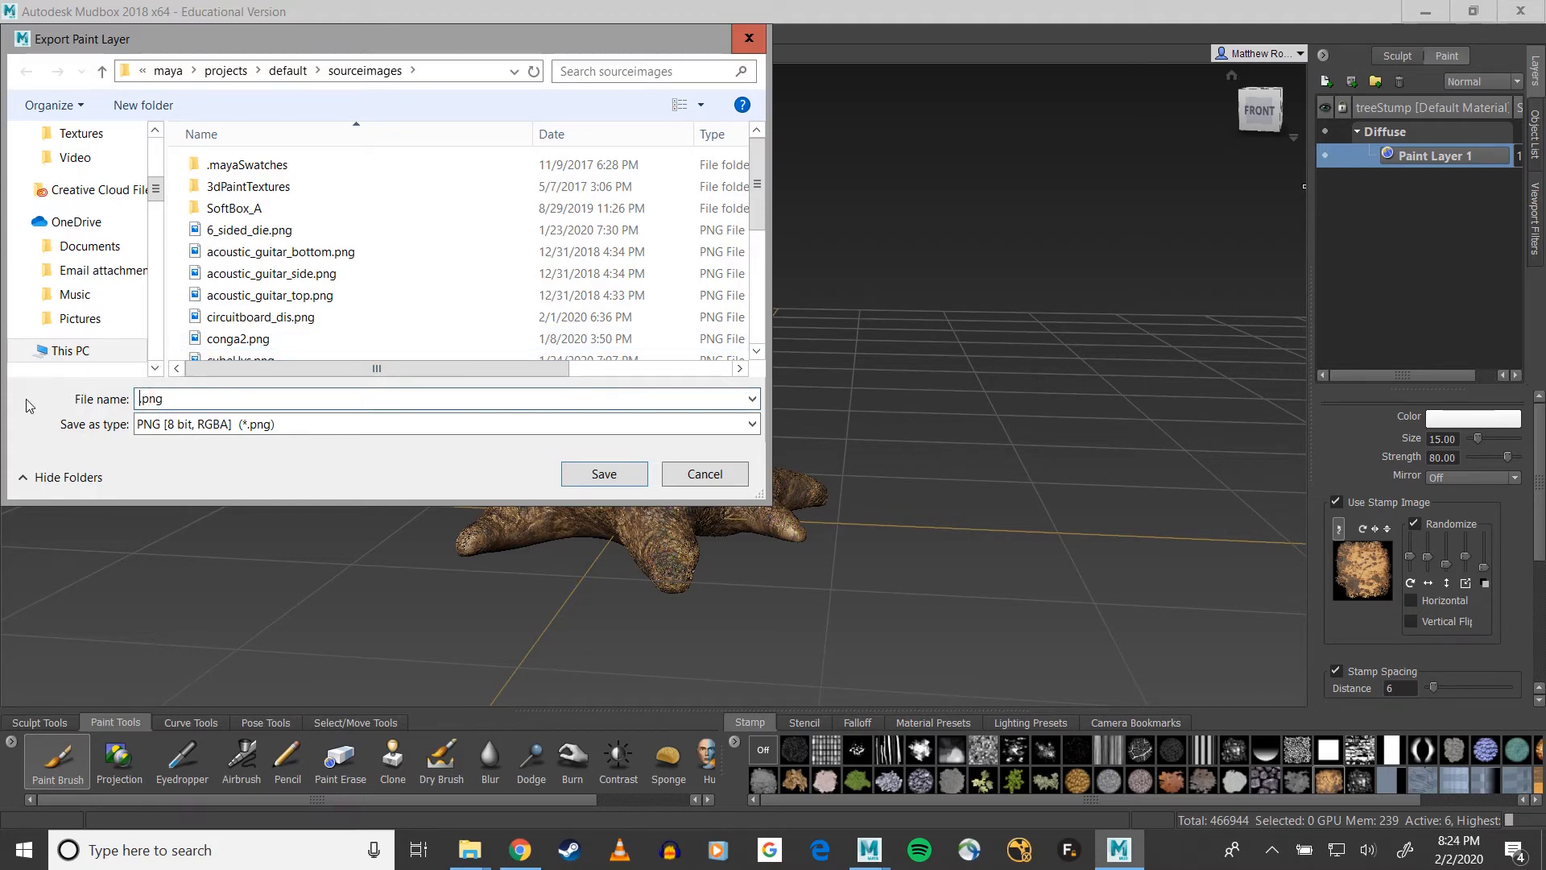
{"action": "type", "text": "ump_dif"}
{"action": "key", "text": "BackSpace"}
{"action": "left_click", "coordinate": [572, 478]}
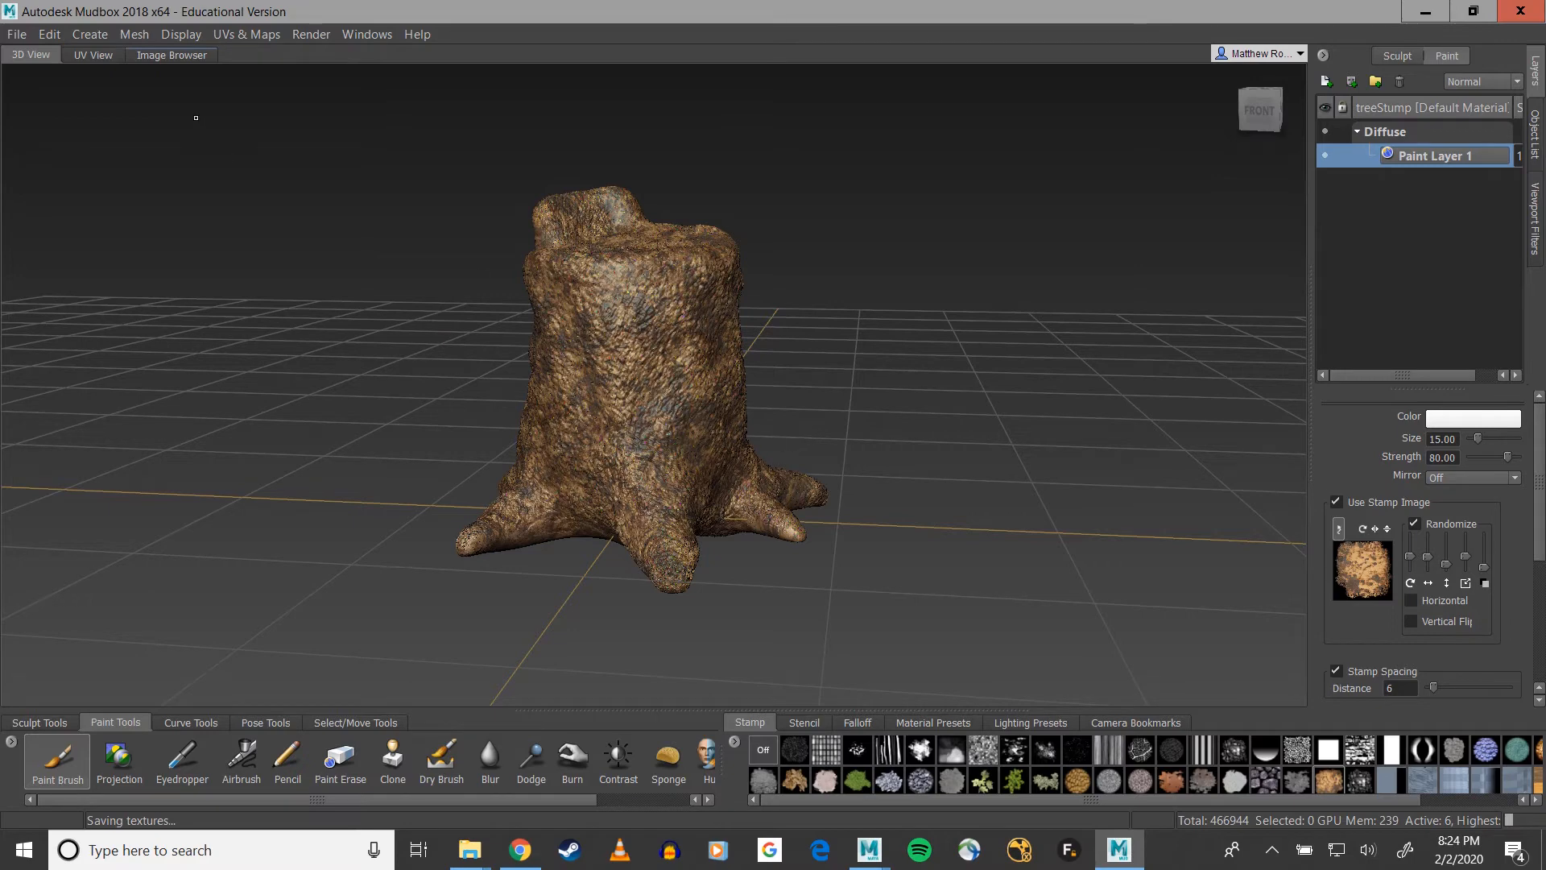
Step: Select the whole stump object and start a new texture map extraction operation that generates a Vector Displacement Map
{"action": "left_click", "coordinate": [340, 723]}
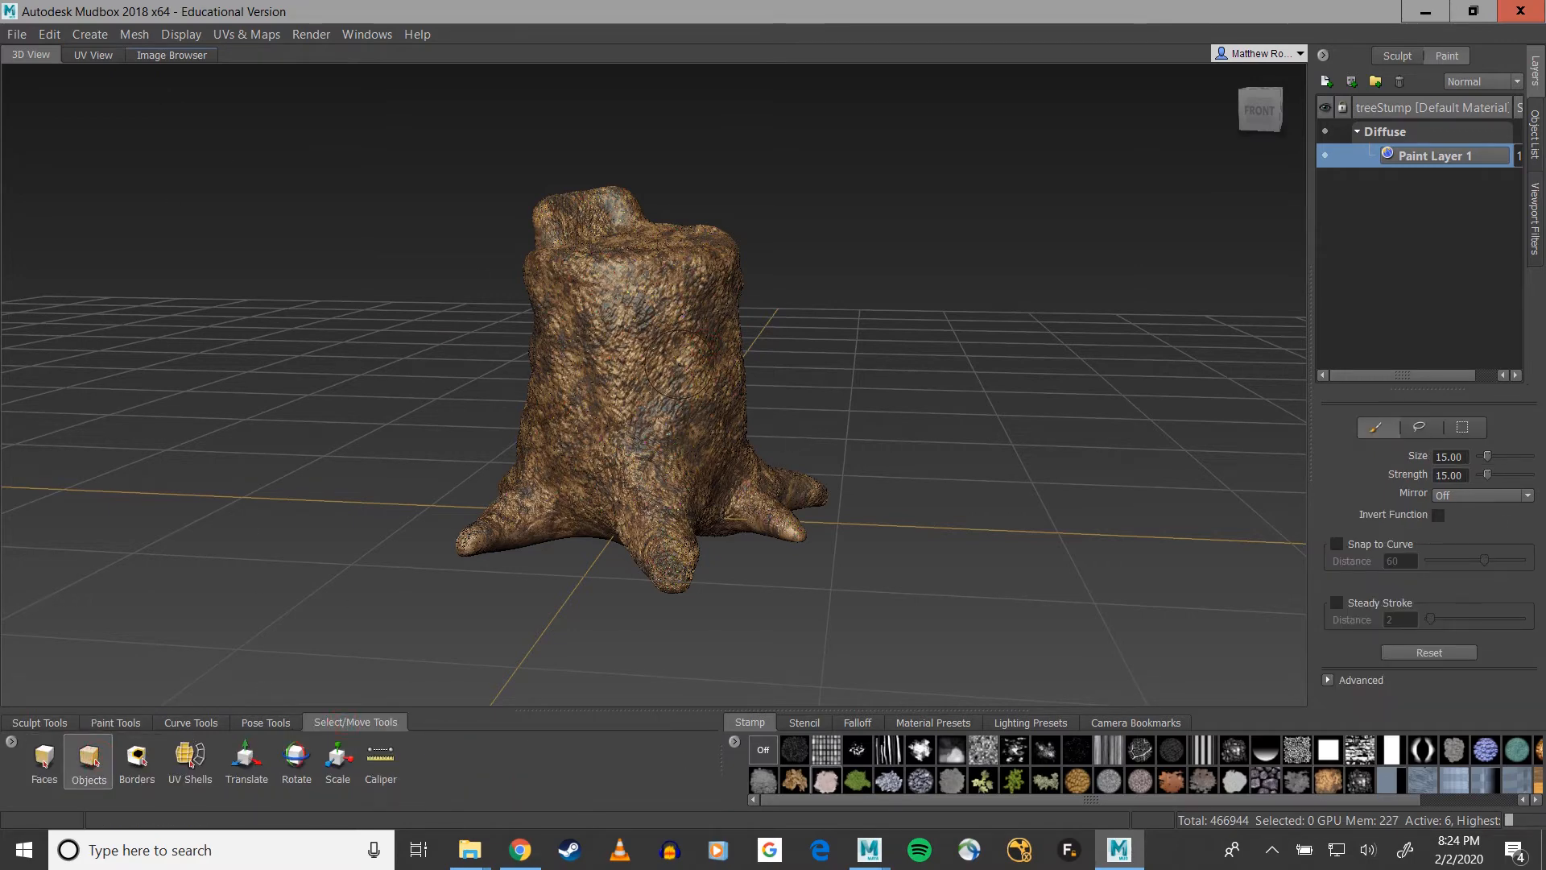
{"action": "left_click", "coordinate": [633, 389]}
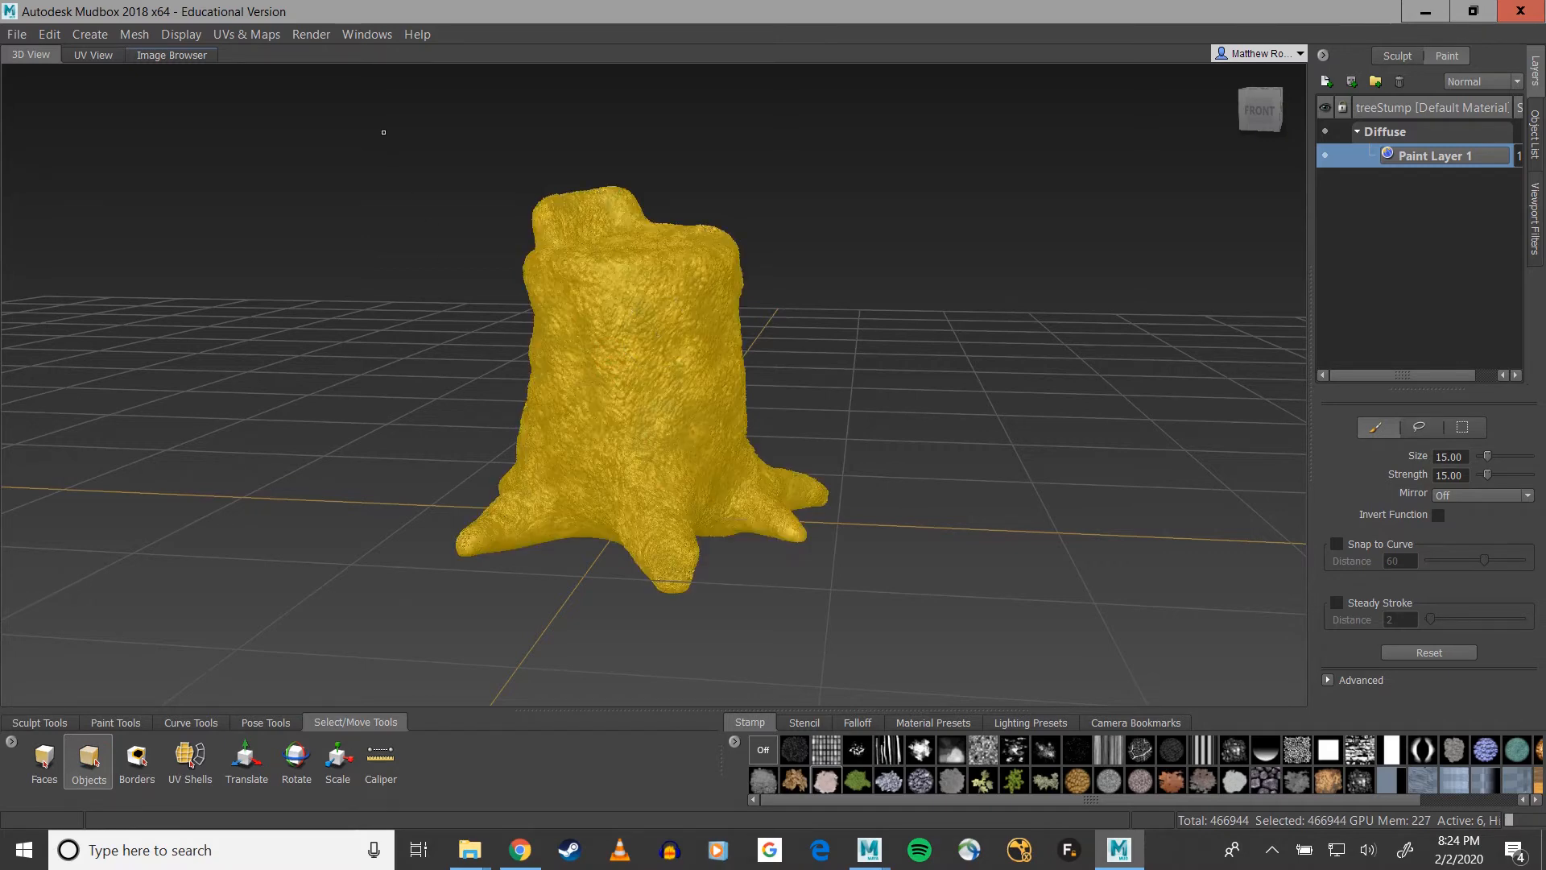
{"action": "left_click", "coordinate": [234, 35]}
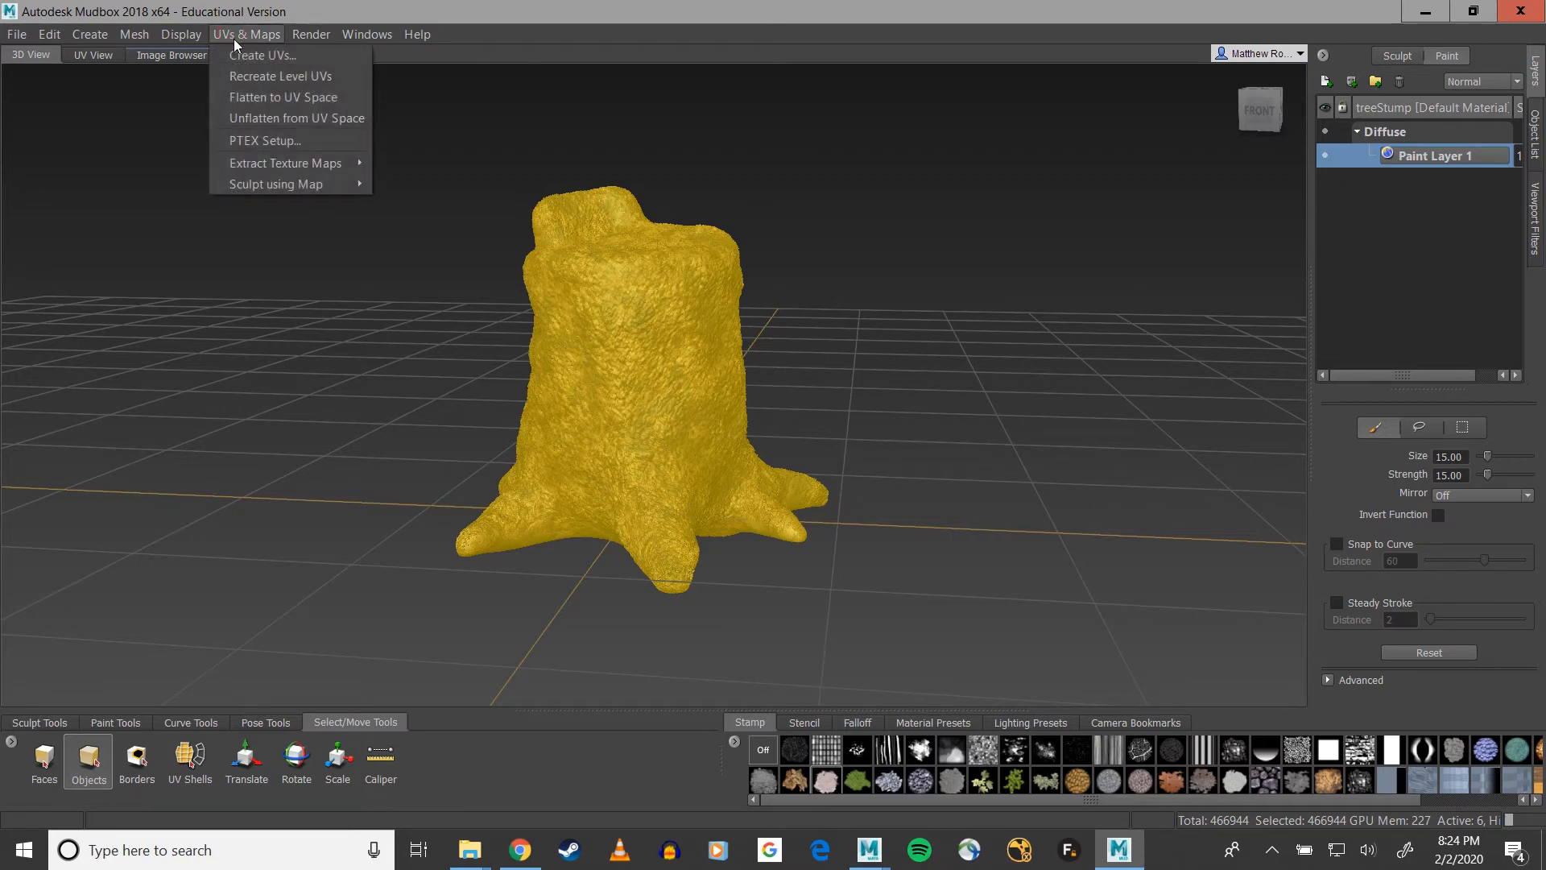
{"action": "mouse_move", "coordinate": [253, 167]}
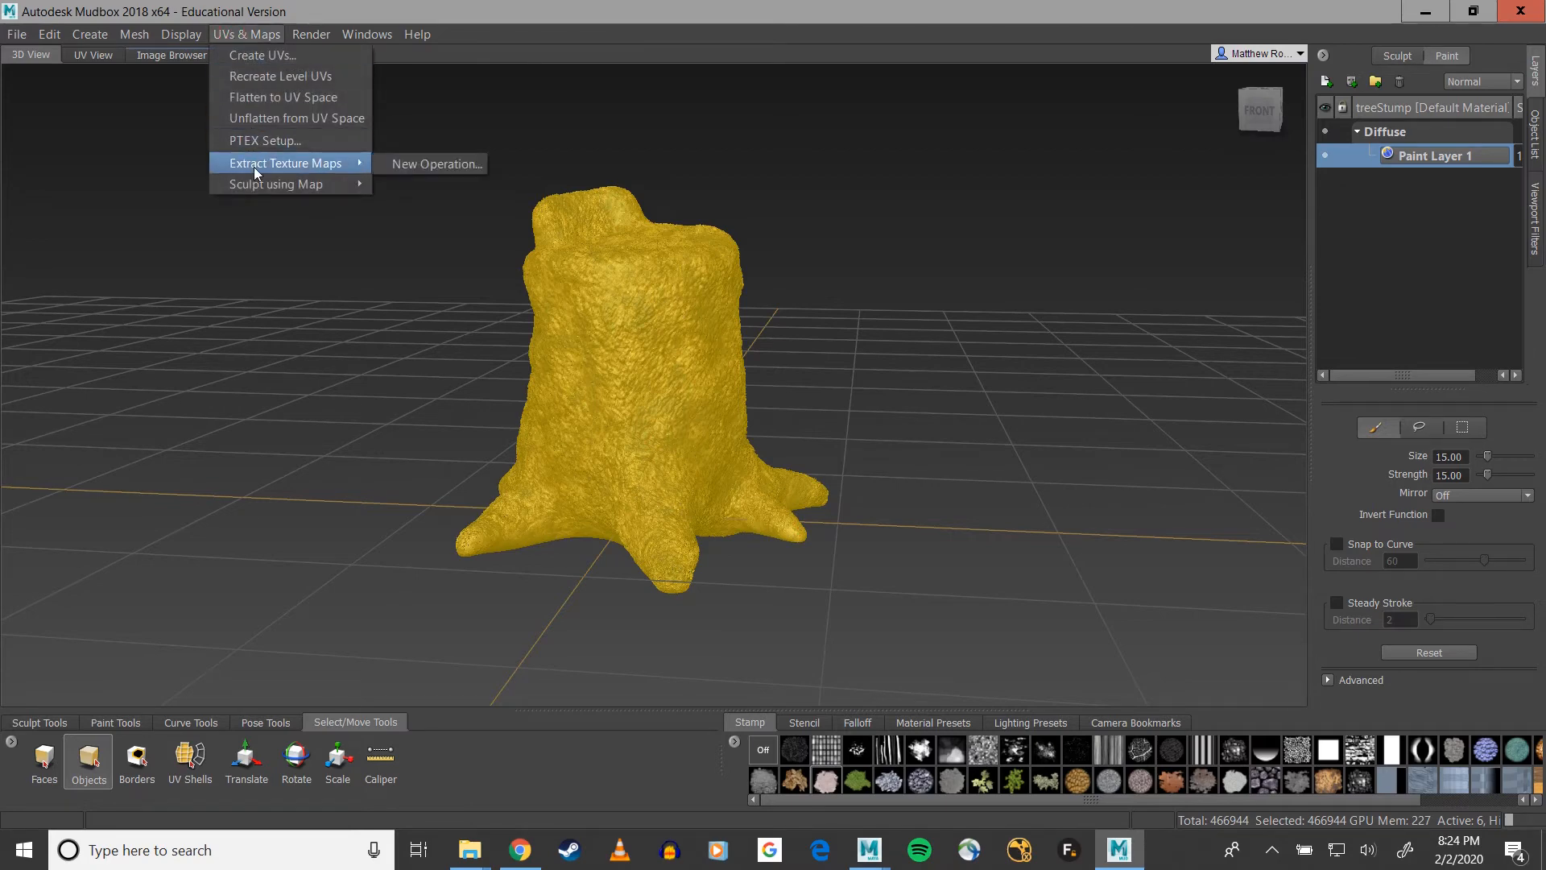
{"action": "left_click", "coordinate": [408, 162]}
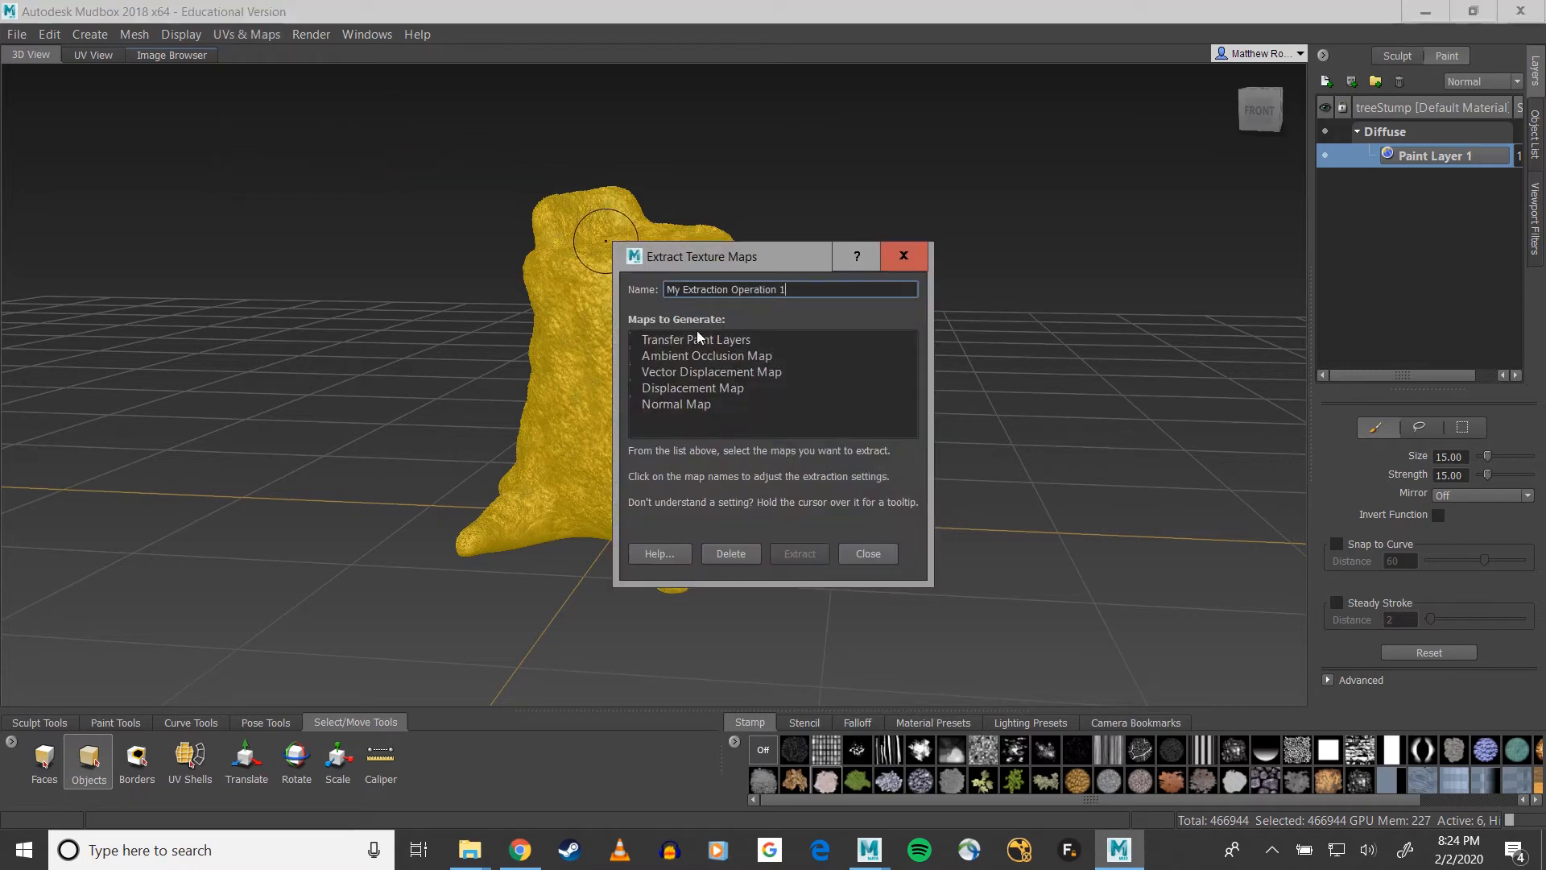
{"action": "triple_click", "coordinate": [796, 288]}
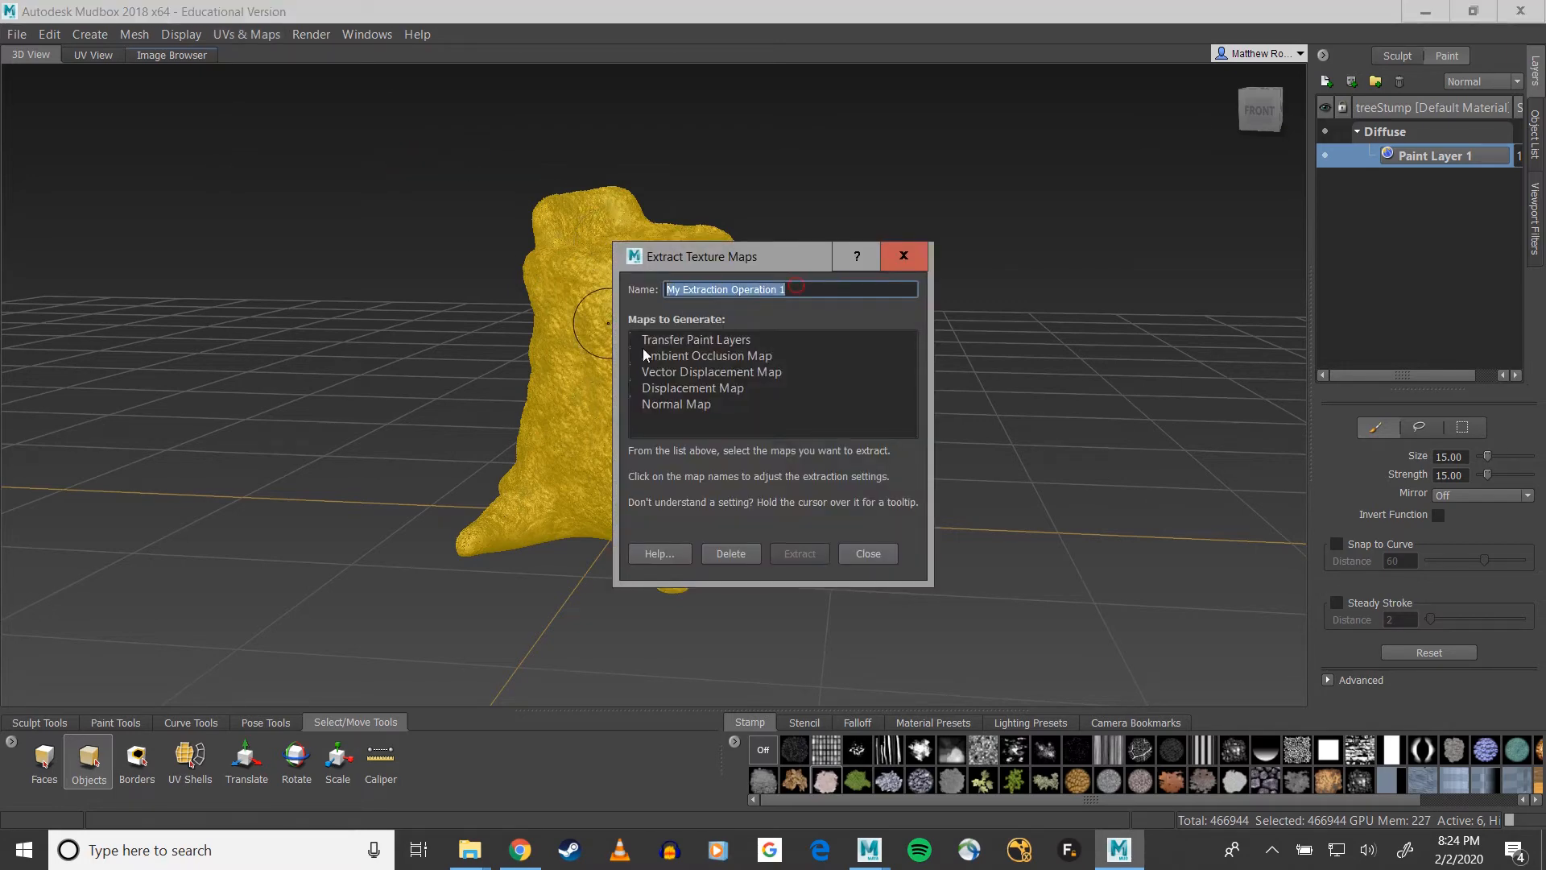
{"action": "left_click", "coordinate": [710, 372]}
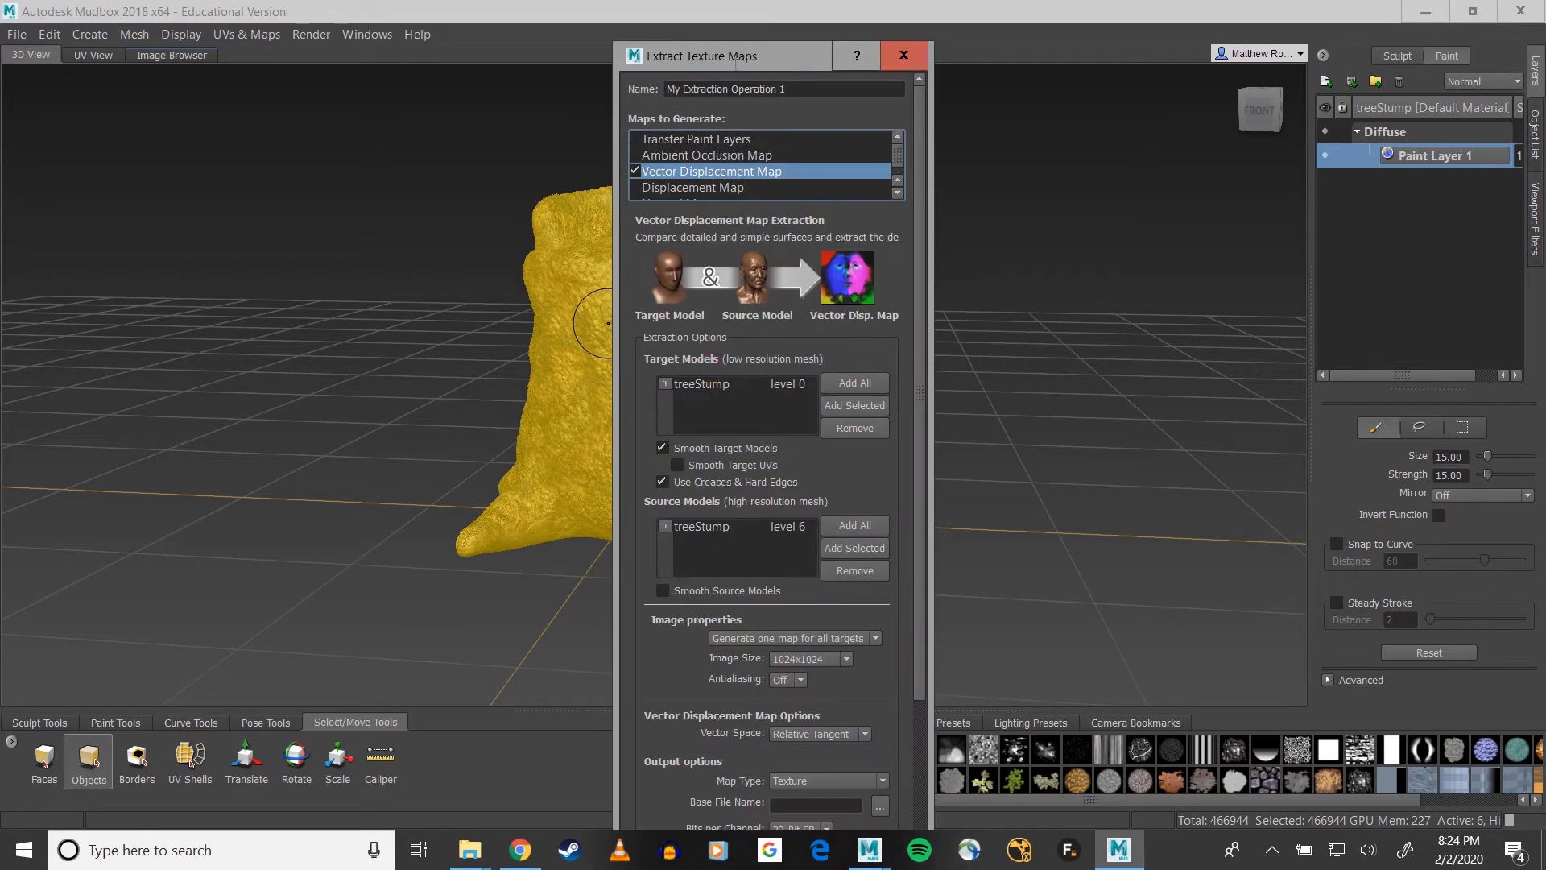
{"action": "left_click_drag", "start_coordinate": [709, 55], "coordinate": [683, 13]}
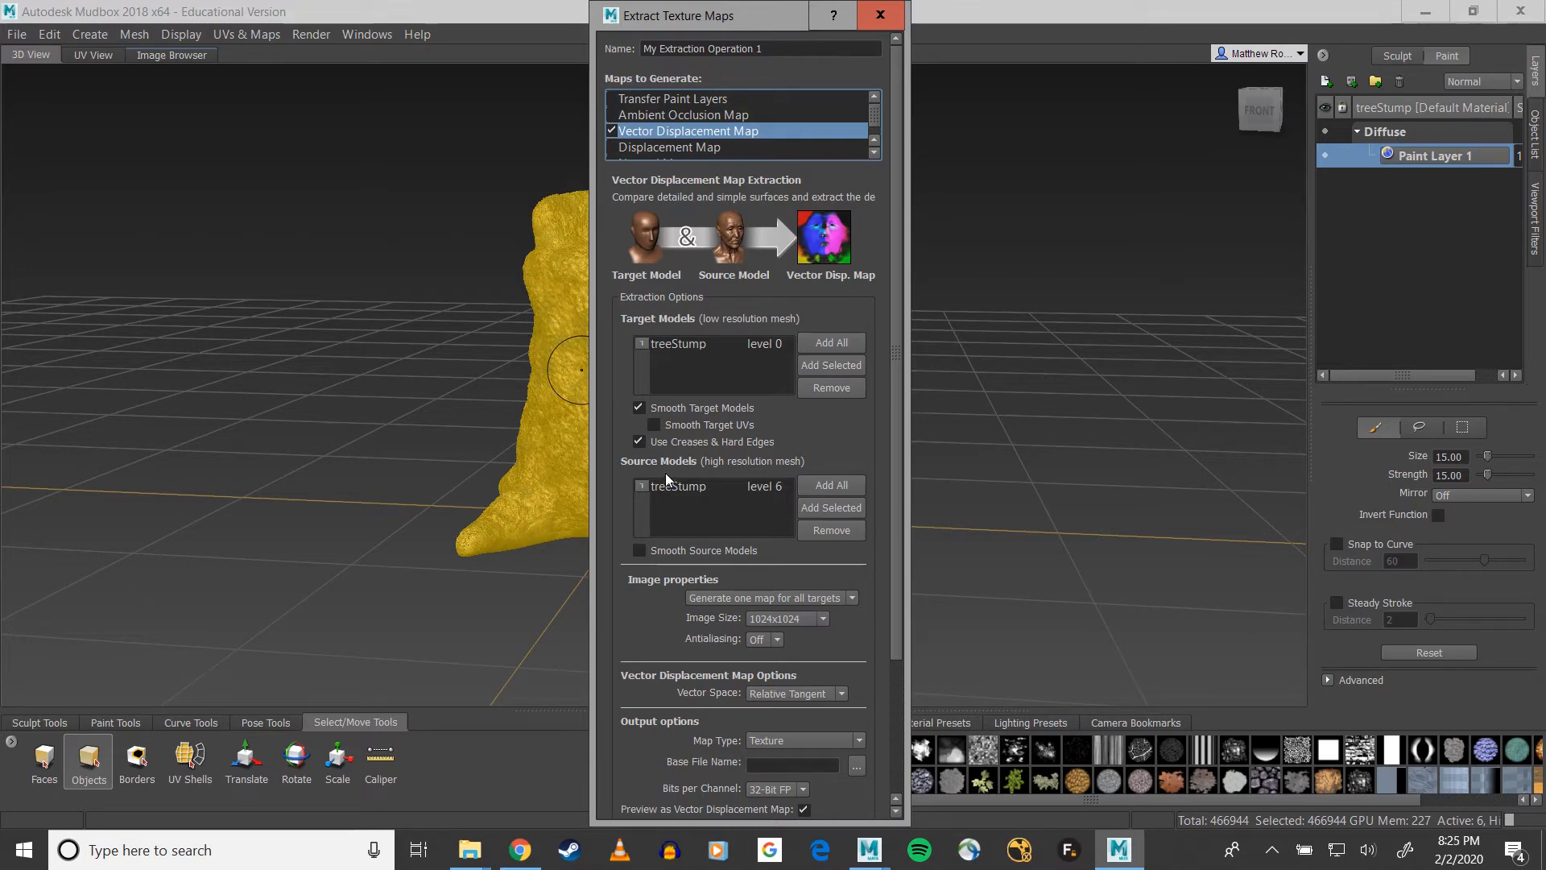
Step: Turn off Smooth Target Models, and set the image size to 4096x4096 and the vector space to Absolute Tangent
{"action": "left_click", "coordinate": [639, 407]}
{"action": "scroll", "coordinate": [627, 409], "scroll_direction": "down", "scroll_amount": 3}
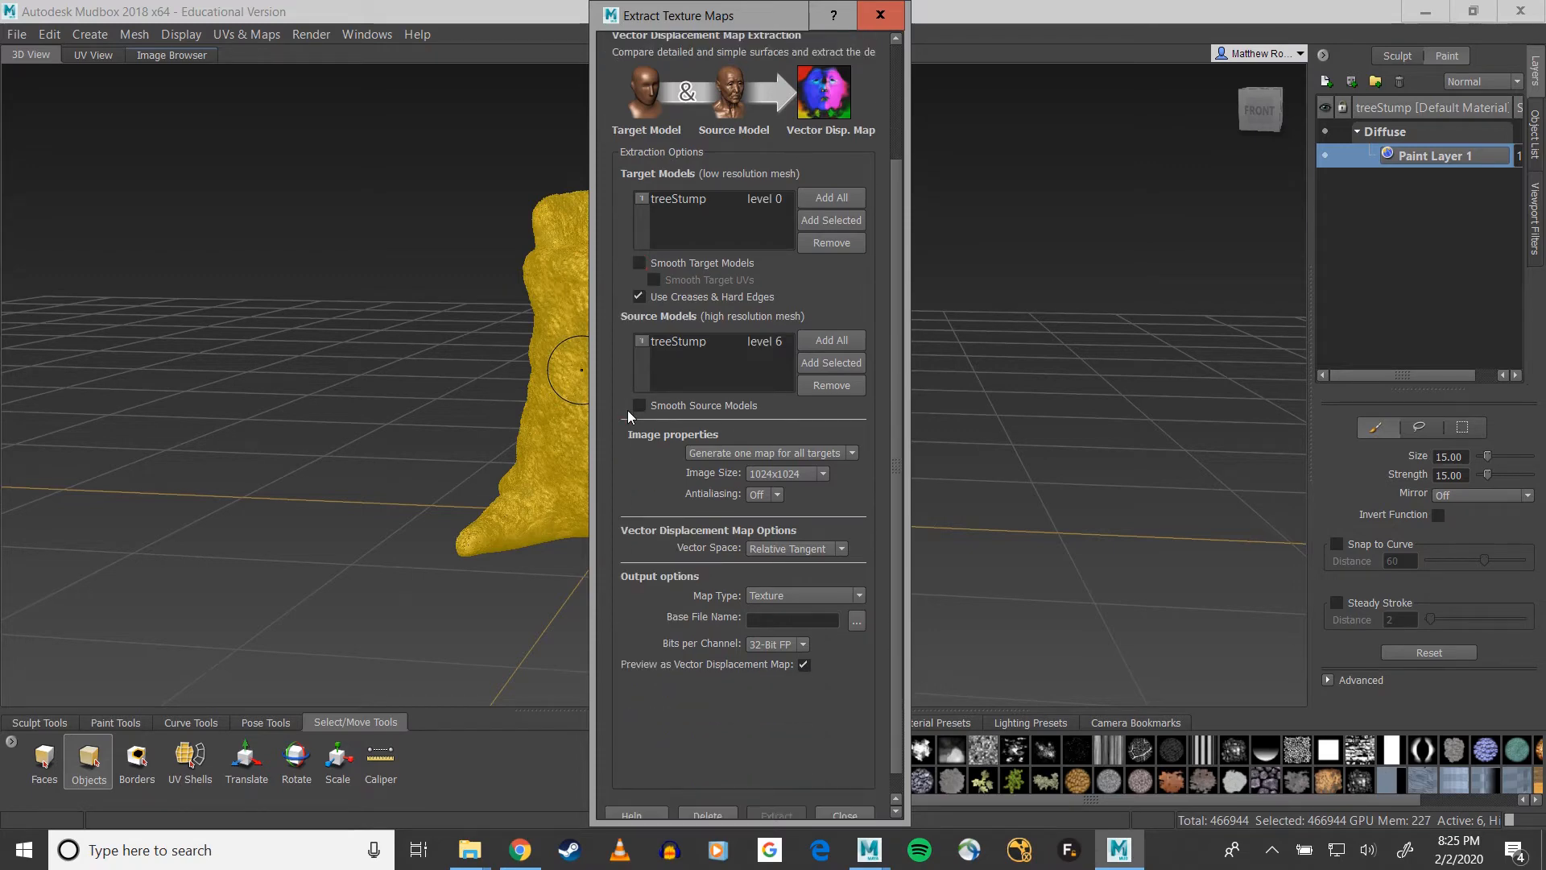
{"action": "left_click", "coordinate": [790, 452]}
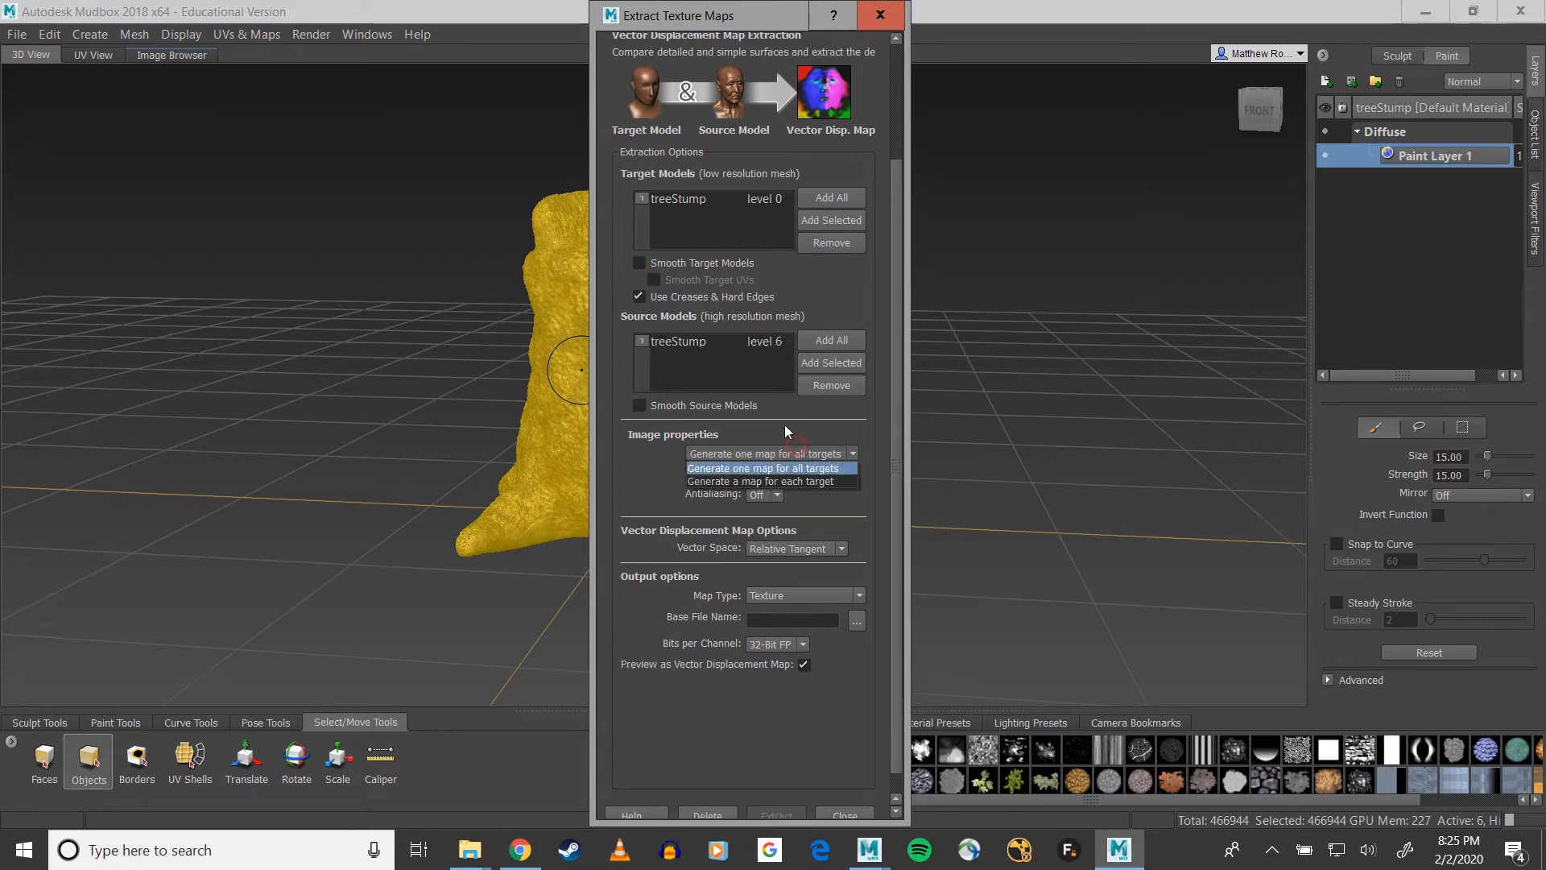
{"action": "left_click", "coordinate": [784, 423]}
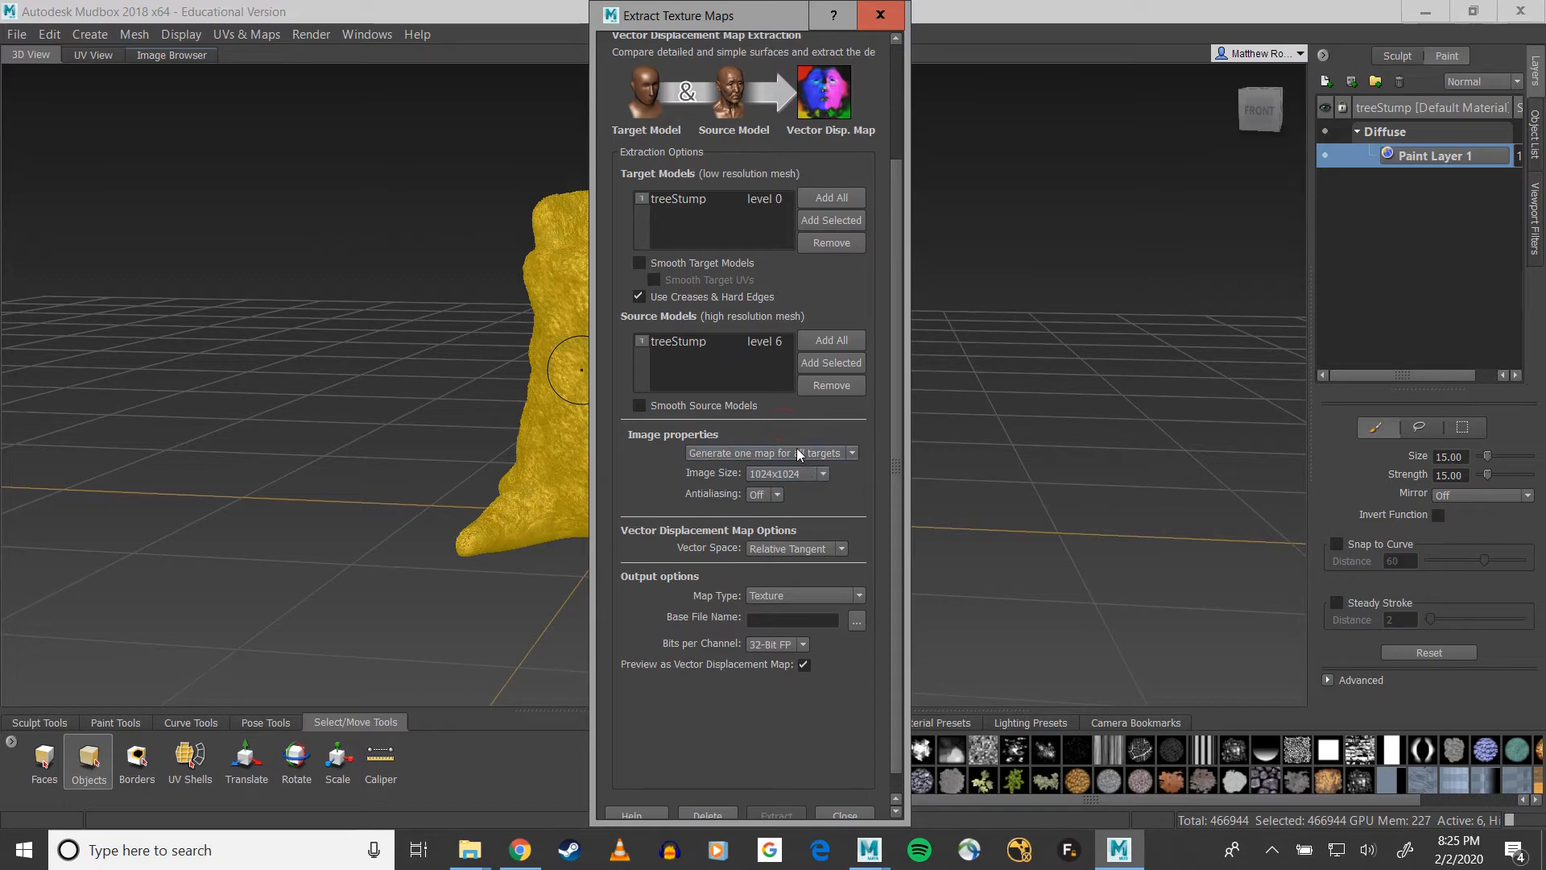
{"action": "left_click", "coordinate": [804, 475]}
{"action": "left_click", "coordinate": [795, 538]}
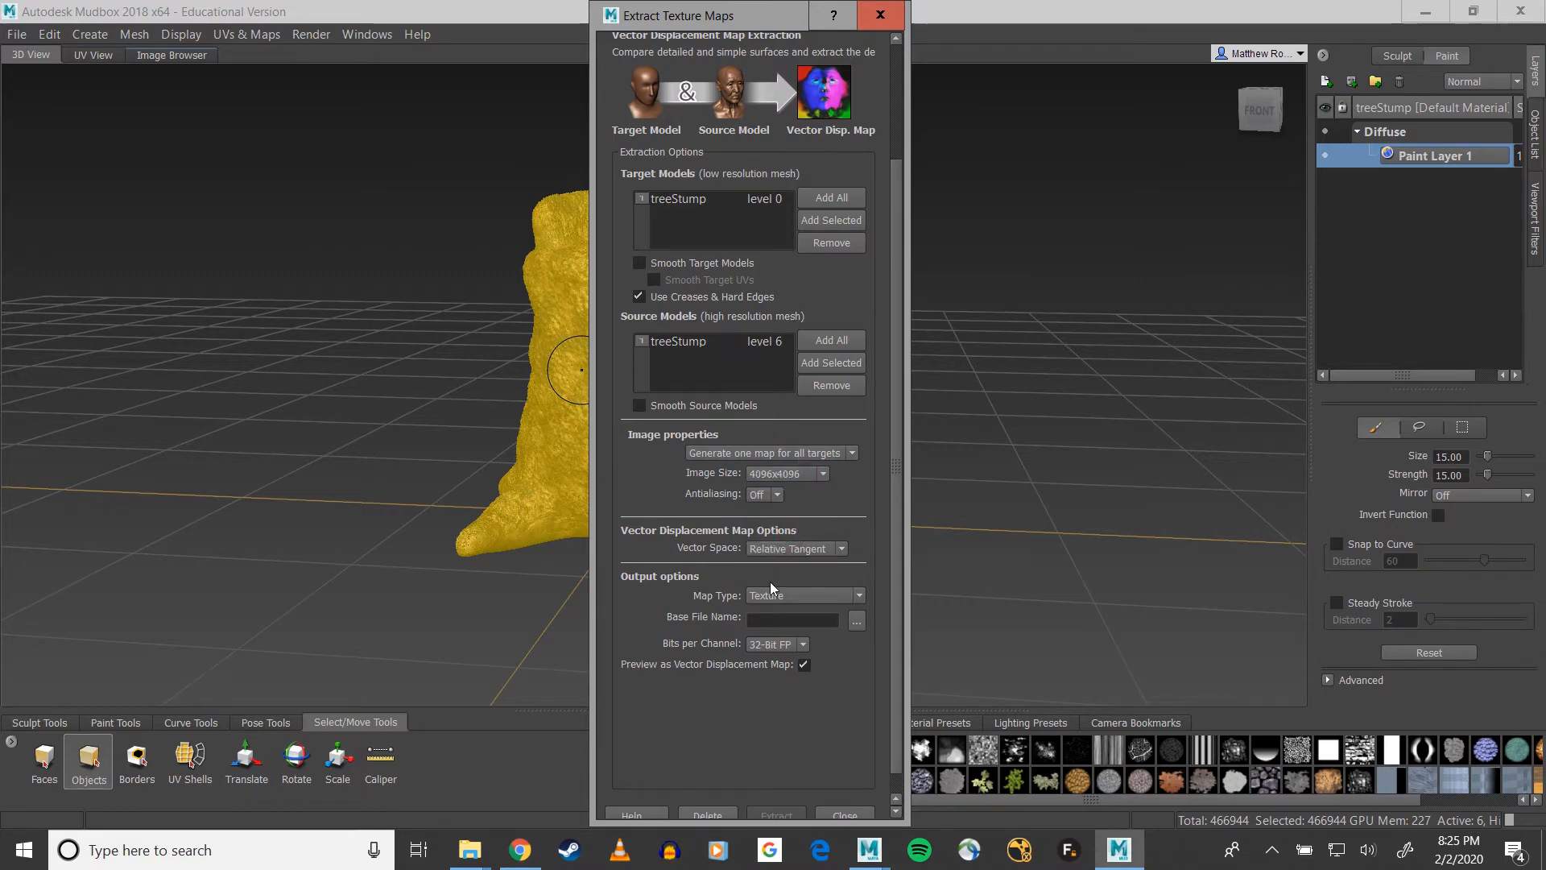
{"action": "left_click", "coordinate": [777, 547]}
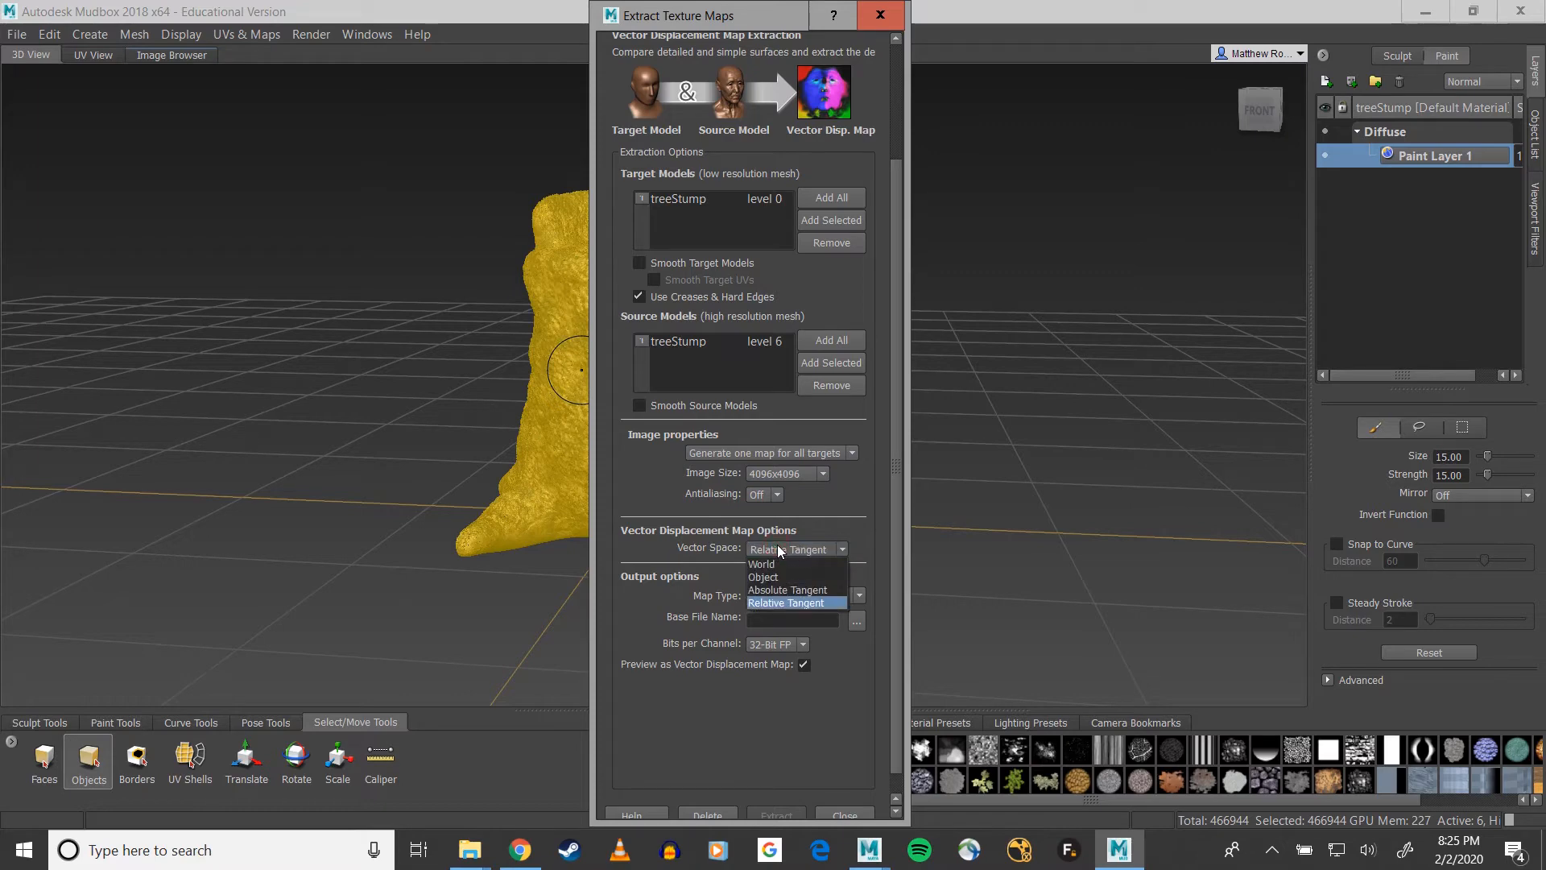
{"action": "left_click", "coordinate": [770, 591]}
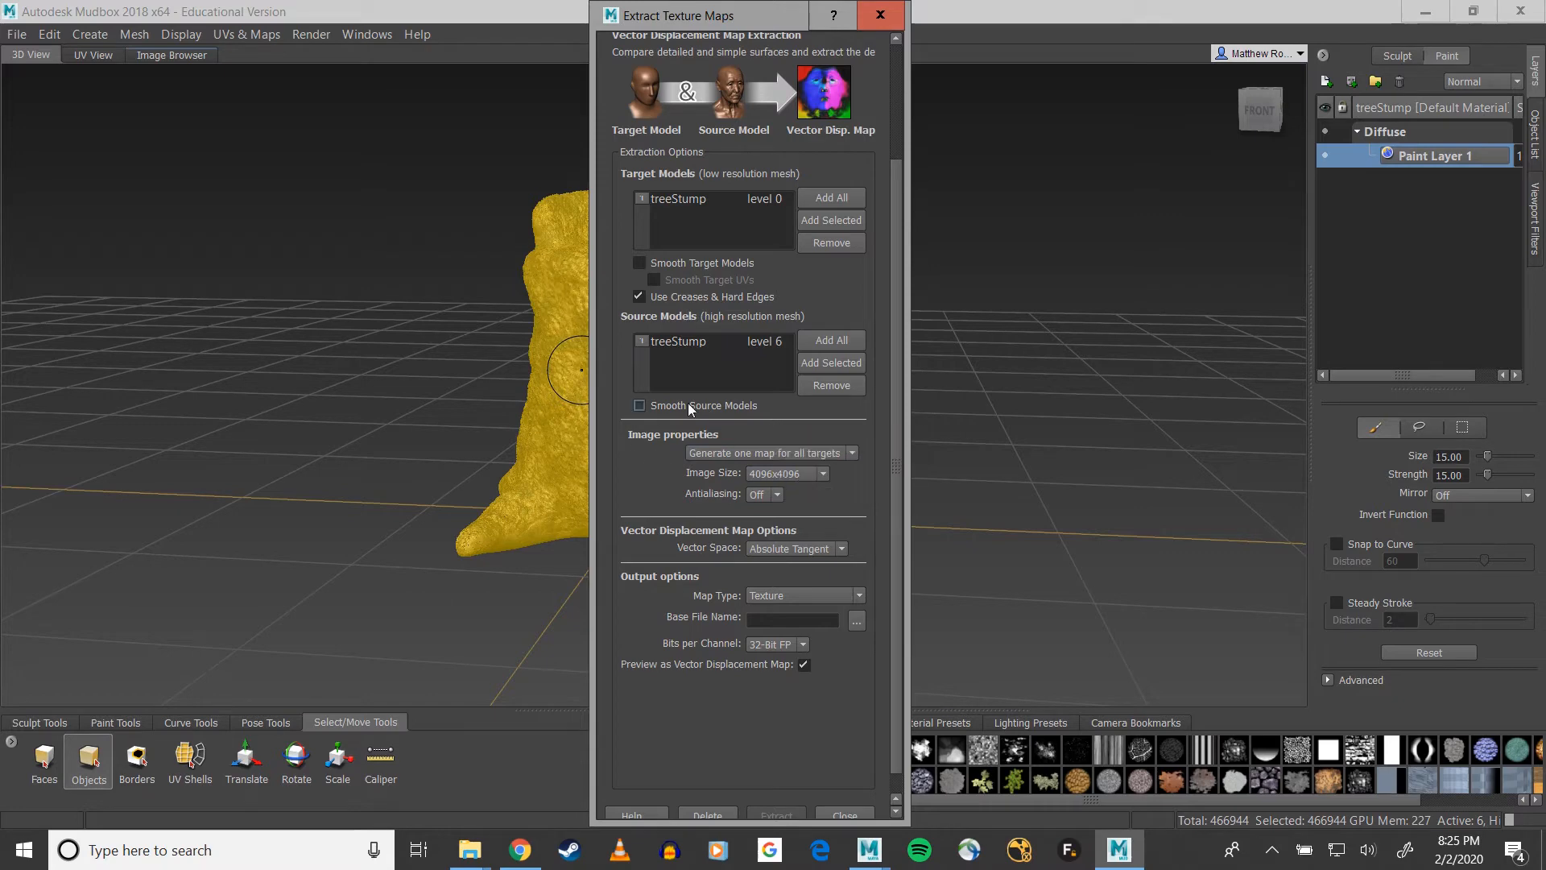
{"action": "scroll", "coordinate": [657, 575], "scroll_direction": "up", "scroll_amount": 3}
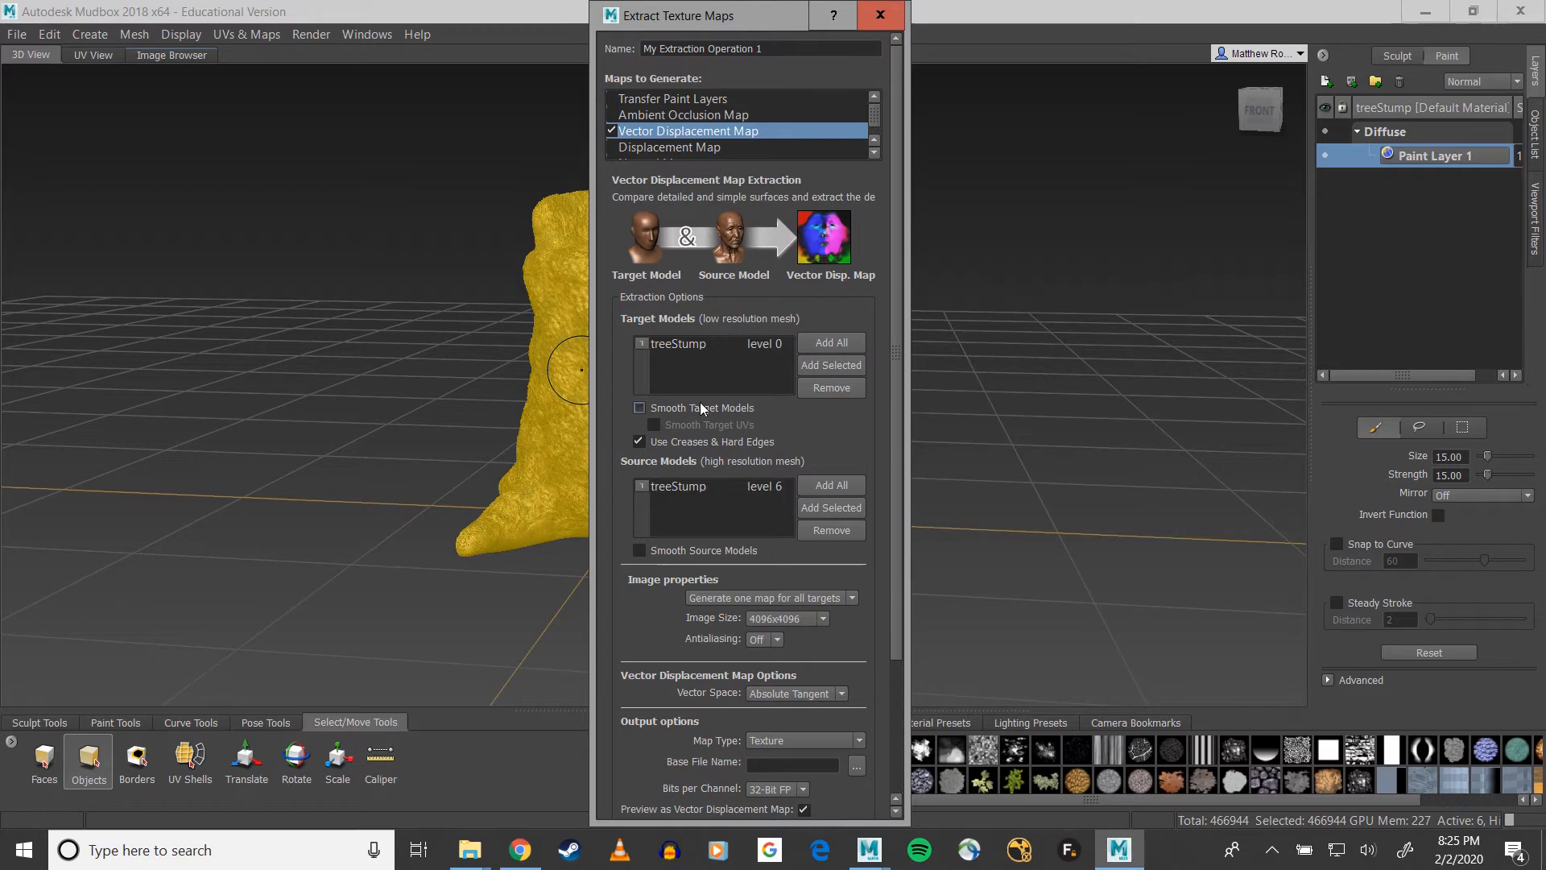
{"action": "scroll", "coordinate": [658, 677], "scroll_direction": "down", "scroll_amount": 3}
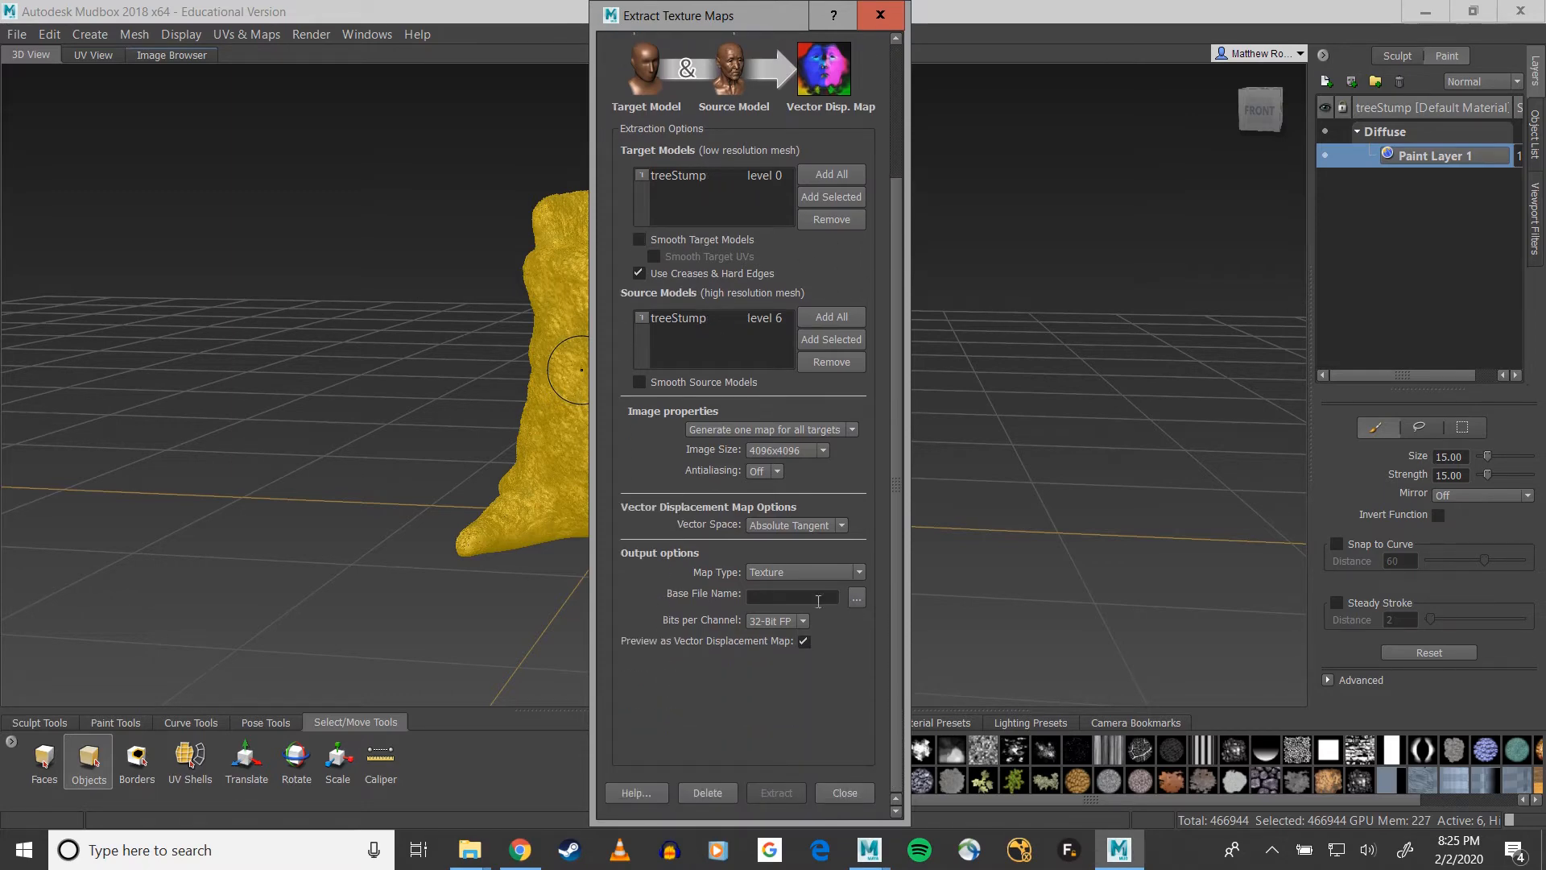
Step: Enter treestump_vdis as the map's base file name and choose OpenEXR [32 bit Floating Point, RGBA] as its file type
{"action": "left_click", "coordinate": [781, 598]}
{"action": "type", "text": "trees"}
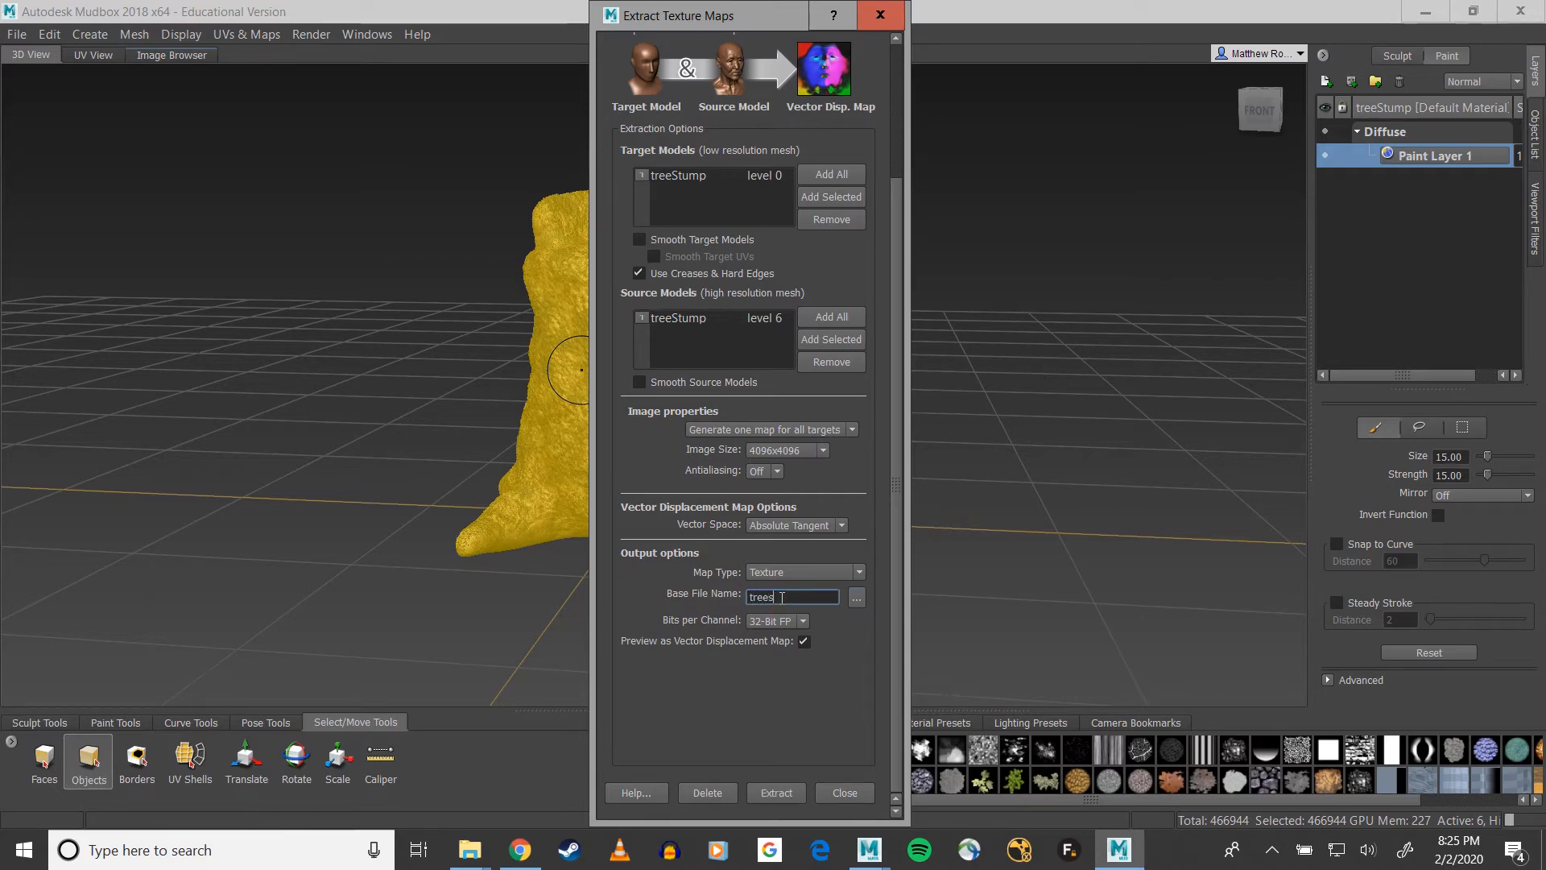
{"action": "type", "text": "tump"}
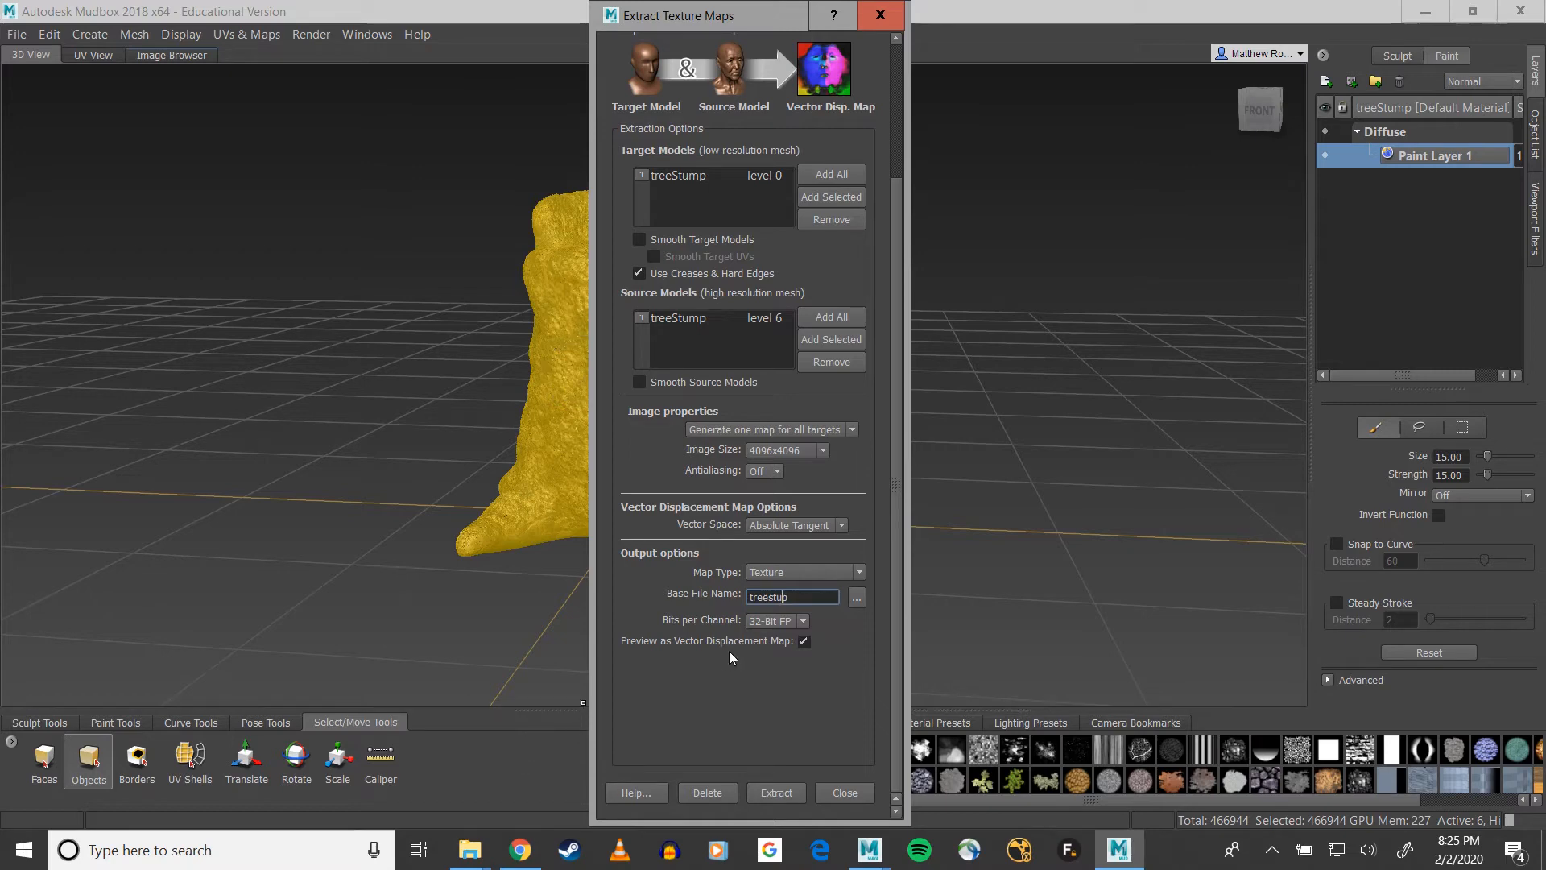
{"action": "type", "text": "_vdis"}
{"action": "left_click", "coordinate": [851, 601]}
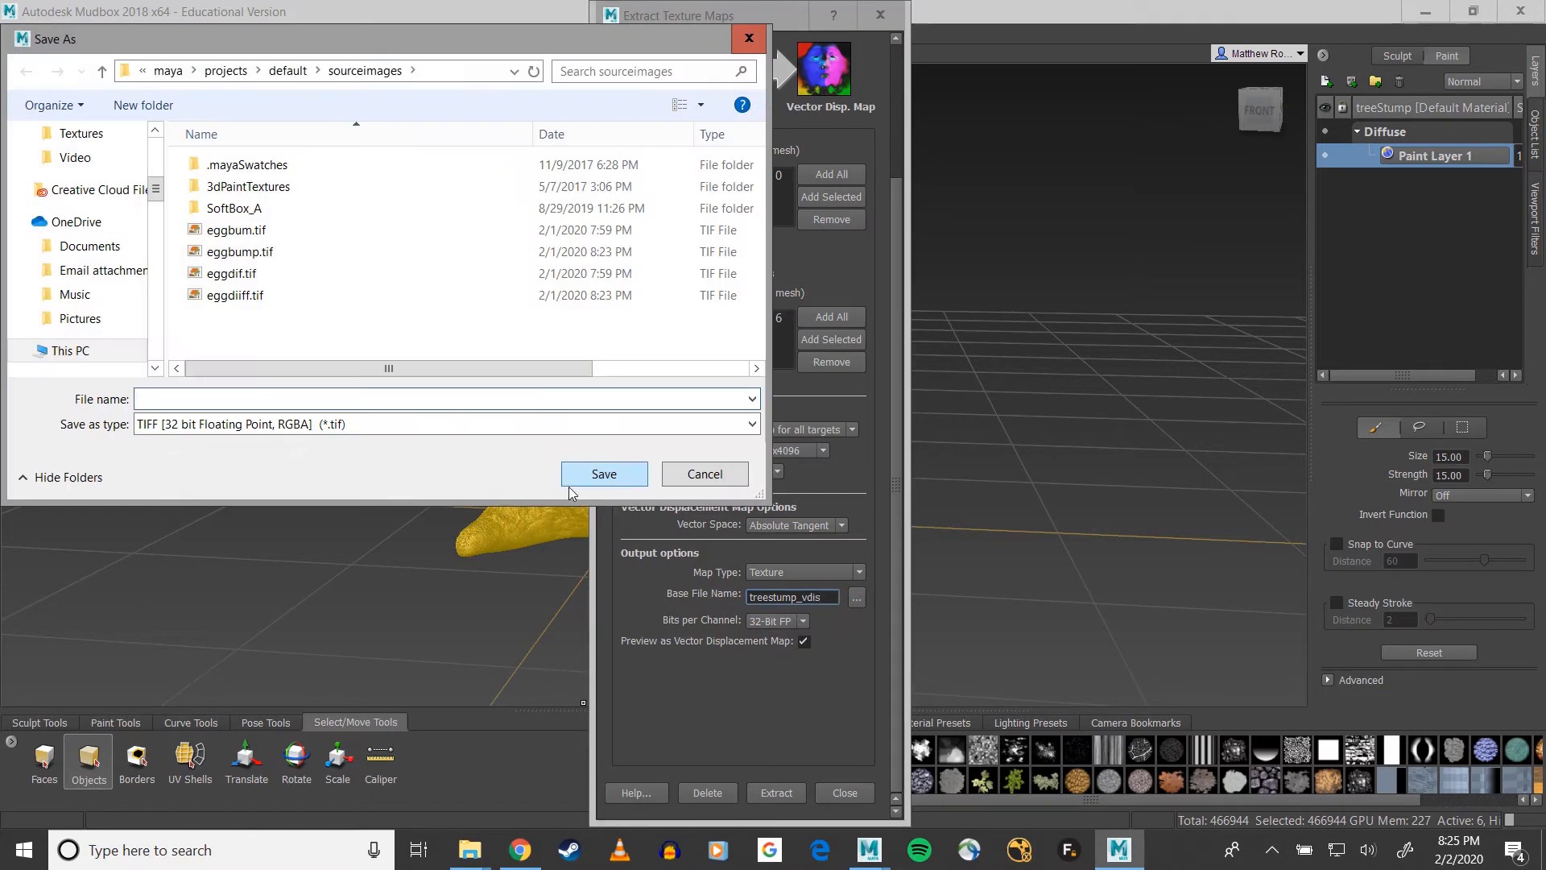
{"action": "left_click", "coordinate": [243, 420]}
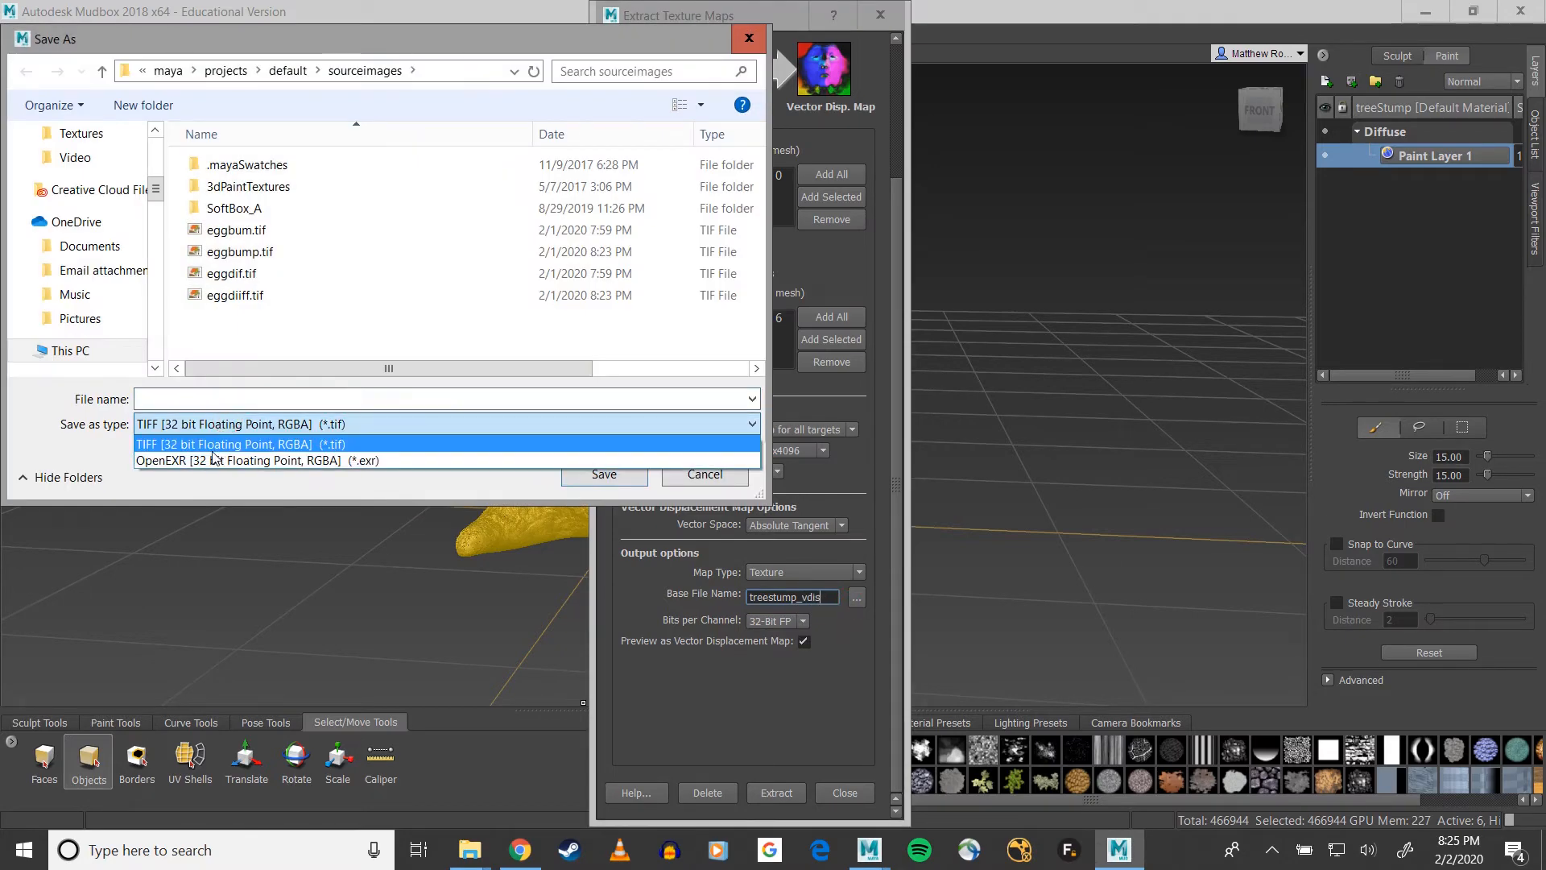
{"action": "left_click", "coordinate": [214, 450]}
{"action": "left_click", "coordinate": [208, 422]}
{"action": "left_click", "coordinate": [201, 456]}
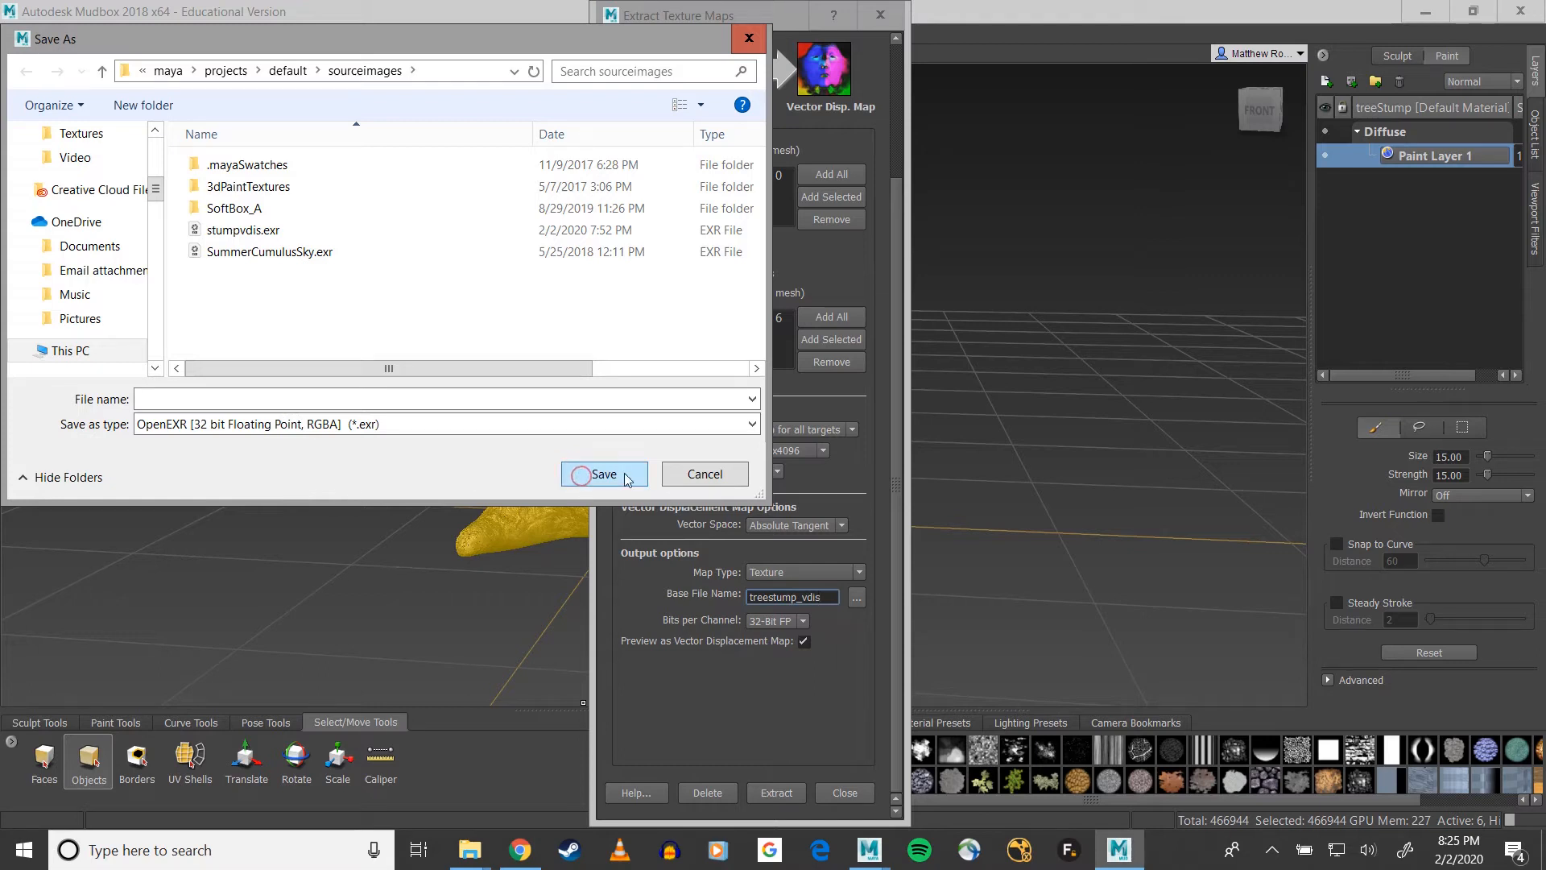
Step: Name the output file treestump_vdis in the sourceimages folder and save it without adding "_vdm" to the name
{"action": "left_click", "coordinate": [310, 395]}
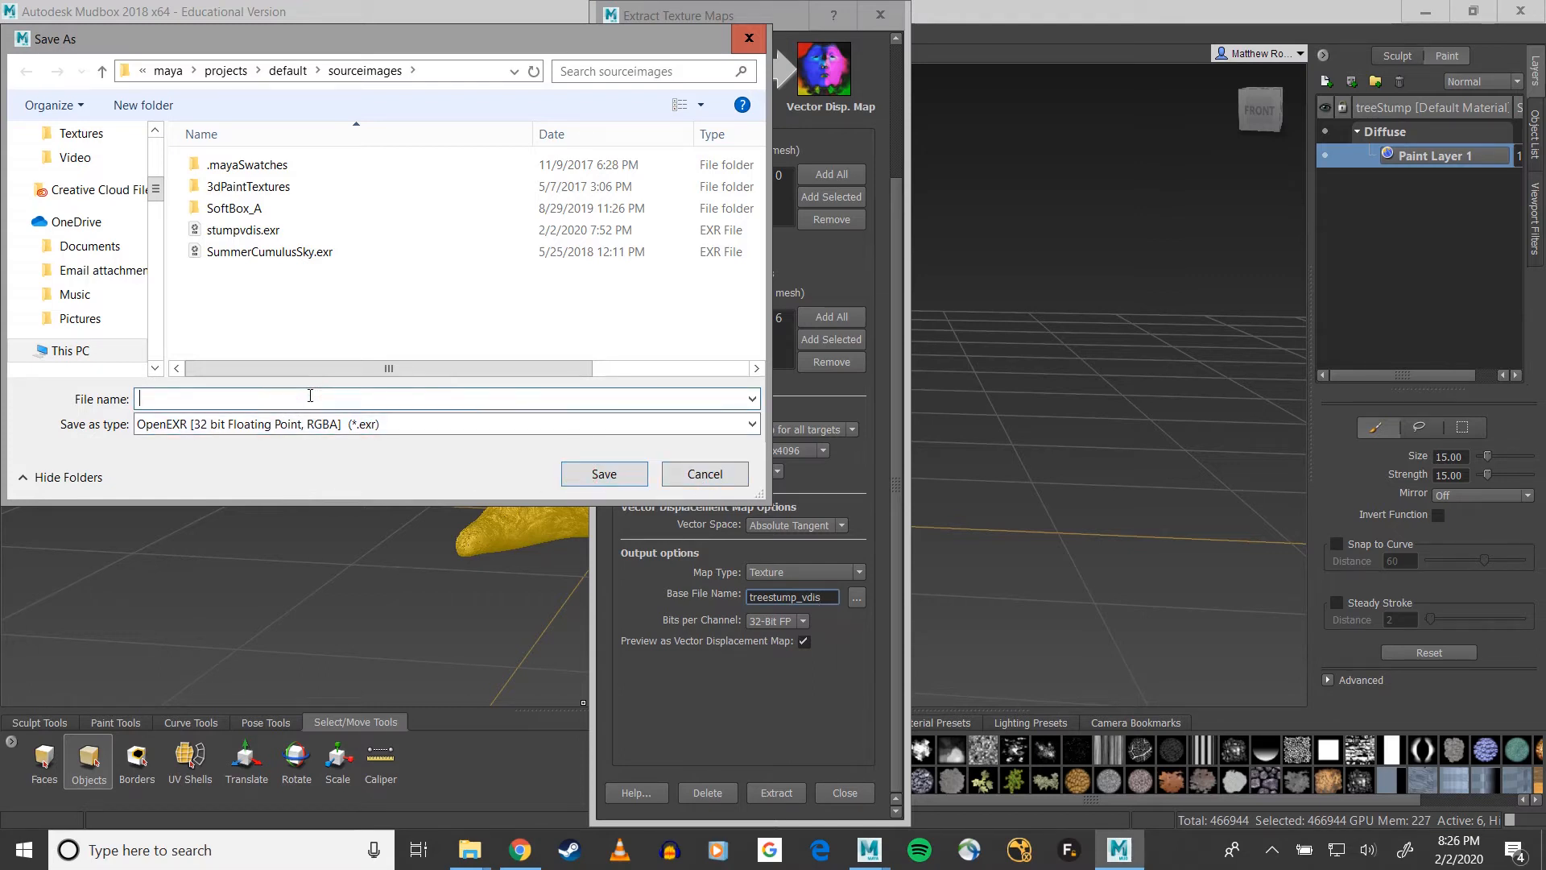
{"action": "type", "text": "treestump_vdis"}
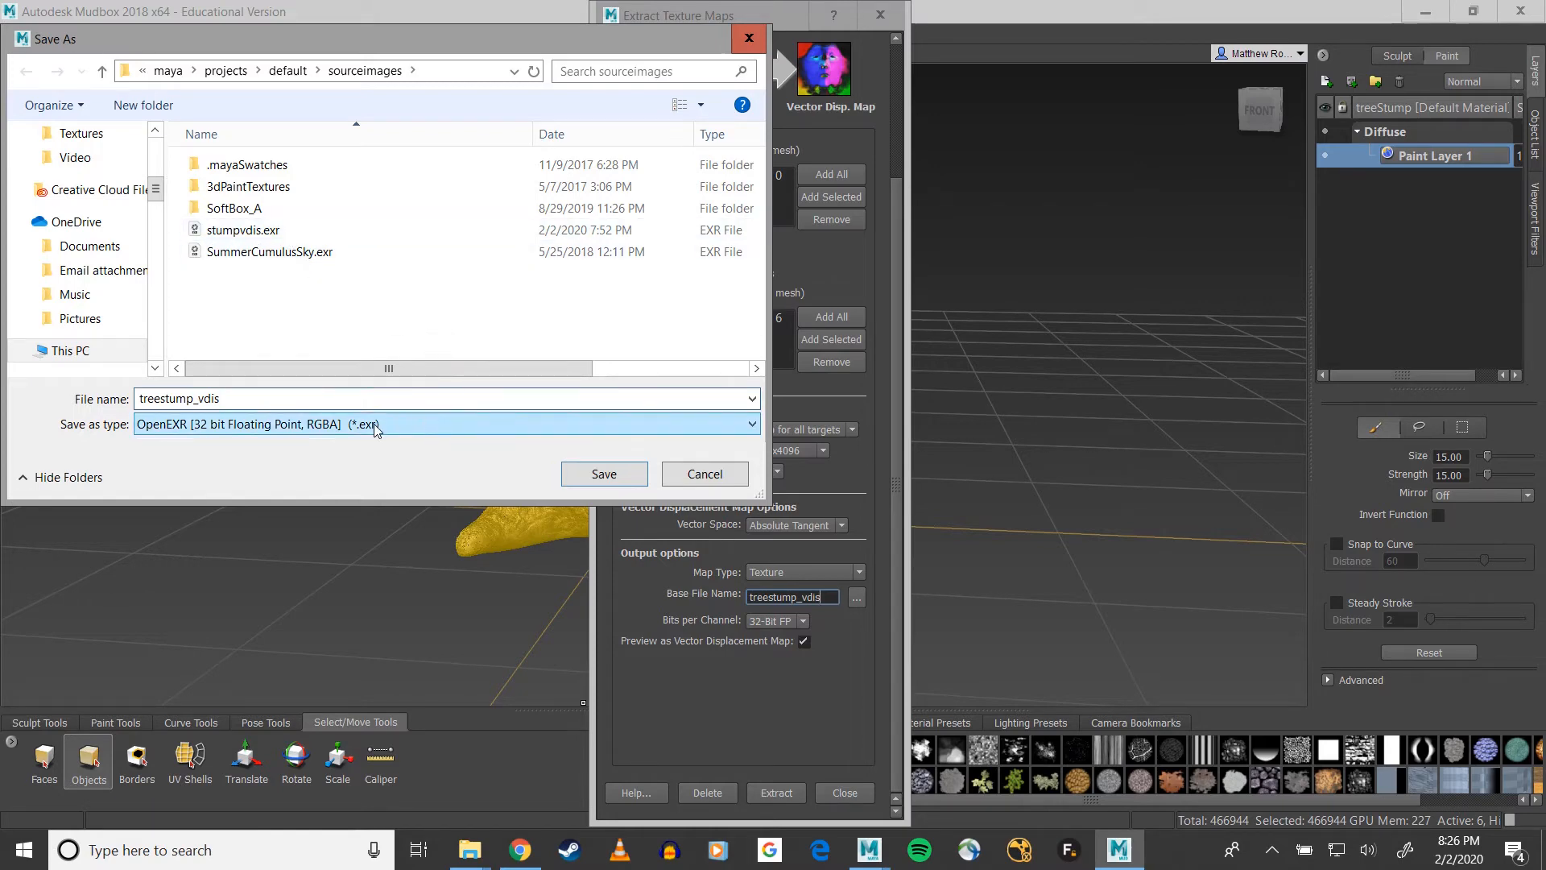
{"action": "left_click", "coordinate": [579, 480]}
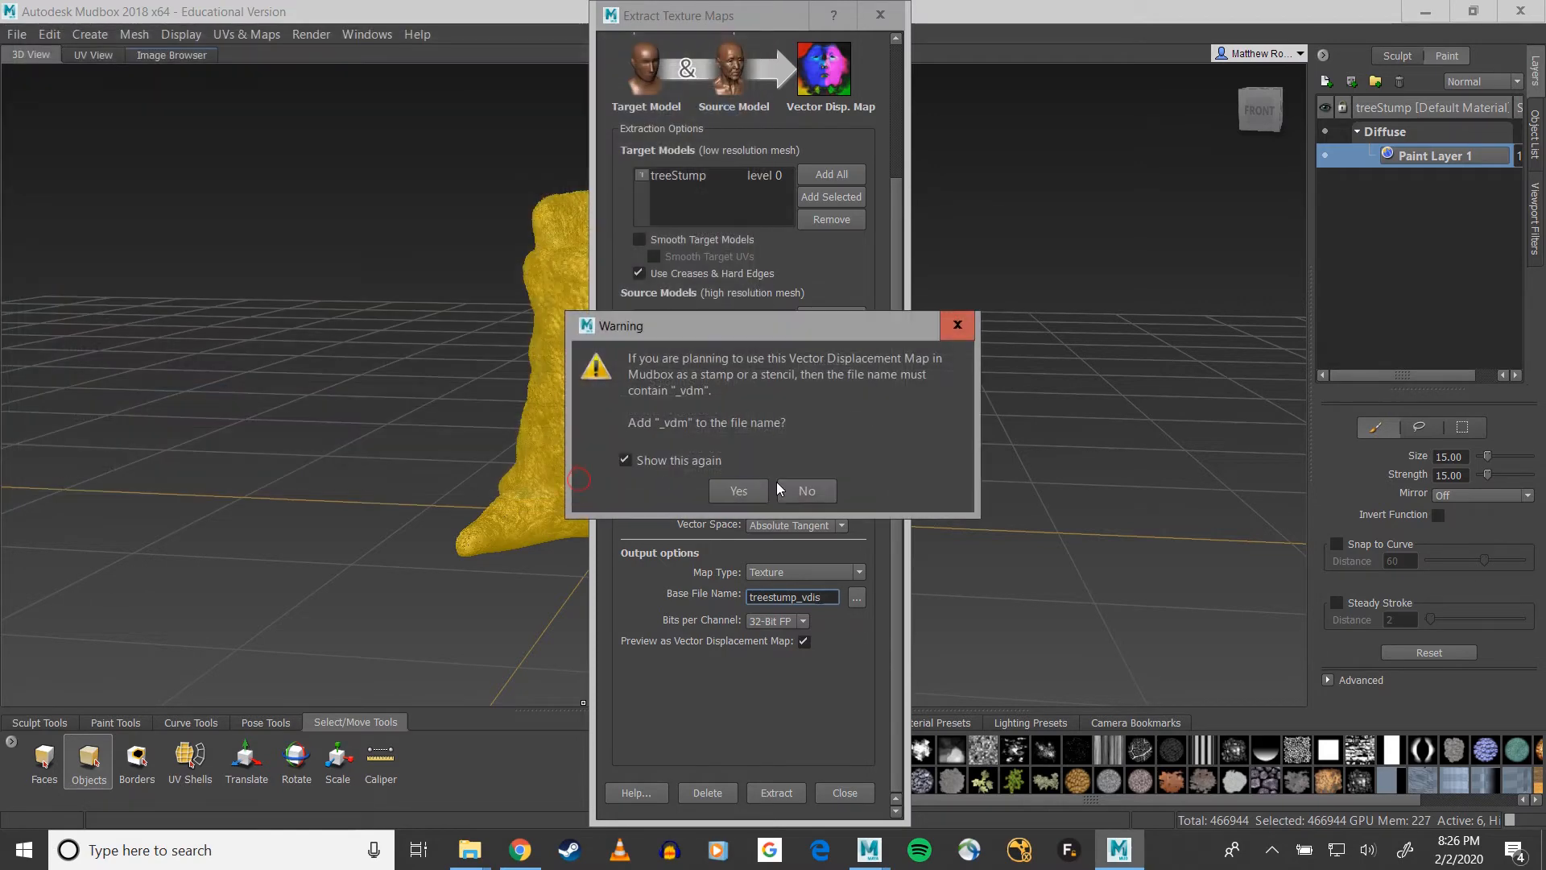
{"action": "left_click", "coordinate": [807, 486]}
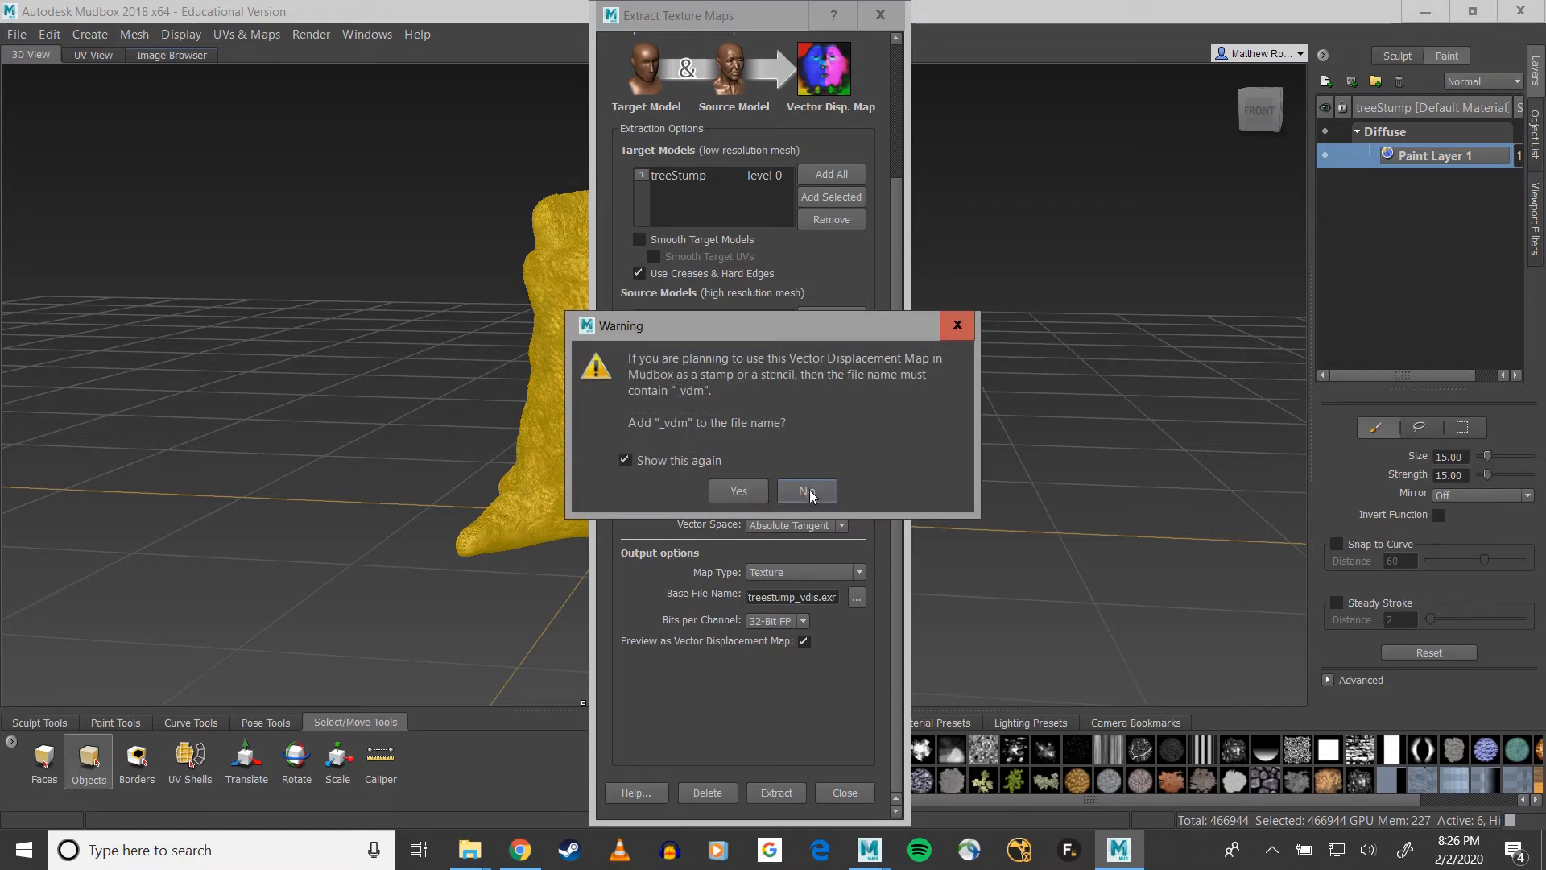
{"action": "left_click", "coordinate": [809, 490]}
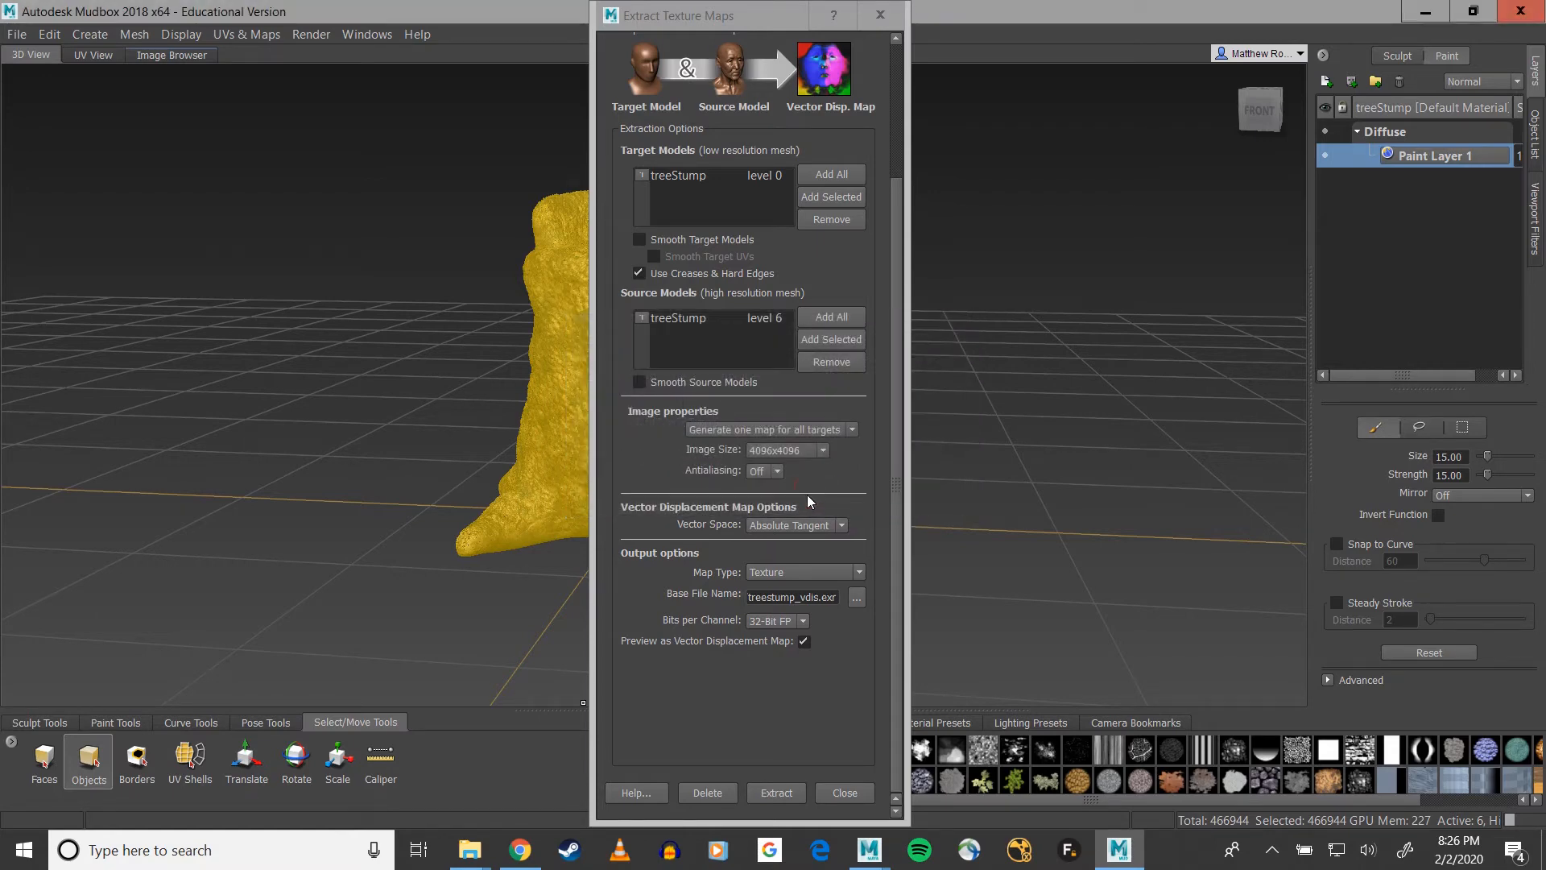
Step: Extract the vector displacement map with the current settings and close the extraction results
{"action": "scroll", "coordinate": [669, 461], "scroll_direction": "up", "scroll_amount": 3}
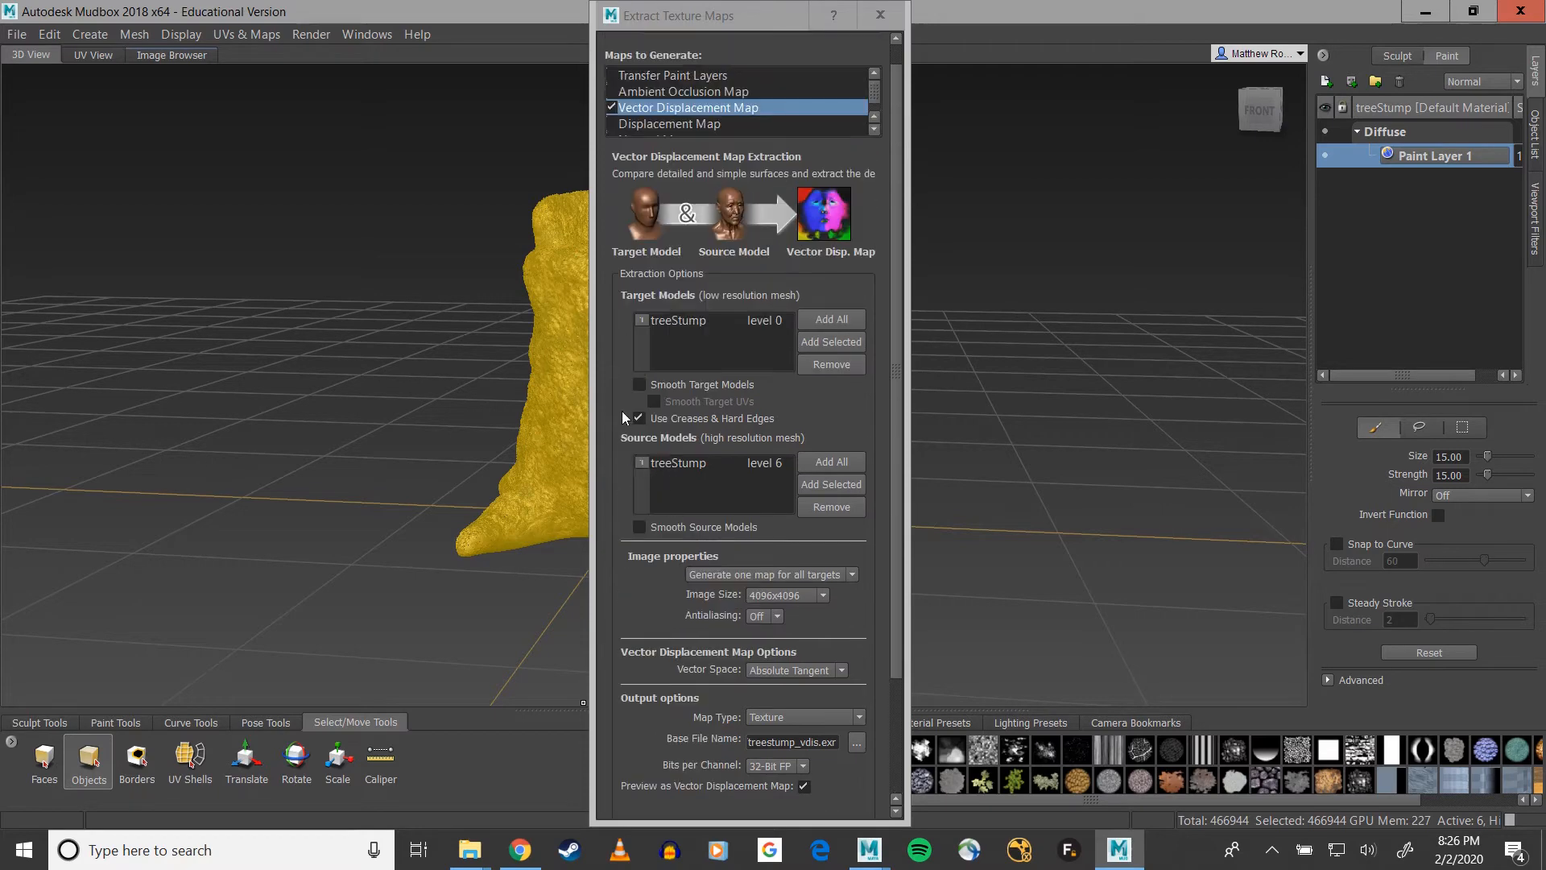
{"action": "scroll", "coordinate": [621, 411], "scroll_direction": "down", "scroll_amount": 3}
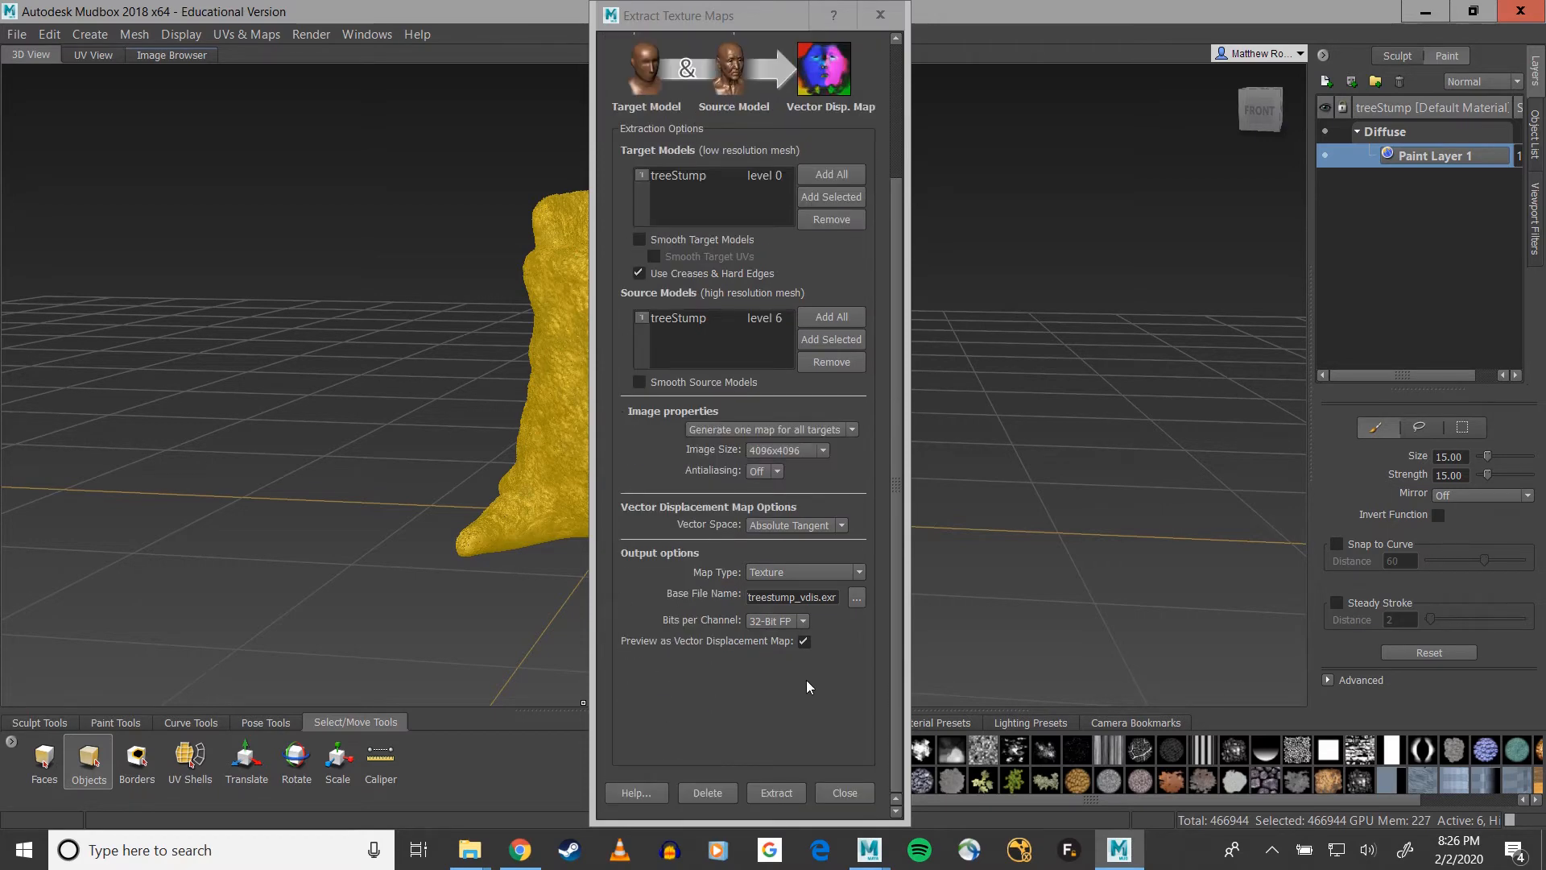
{"action": "left_click", "coordinate": [774, 793]}
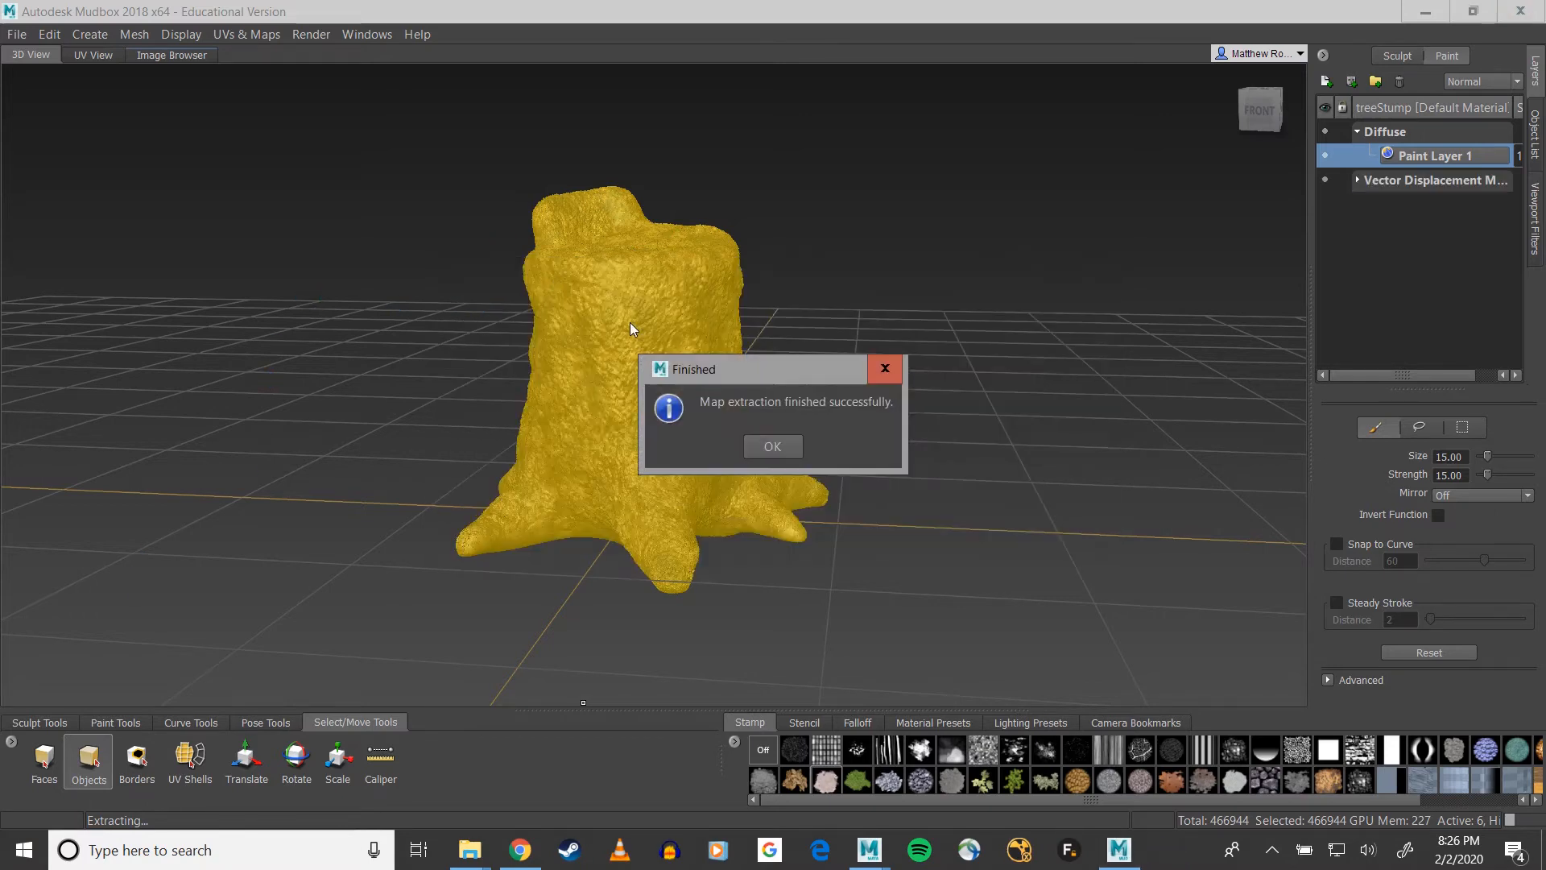
{"action": "left_click", "coordinate": [773, 447]}
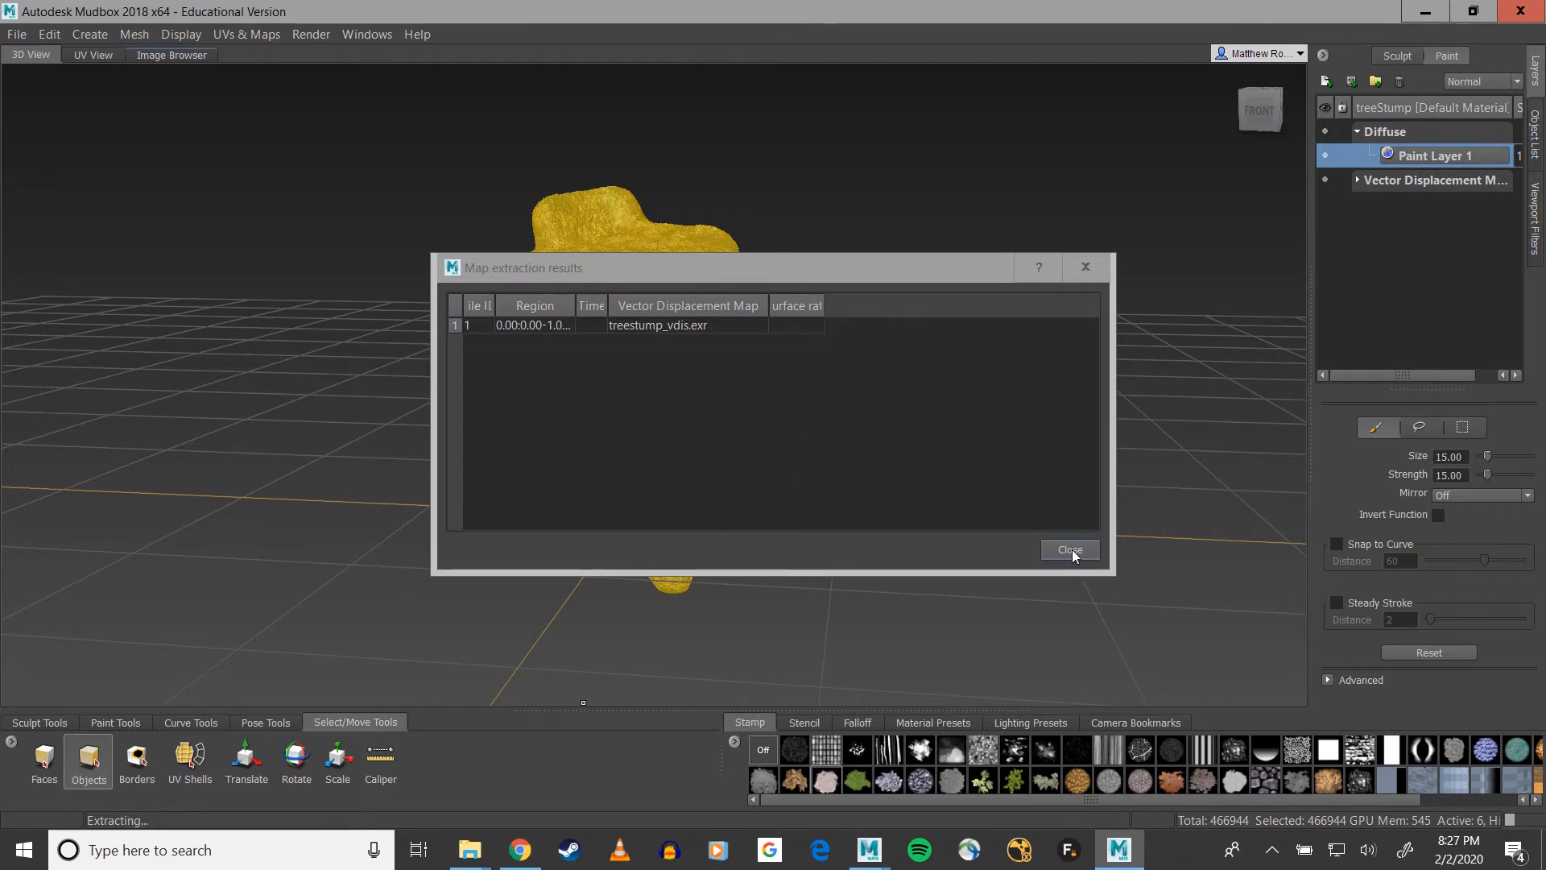
{"action": "left_click", "coordinate": [1070, 549]}
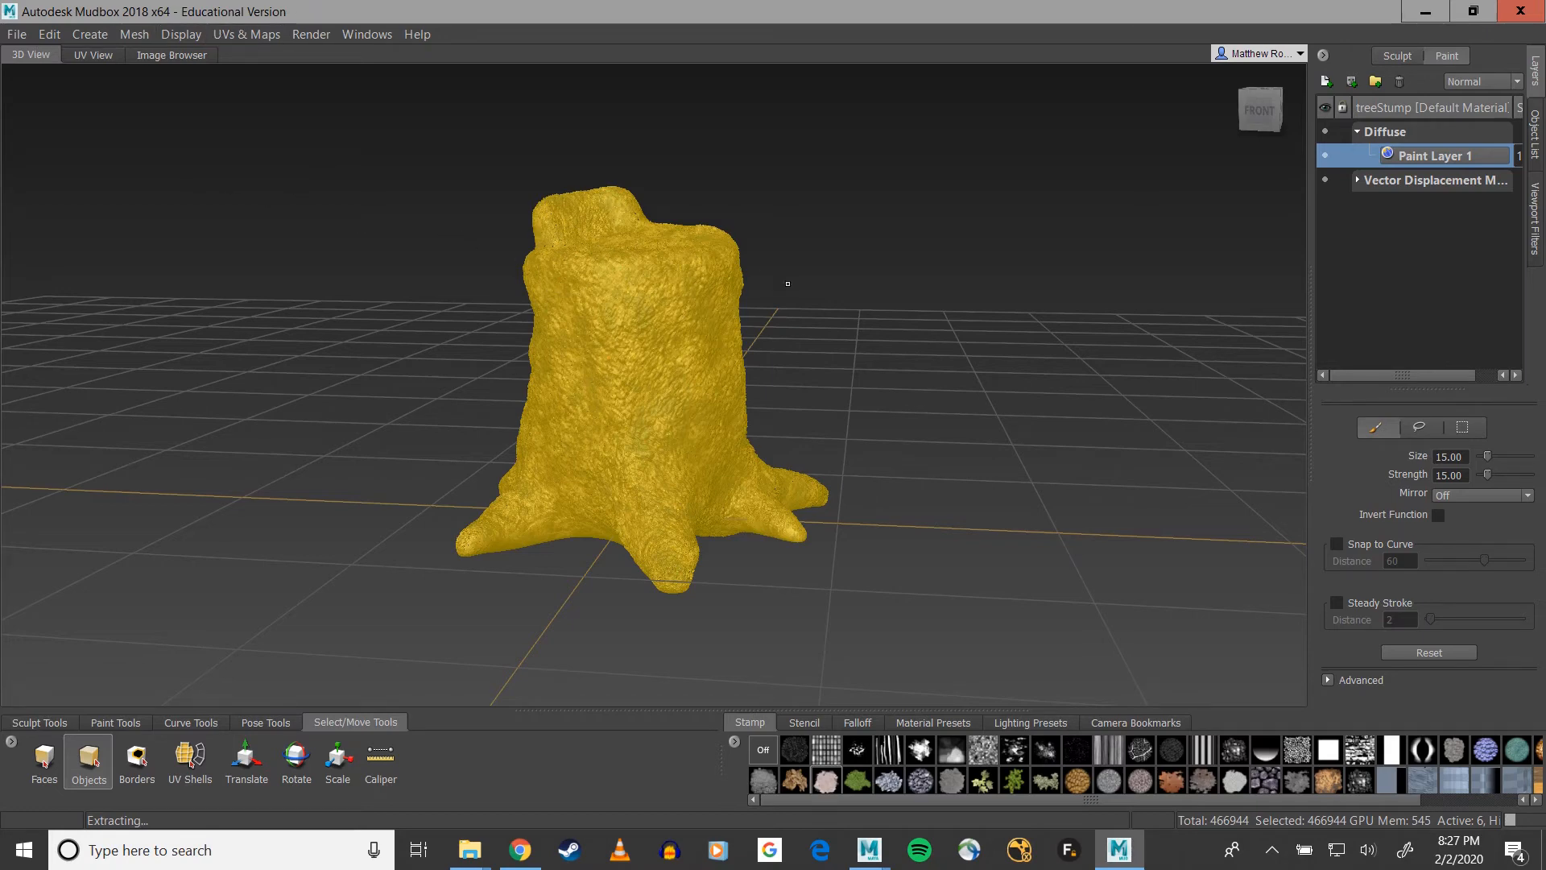
{"action": "left_click", "coordinate": [225, 33]}
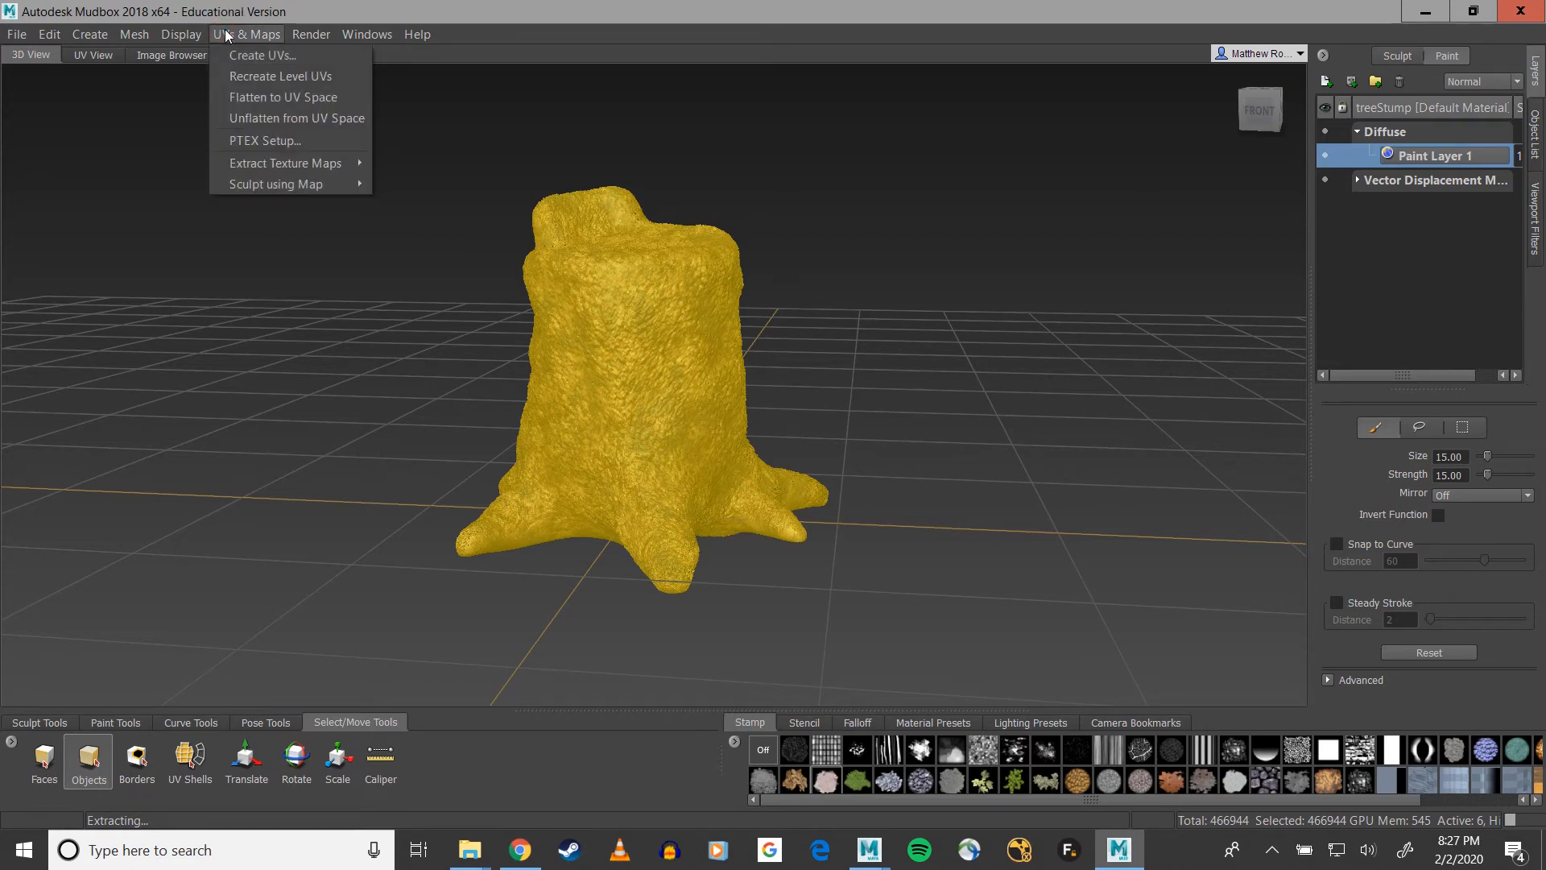
{"action": "mouse_move", "coordinate": [190, 36]}
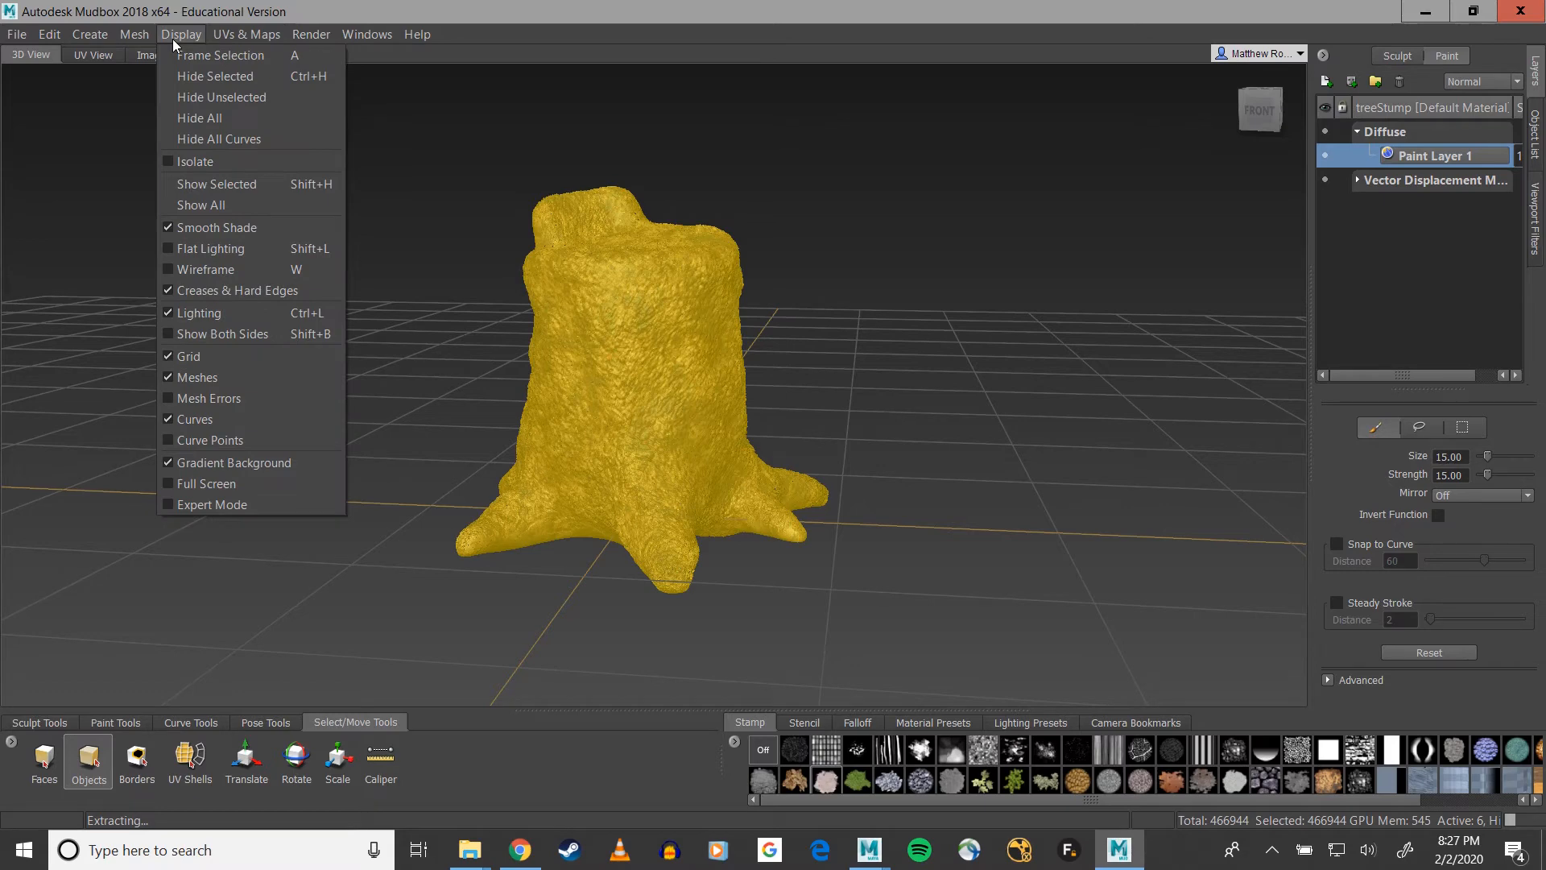
{"action": "mouse_move", "coordinate": [141, 44]}
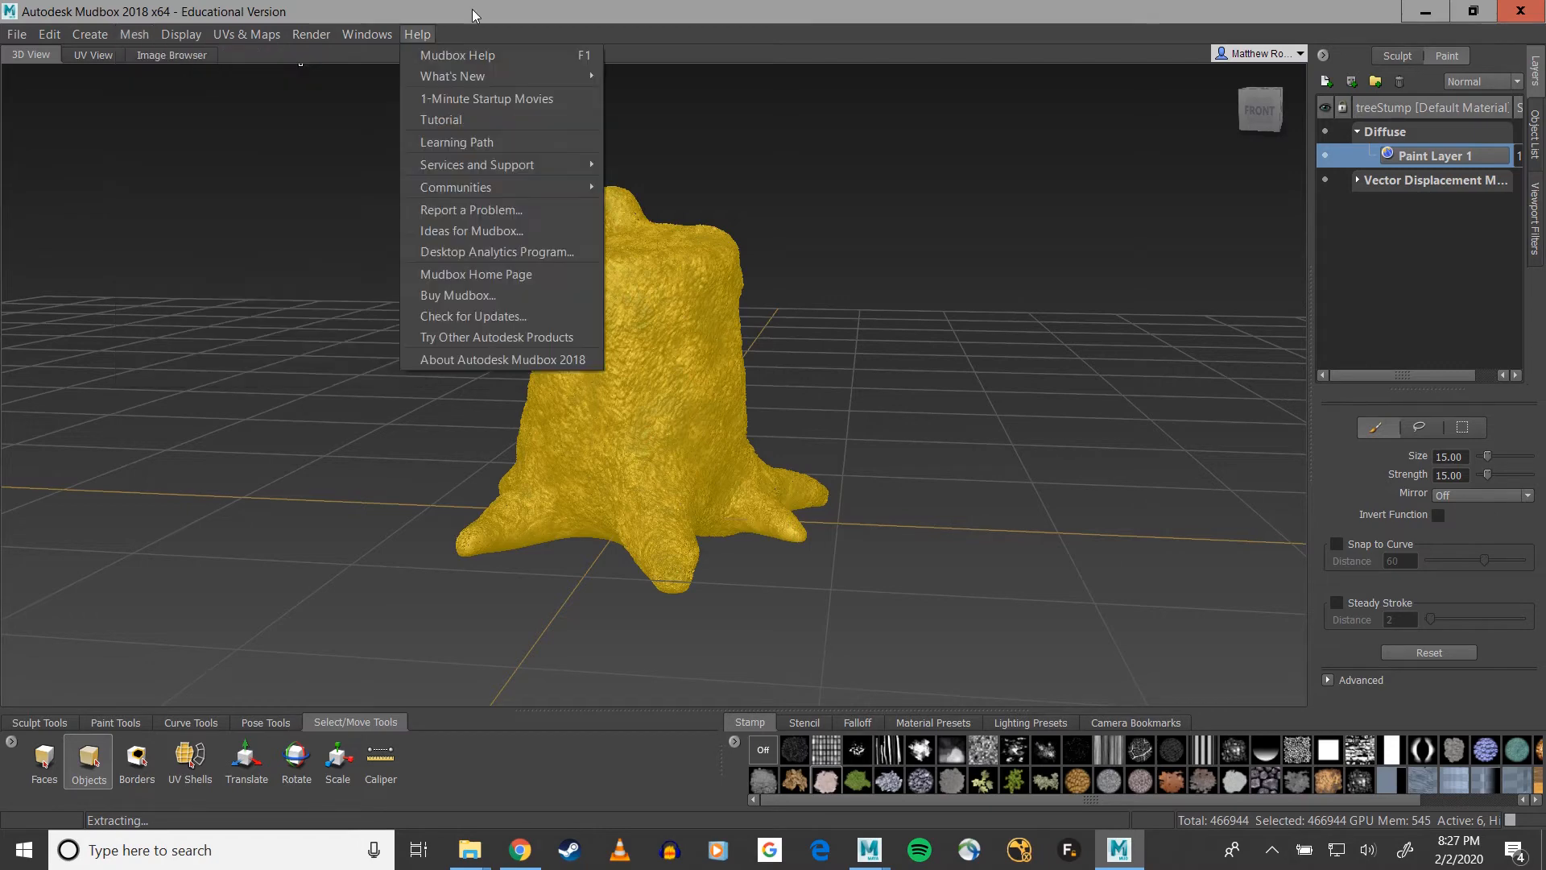
{"action": "left_click", "coordinate": [472, 8]}
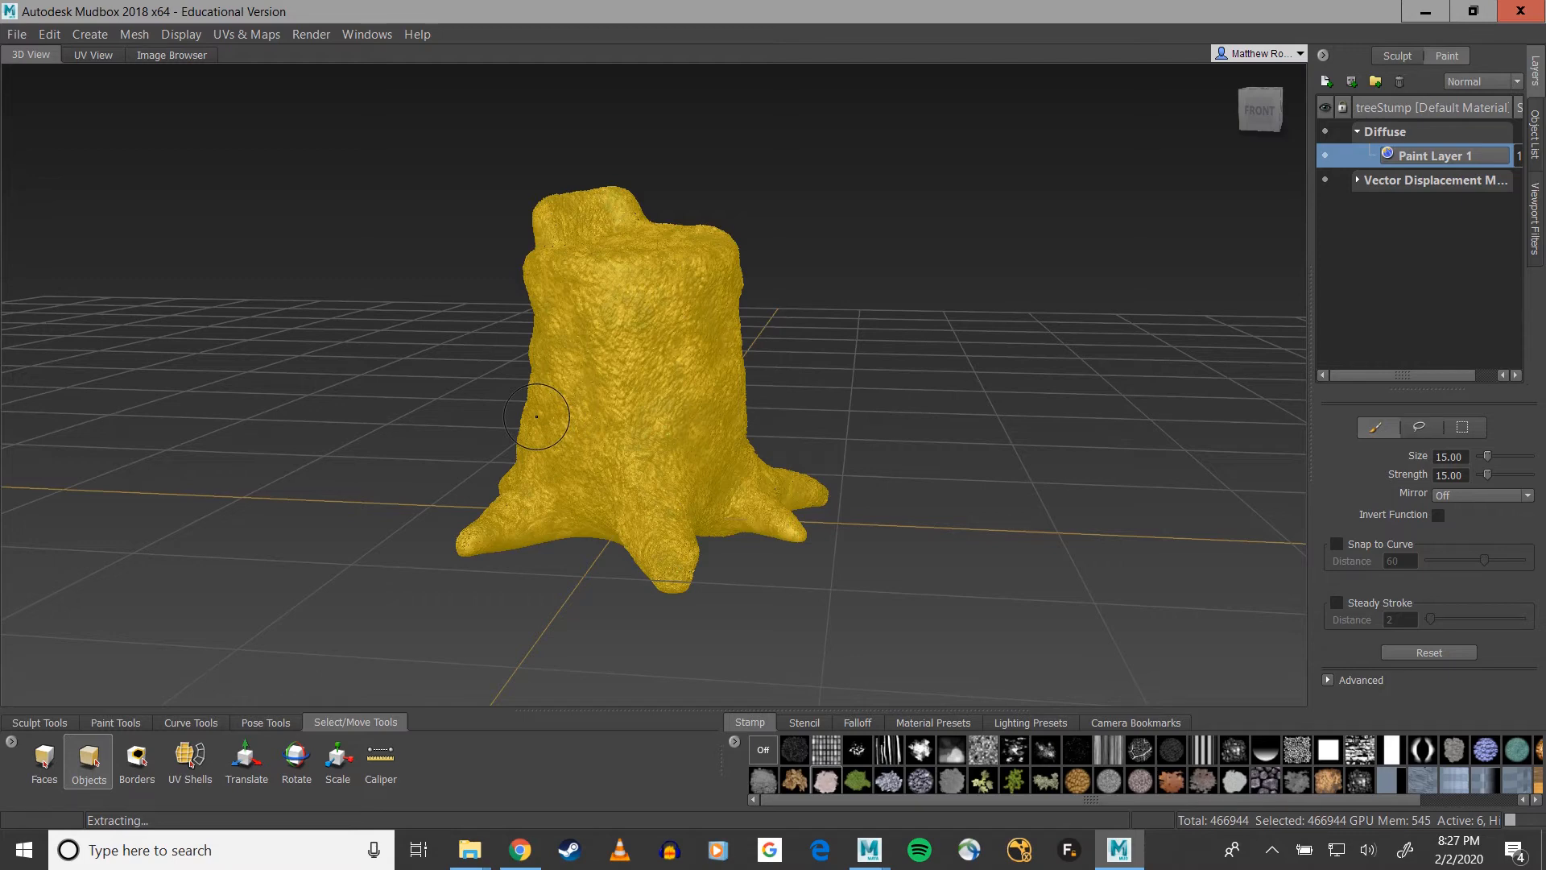
Step: Step the tree stump mesh down to its lowest subdivision level, level 0
{"action": "left_click", "coordinate": [135, 34]}
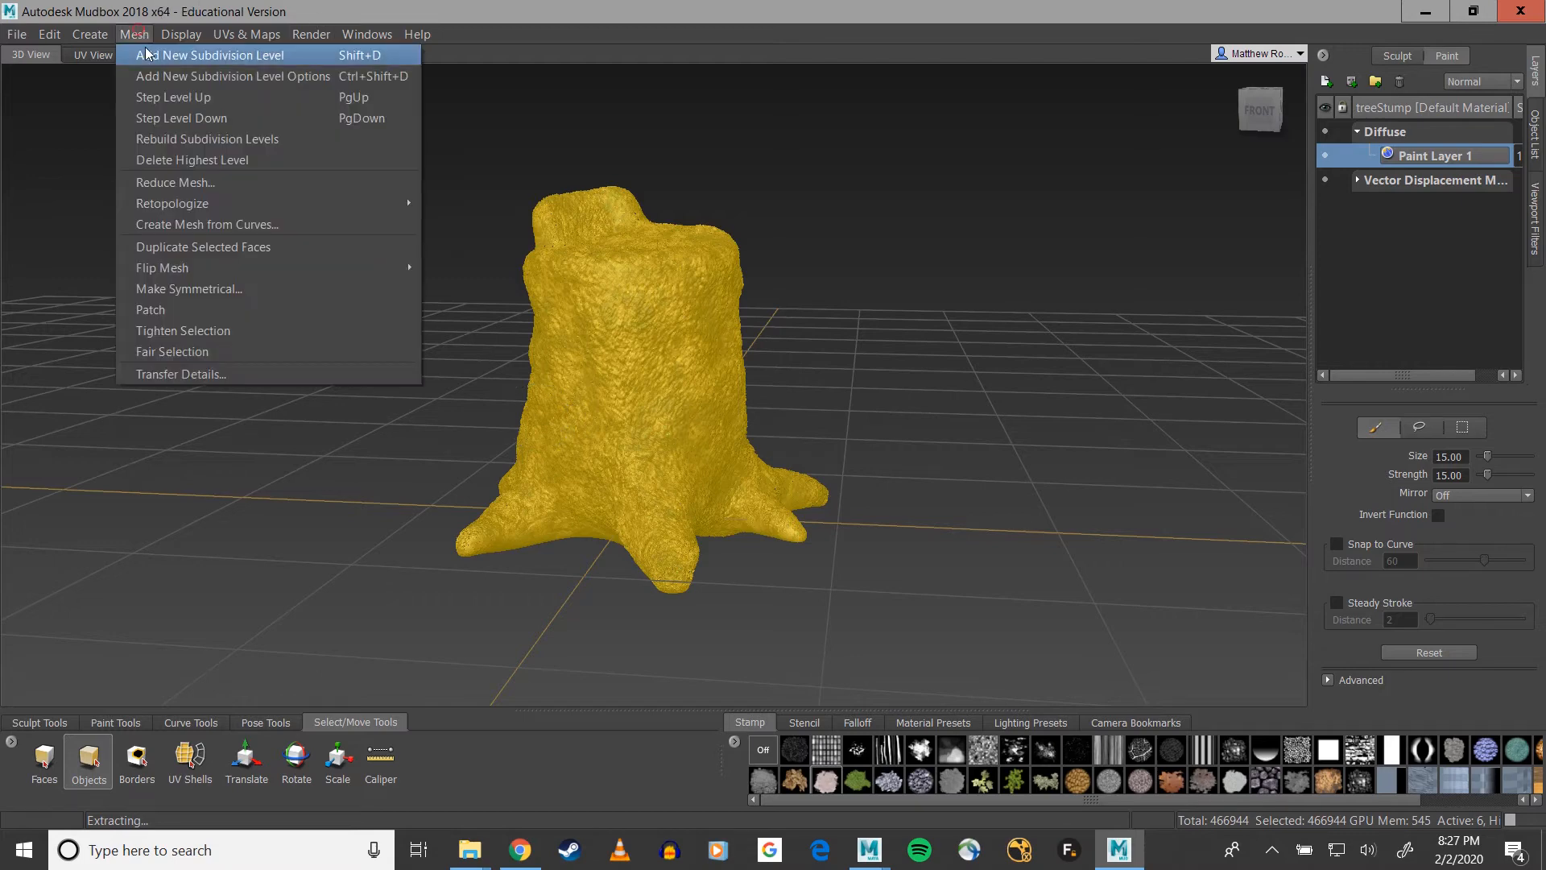
{"action": "left_click", "coordinate": [172, 119]}
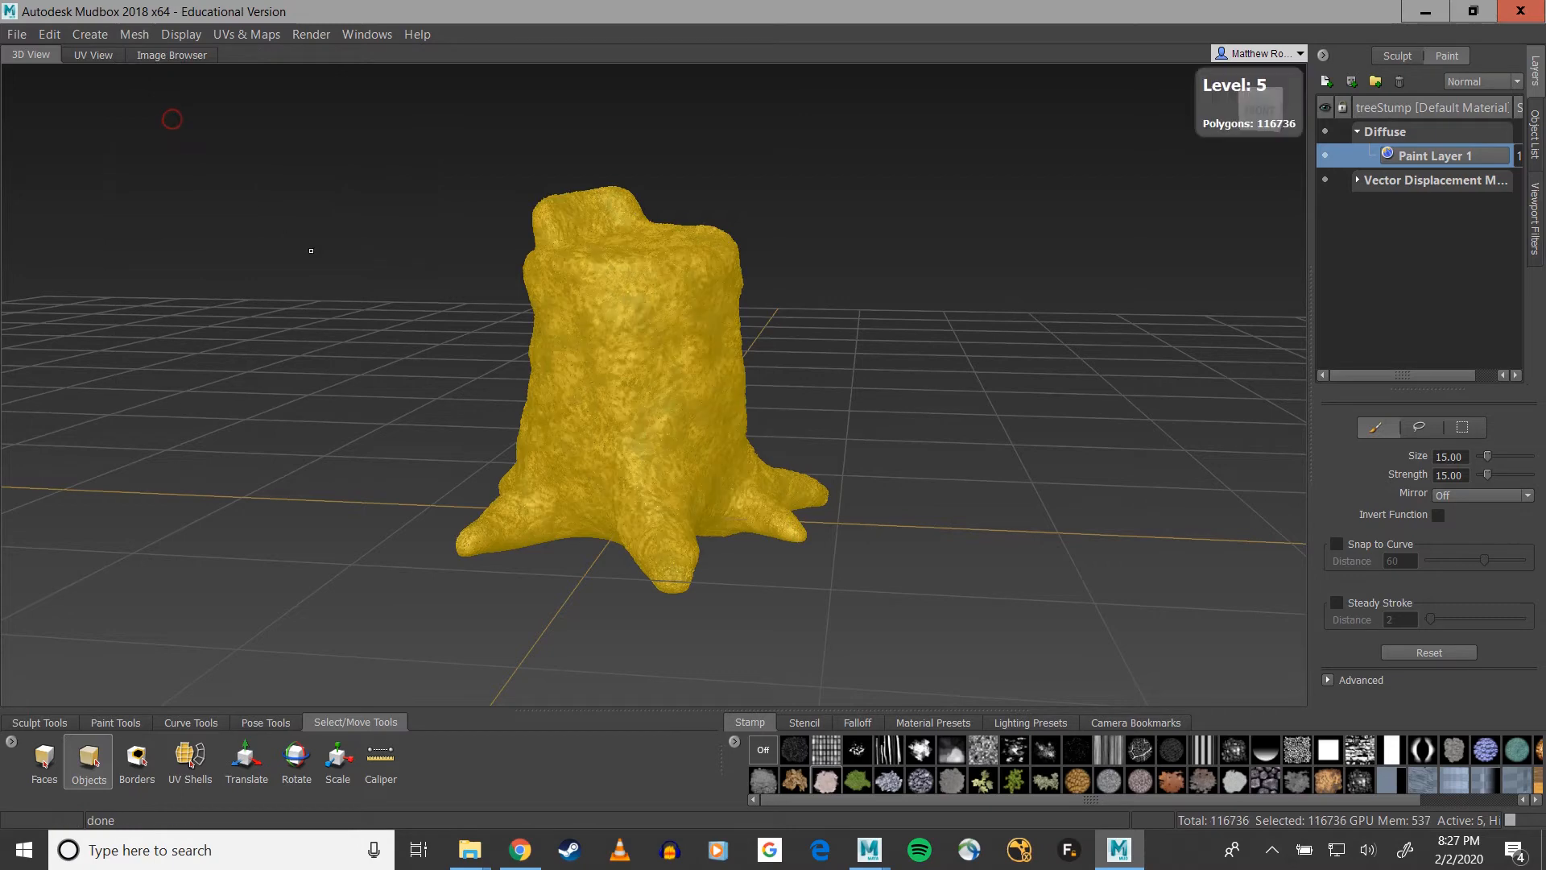
{"action": "key", "text": "Page_Down"}
{"action": "key", "text": "Page_Down"}
{"action": "key", "text": "Page_Down"}
{"action": "key", "text": "Page_Down"}
{"action": "key", "text": "Page_Down"}
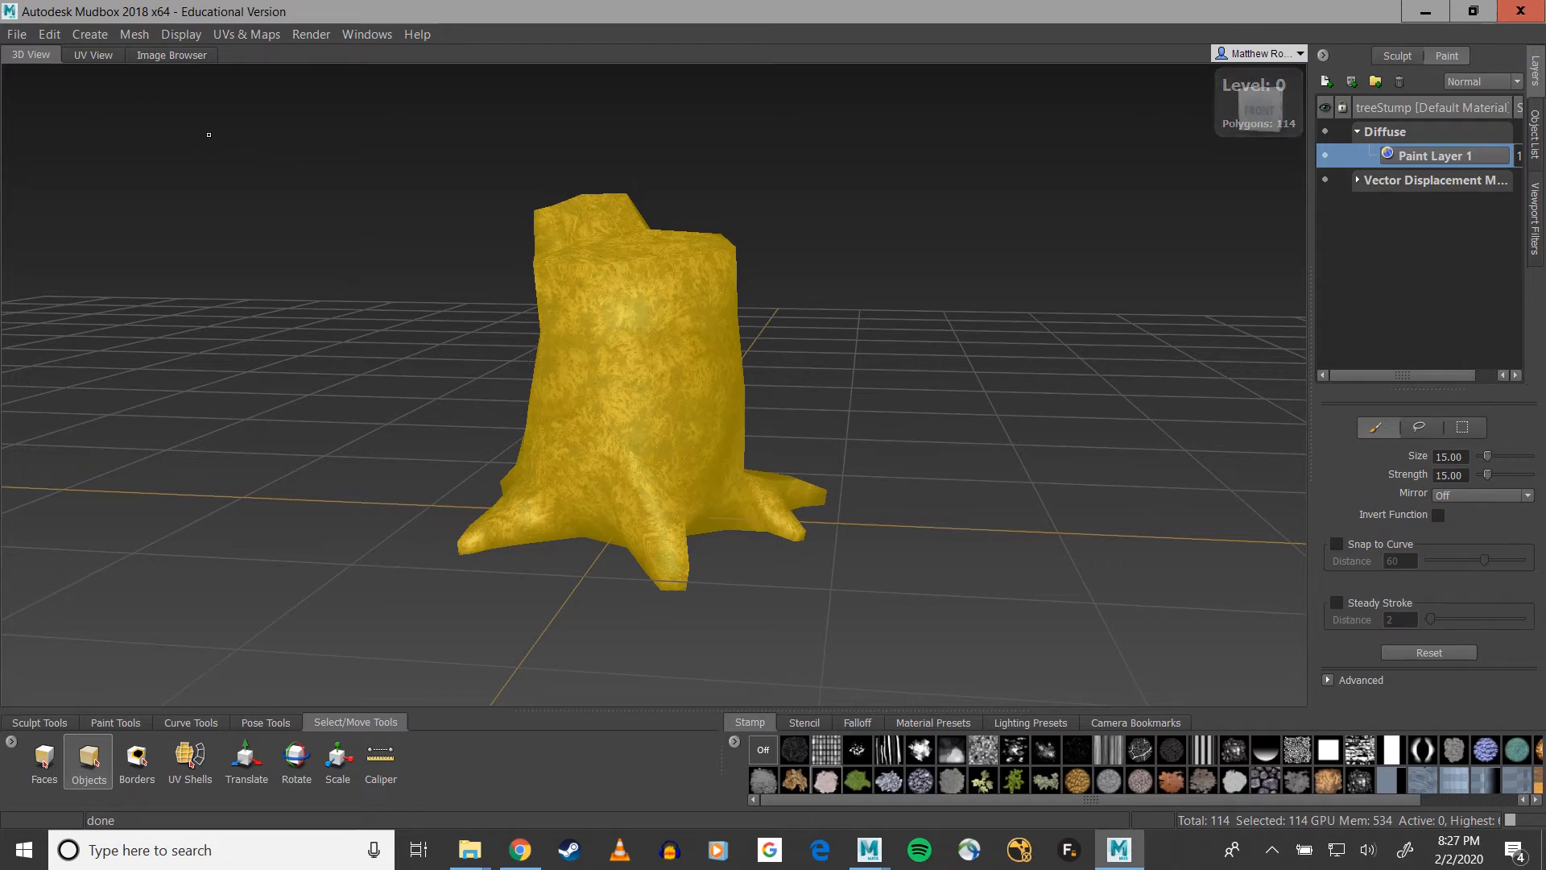
Step: Send the stump to Maya as an update of the current scene, assigning Default Path to the Diffuse and Vector Displacement channels
{"action": "left_click", "coordinate": [16, 34]}
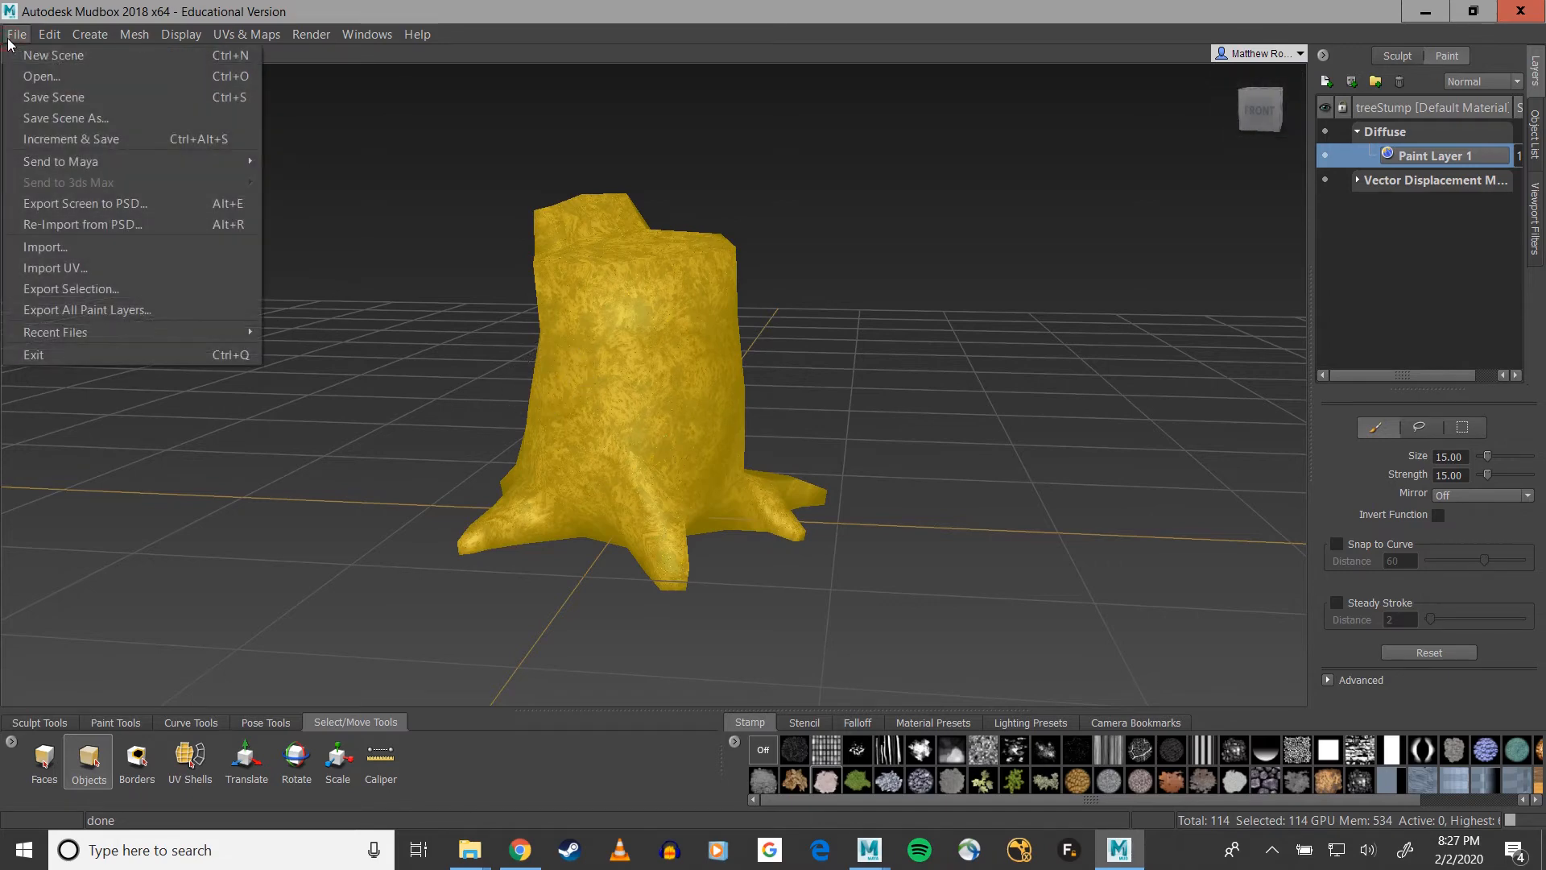
{"action": "mouse_move", "coordinate": [110, 169]}
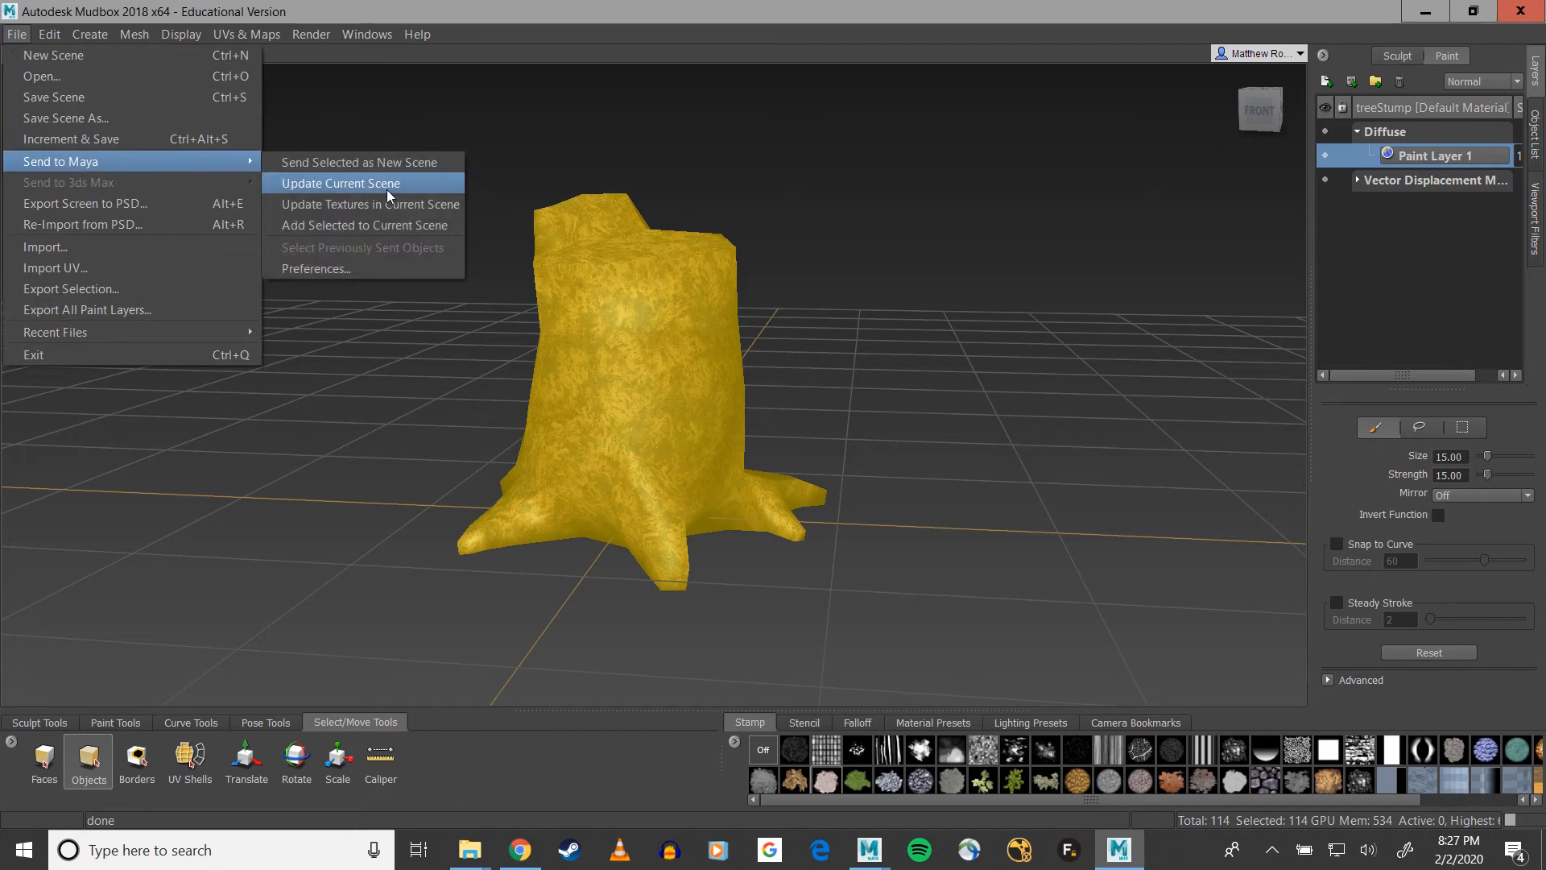
{"action": "left_click", "coordinate": [366, 187]}
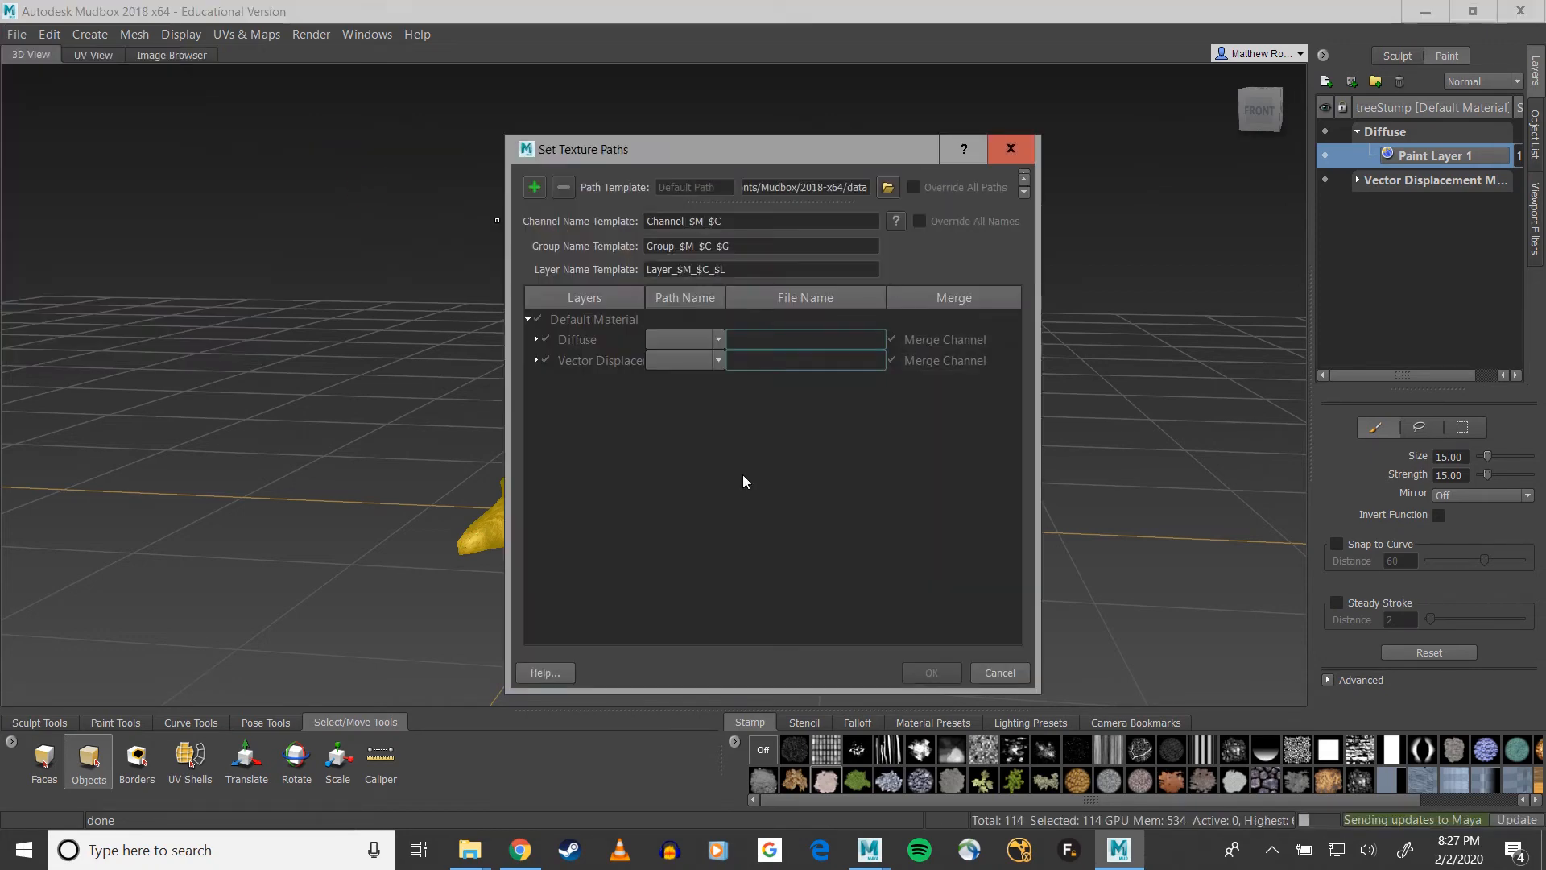
{"action": "left_click", "coordinate": [714, 340]}
{"action": "left_click", "coordinate": [682, 354]}
{"action": "left_click", "coordinate": [718, 360]}
{"action": "left_click", "coordinate": [680, 378]}
Step: Name the Diffuse texture file vjv and the Vector Displacement file jgccj, and confirm the texture paths
{"action": "left_click", "coordinate": [775, 340]}
{"action": "type", "text": "vjv"}
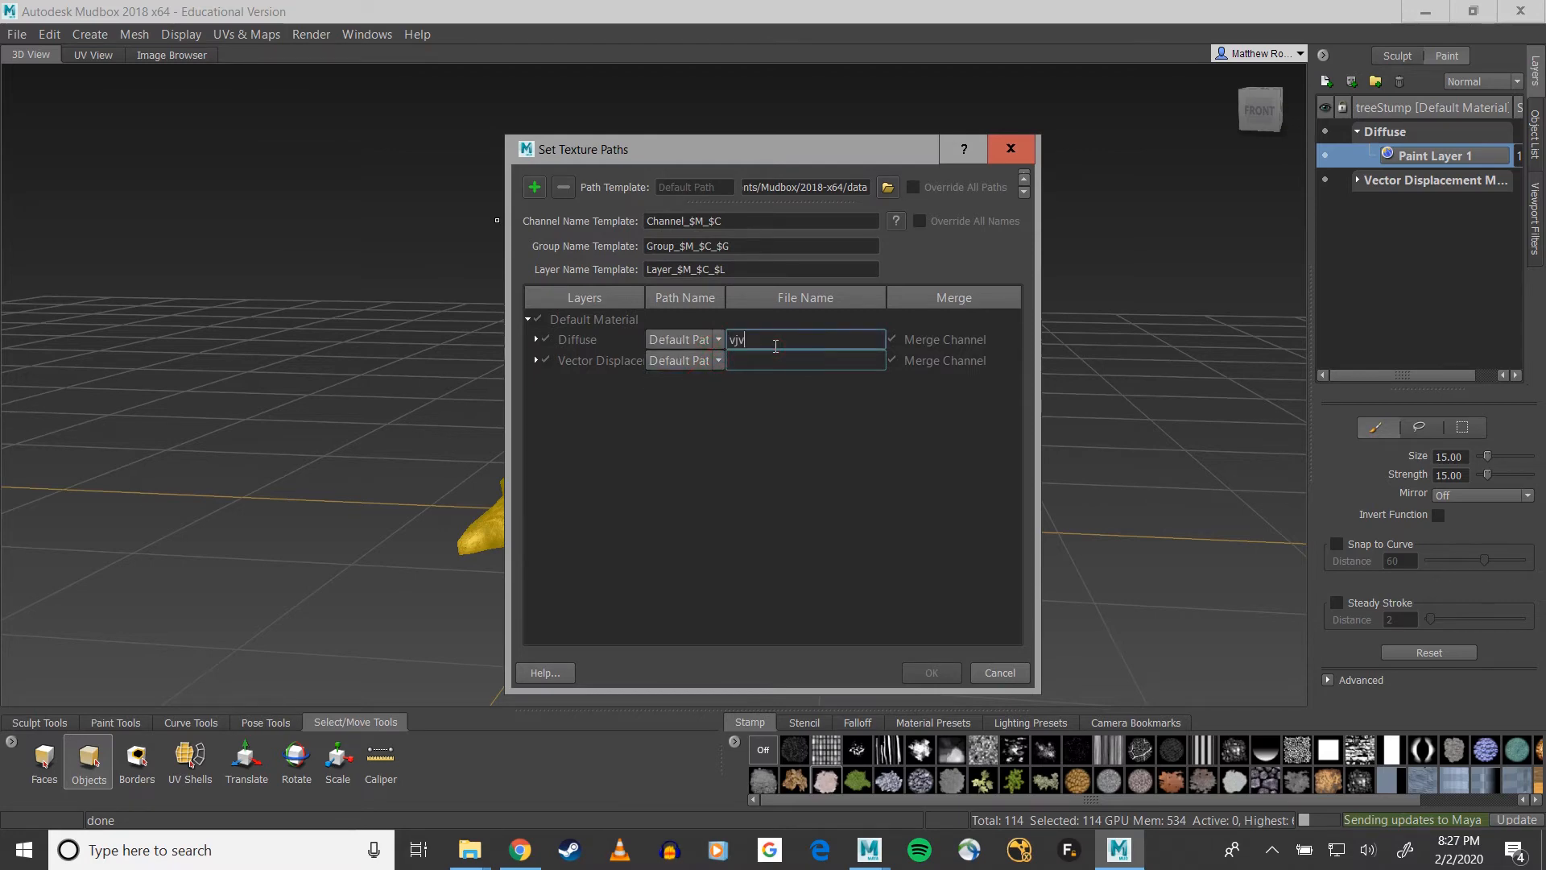
{"action": "left_click", "coordinate": [775, 368]}
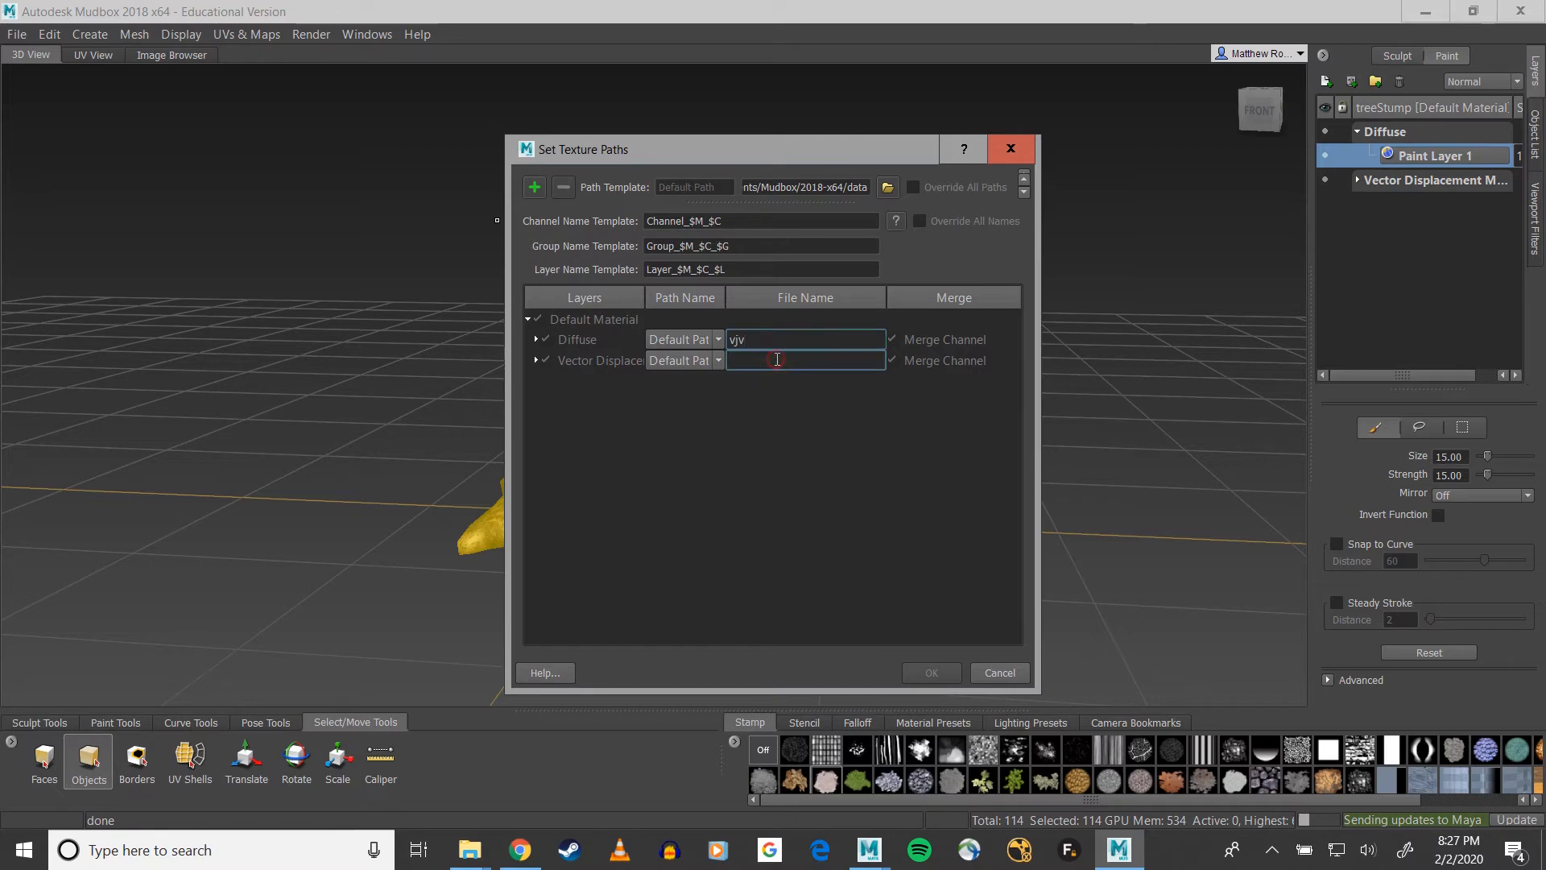
{"action": "type", "text": "jgccj"}
{"action": "left_click", "coordinate": [811, 417]}
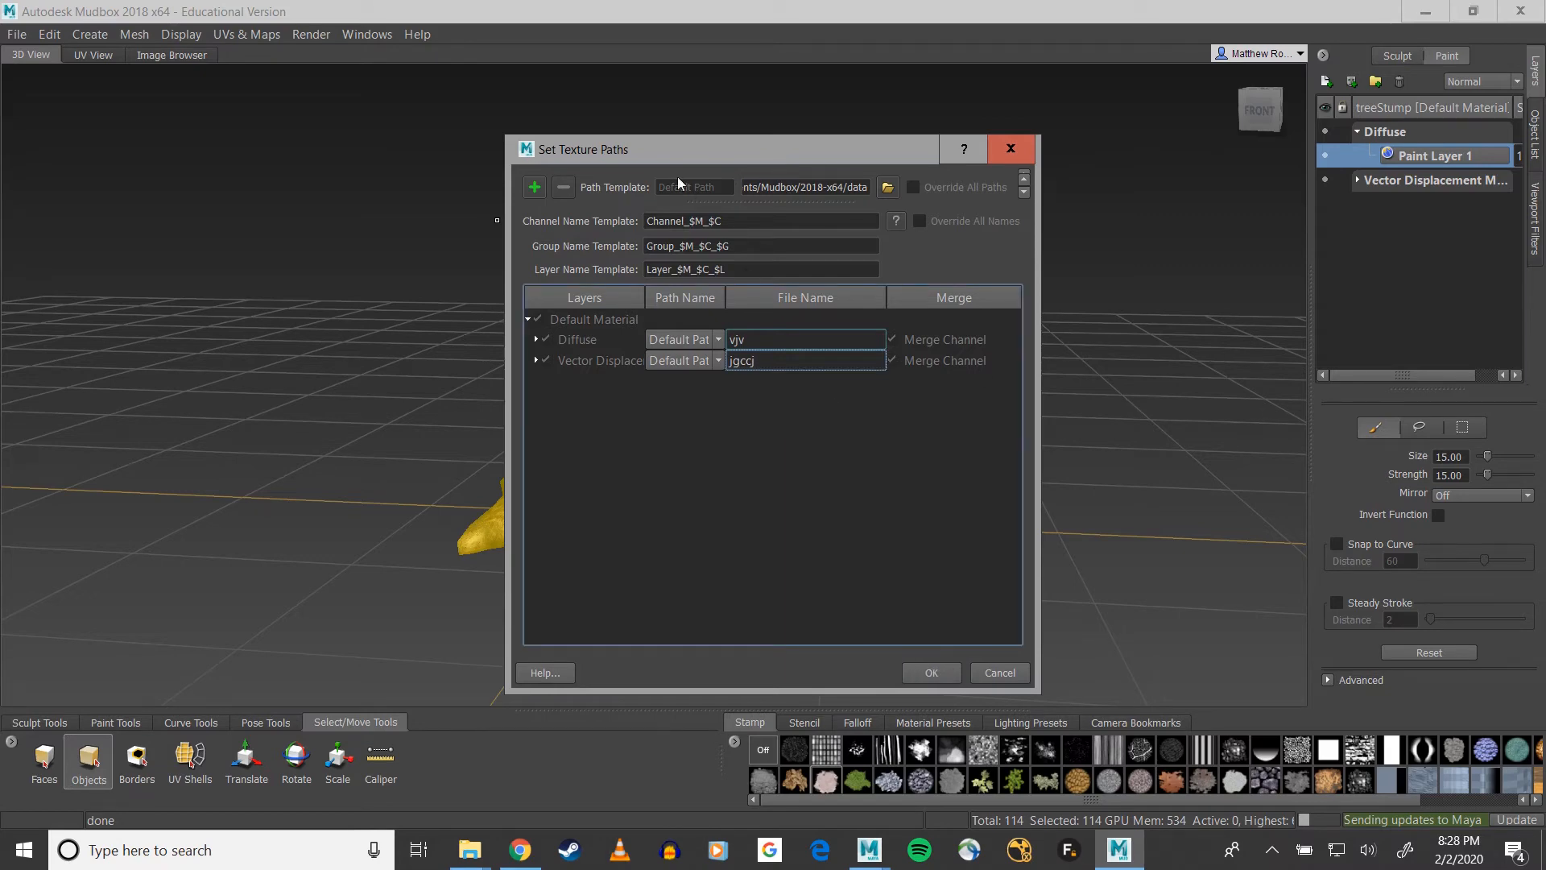
{"action": "left_click", "coordinate": [933, 673]}
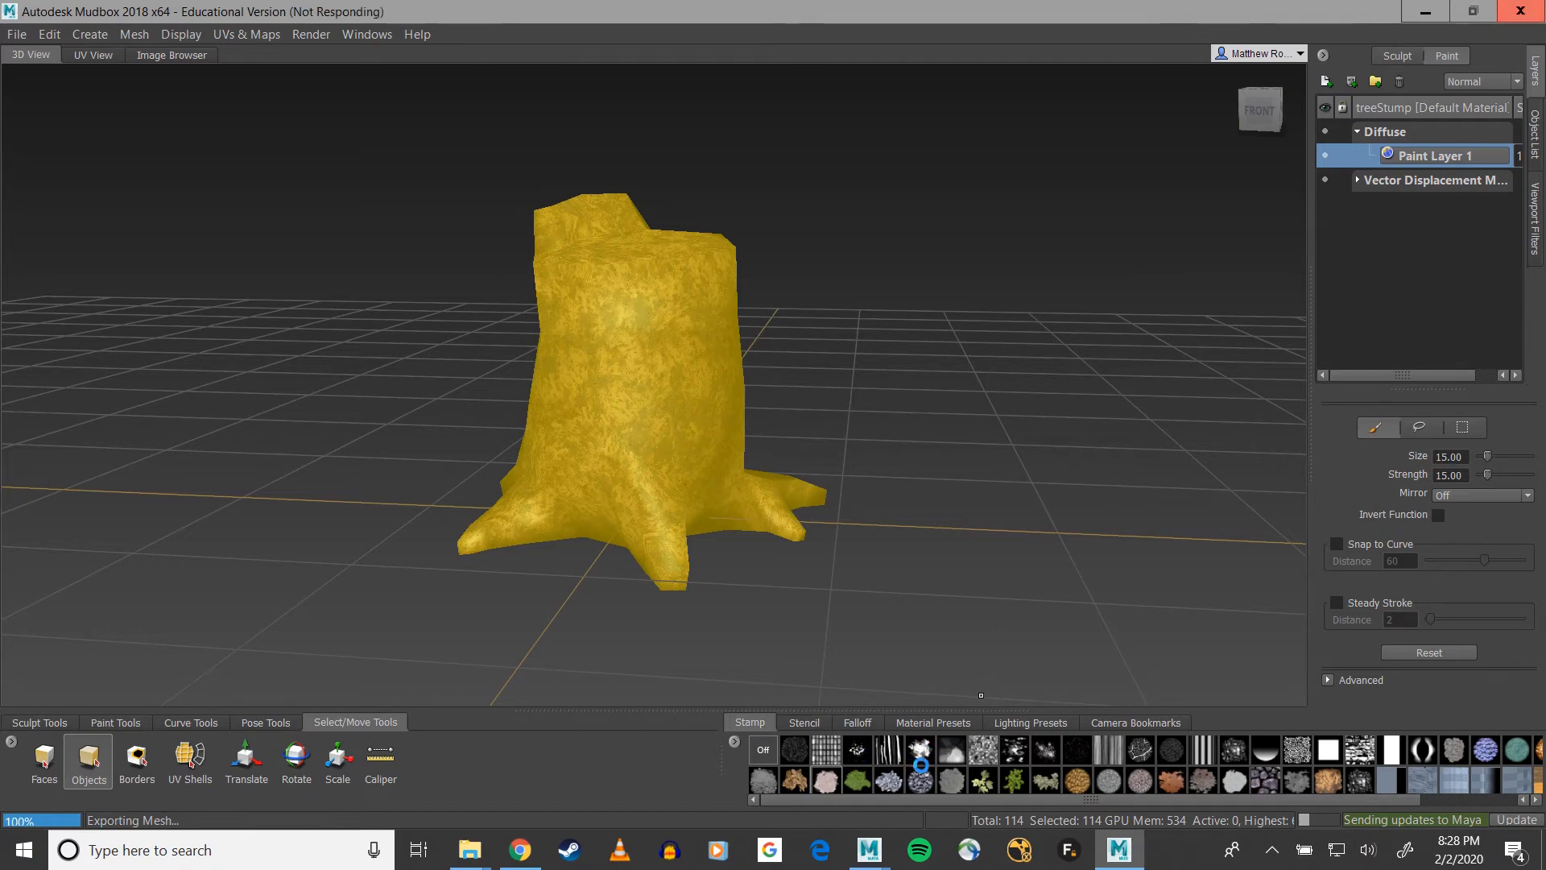
Step: Switch to Maya, close the import warnings, and select and frame the treeStump mesh
{"action": "mouse_move", "coordinate": [869, 855]}
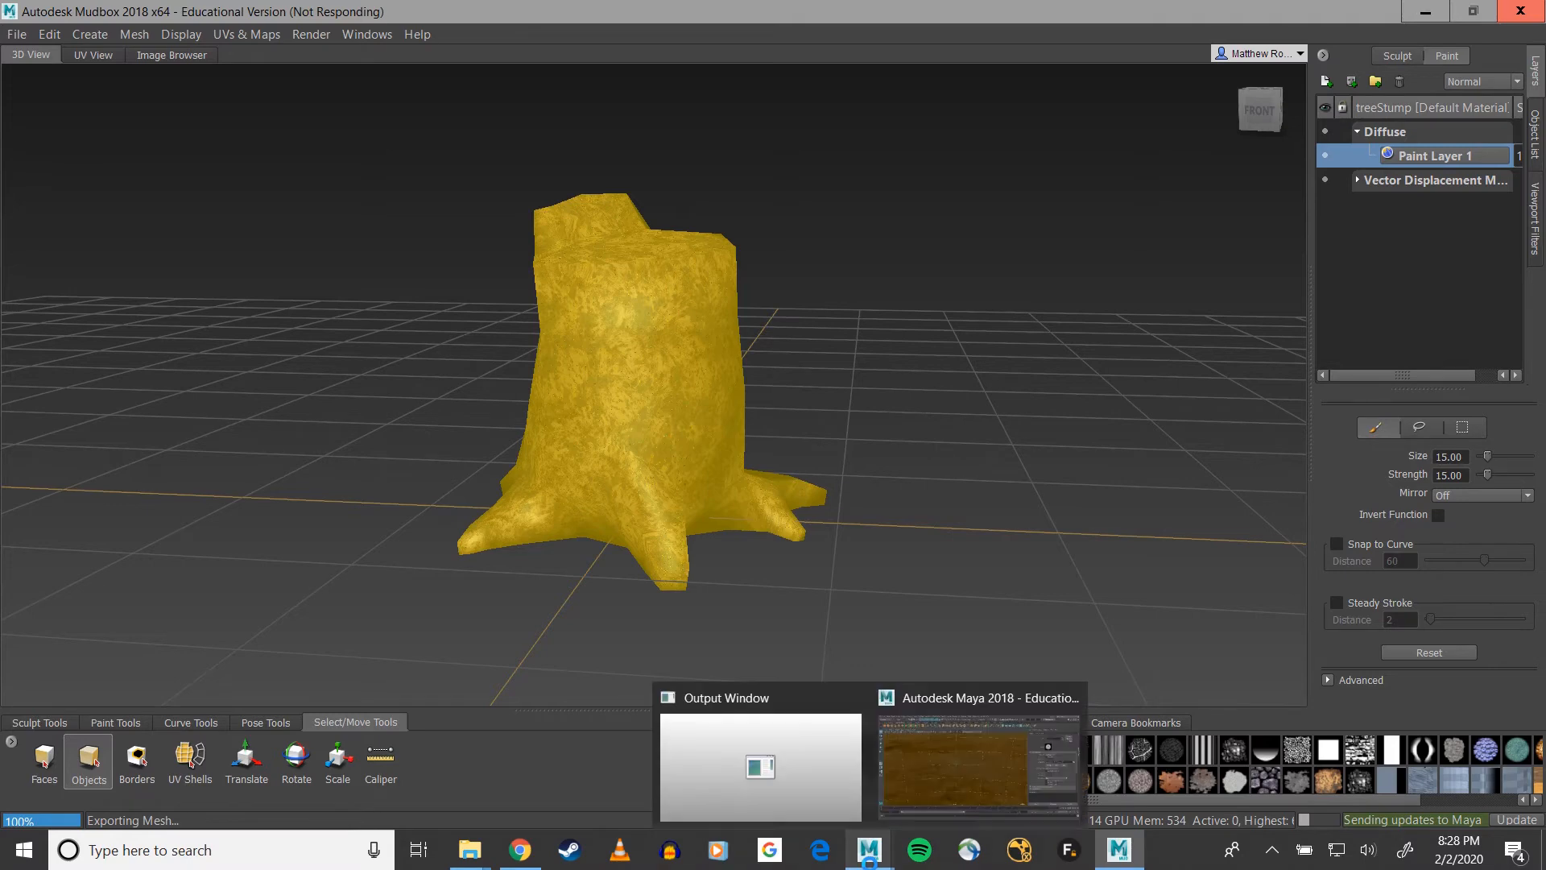
{"action": "left_click", "coordinate": [949, 761]}
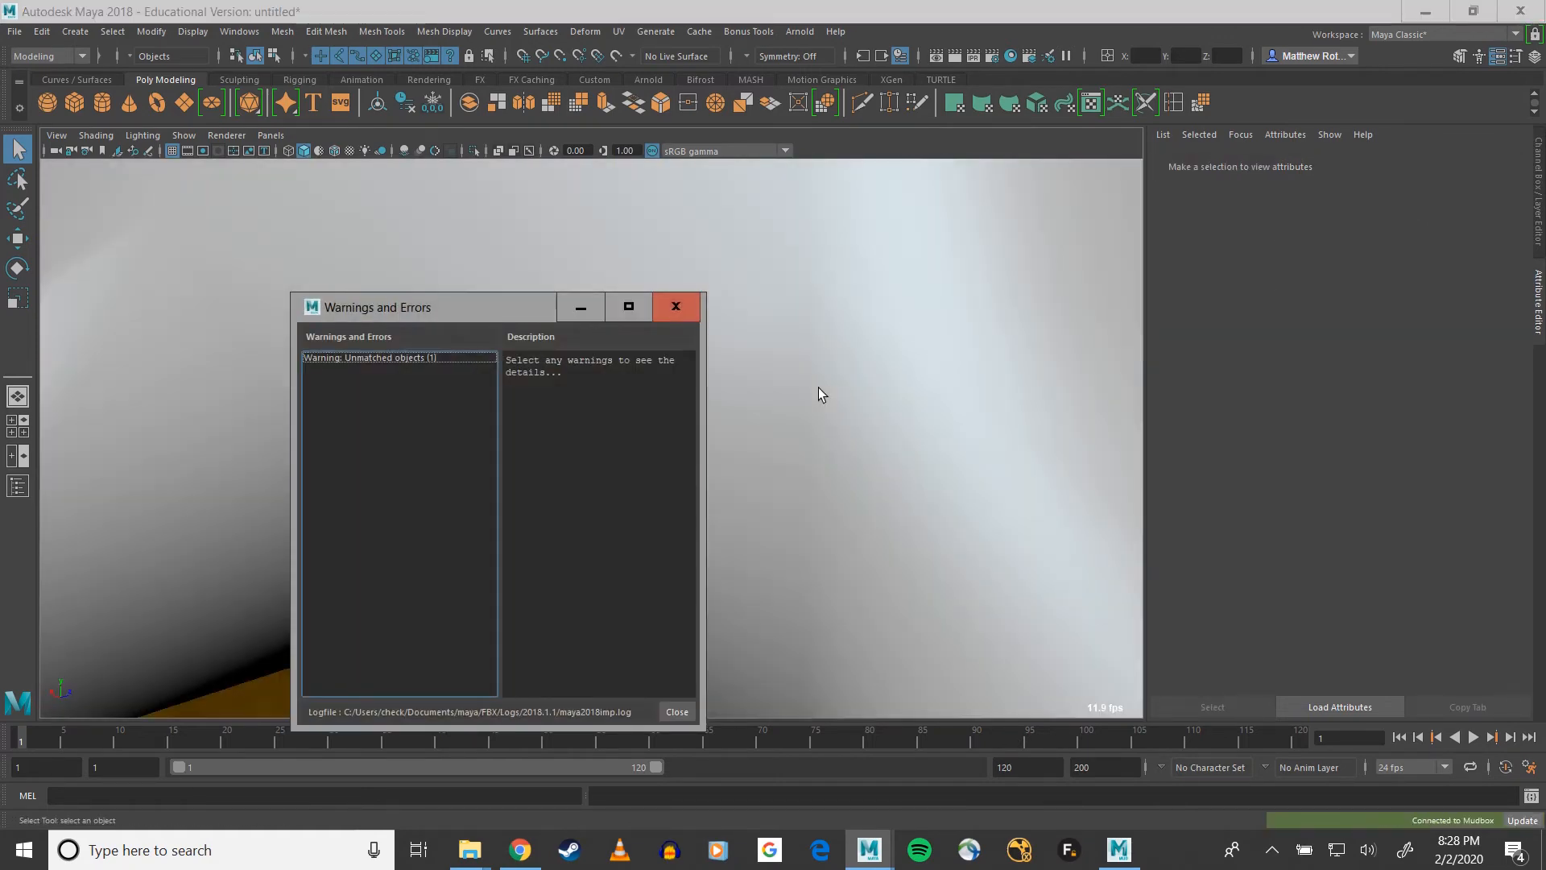
{"action": "middle_click_drag", "start_coordinate": [832, 355], "coordinate": [853, 476], "text": "alt"}
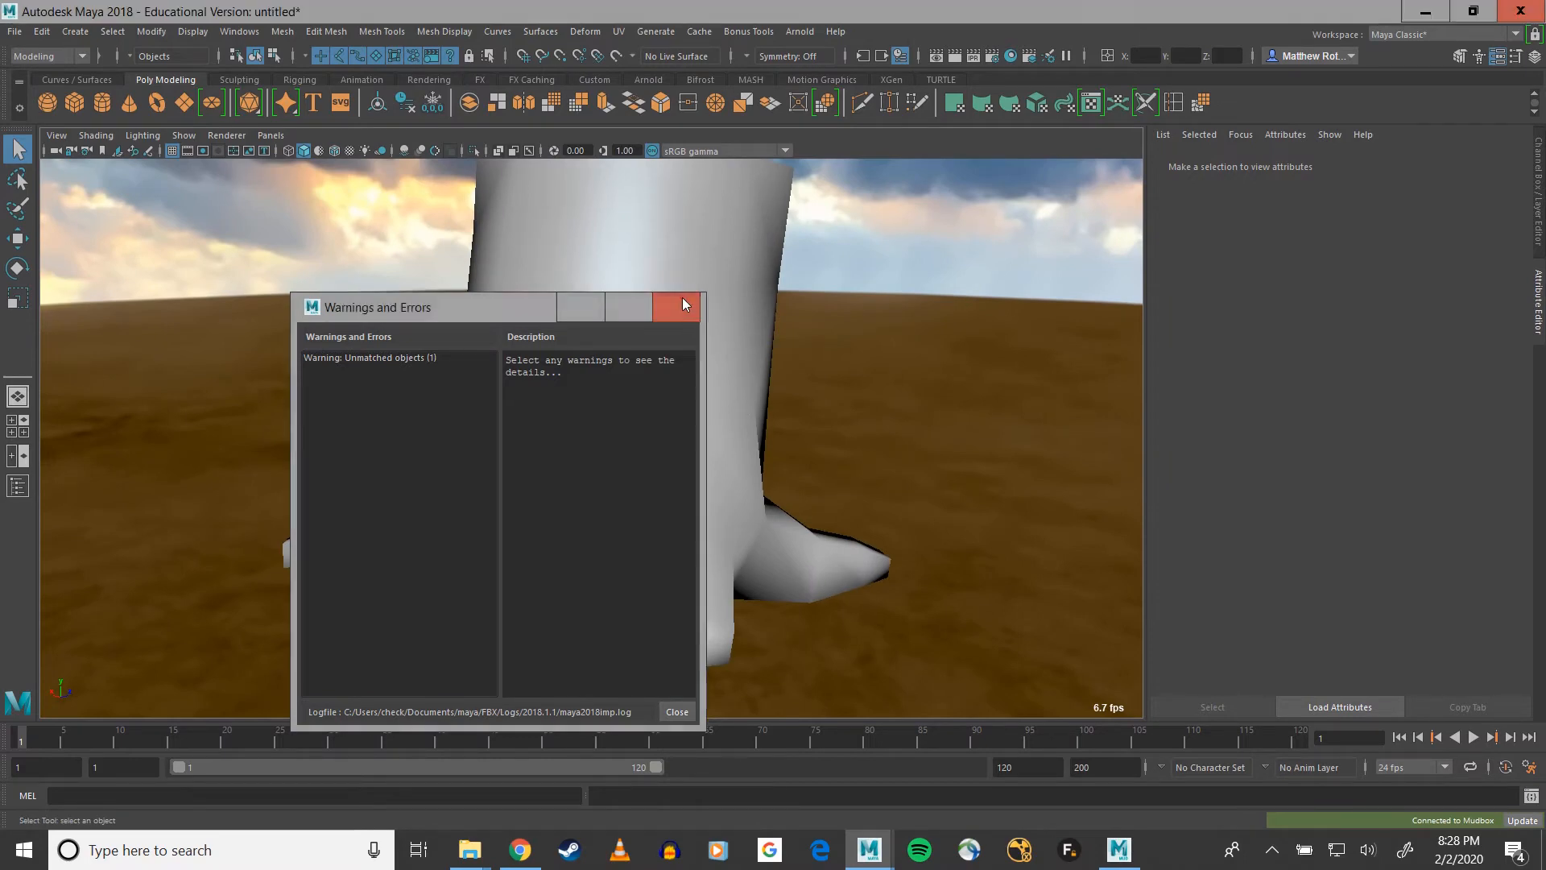
{"action": "left_click", "coordinate": [680, 299]}
{"action": "left_click", "coordinate": [731, 346]}
{"action": "key", "text": "f"}
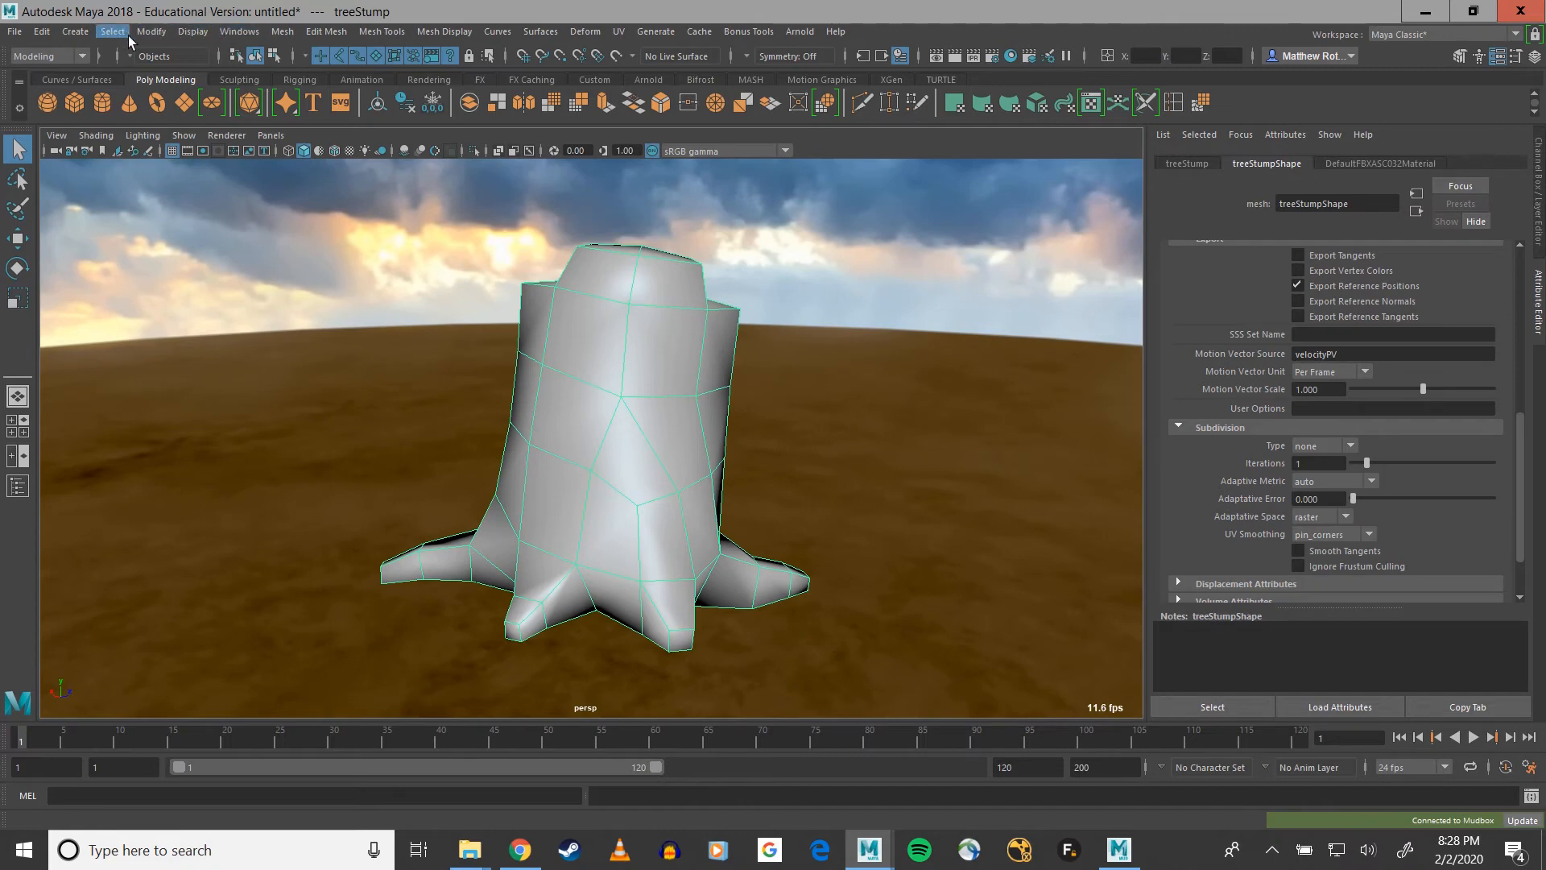
Step: Turn on the Poly Count heads-up display in the viewport
{"action": "left_click", "coordinate": [192, 32]}
{"action": "mouse_move", "coordinate": [225, 89]}
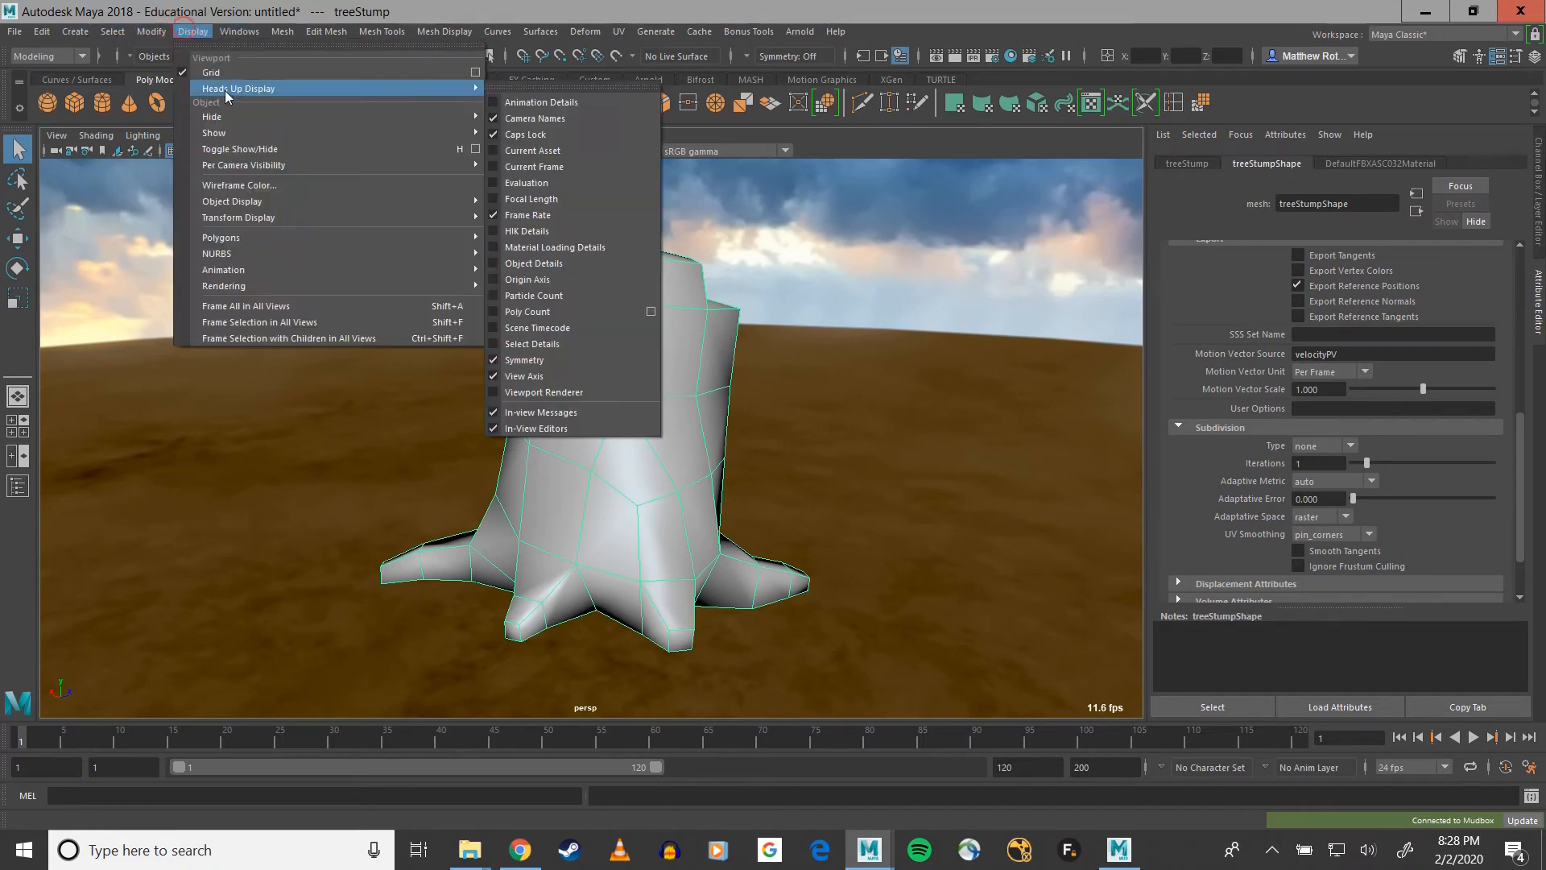
{"action": "left_click", "coordinate": [558, 311]}
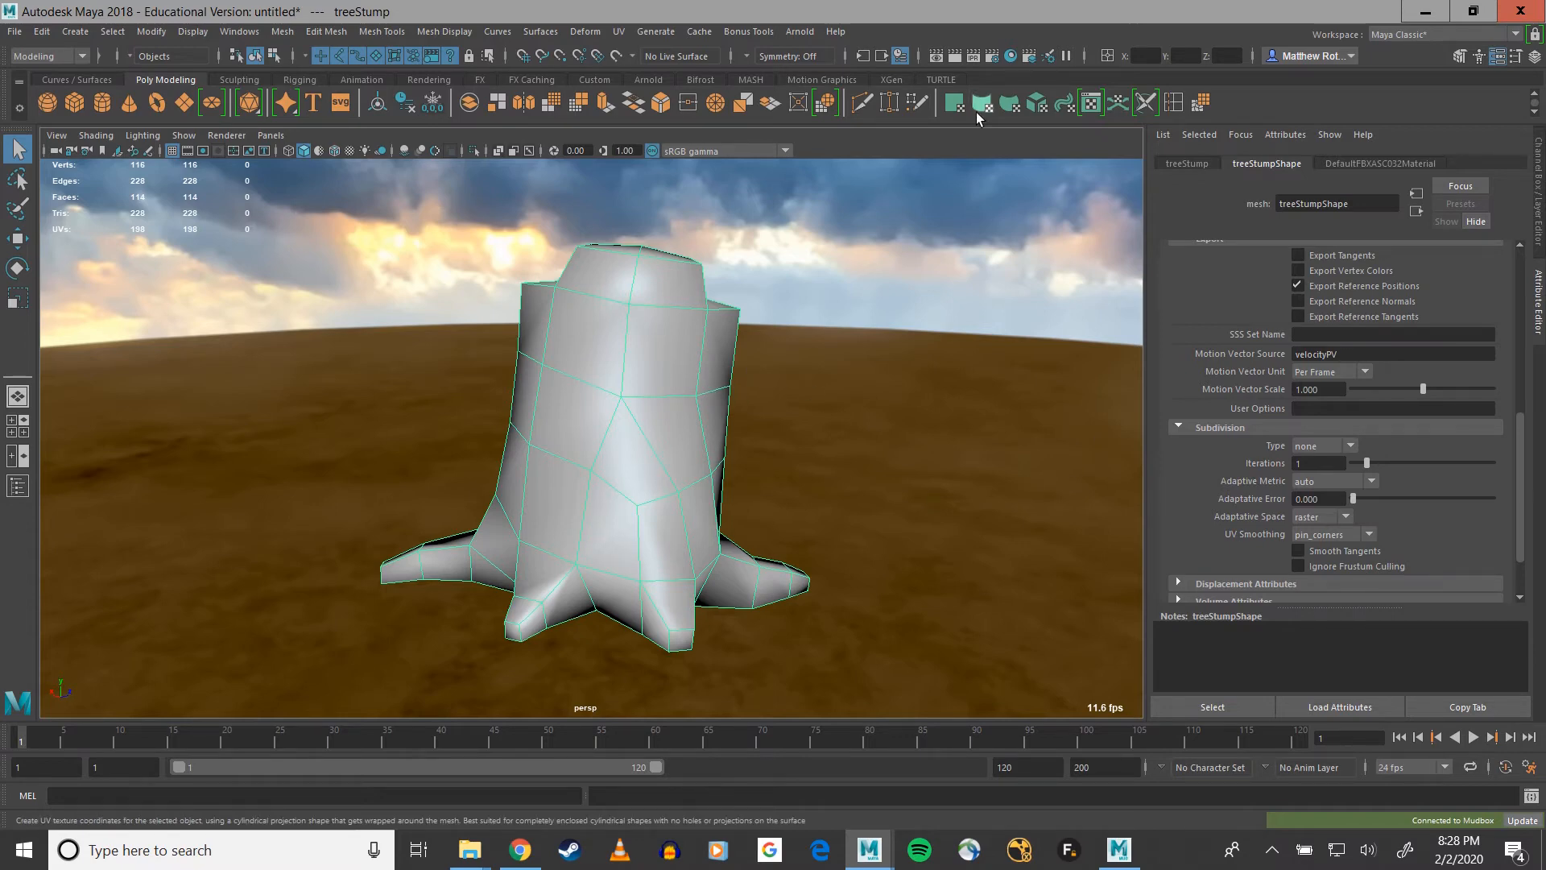
Step: Open the Hypershade and create an Arnold aiStandardSurface material
{"action": "left_click", "coordinate": [1008, 60]}
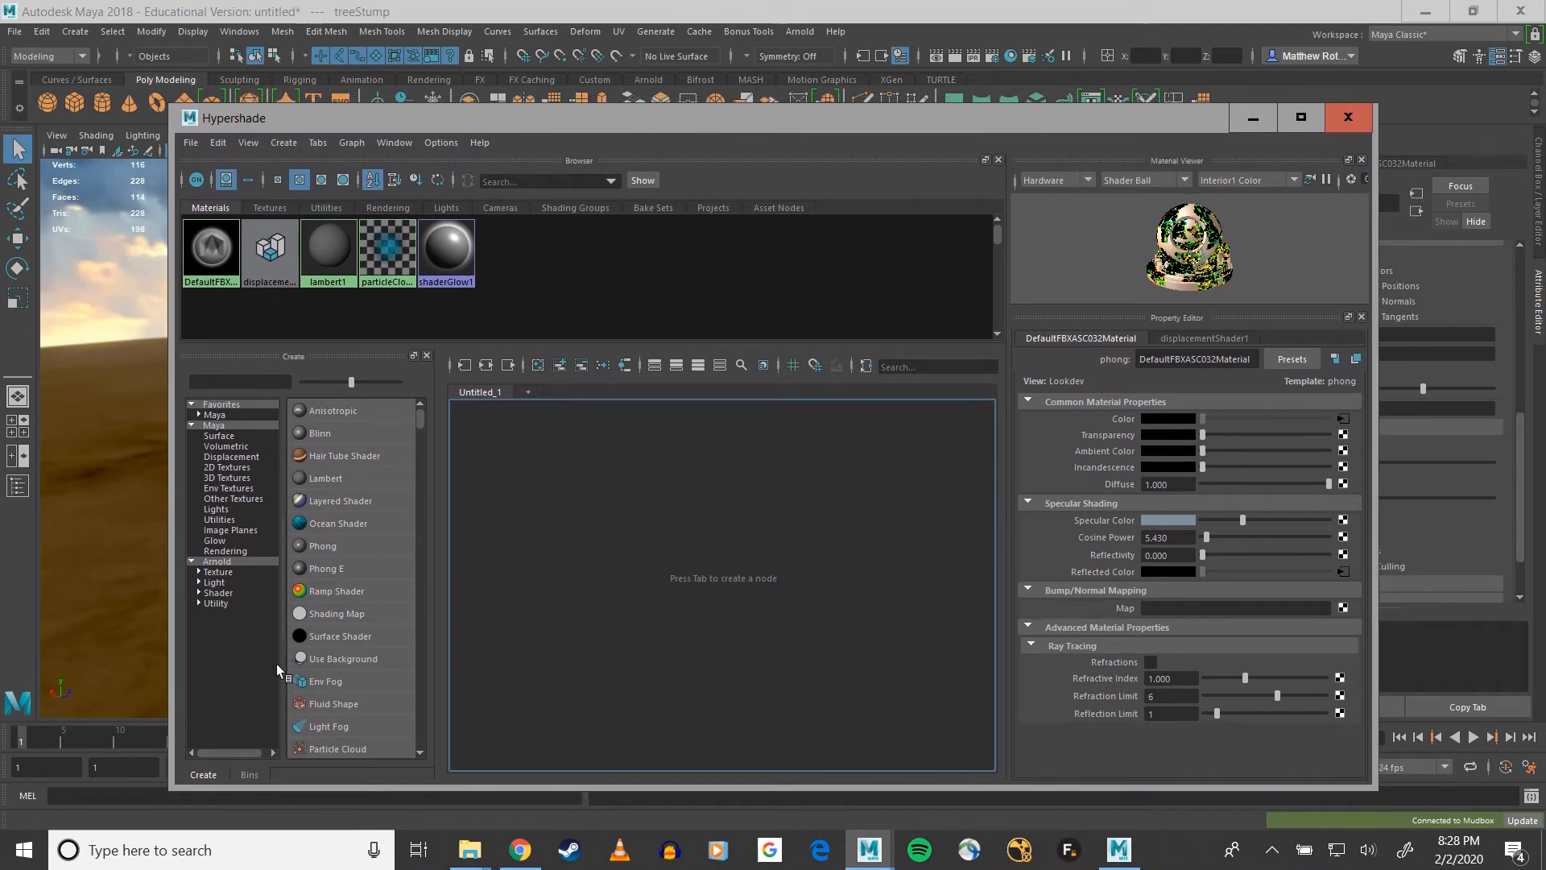
{"action": "left_click", "coordinate": [218, 593]}
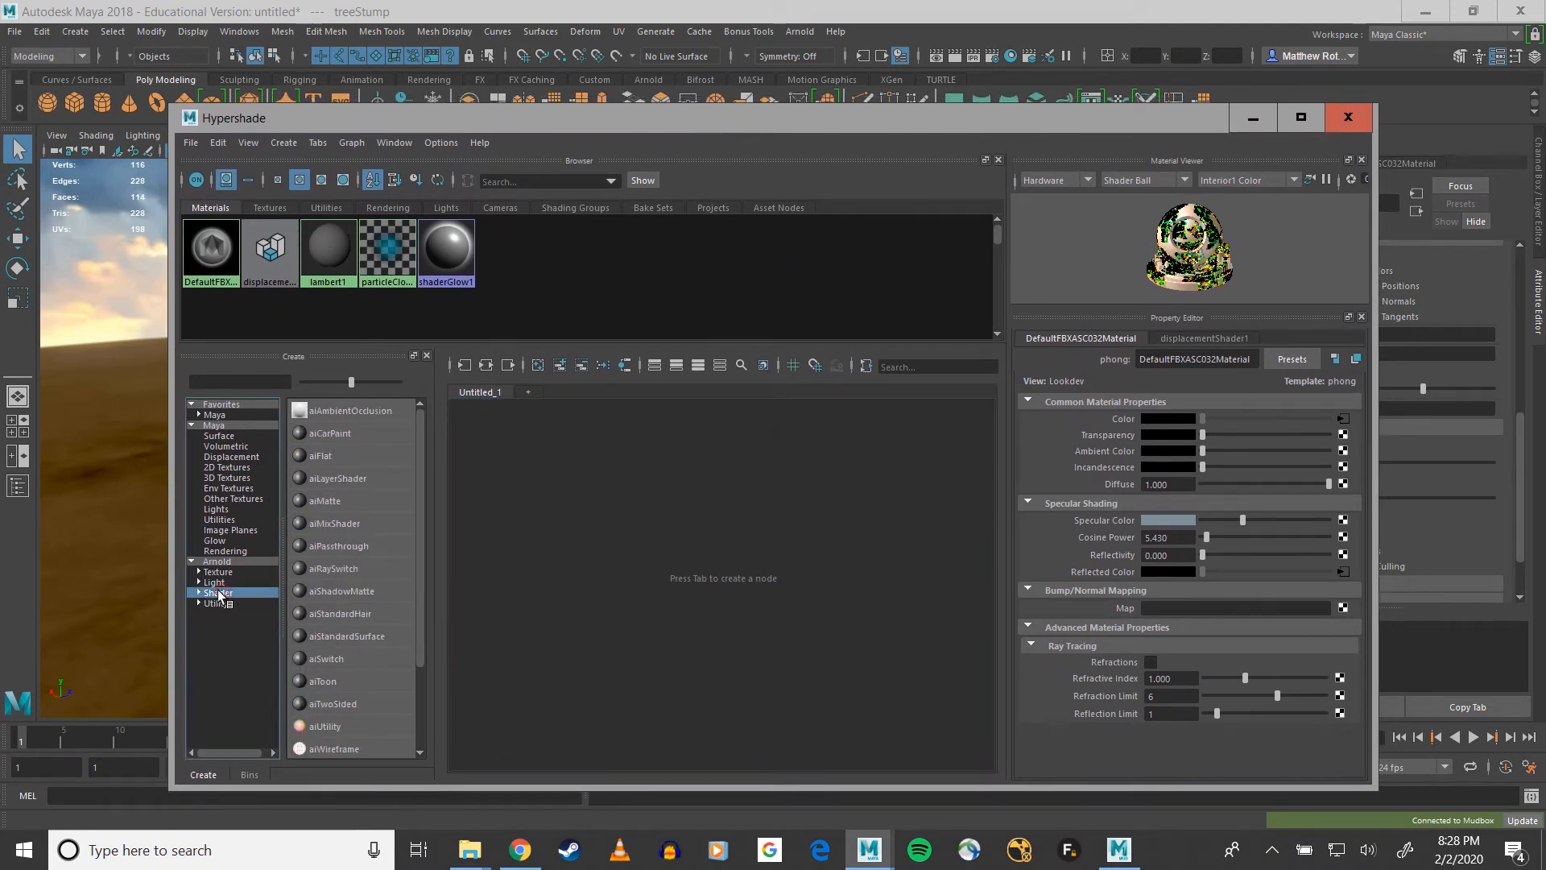
{"action": "left_click", "coordinate": [346, 635]}
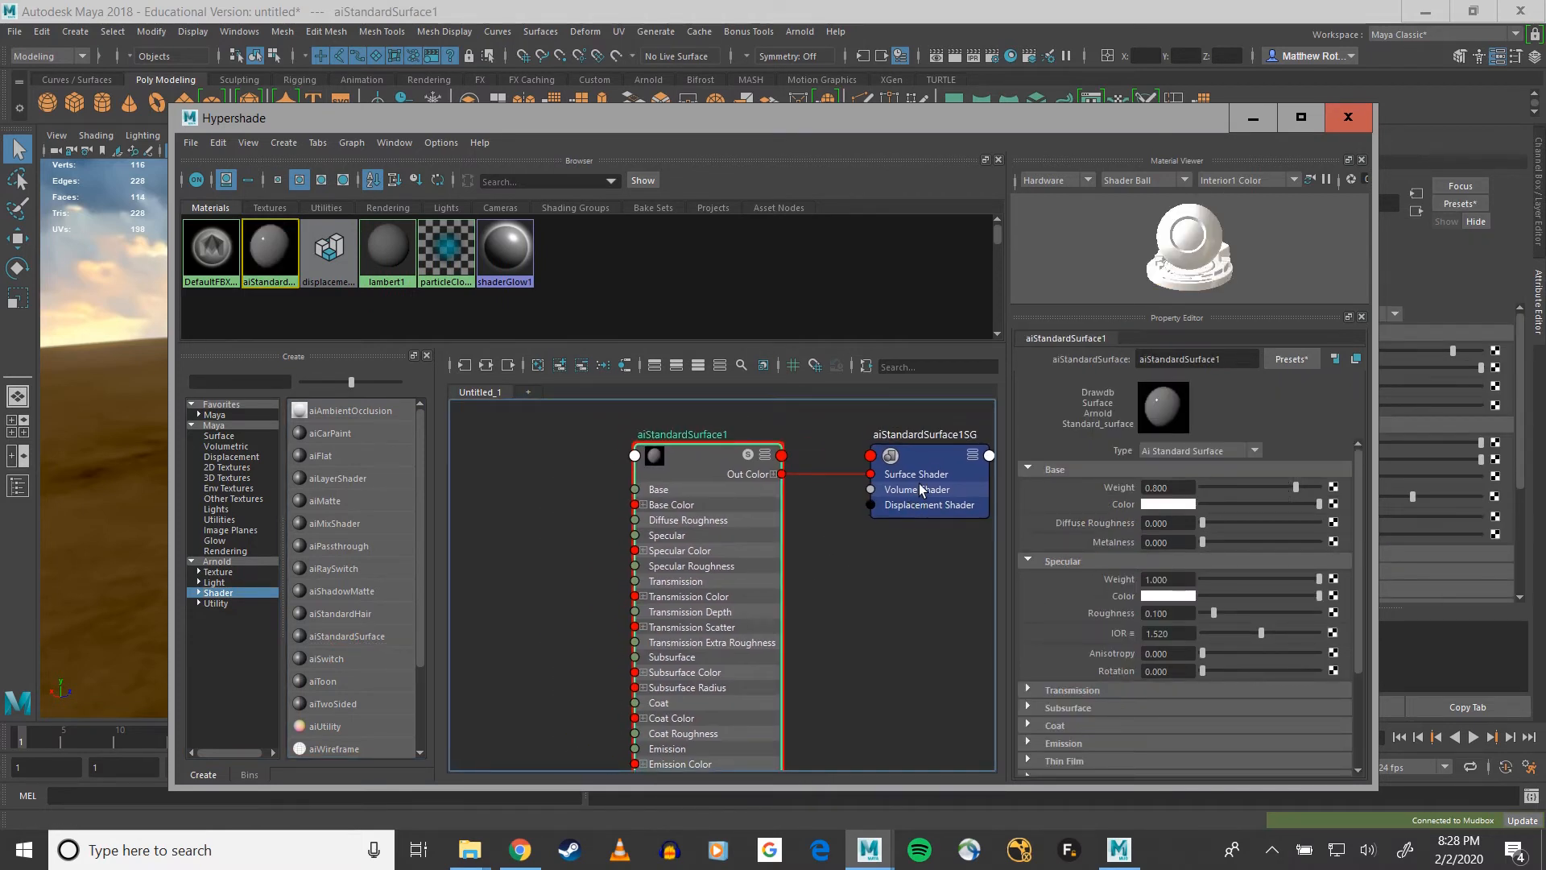
Step: Assign a new displacement shader as the aiStandardSurface1SG displacement material and delete the extra displacementShader2SG shading group
{"action": "left_click", "coordinate": [944, 457]}
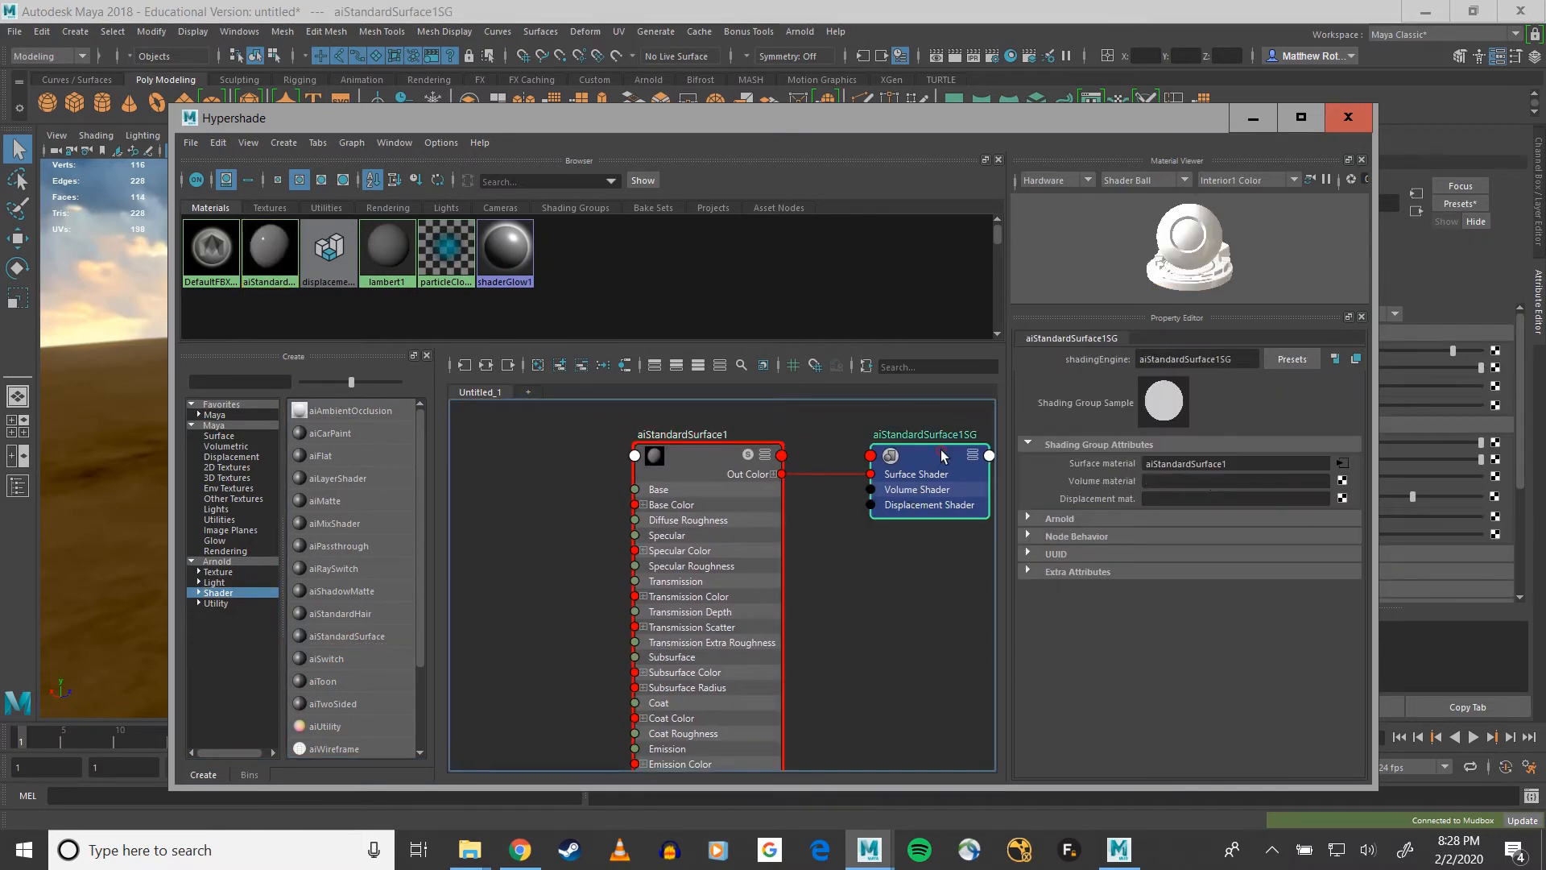
{"action": "left_click", "coordinate": [1343, 499]}
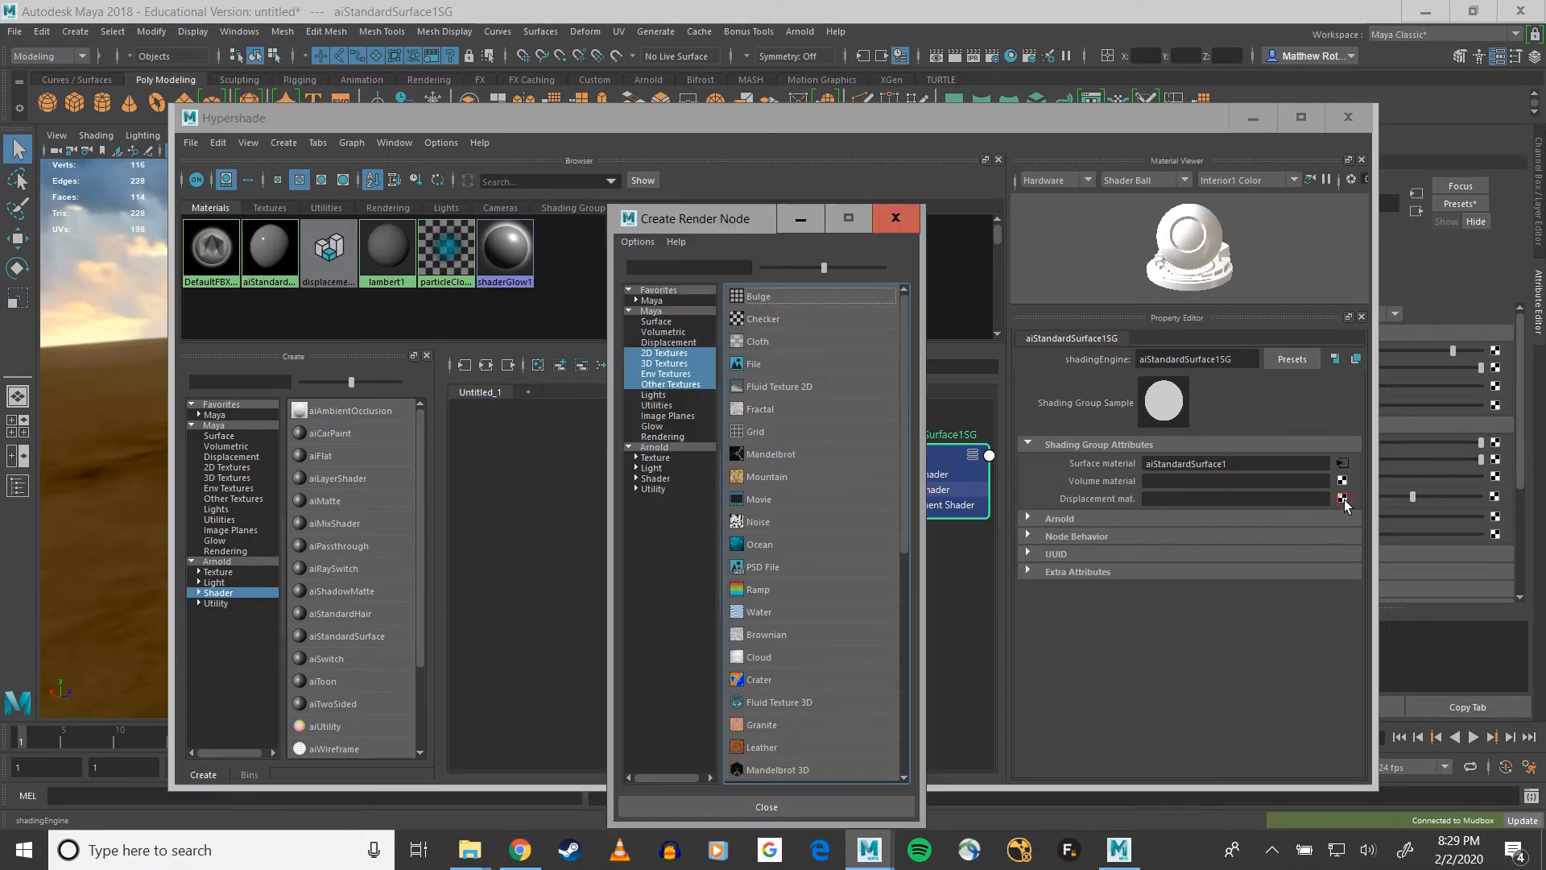
{"action": "left_click", "coordinate": [681, 343]}
{"action": "left_click", "coordinate": [797, 302]}
{"action": "left_click", "coordinate": [842, 687]}
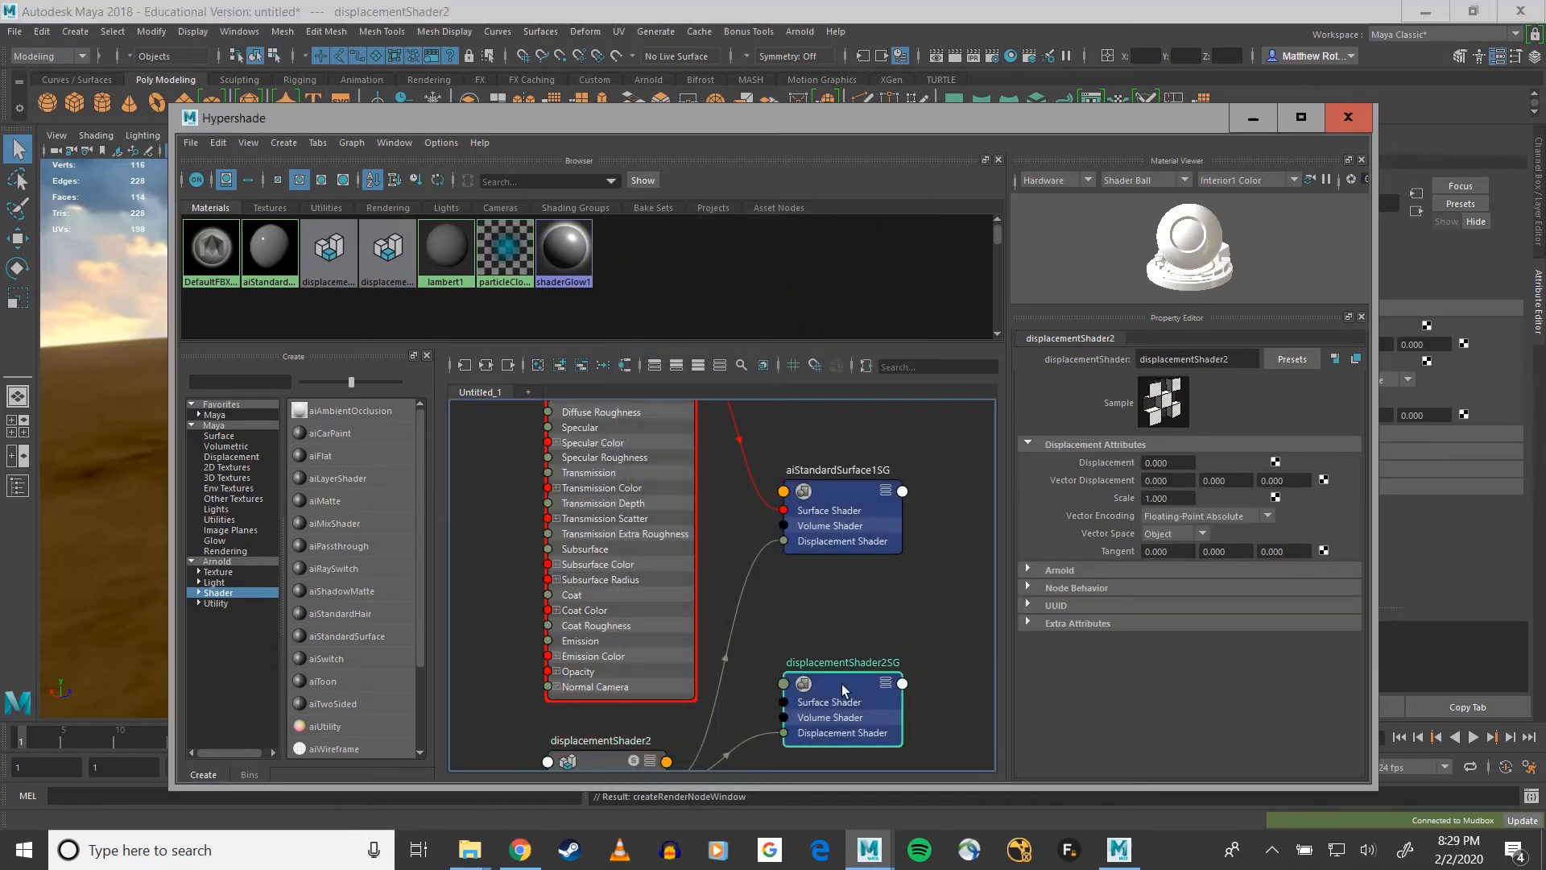
{"action": "key", "text": "Delete"}
{"action": "middle_click_drag", "start_coordinate": [843, 687], "coordinate": [935, 539], "text": "alt"}
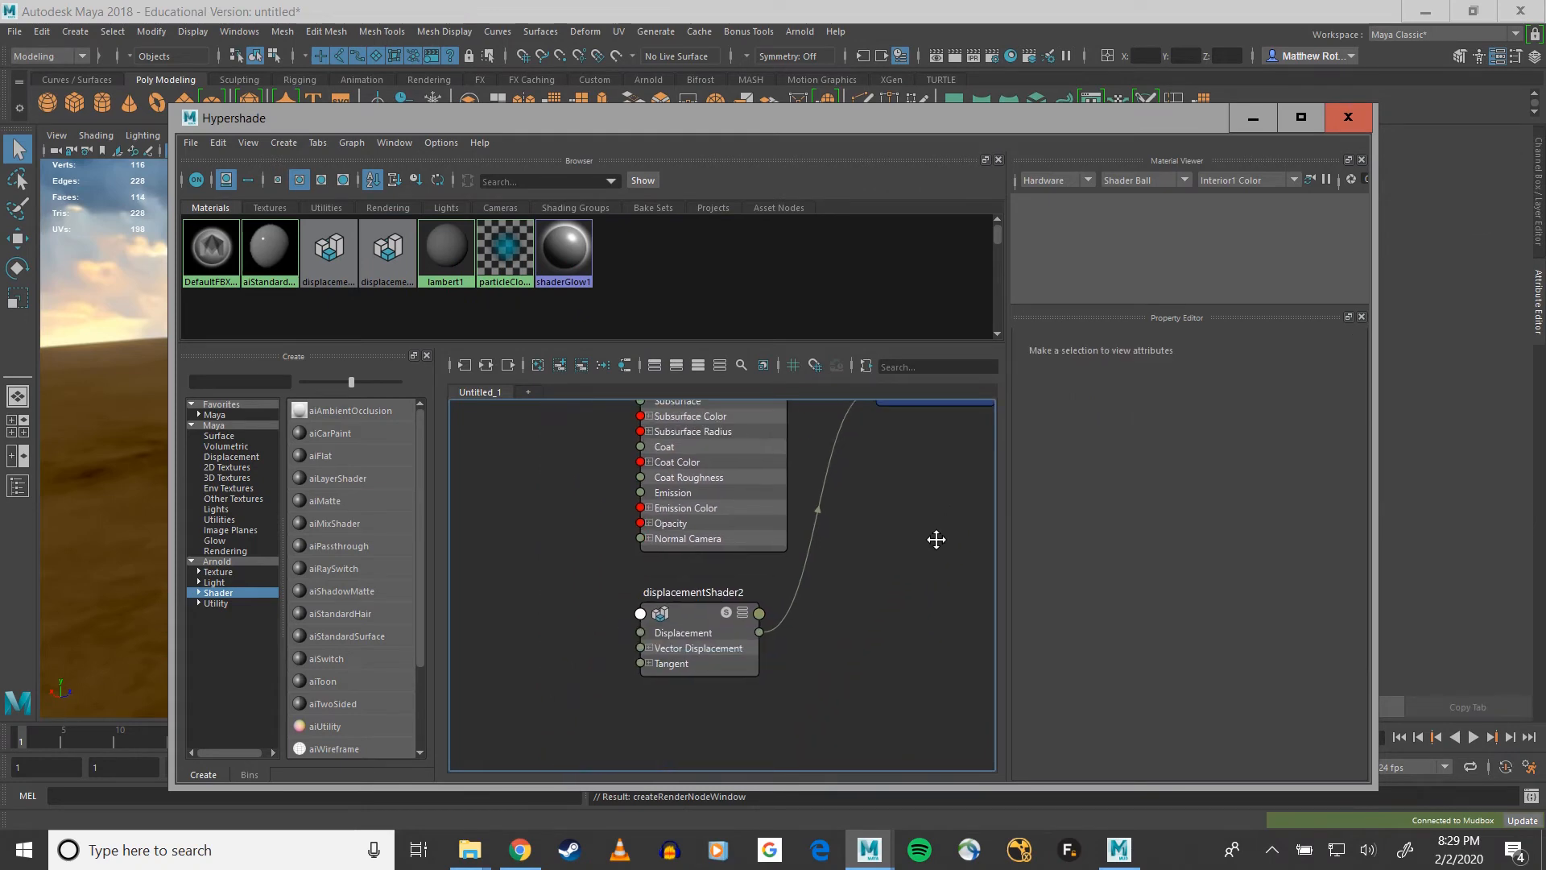
Step: Keep displacementShader2's Vector Encoding at Floating-Point Absolute and set its Vector Space to Tangent
{"action": "left_click", "coordinate": [680, 633]}
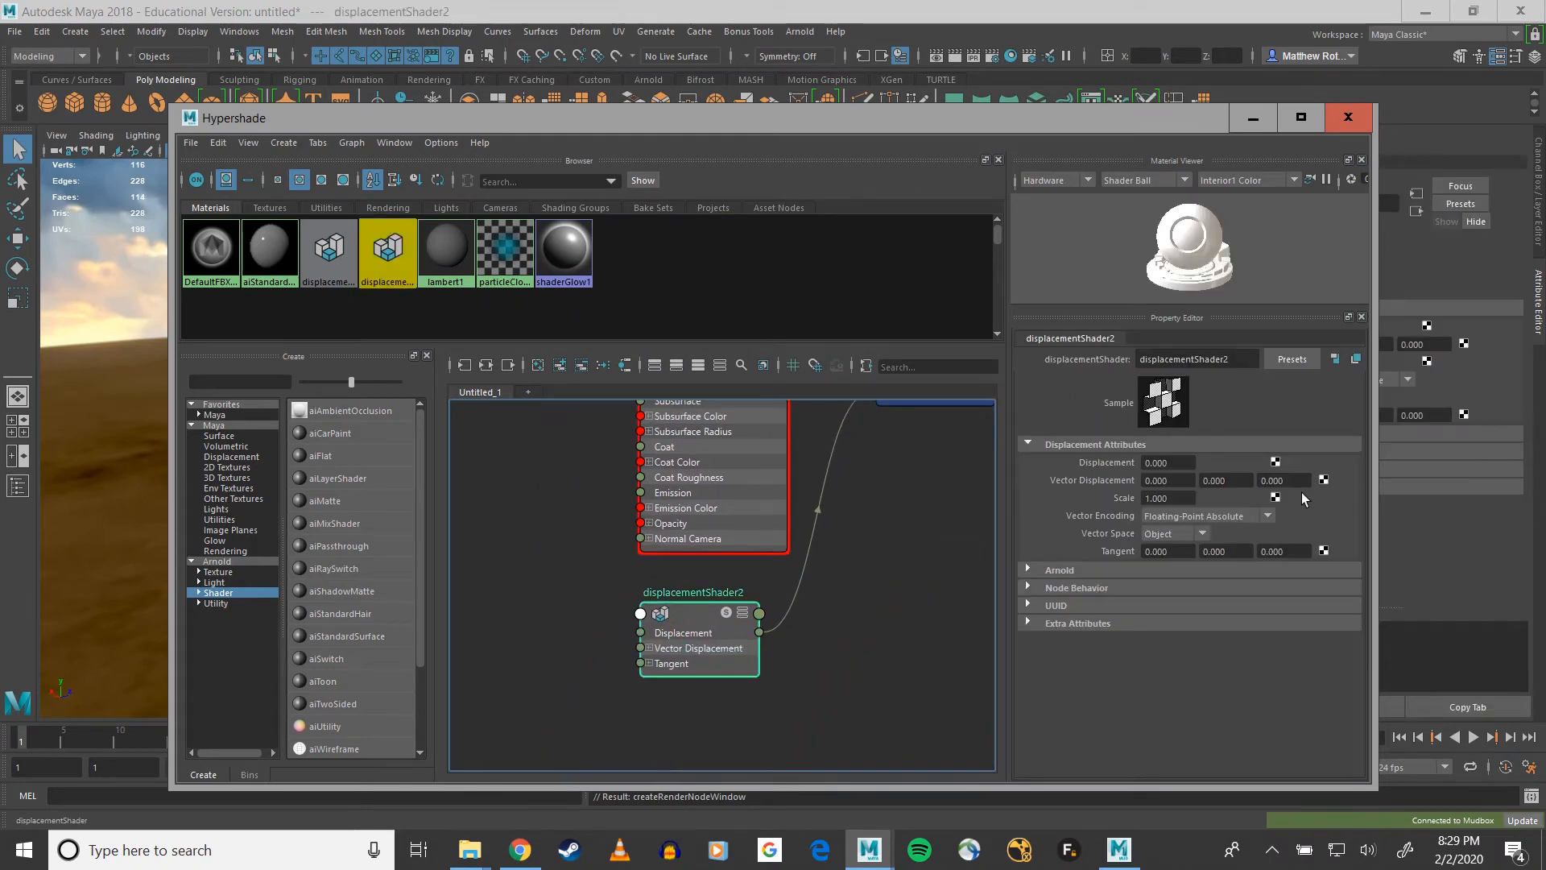
{"action": "left_click", "coordinate": [1264, 516]}
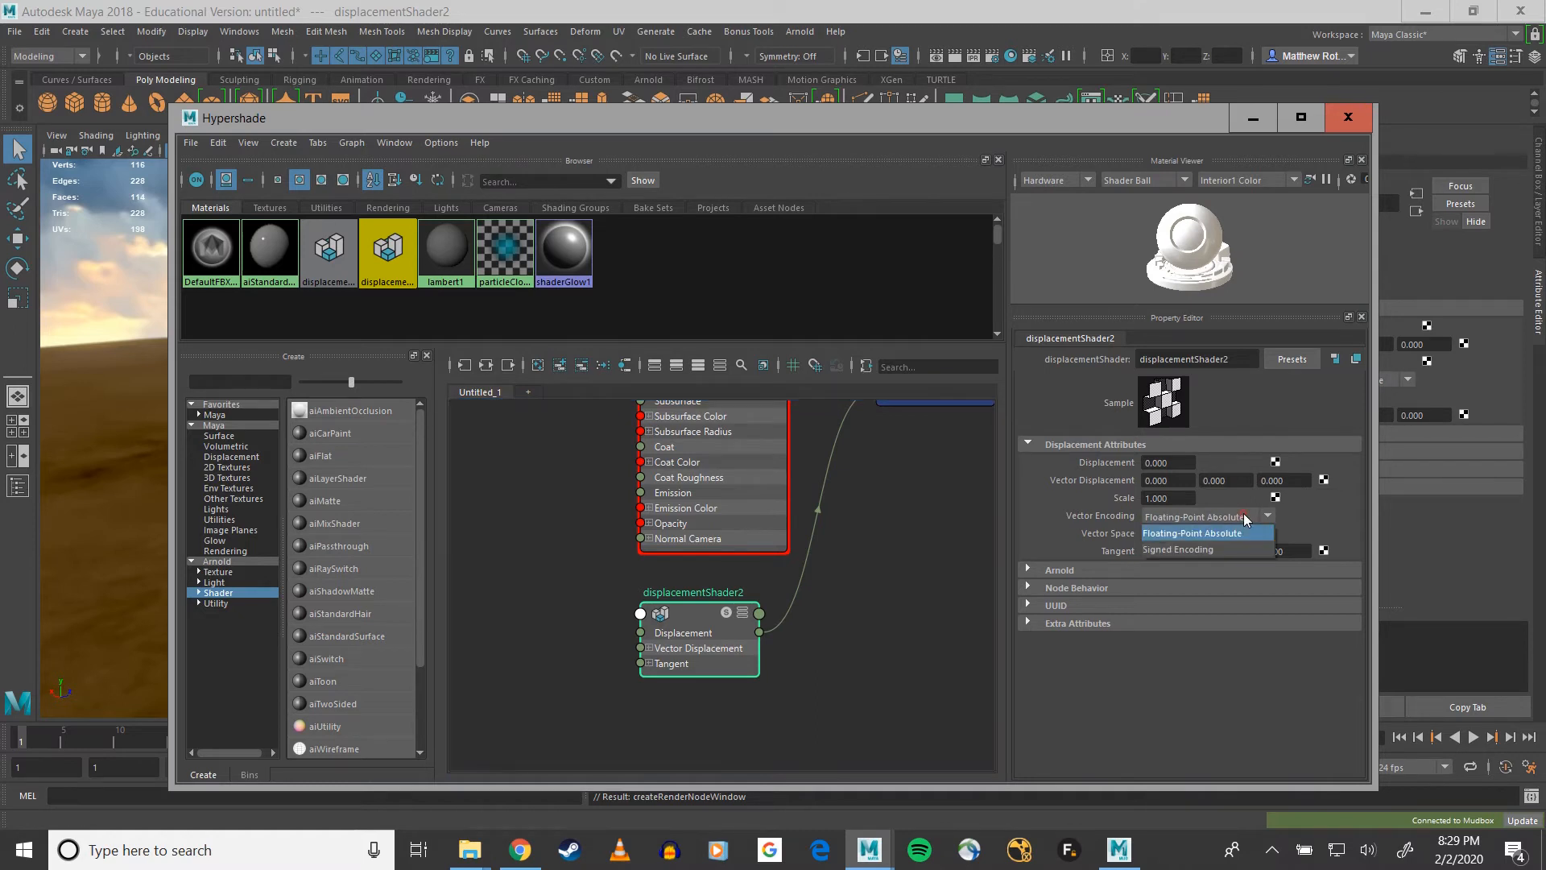
{"action": "left_click", "coordinate": [1299, 522]}
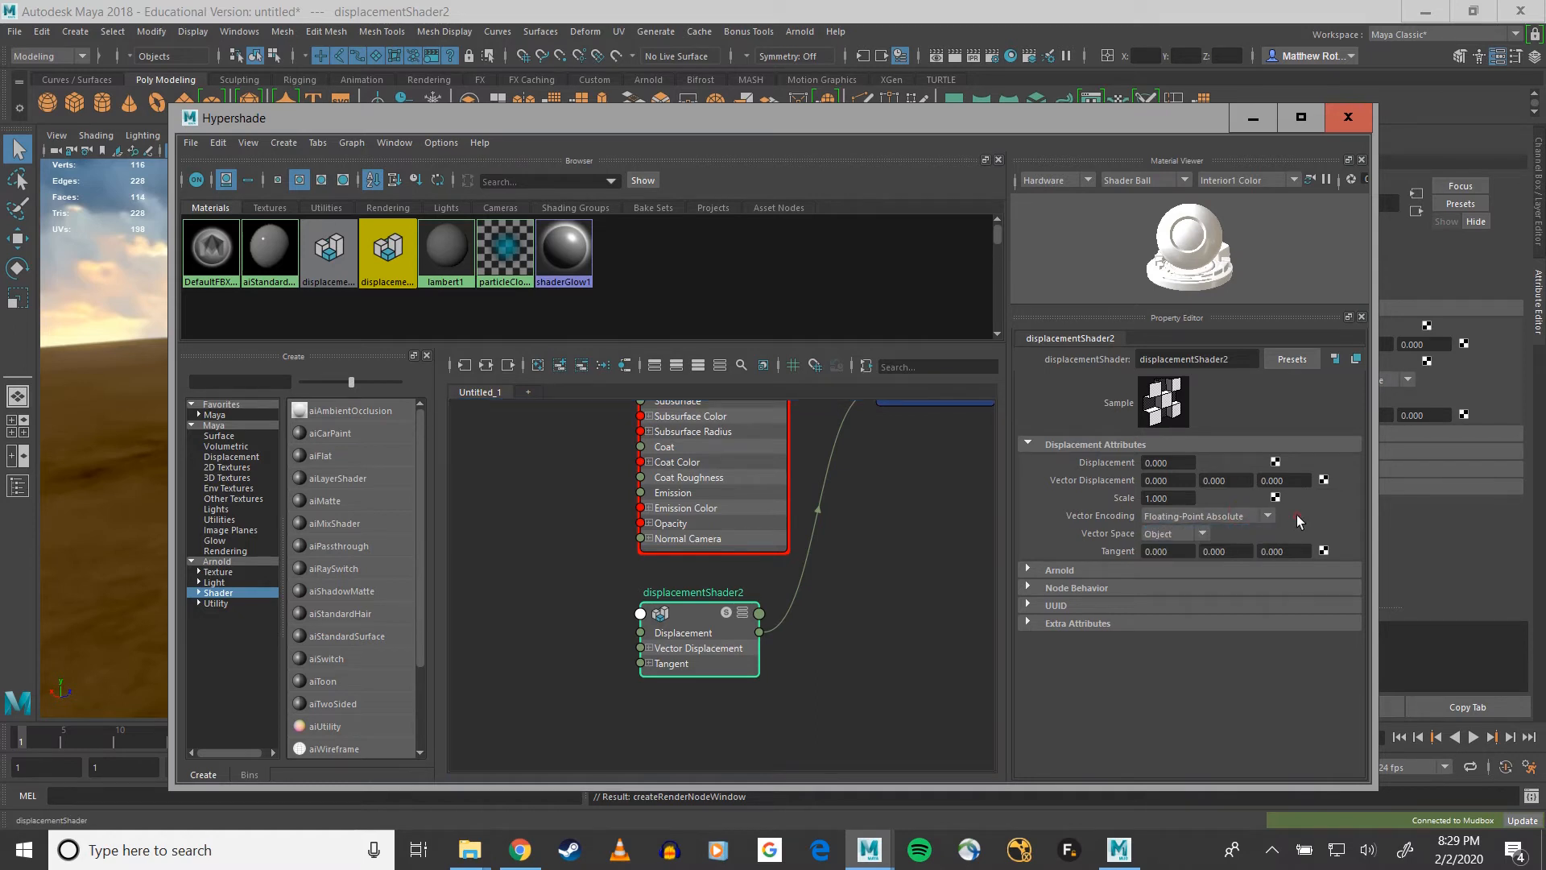
{"action": "left_click", "coordinate": [1203, 534]}
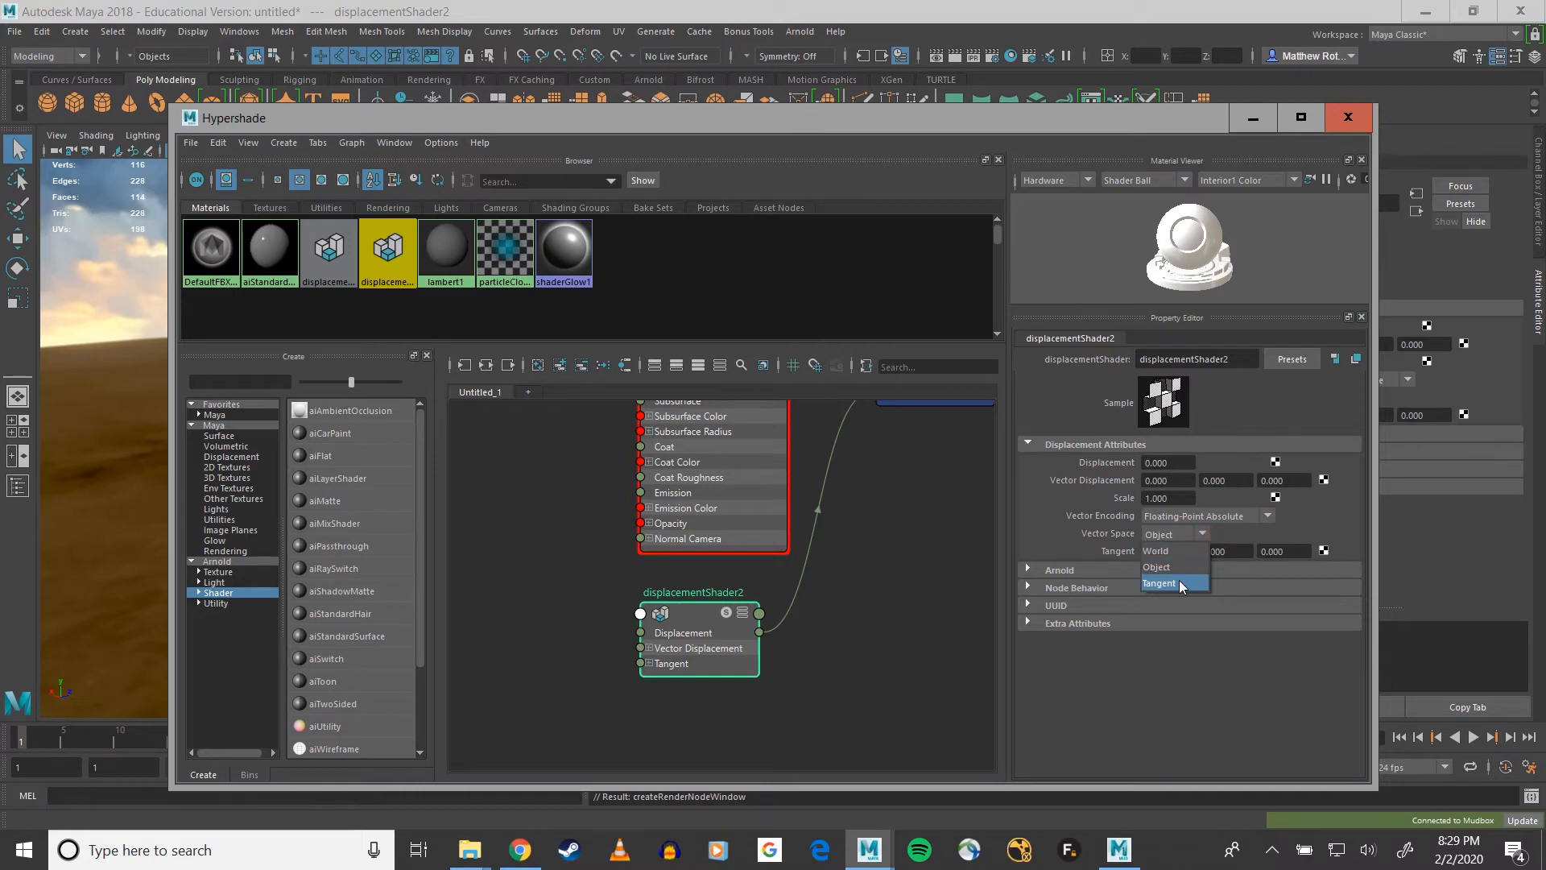
{"action": "left_click", "coordinate": [1181, 584]}
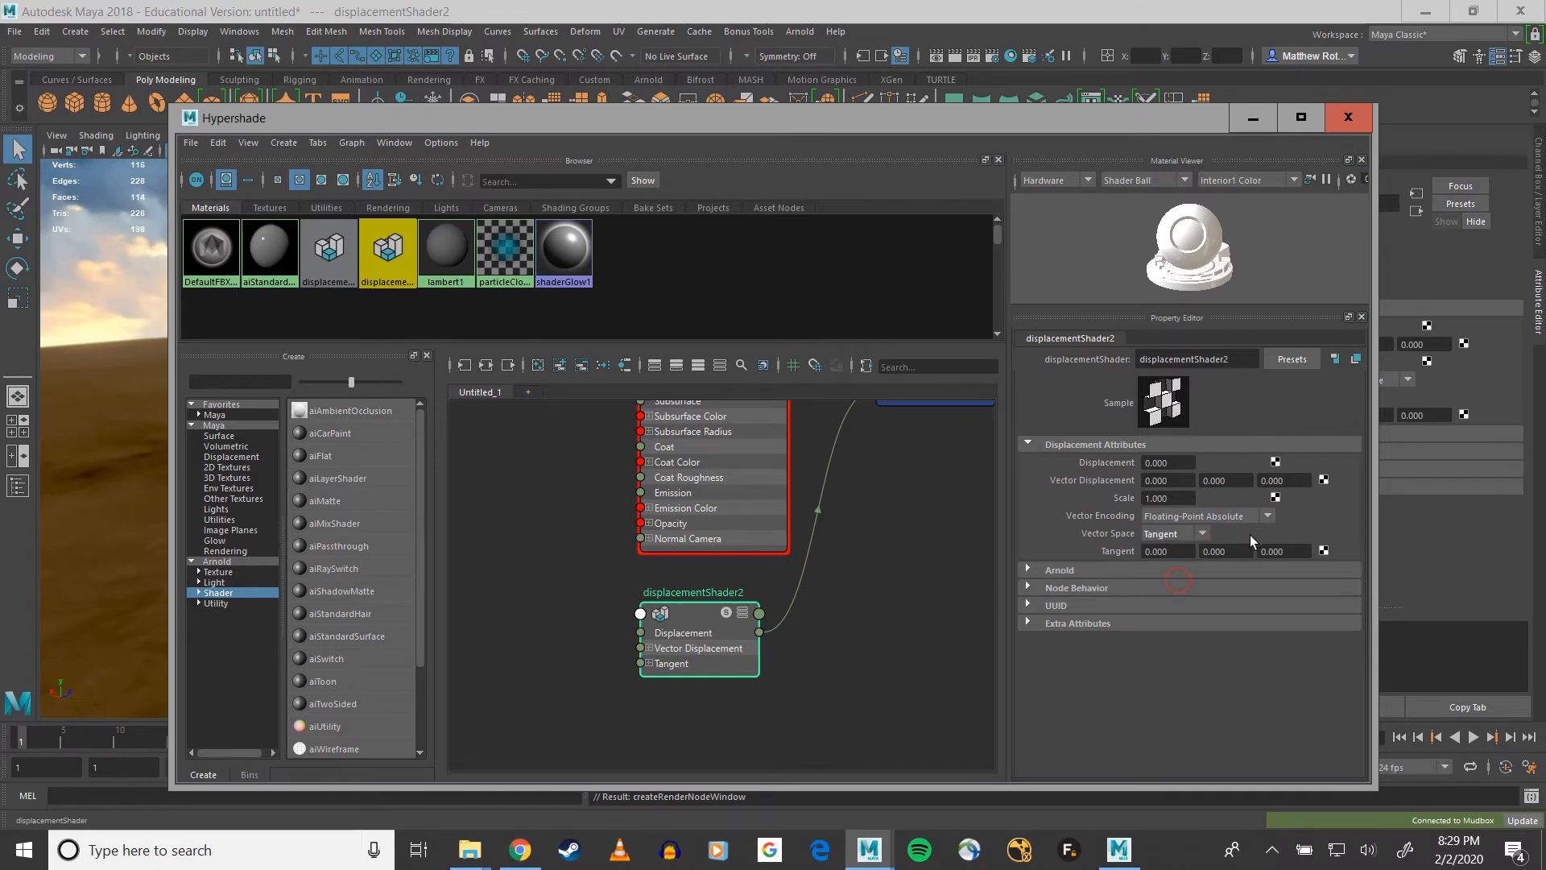
Step: Connect a File texture to displacementShader2's Vector Displacement and load treestump_vdis.exr into it
{"action": "left_click", "coordinate": [1323, 480]}
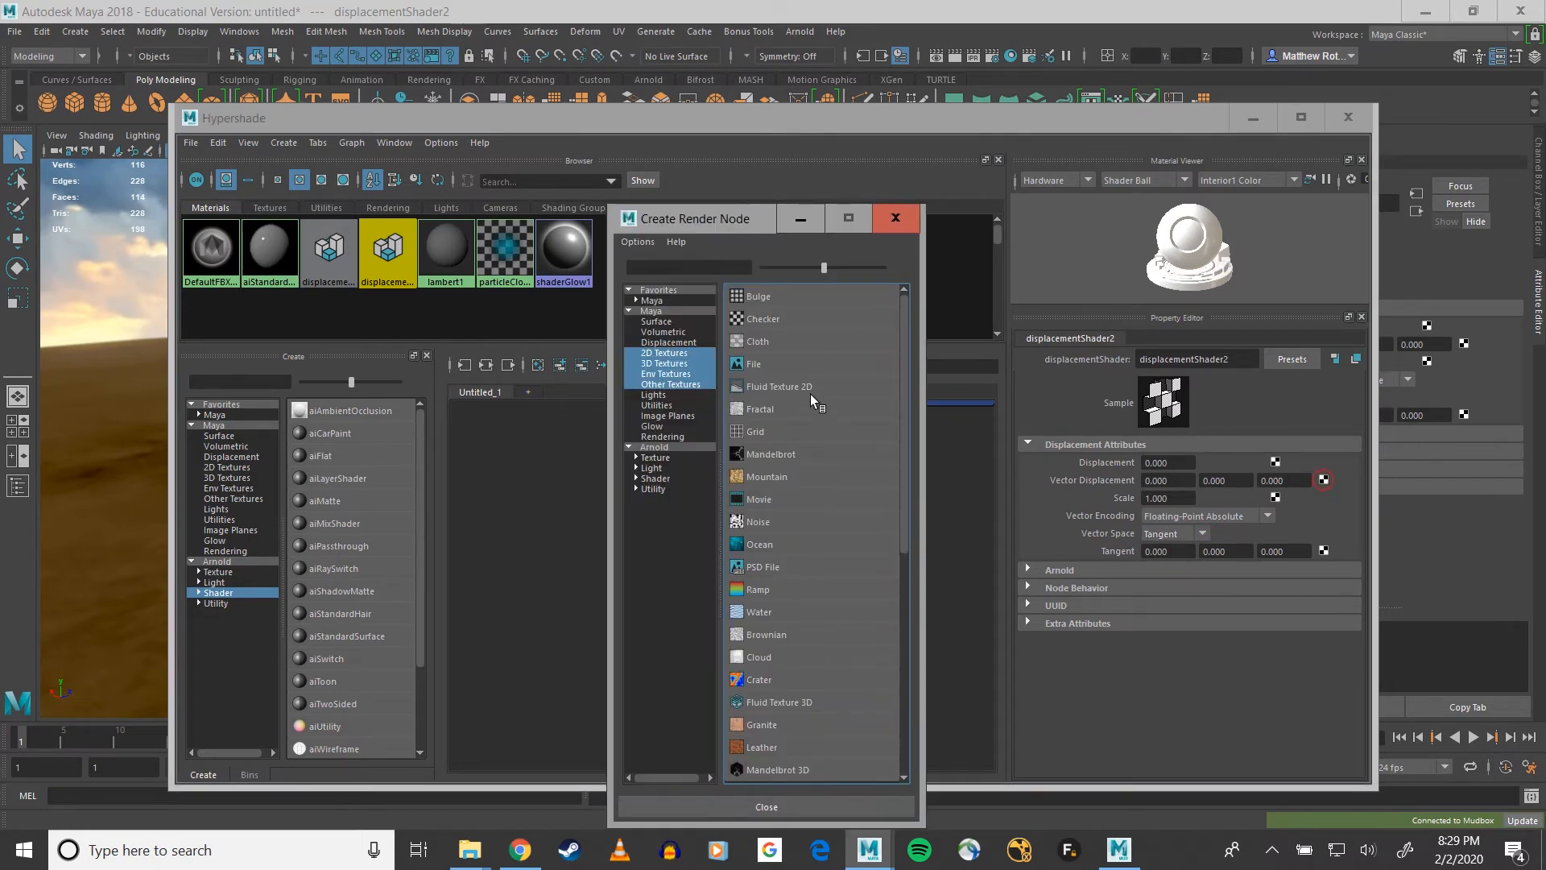
{"action": "left_click", "coordinate": [786, 364]}
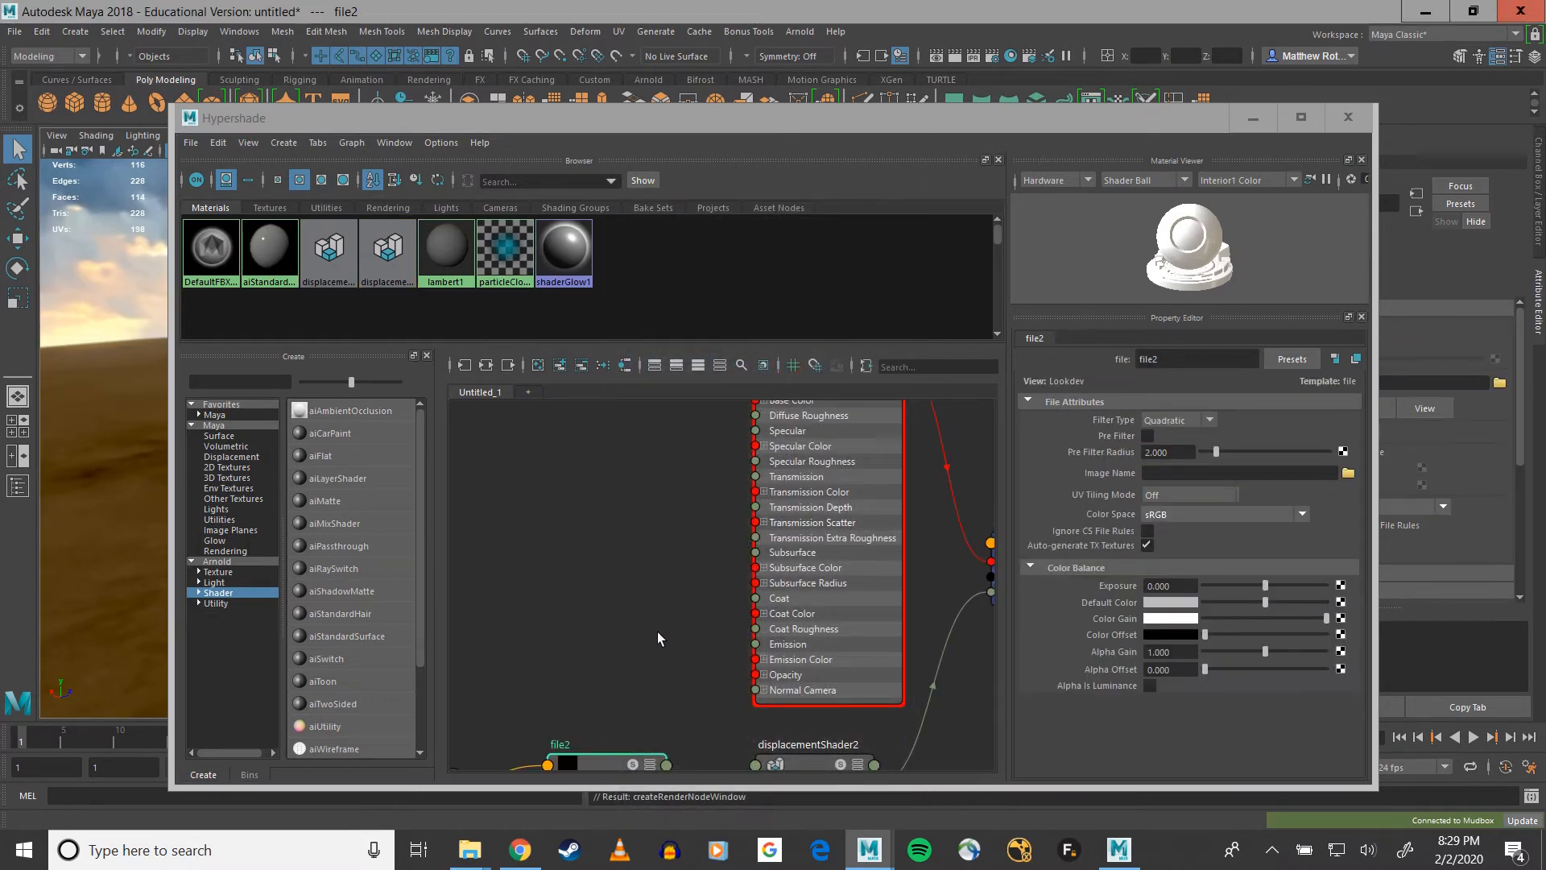
{"action": "middle_click_drag", "start_coordinate": [657, 637], "coordinate": [684, 491], "text": "alt"}
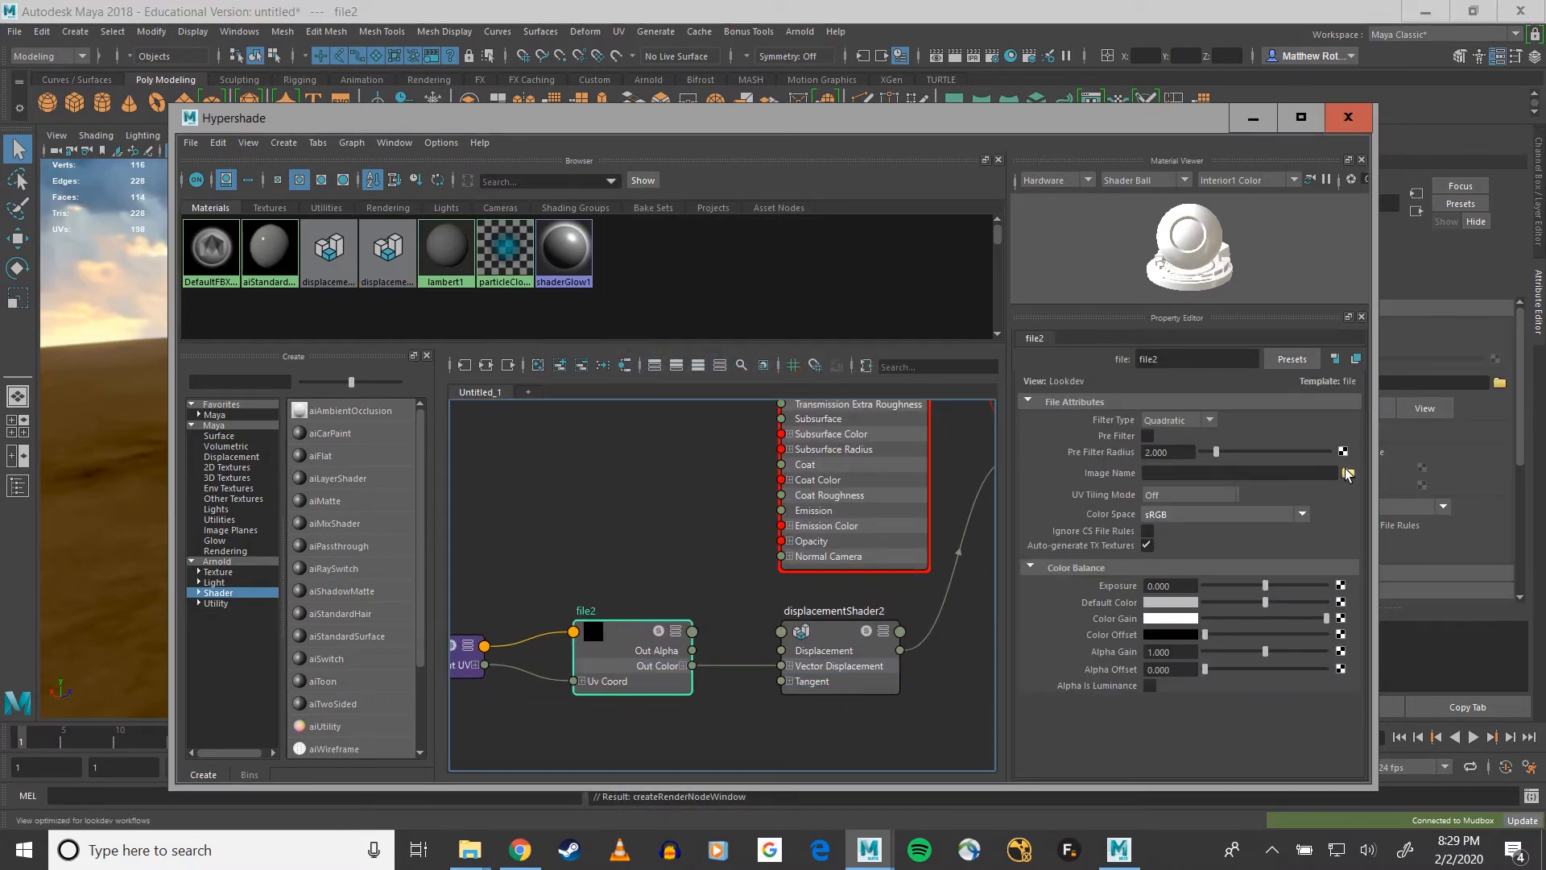
{"action": "left_click", "coordinate": [1348, 474]}
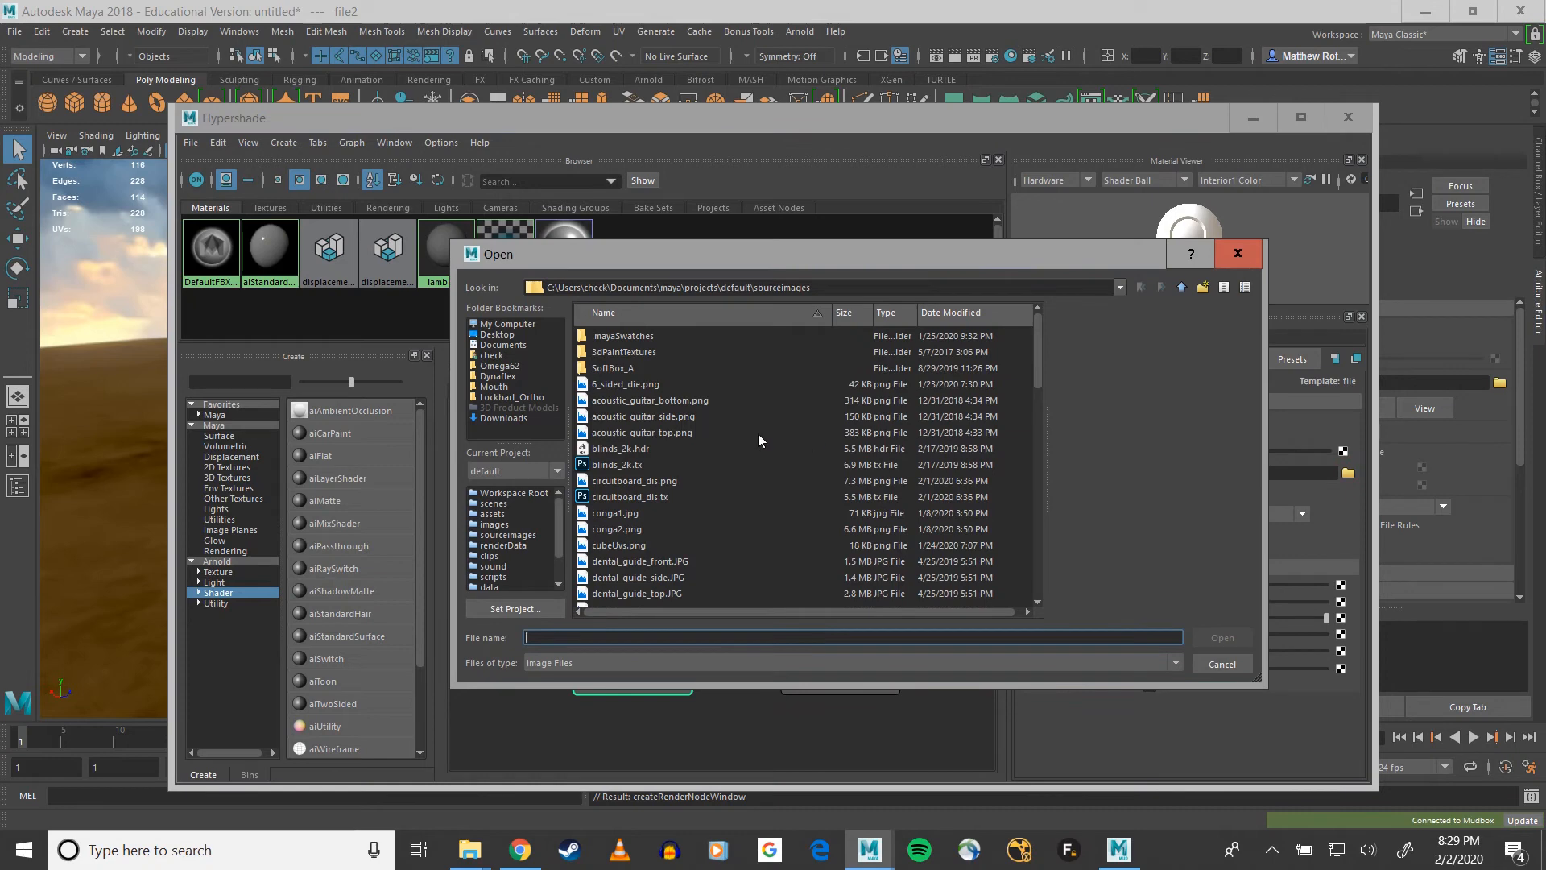
{"action": "scroll", "coordinate": [701, 557], "scroll_direction": "down", "scroll_amount": 12}
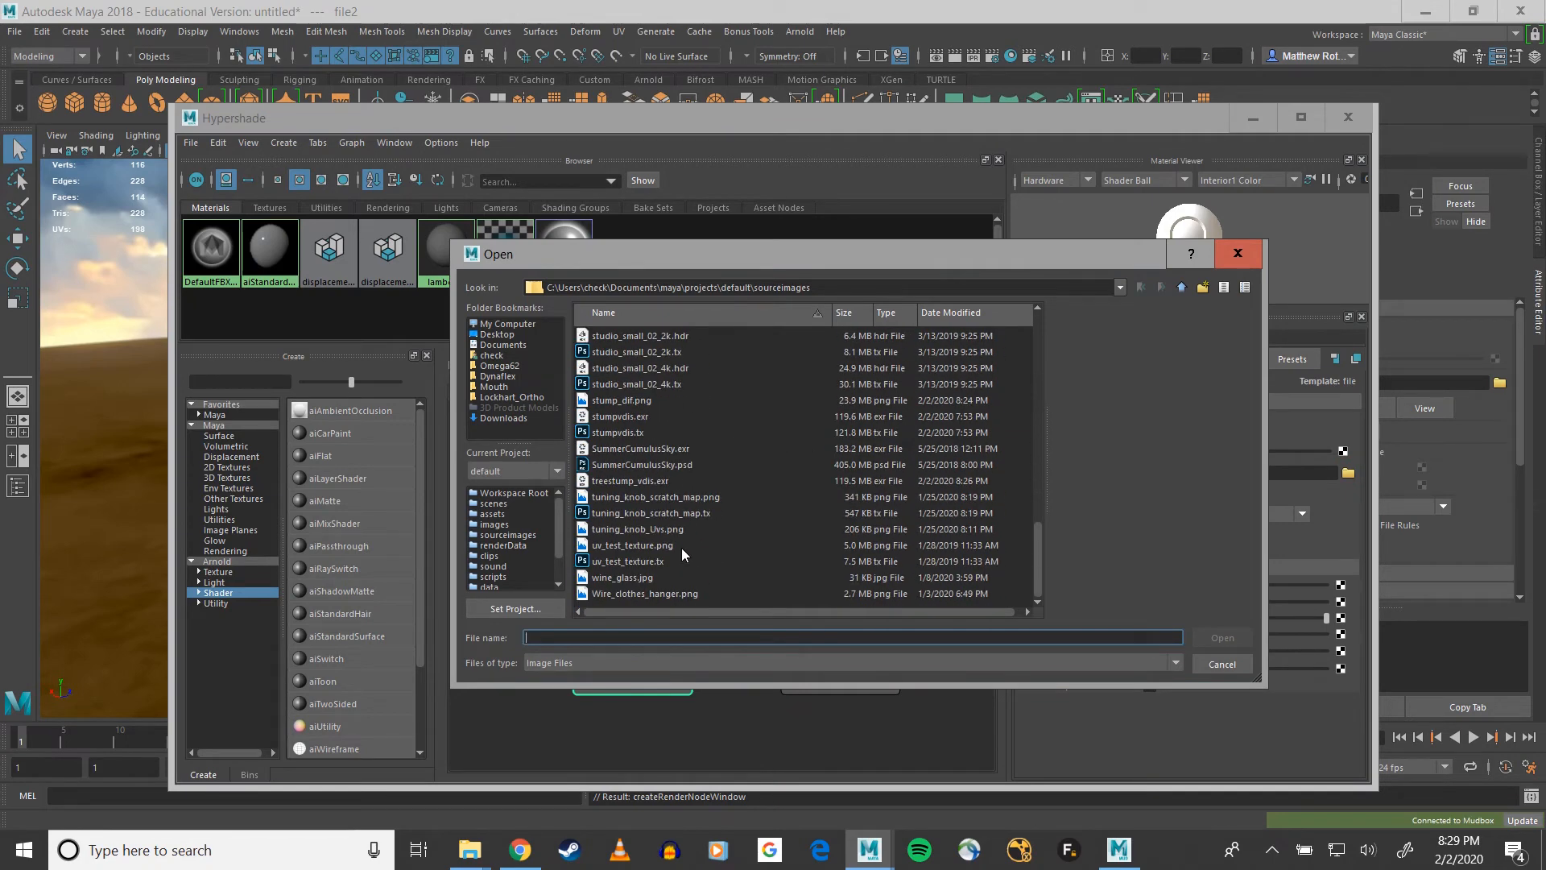
{"action": "left_click", "coordinate": [643, 482]}
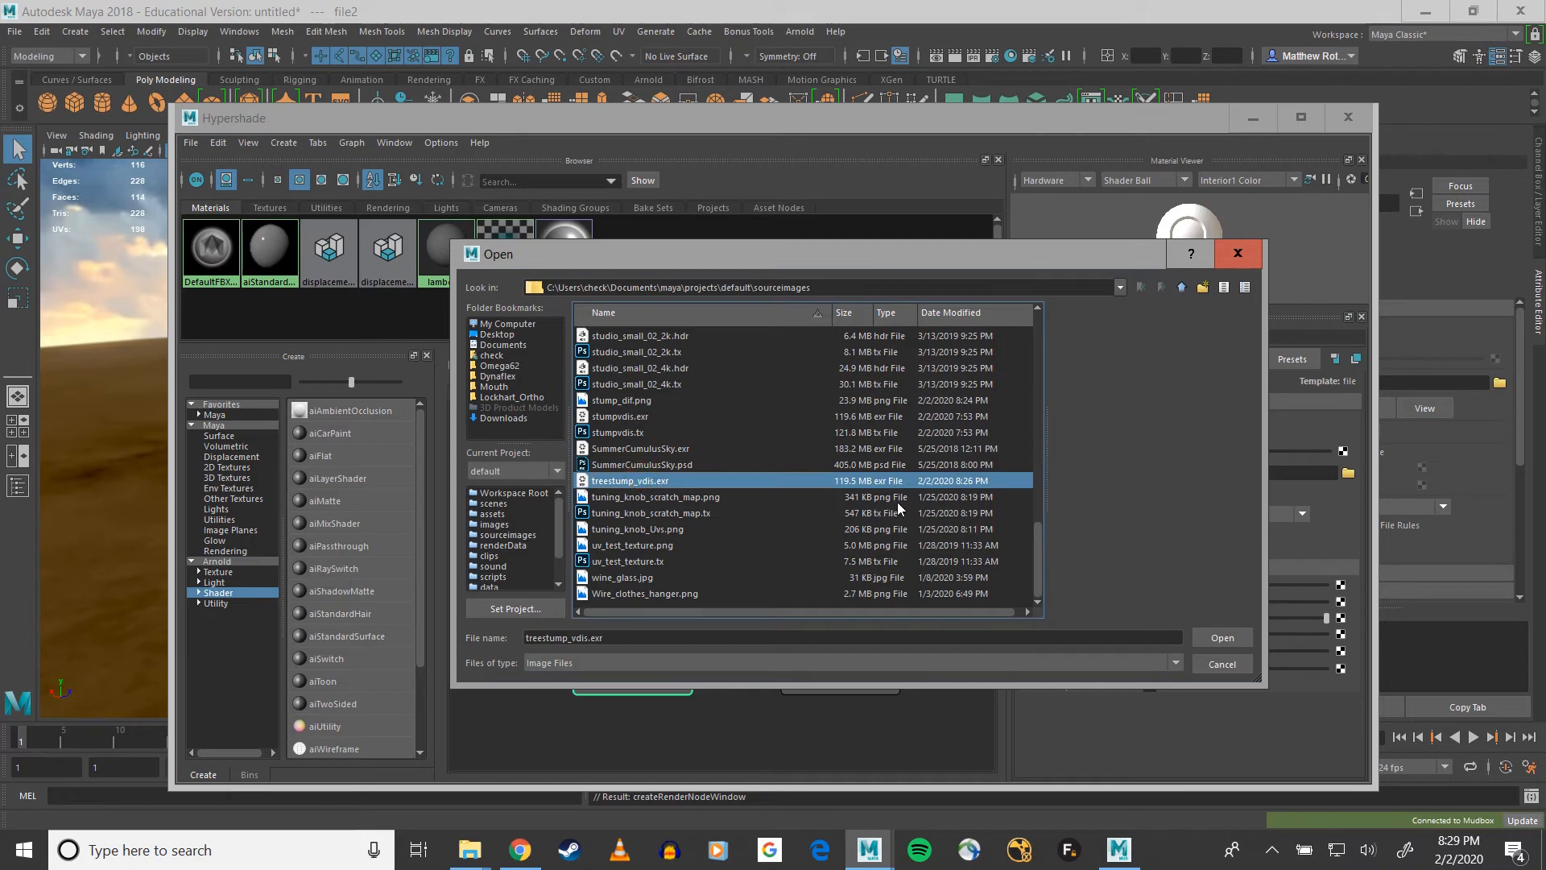
{"action": "left_click", "coordinate": [1218, 639]}
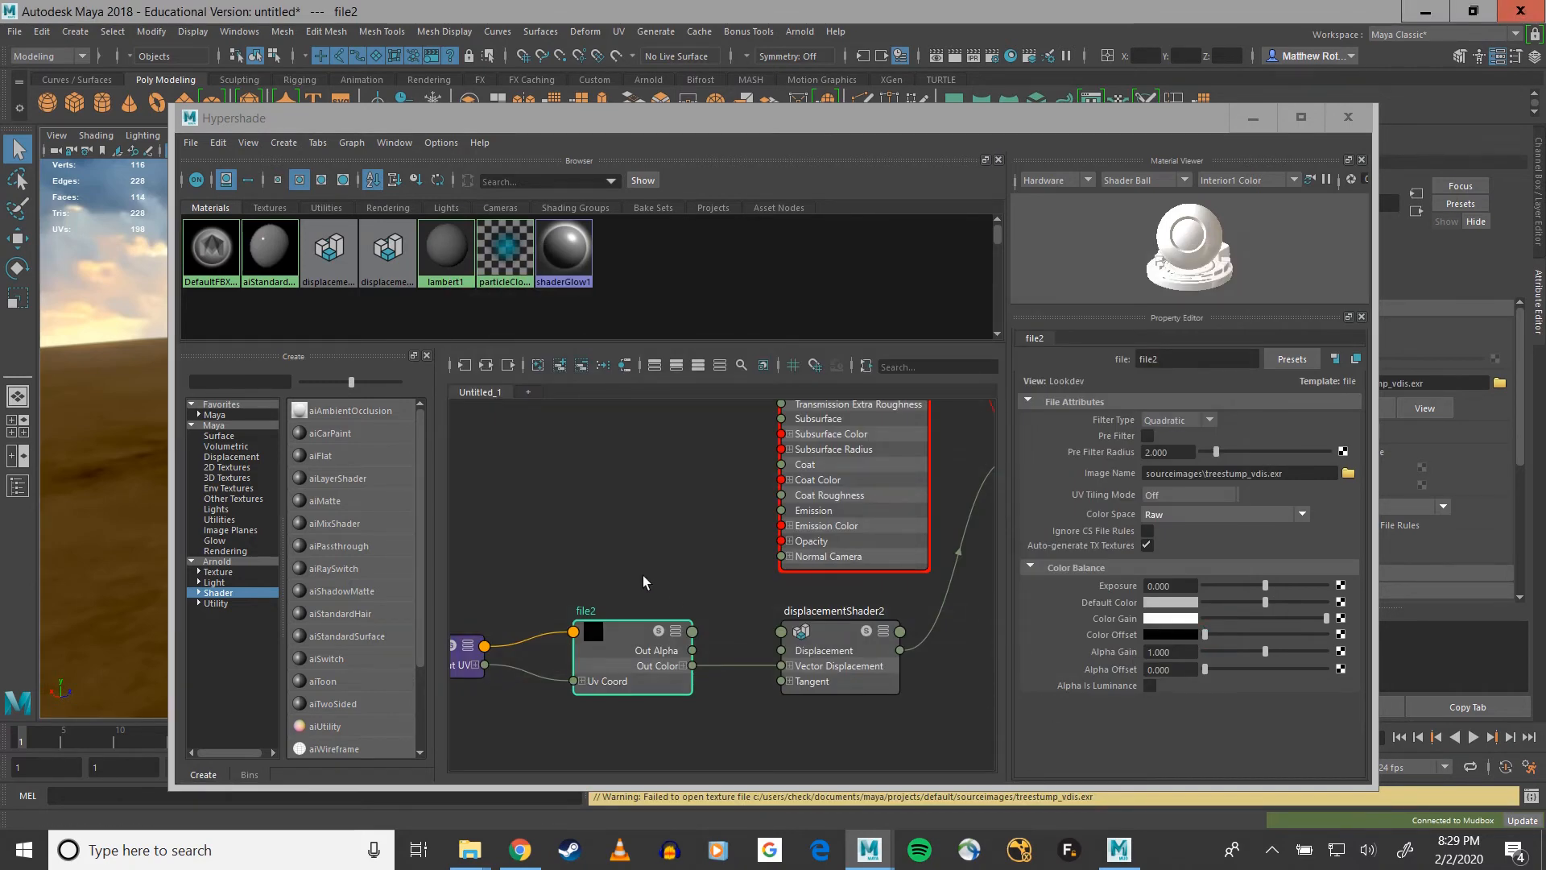
Step: Set the vector displacement texture's Filter Type to Off with the Raw color space, and check displacementShader2's Scale
{"action": "left_click", "coordinate": [639, 636]}
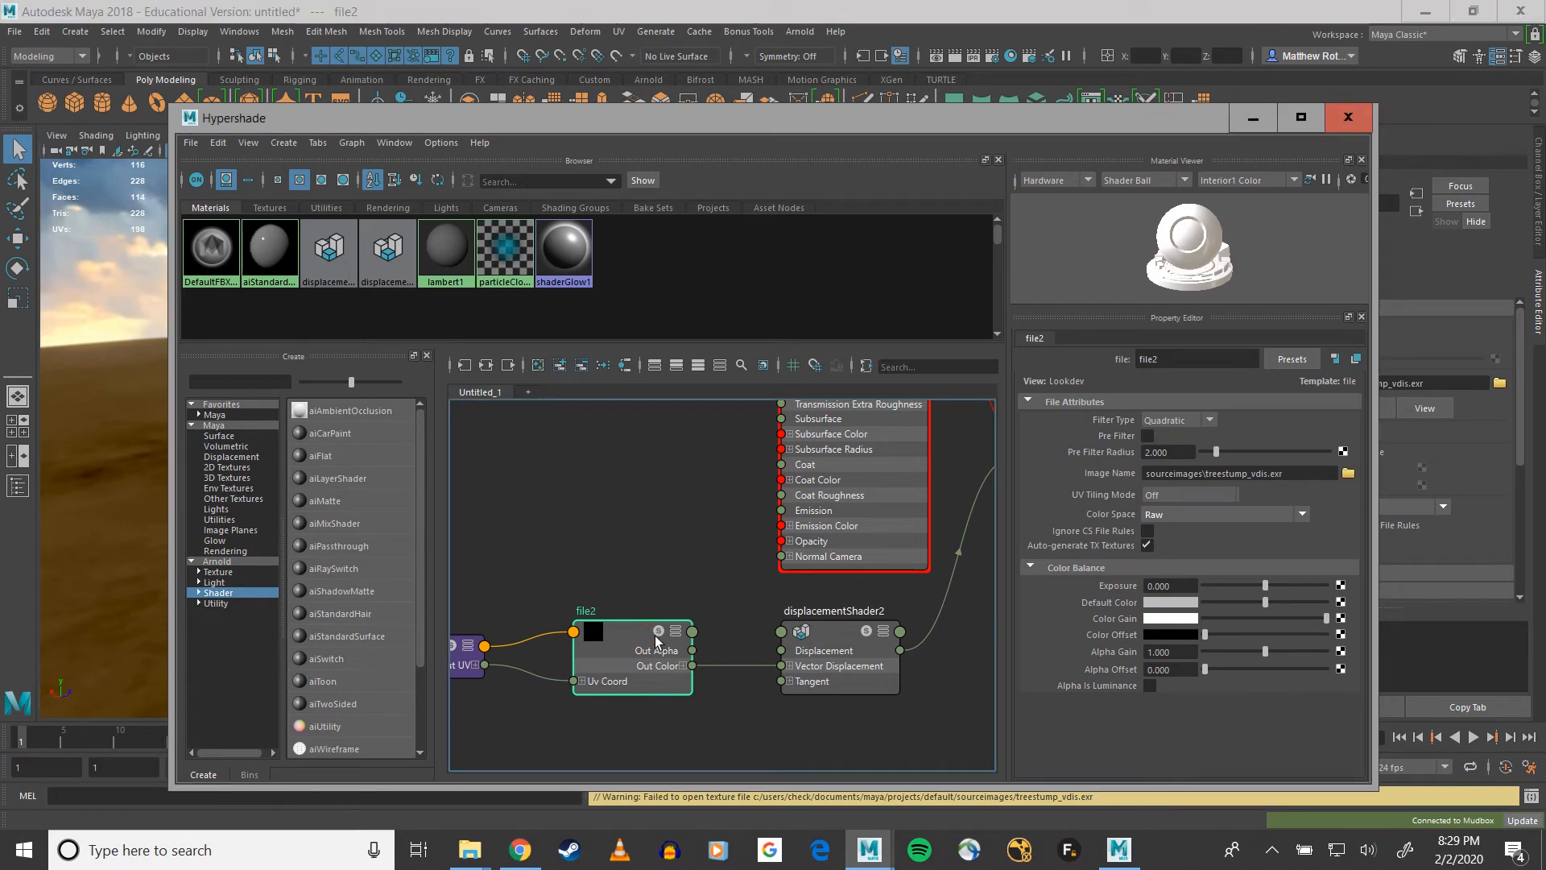
{"action": "left_click", "coordinate": [1210, 417]}
{"action": "left_click", "coordinate": [1184, 437]}
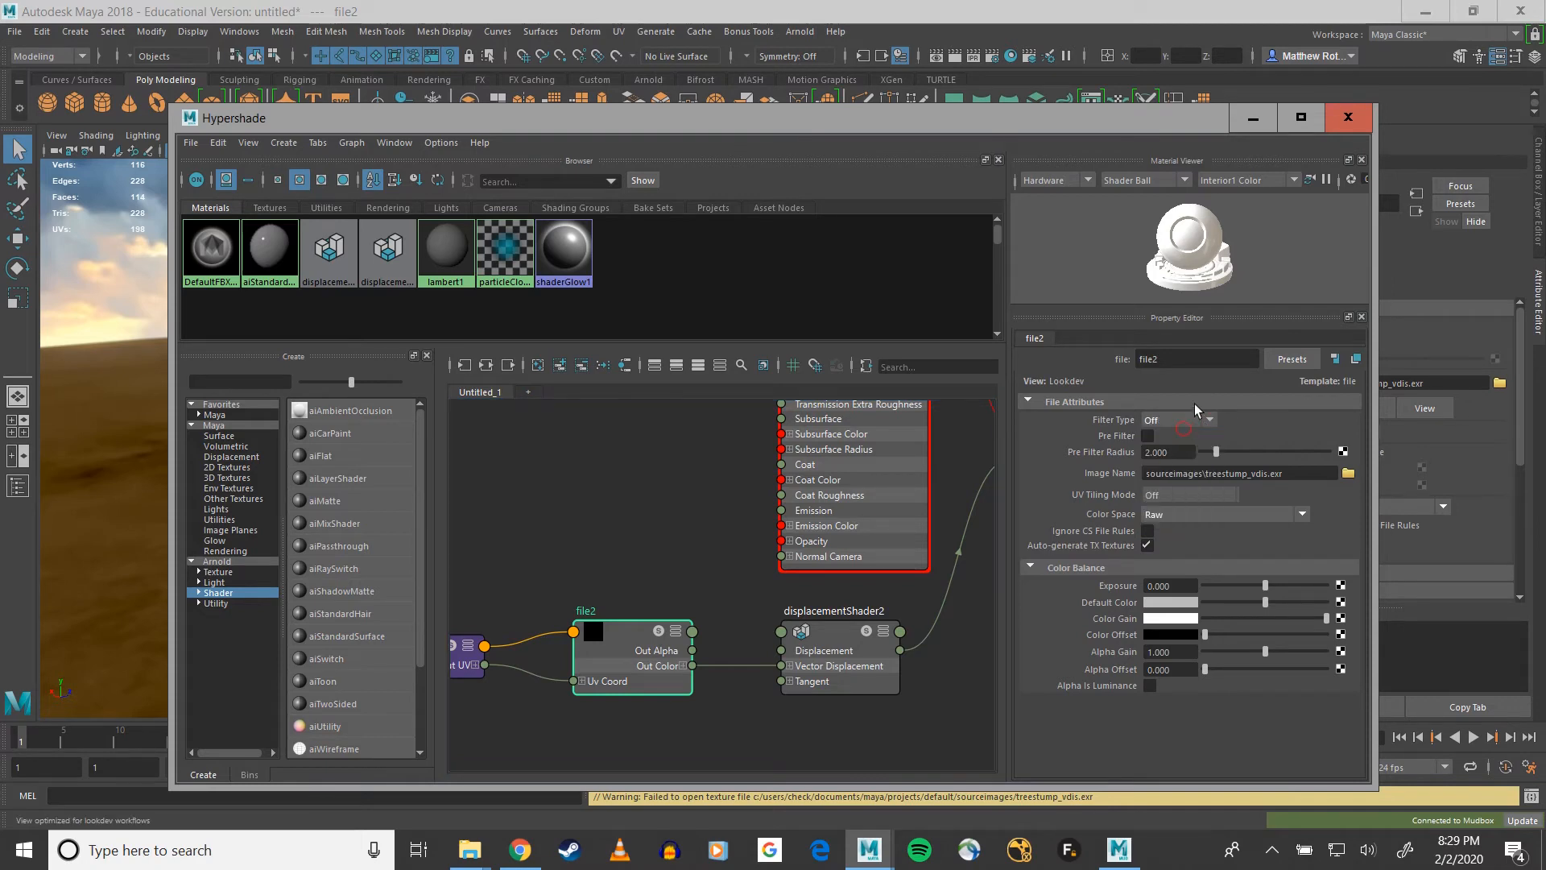
{"action": "left_click", "coordinate": [1175, 515]}
{"action": "left_click", "coordinate": [1160, 637]}
{"action": "left_click", "coordinate": [839, 630]}
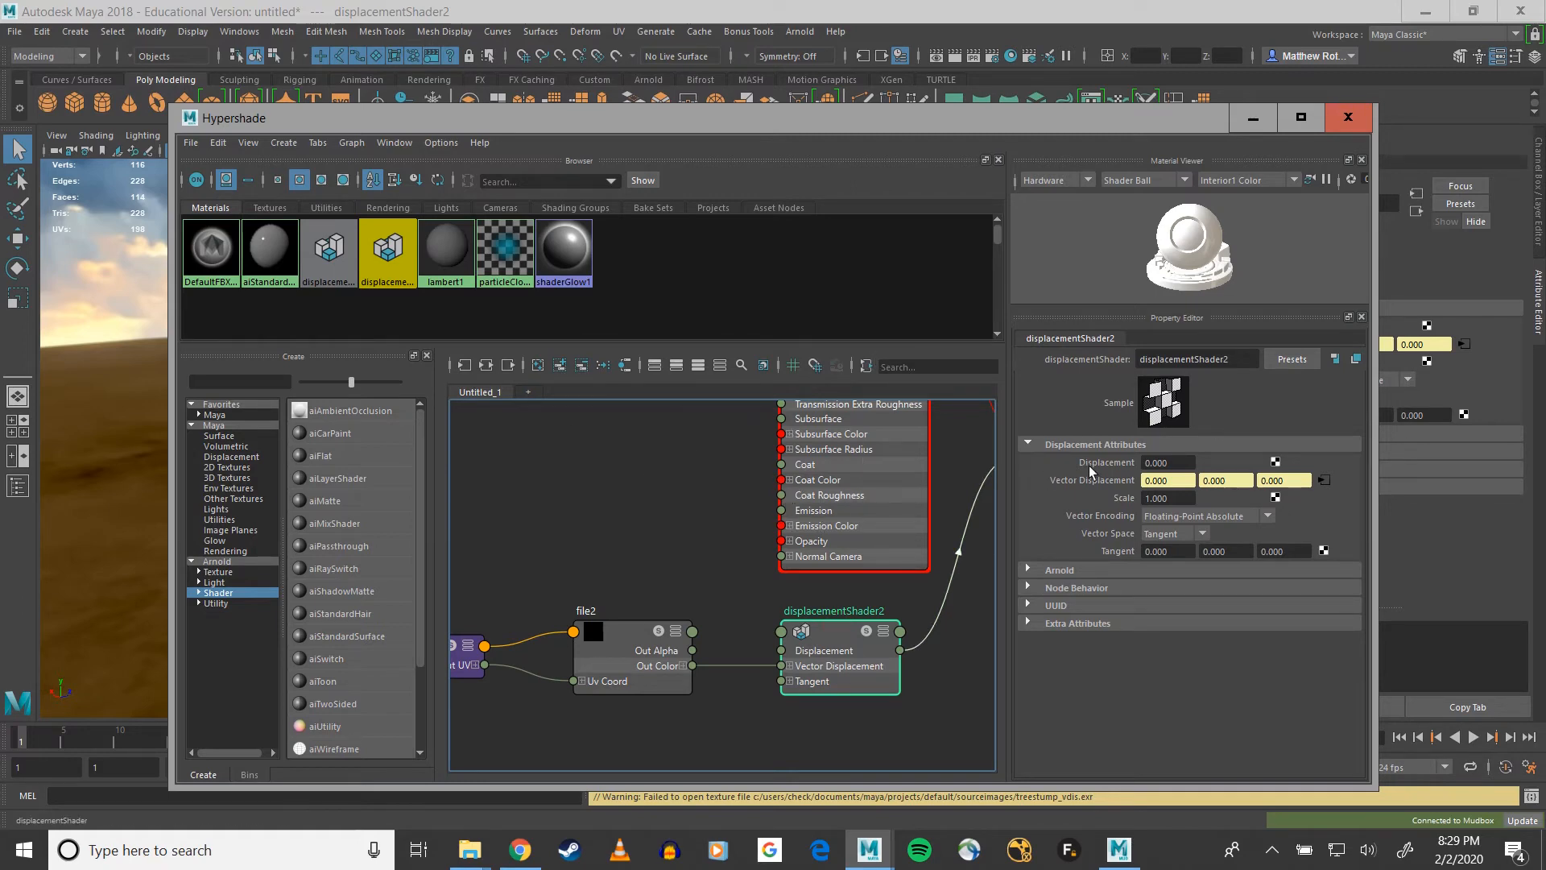
{"action": "left_click", "coordinate": [1180, 498]}
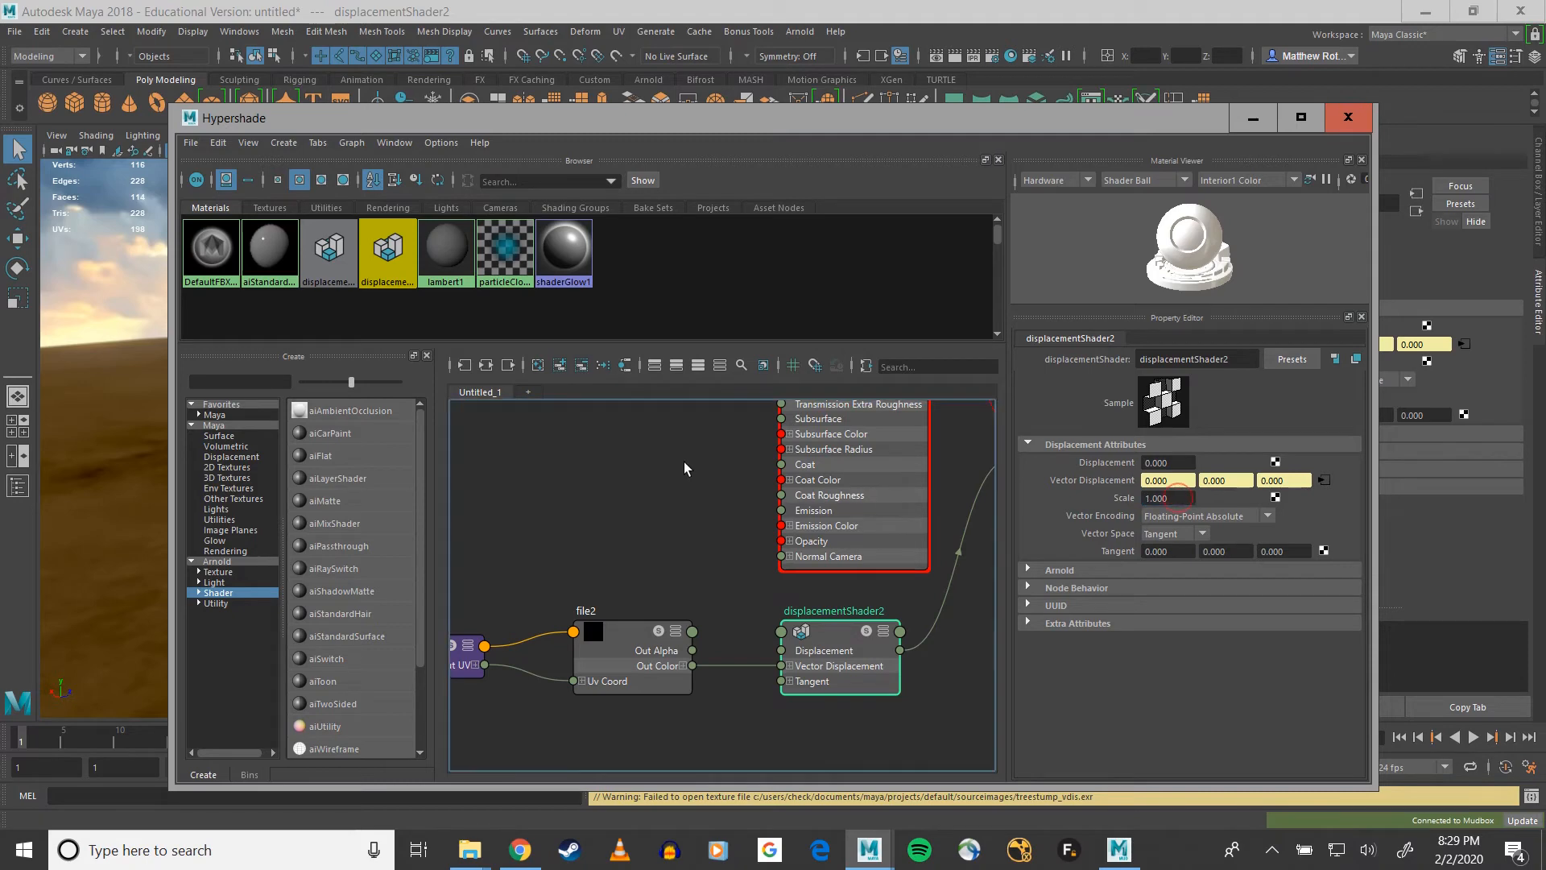
Step: Connect a File texture to aiStandardSurface1's base Color and load stump_dif.png into it
{"action": "middle_click_drag", "start_coordinate": [684, 462], "coordinate": [641, 587], "text": "alt"}
{"action": "left_click", "coordinate": [749, 523]}
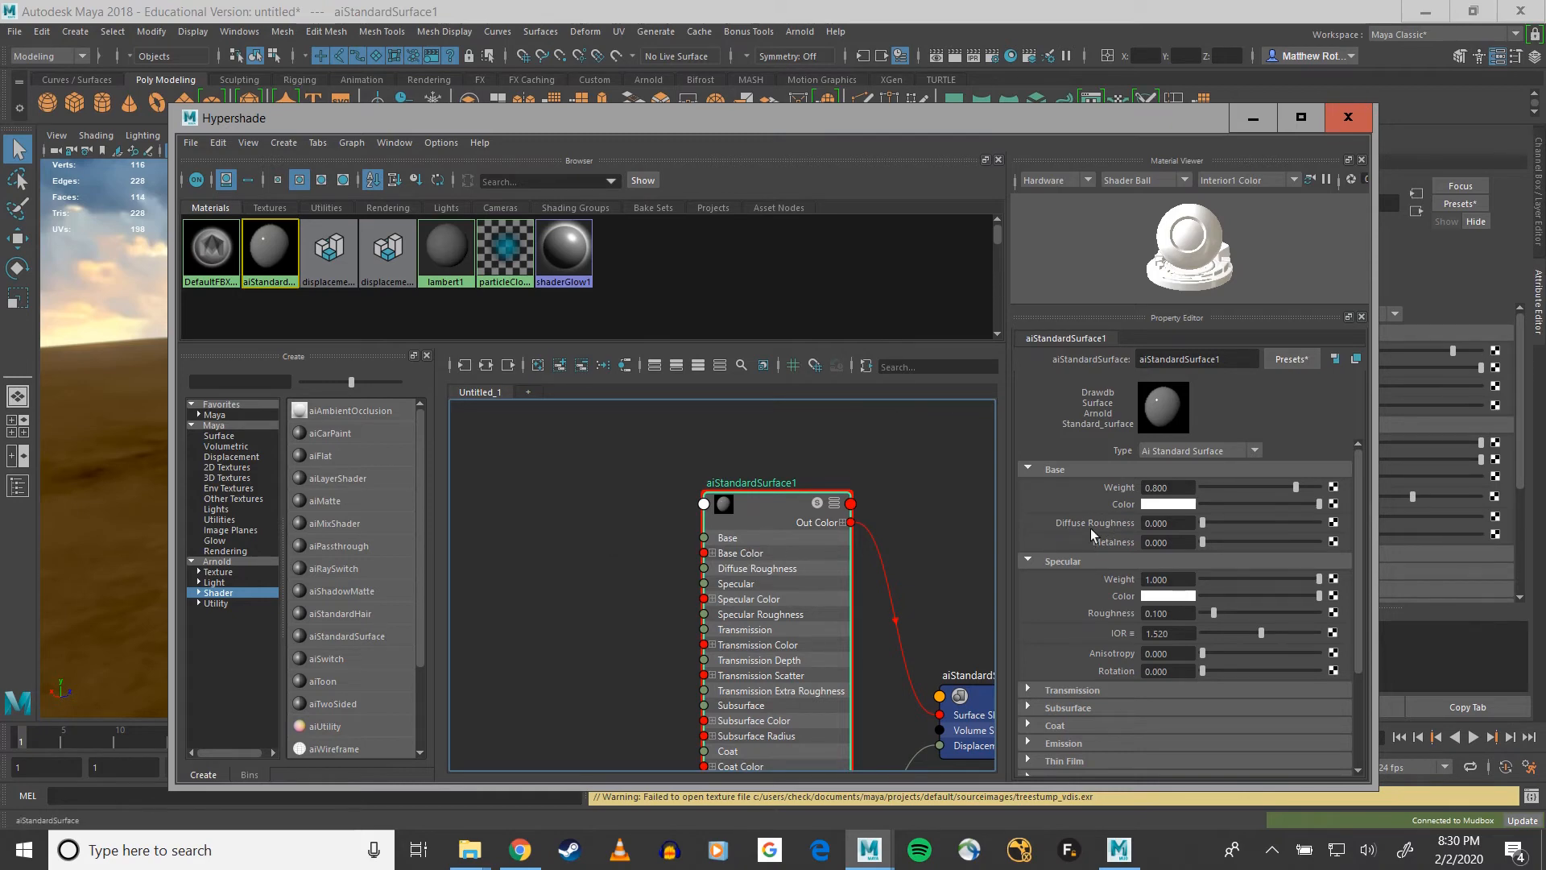
{"action": "left_click", "coordinate": [1333, 505]}
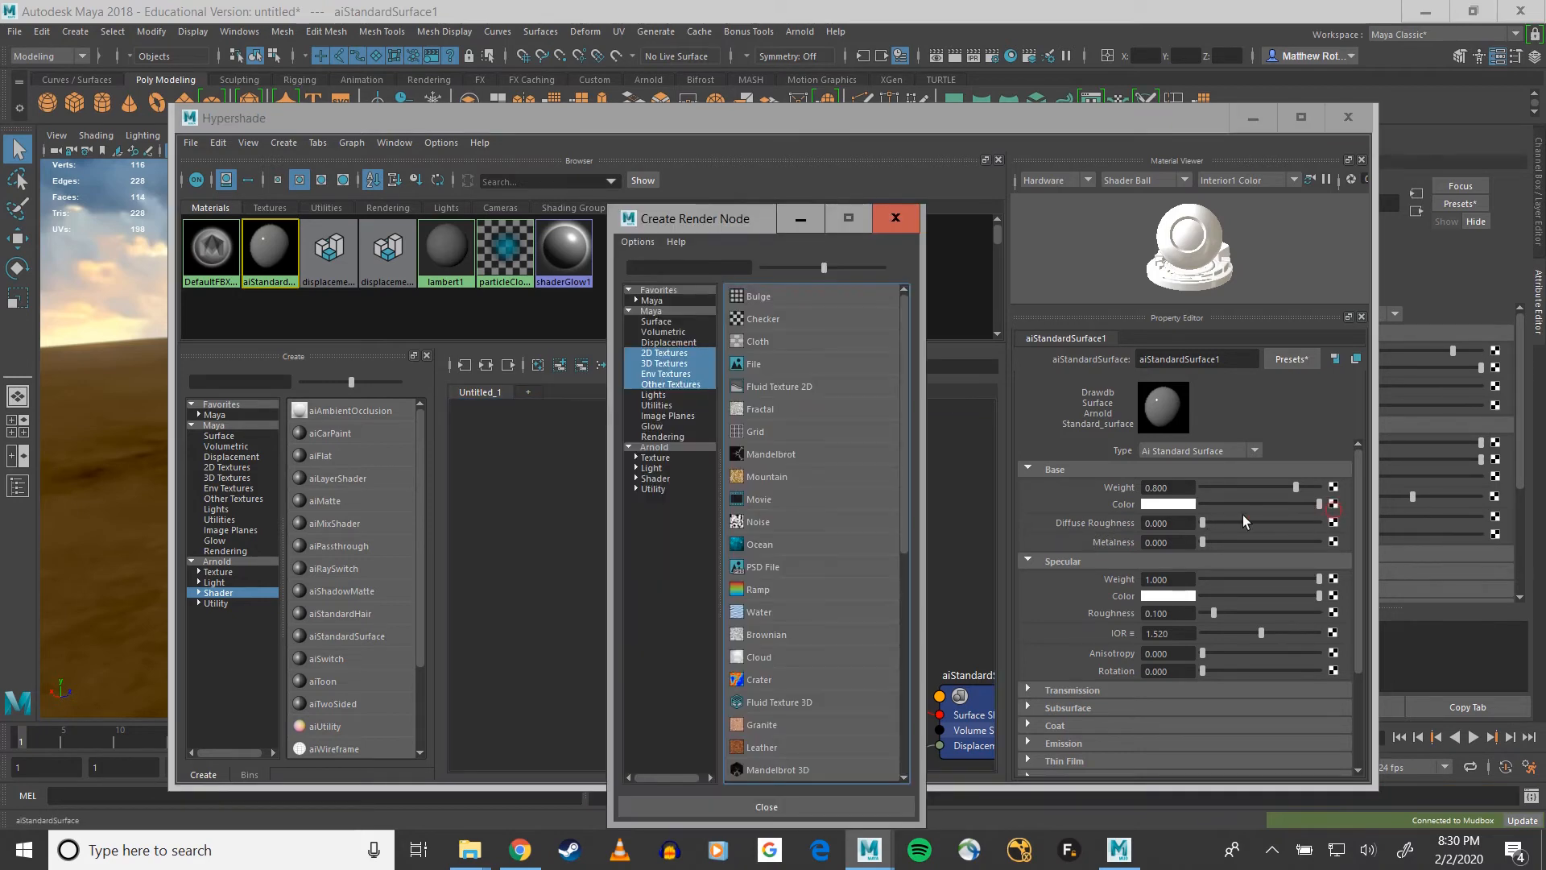
{"action": "left_click", "coordinate": [765, 369]}
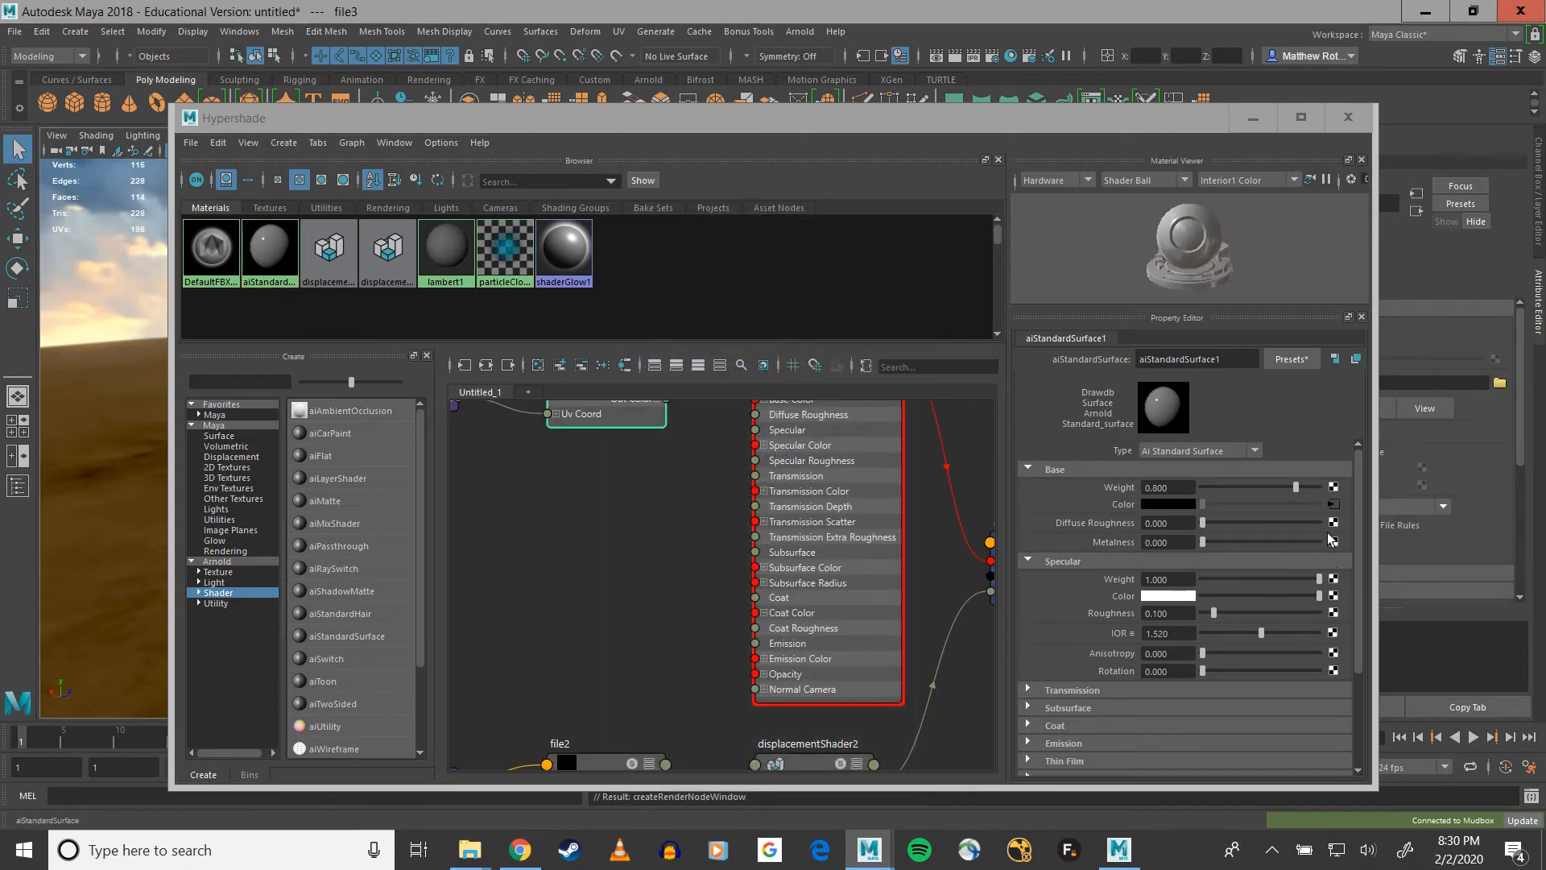
{"action": "left_click", "coordinate": [1347, 473]}
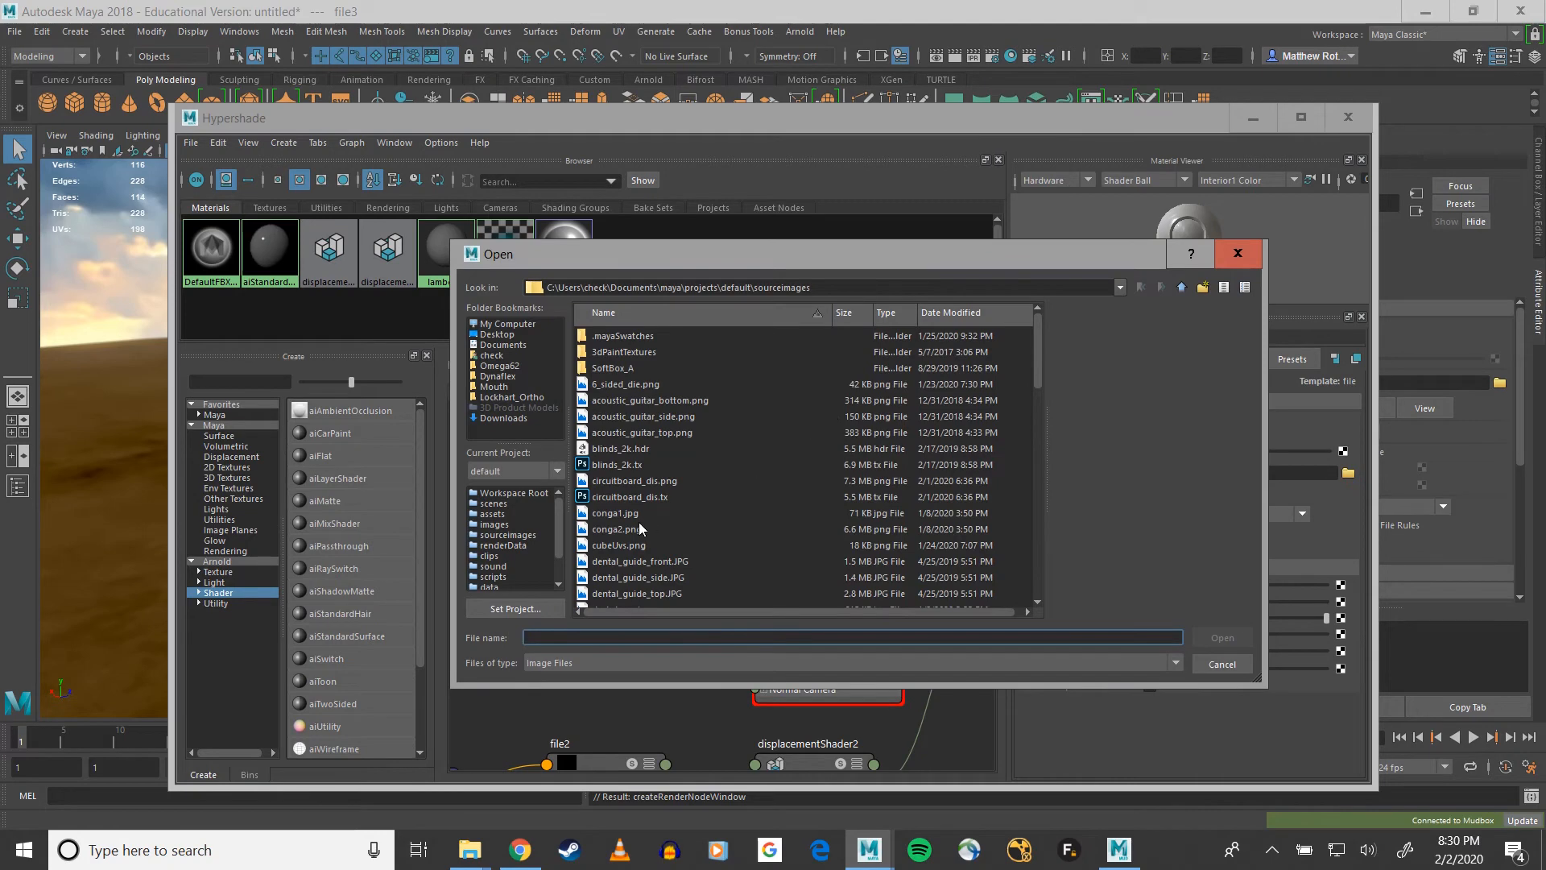
{"action": "scroll", "coordinate": [639, 525], "scroll_direction": "down", "scroll_amount": 4}
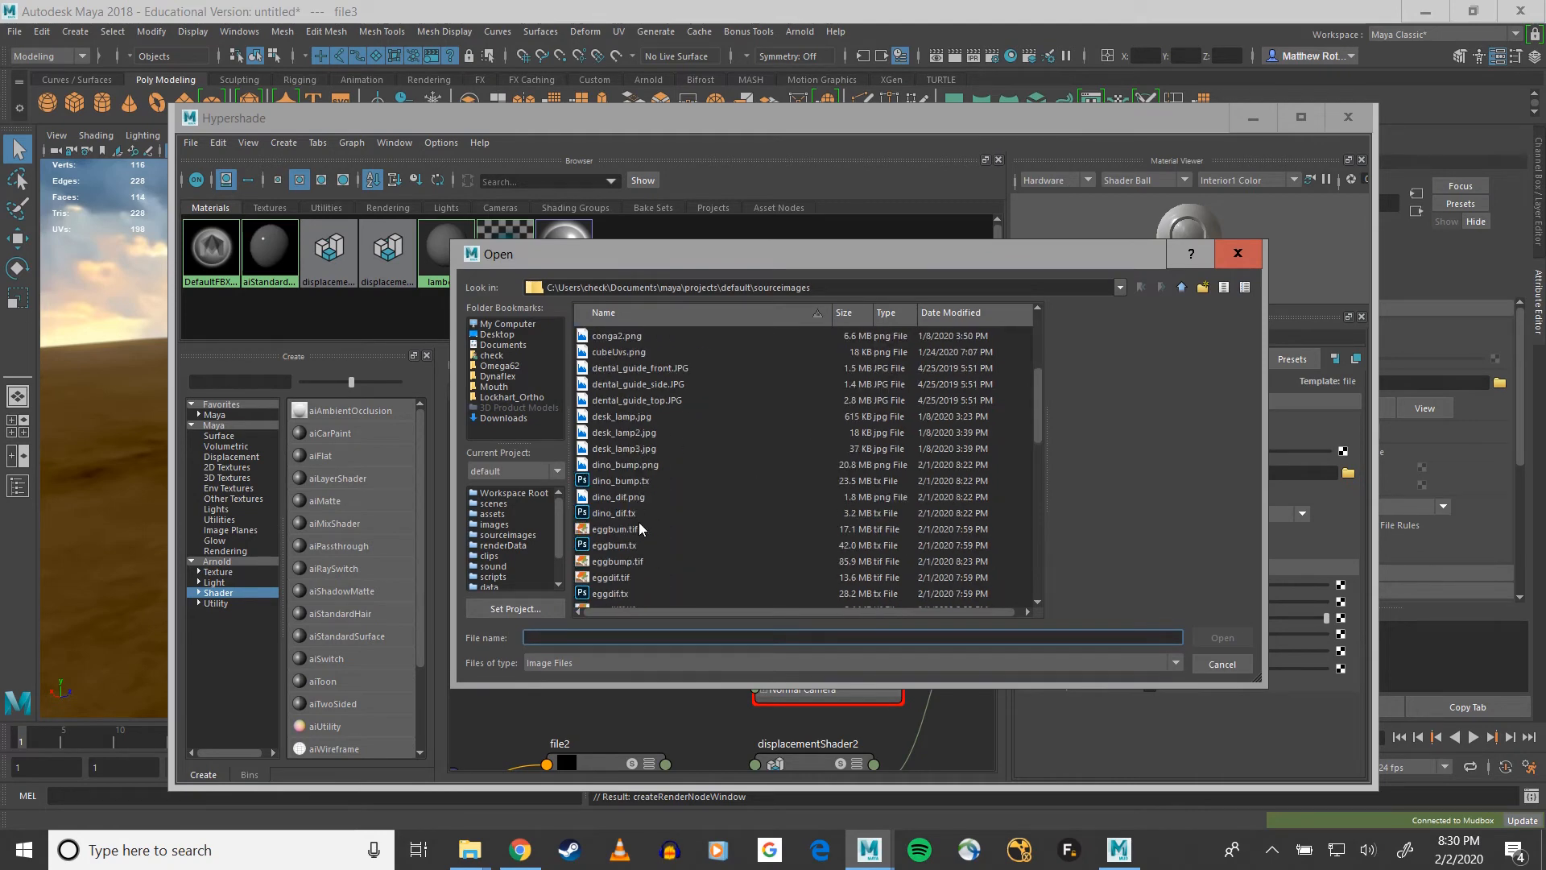
{"action": "scroll", "coordinate": [640, 528], "scroll_direction": "down", "scroll_amount": 10}
{"action": "scroll", "coordinate": [639, 528], "scroll_direction": "down", "scroll_amount": 1}
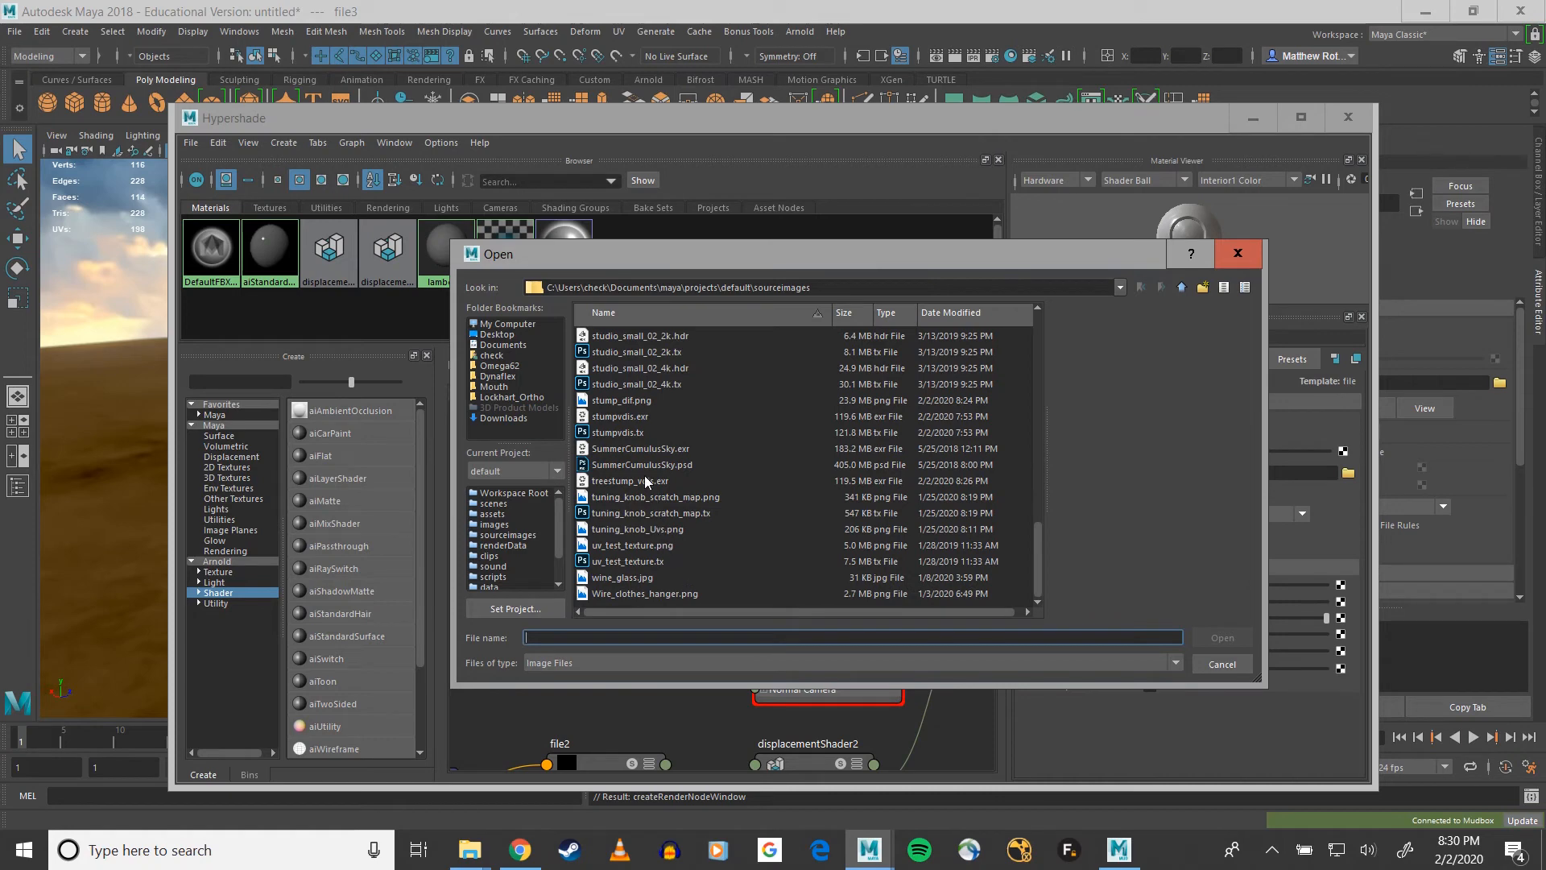
{"action": "left_click", "coordinate": [632, 402]}
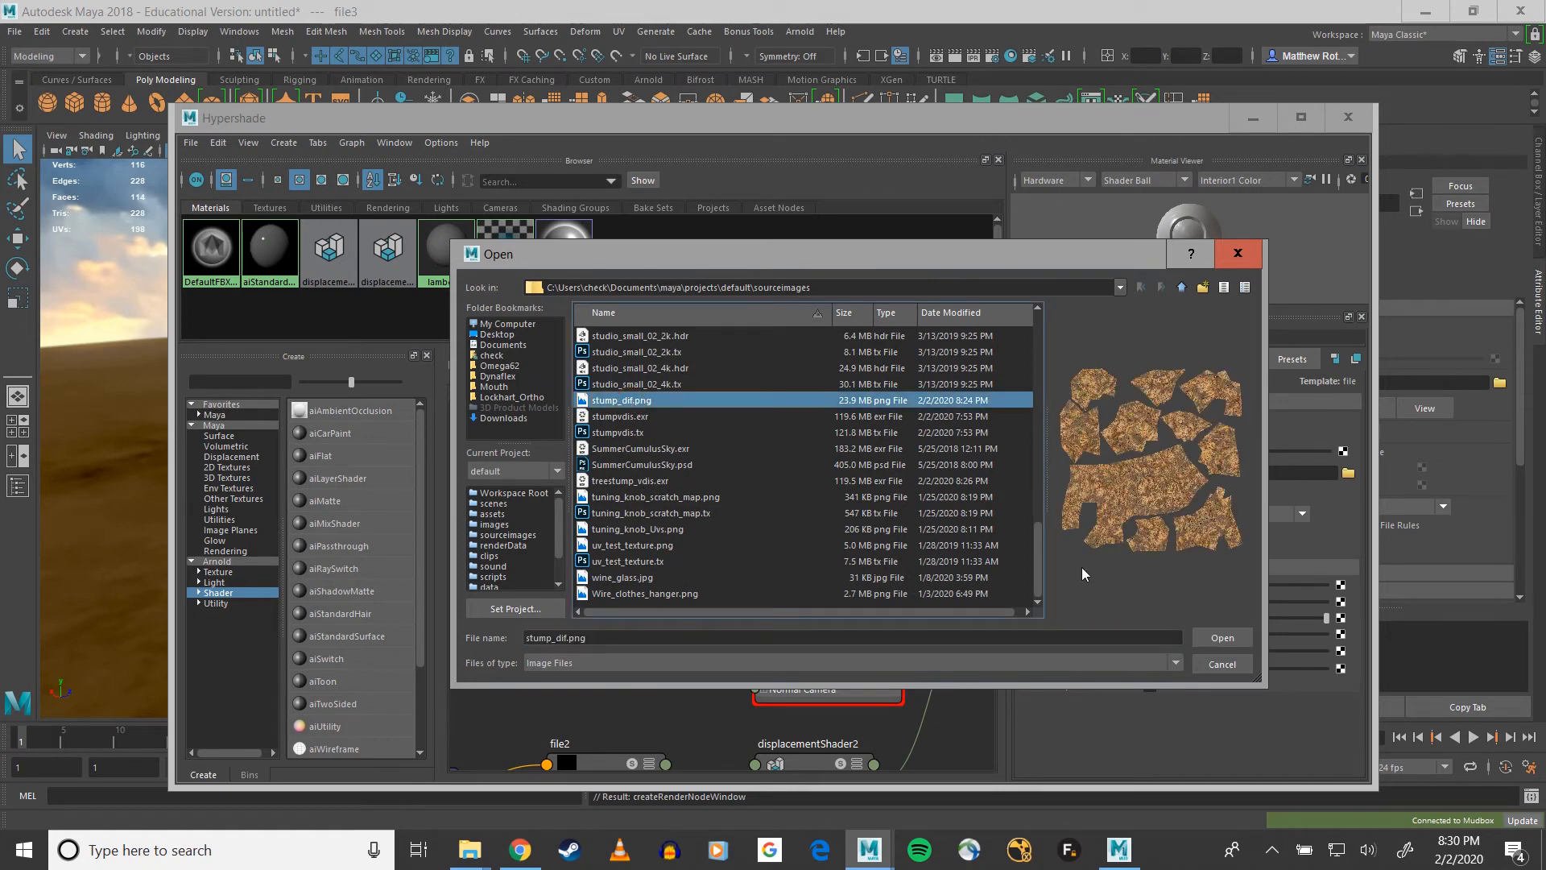
{"action": "left_click", "coordinate": [1222, 637]}
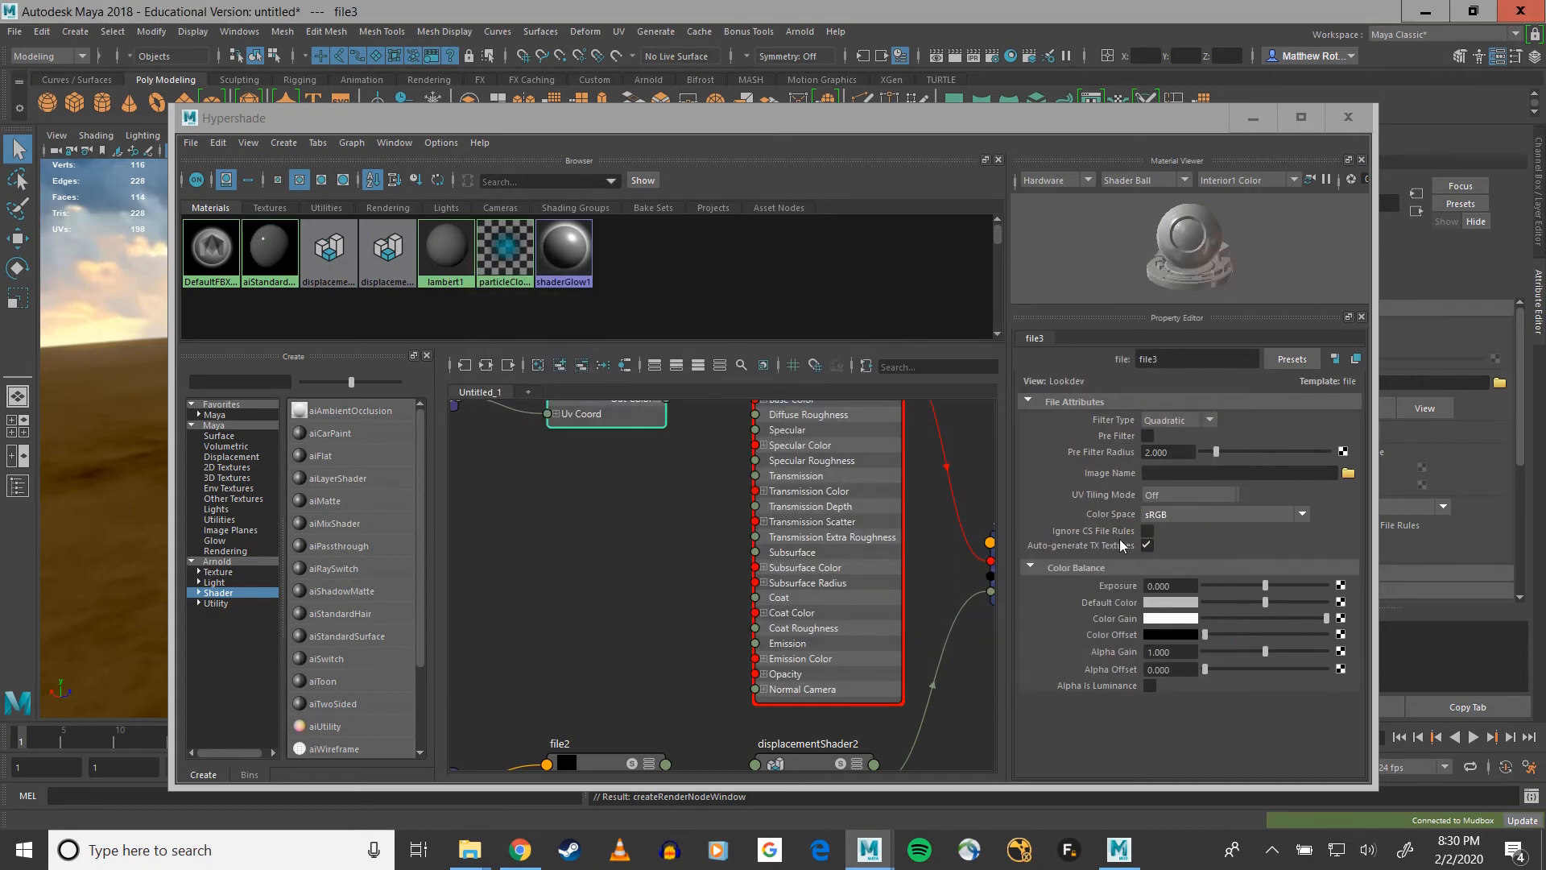
Step: Raise the Specular Roughness of aiStandardSurface1 to about 0.238
{"action": "middle_click_drag", "start_coordinate": [684, 506], "coordinate": [645, 650], "text": "alt"}
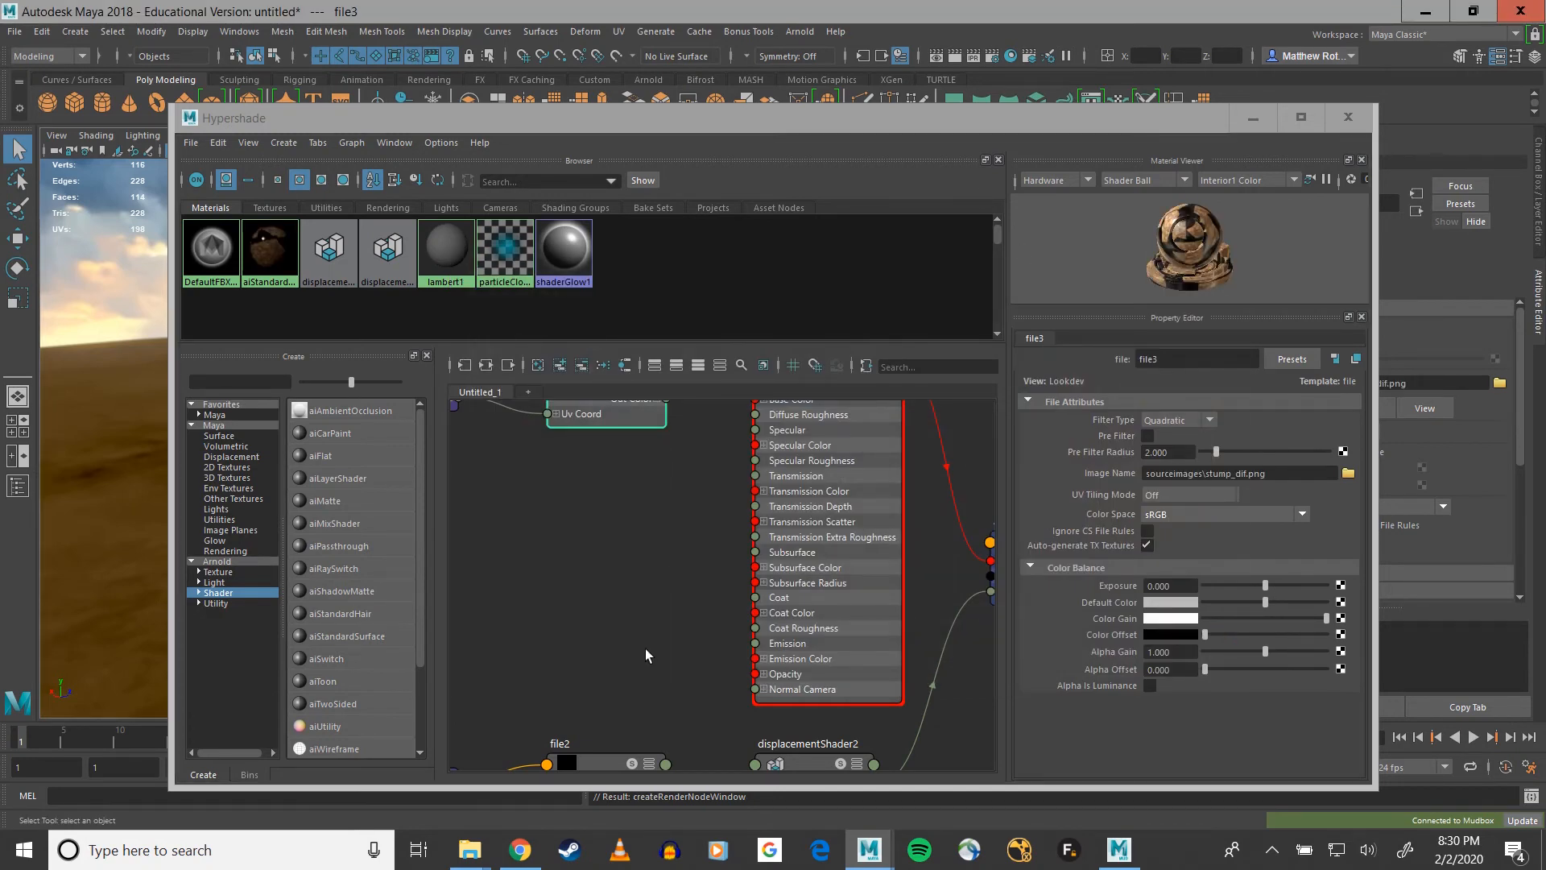
{"action": "left_click", "coordinate": [851, 474]}
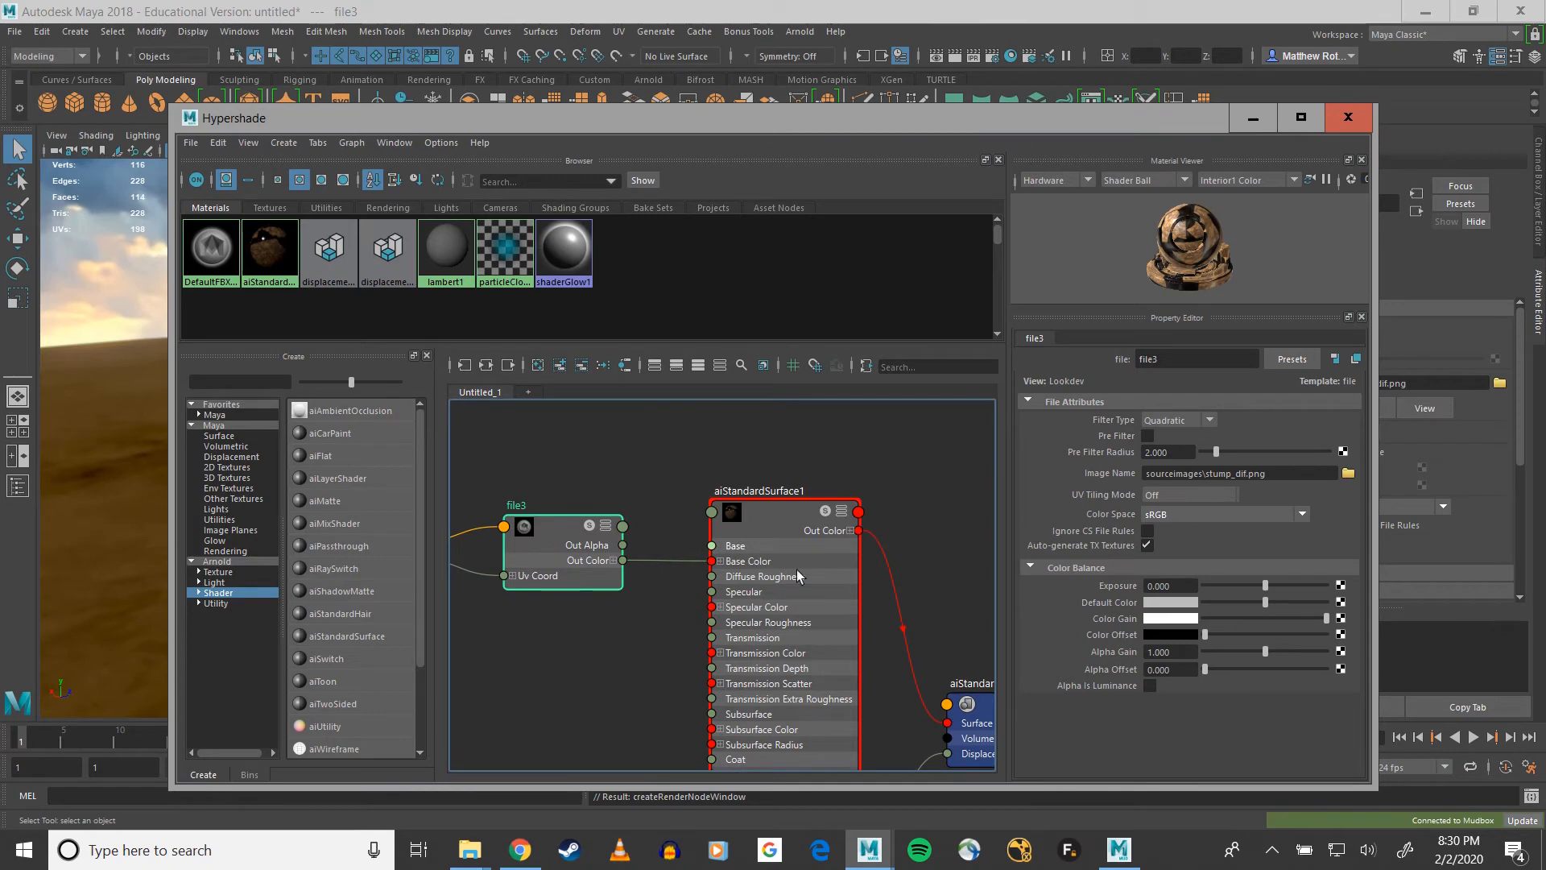
{"action": "left_click", "coordinate": [757, 516]}
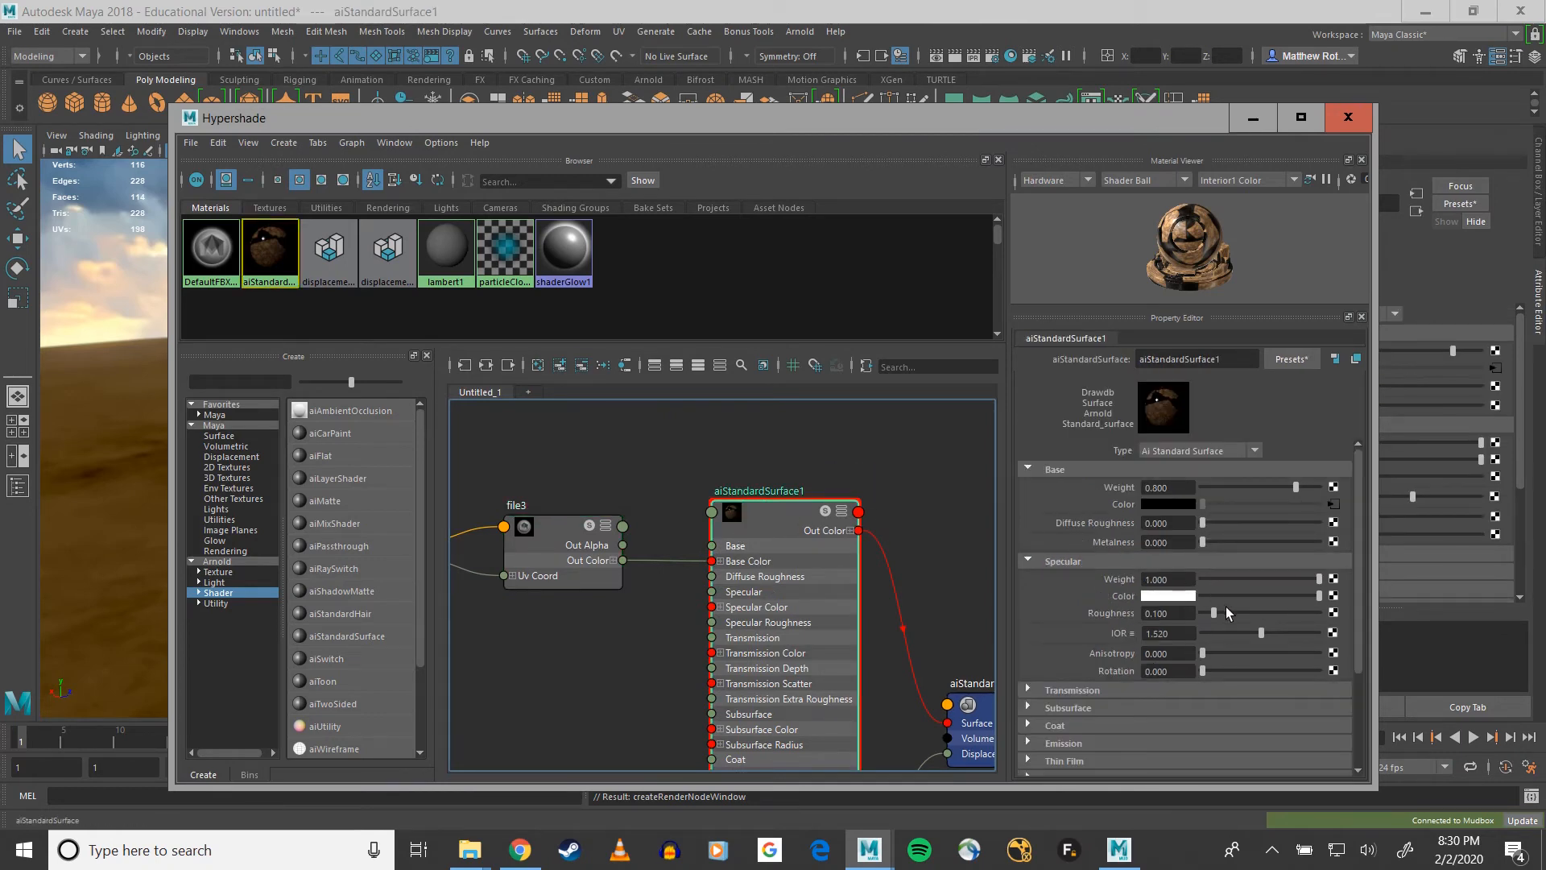
{"action": "left_click_drag", "start_coordinate": [1228, 611], "coordinate": [1243, 613]}
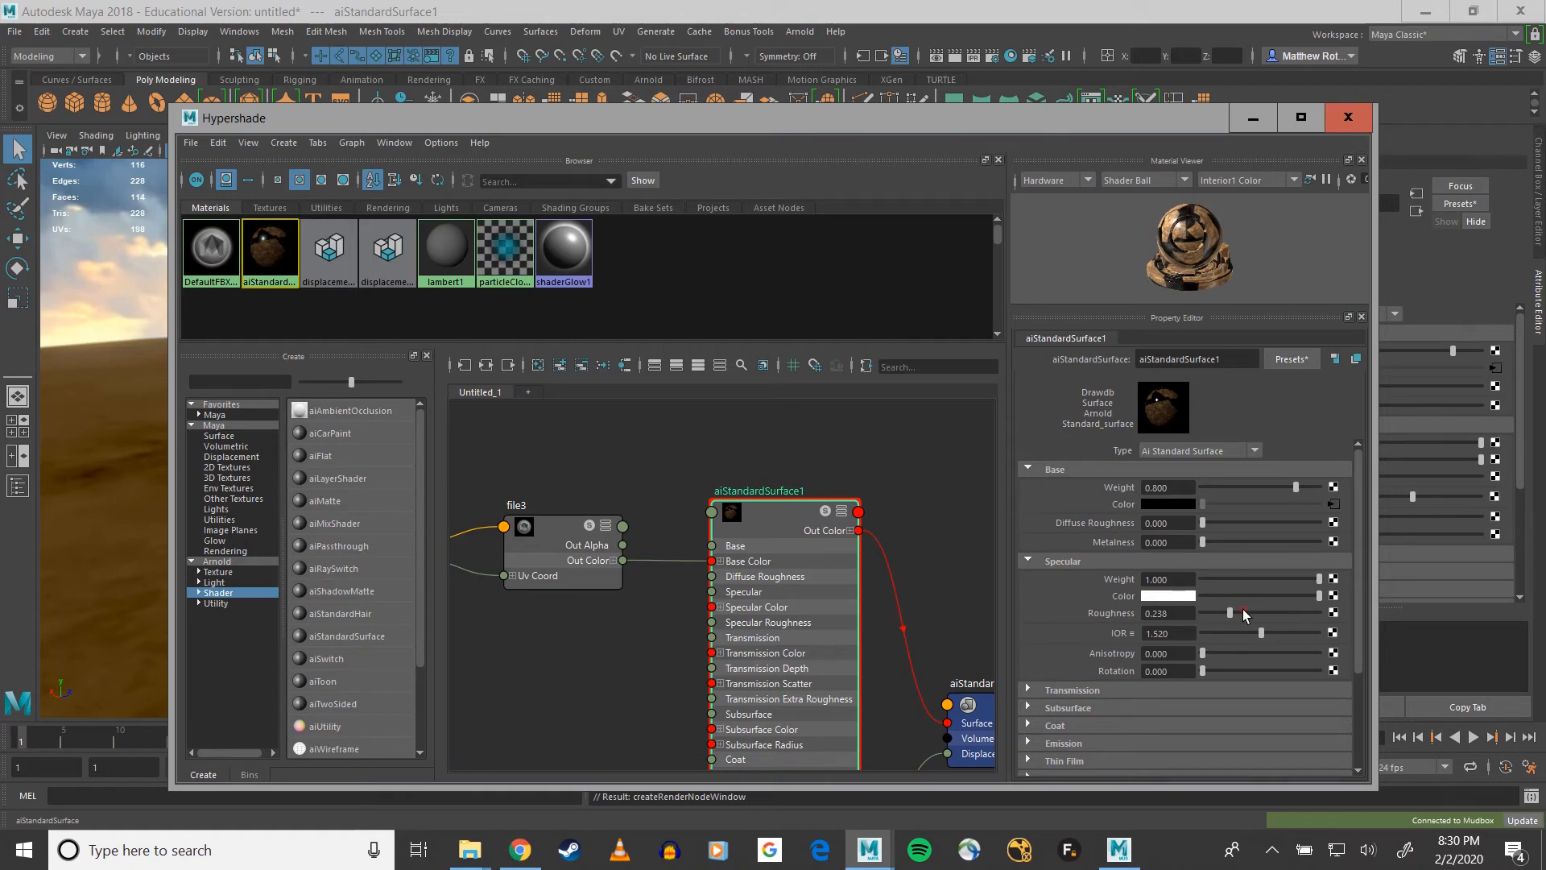
Step: Lower aiStandardSurface1's Specular Roughness to about 0.231 and assign the material to the tree stump mesh
{"action": "left_click", "coordinate": [1244, 613]}
{"action": "left_click_drag", "start_coordinate": [648, 118], "coordinate": [1196, 236]}
{"action": "left_click", "coordinate": [603, 428]}
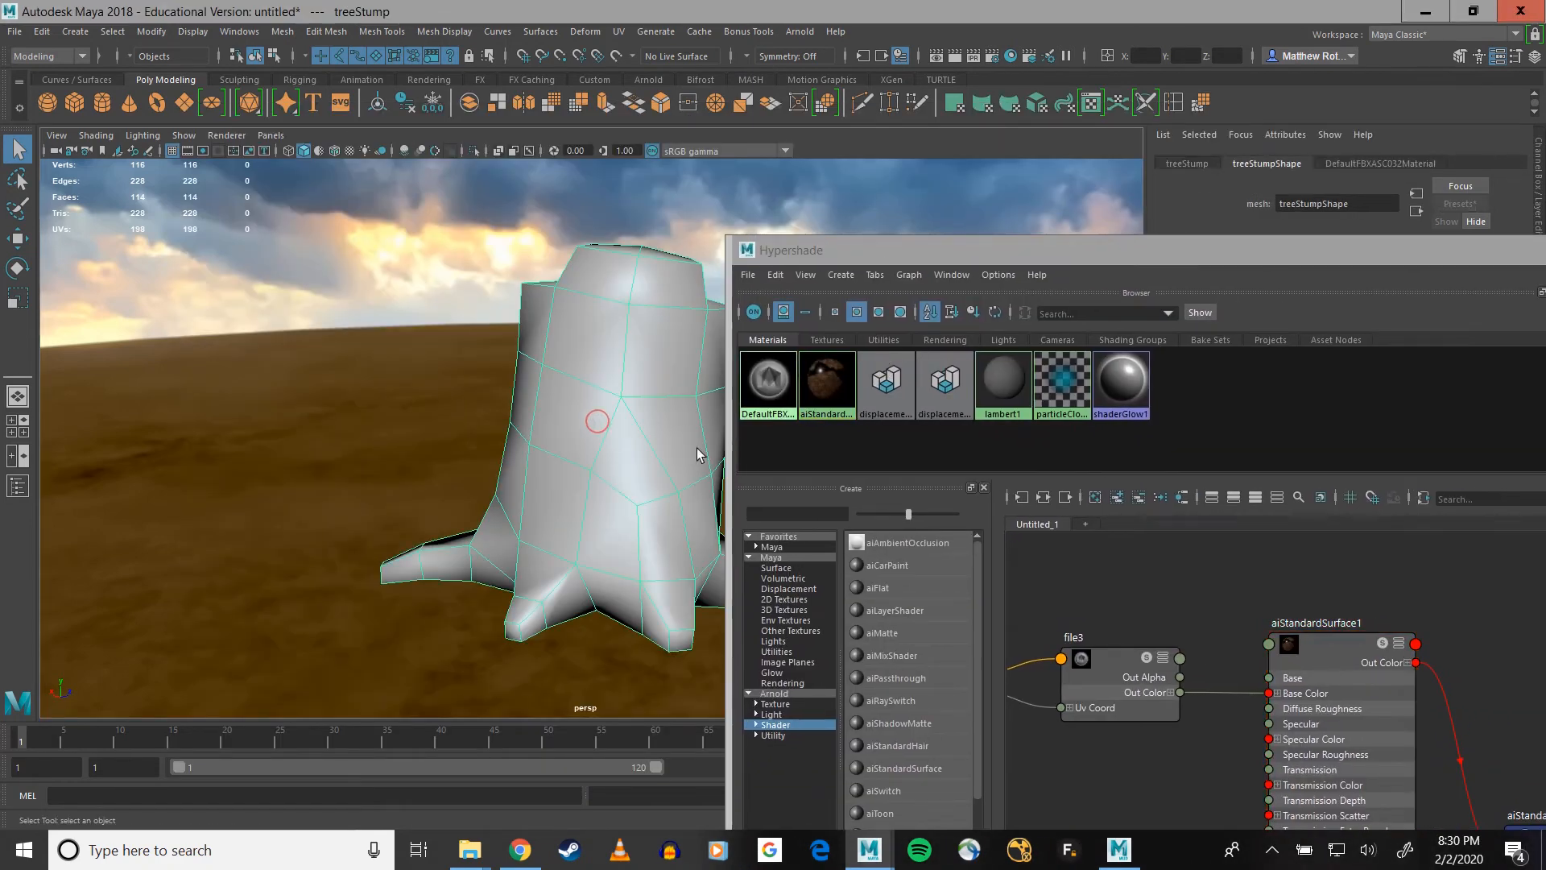
{"action": "right_click", "coordinate": [831, 392]}
{"action": "left_click", "coordinate": [830, 345]}
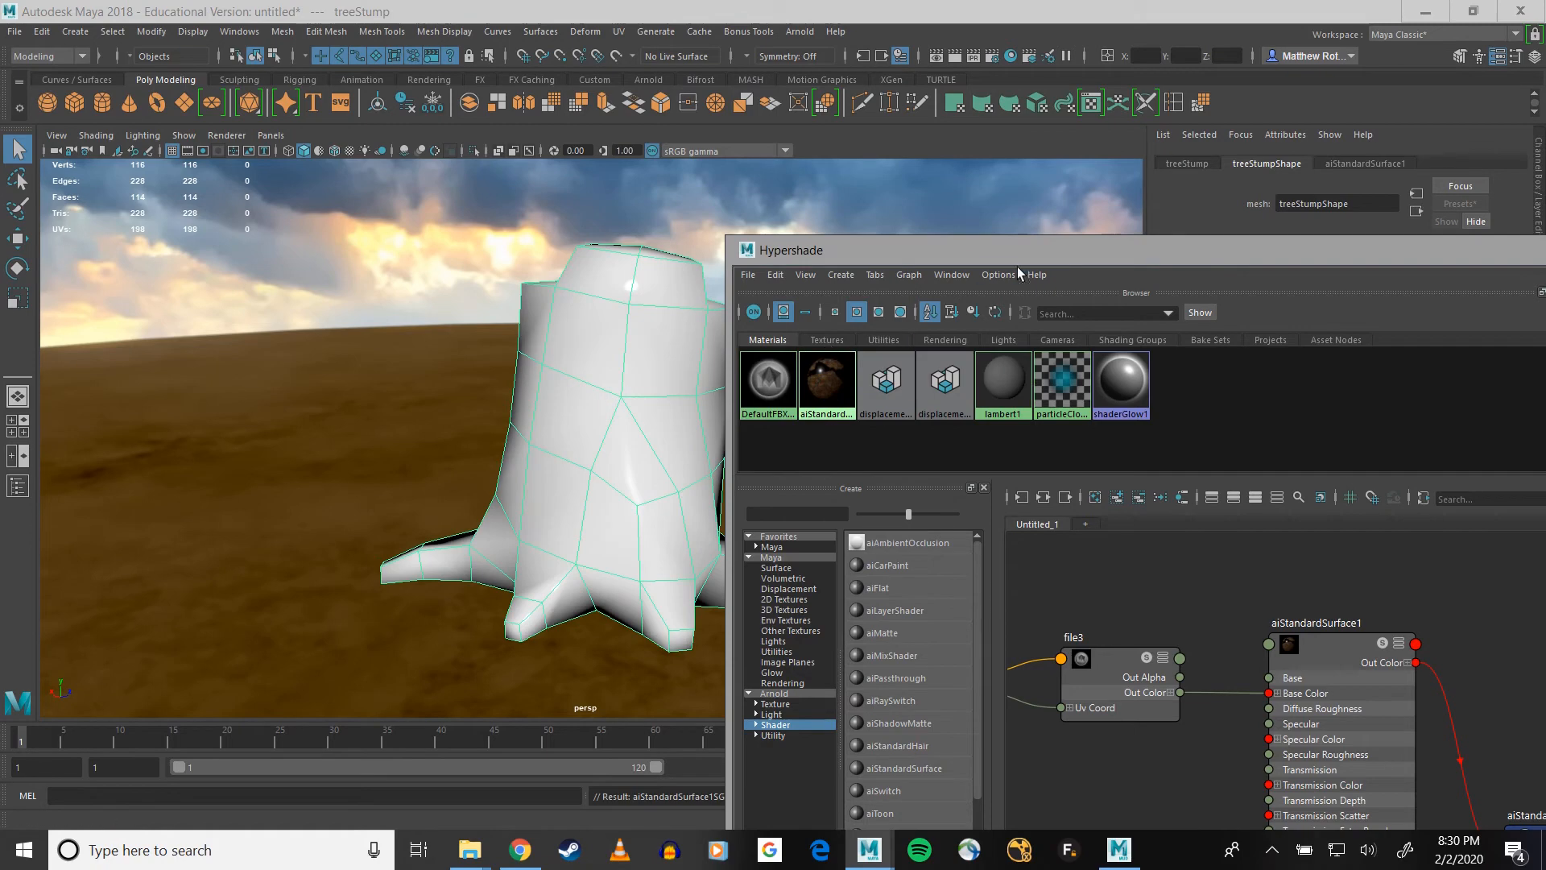
{"action": "left_click_drag", "start_coordinate": [1042, 249], "coordinate": [337, 366]}
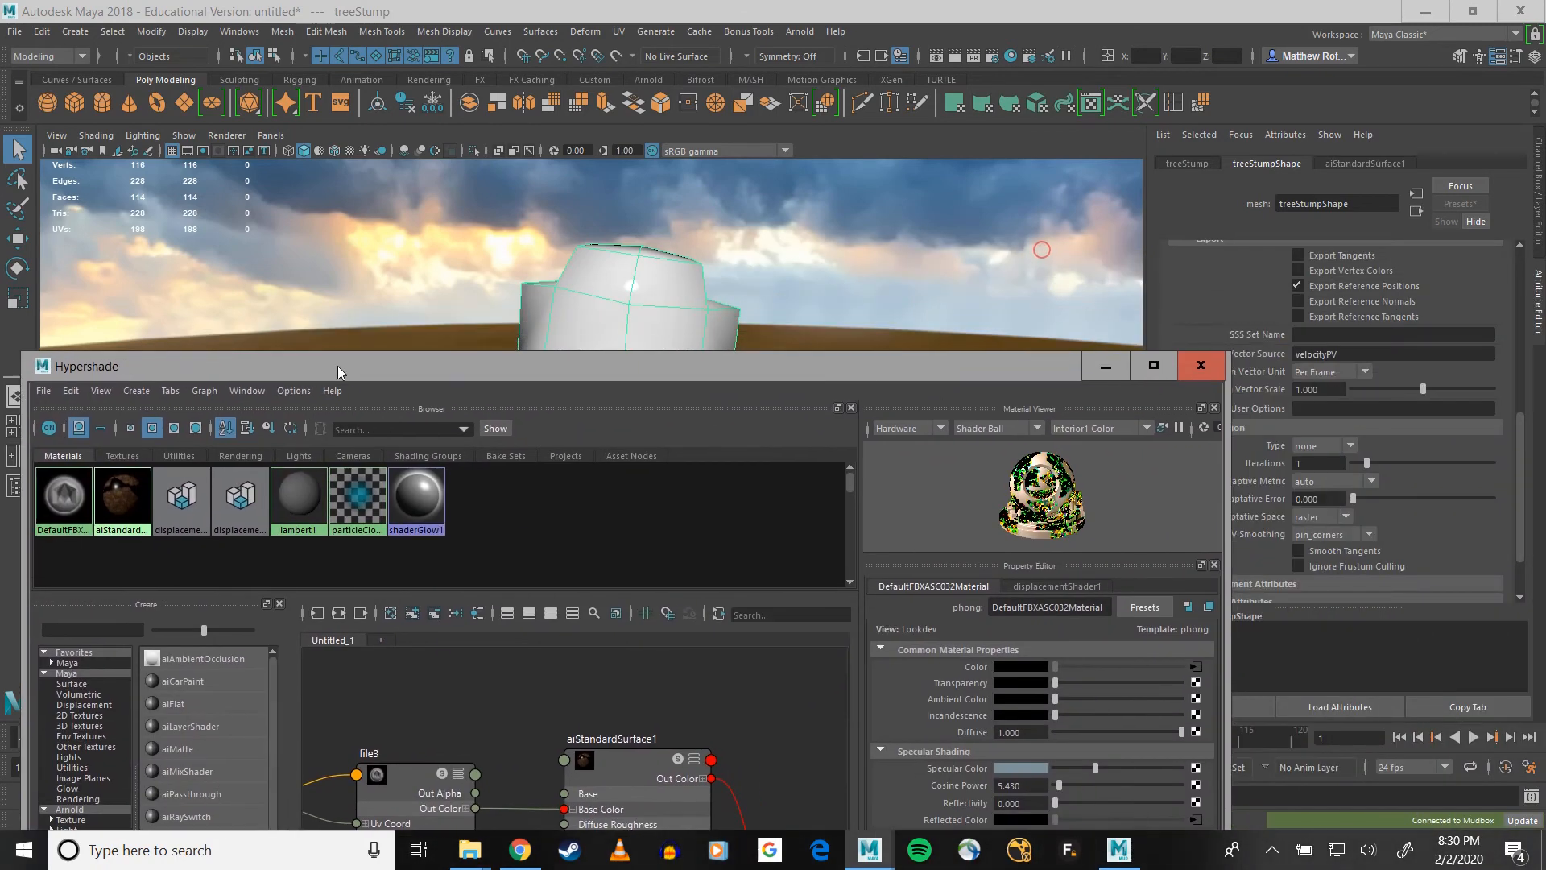
{"action": "left_click", "coordinate": [1199, 367]}
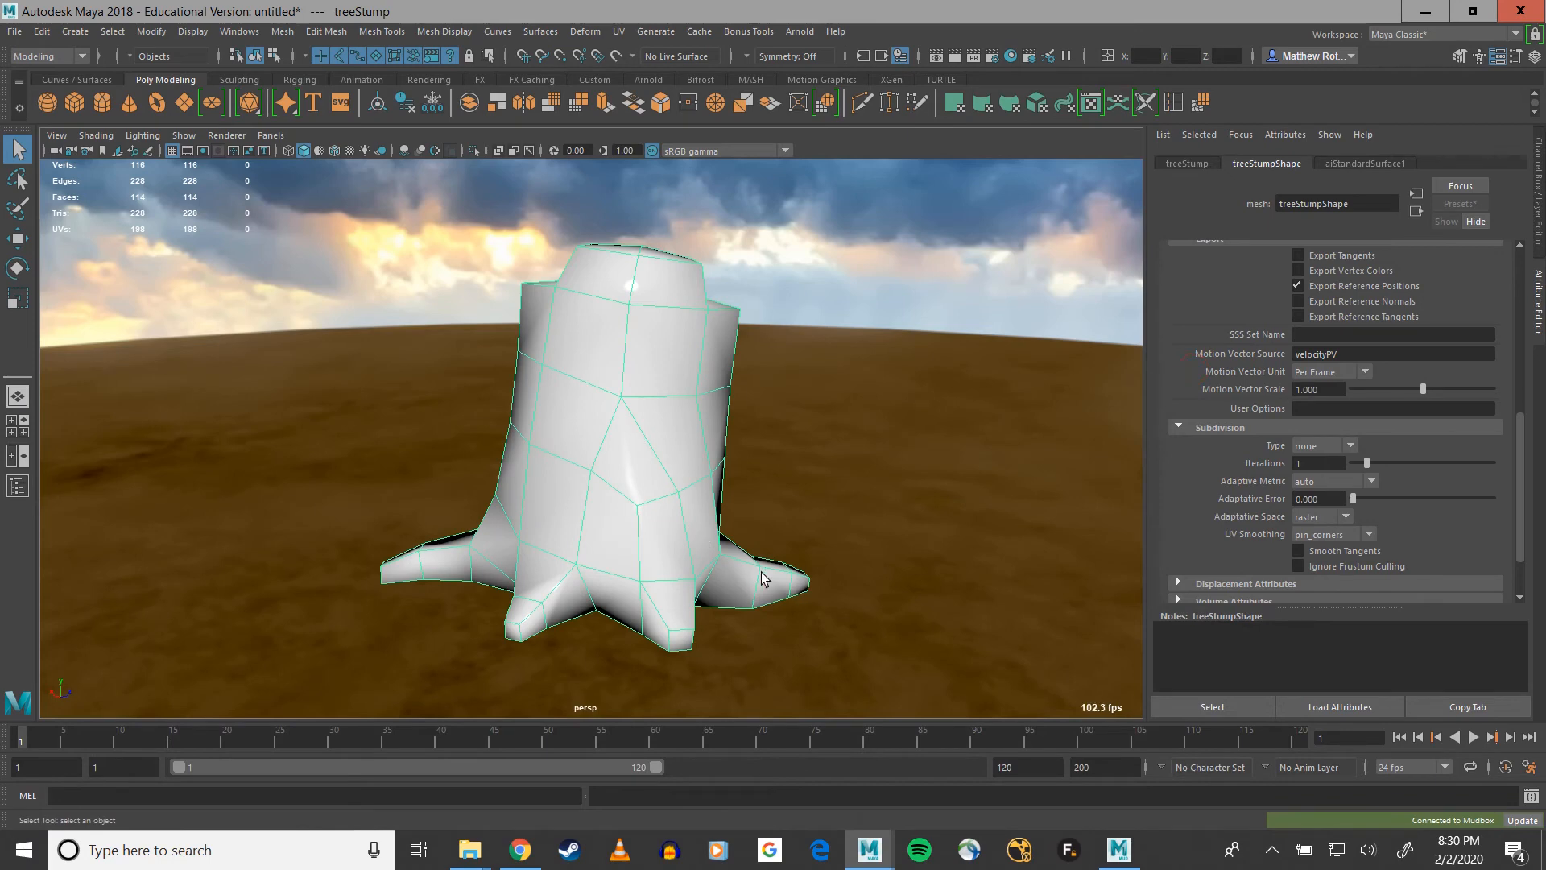
Step: Set the Arnold subdivision of treeStumpShape to type catclark with 6 iterations
{"action": "scroll", "coordinate": [1269, 464], "scroll_direction": "up", "scroll_amount": 10}
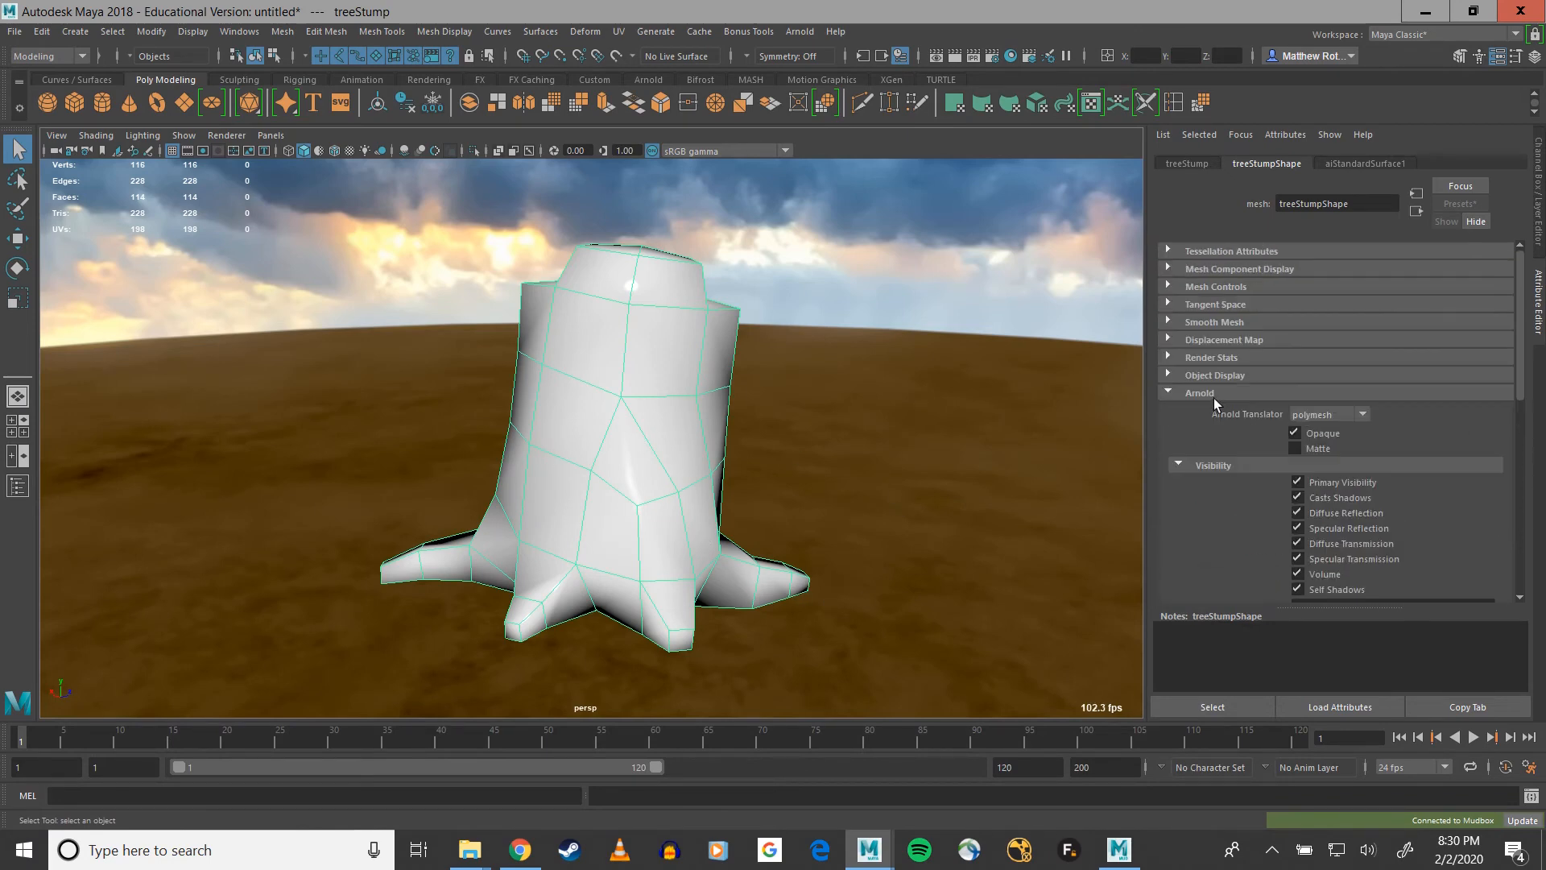
{"action": "left_click", "coordinate": [1168, 393]}
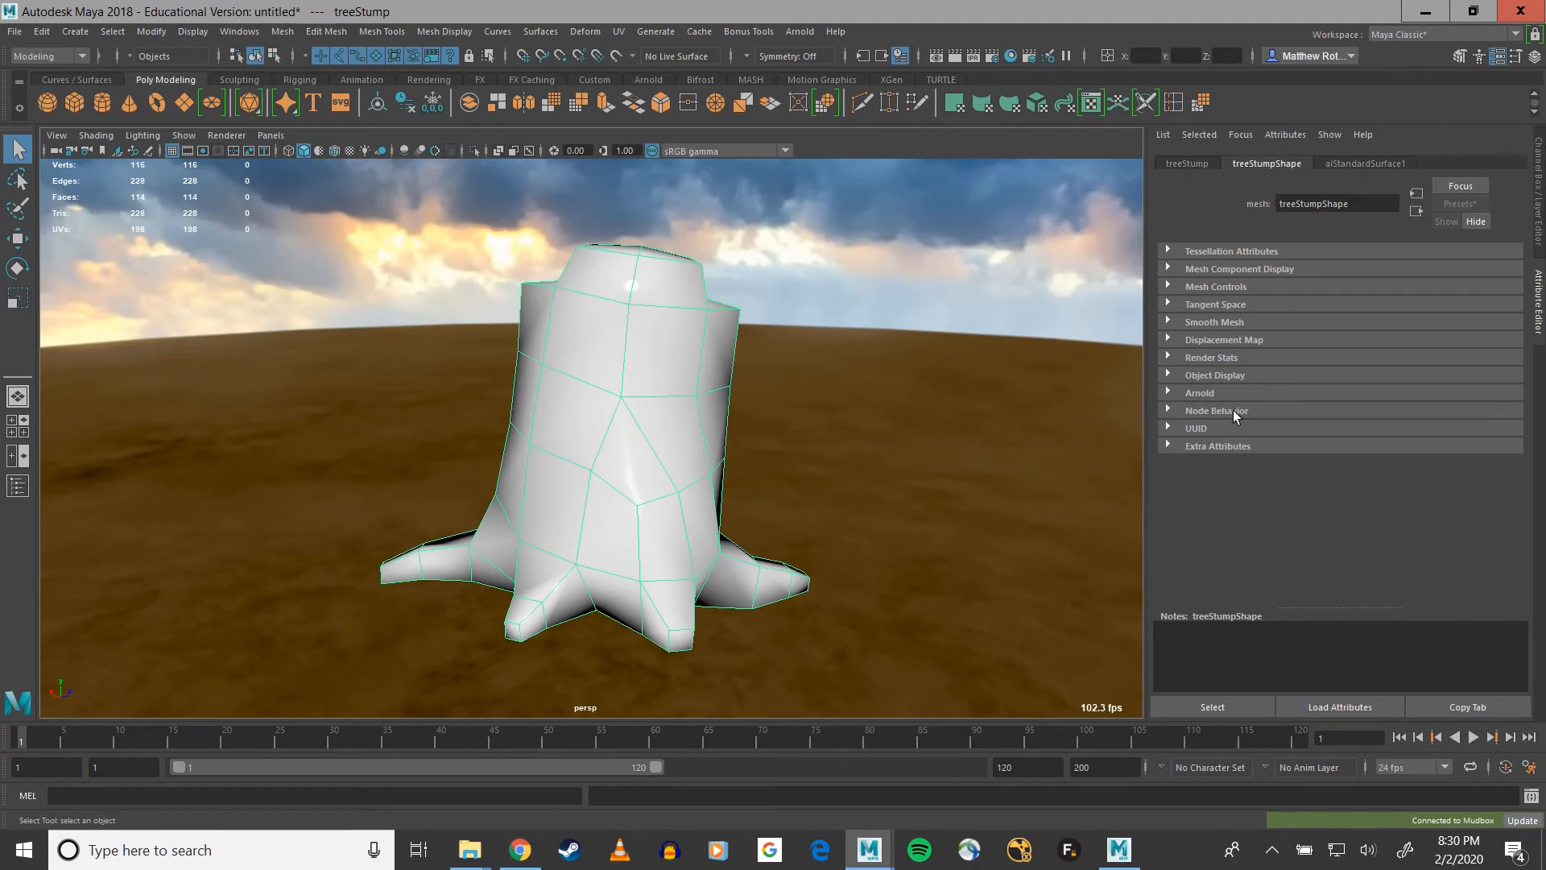
{"action": "left_click", "coordinate": [1192, 391]}
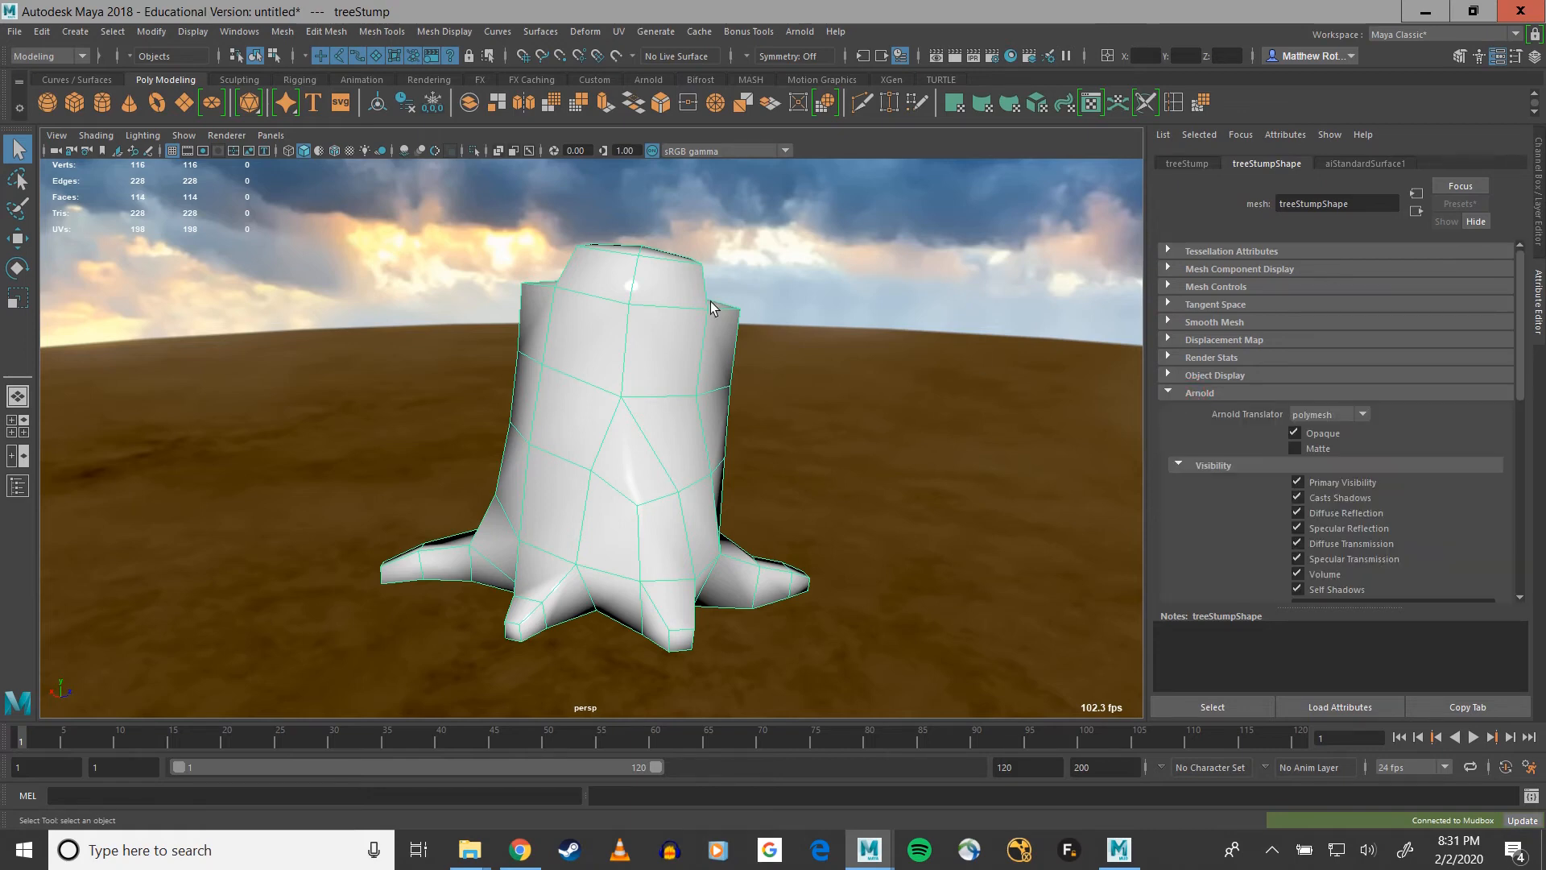
{"action": "scroll", "coordinate": [1230, 442], "scroll_direction": "down", "scroll_amount": 5}
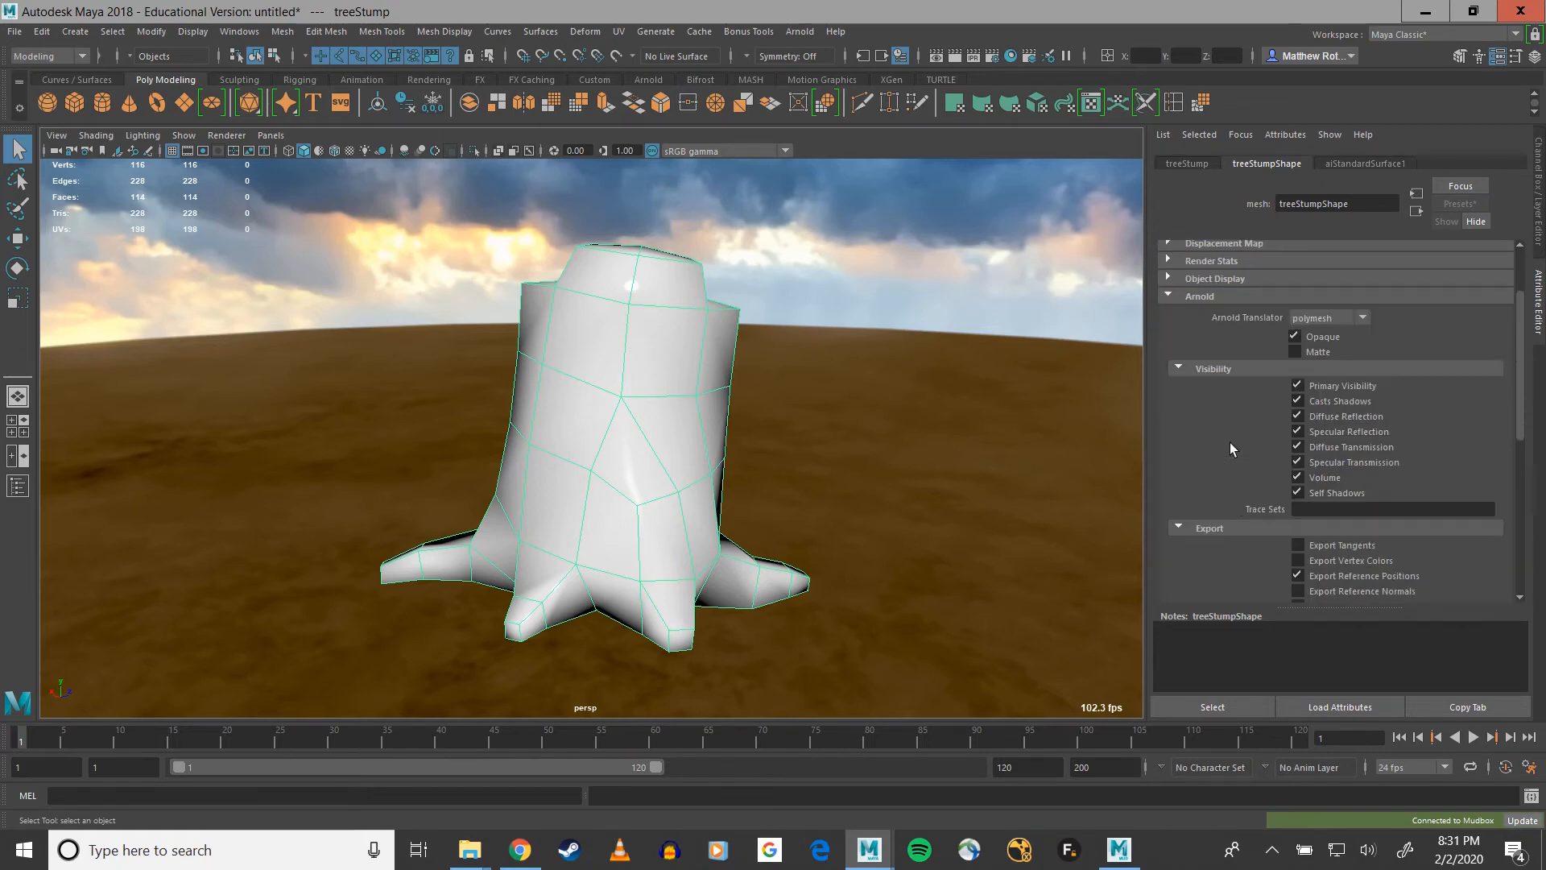
{"action": "scroll", "coordinate": [1228, 499], "scroll_direction": "down", "scroll_amount": 2}
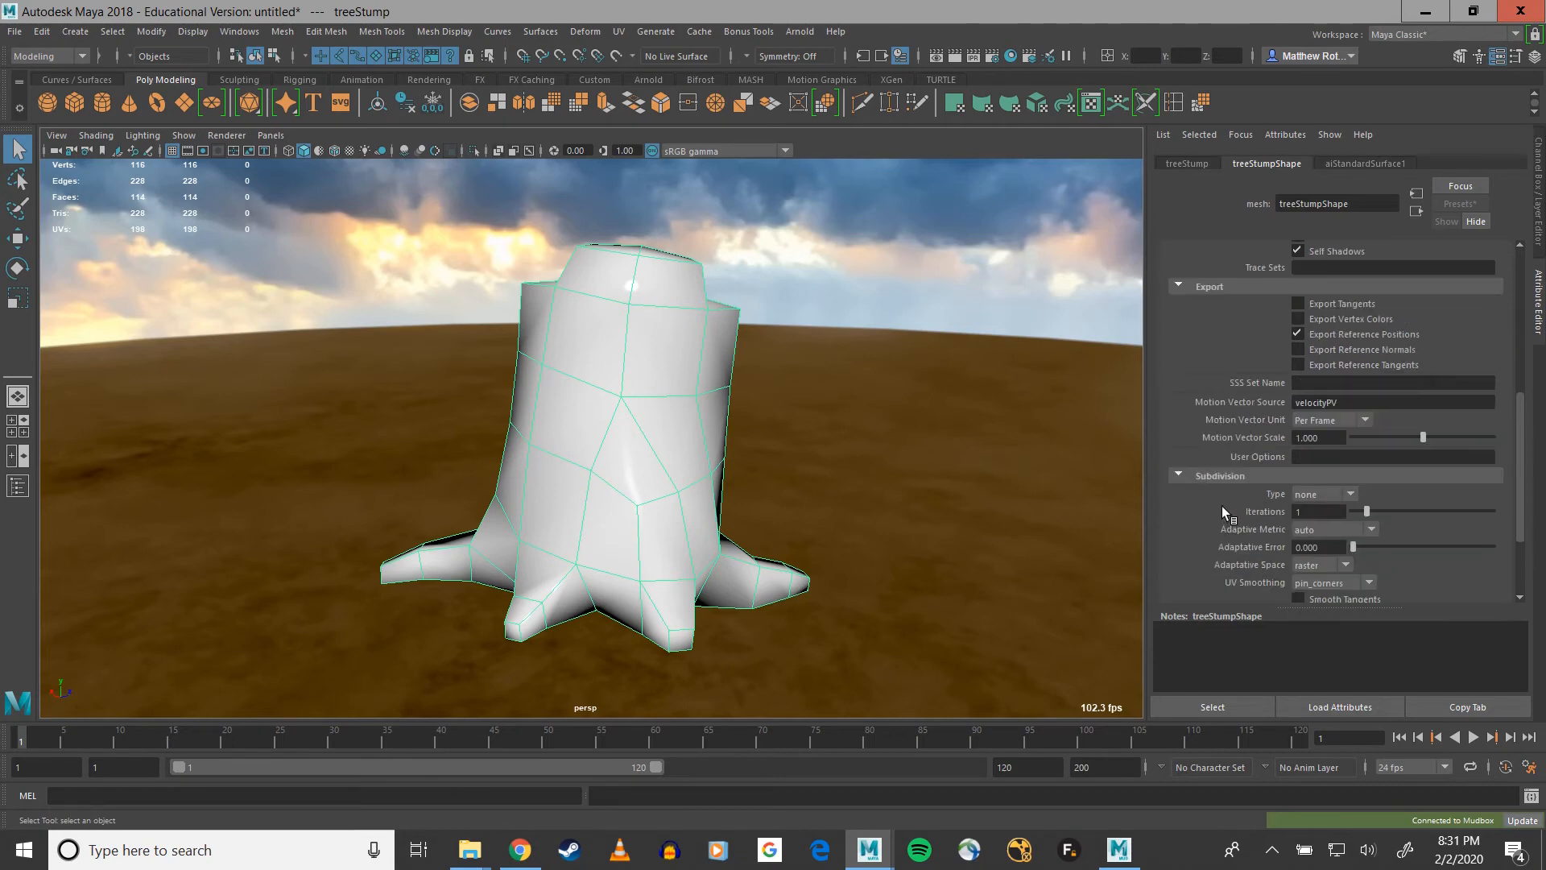
{"action": "scroll", "coordinate": [1240, 501], "scroll_direction": "down", "scroll_amount": 3}
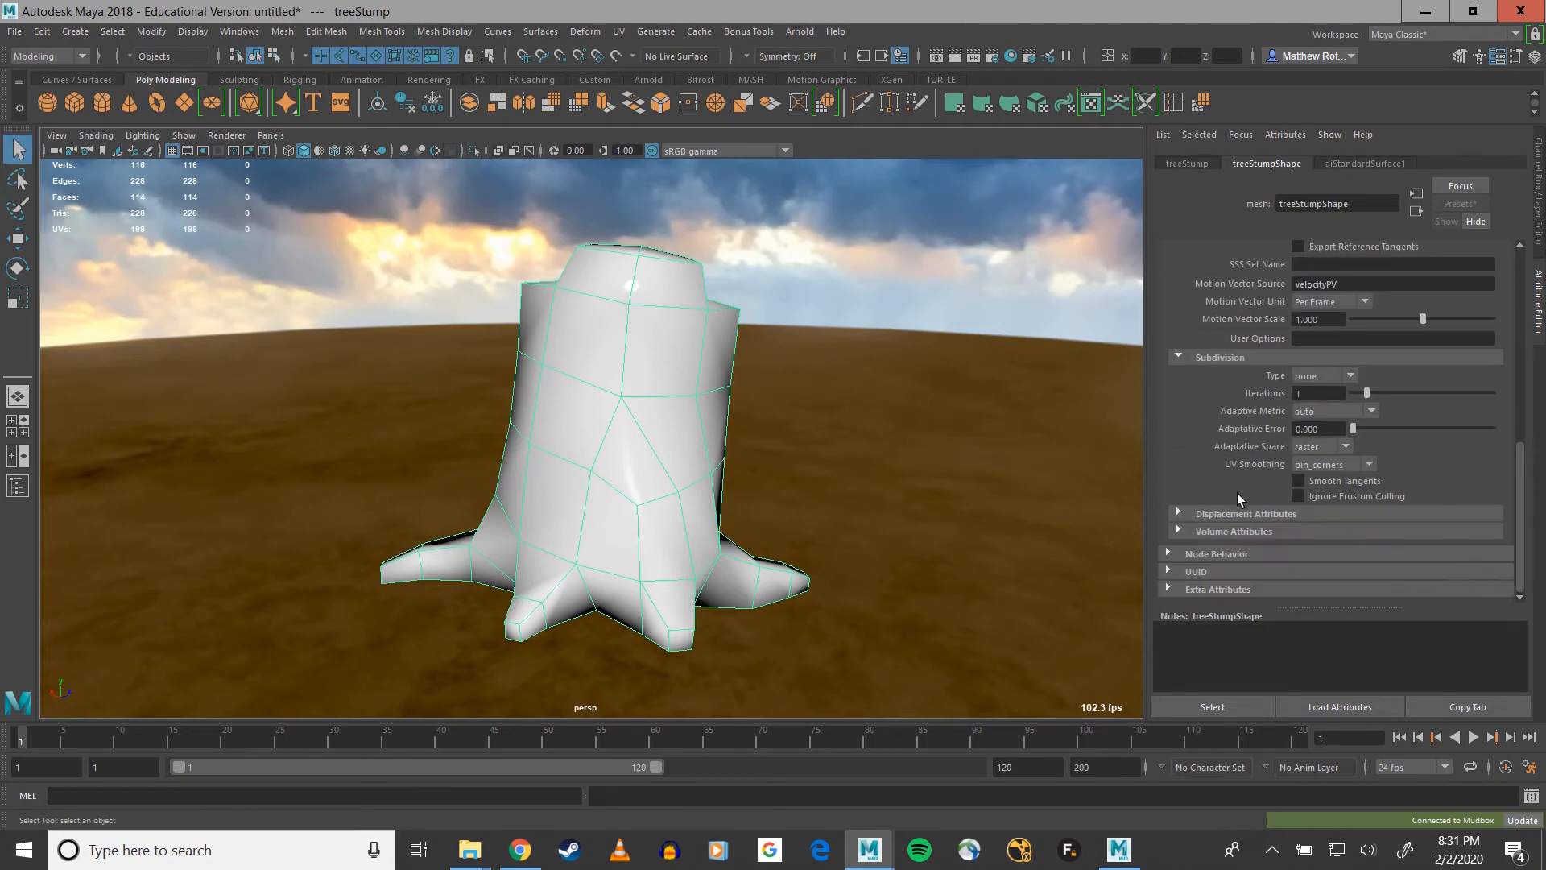
{"action": "left_click", "coordinate": [1350, 375]}
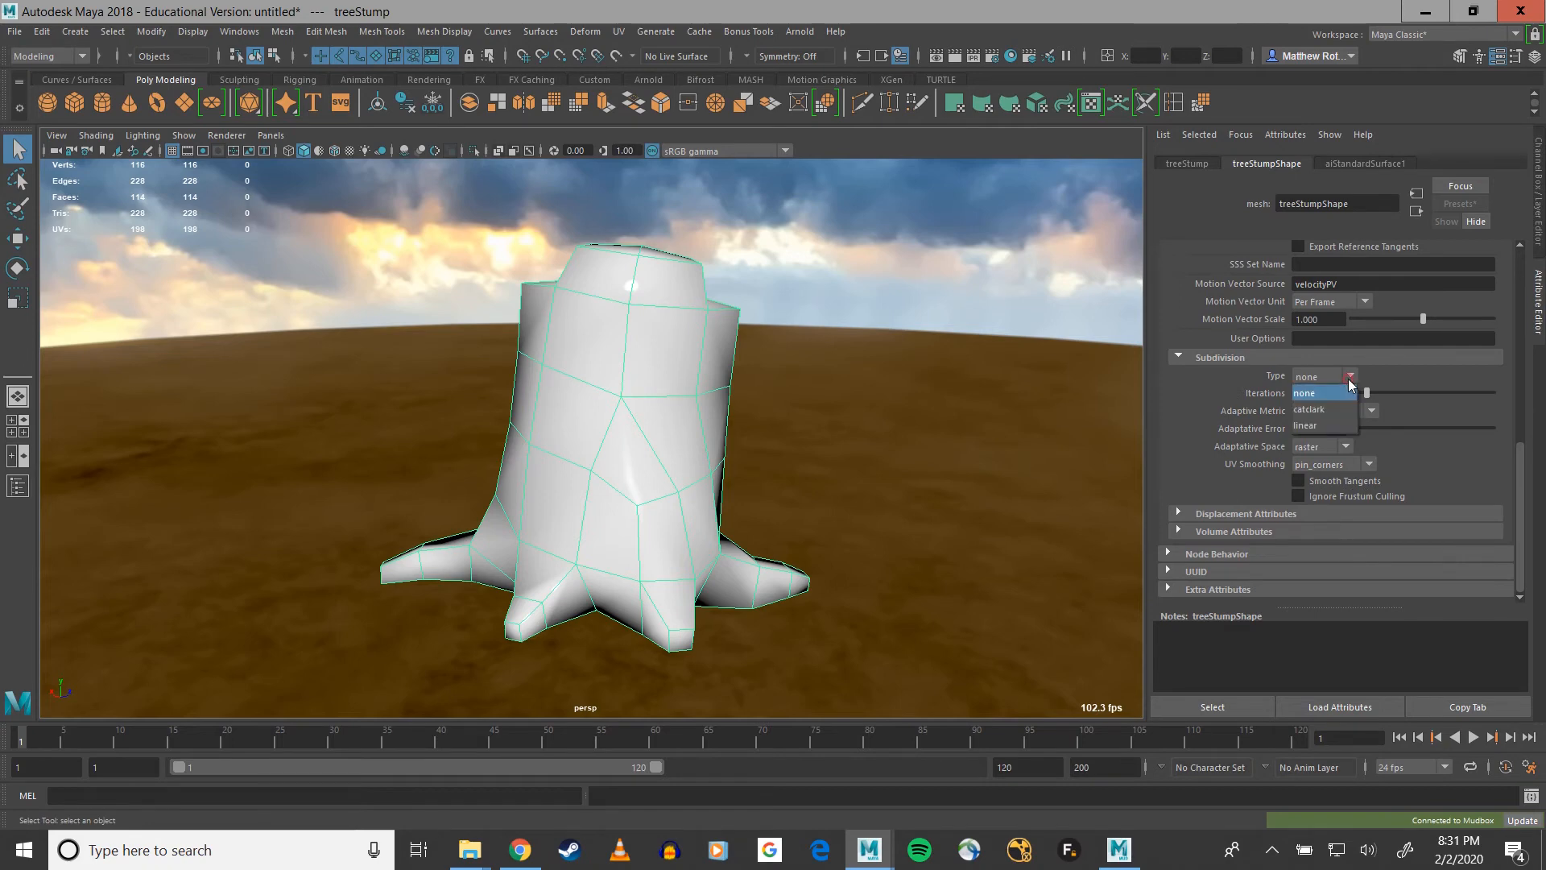
{"action": "left_click", "coordinate": [1329, 409]}
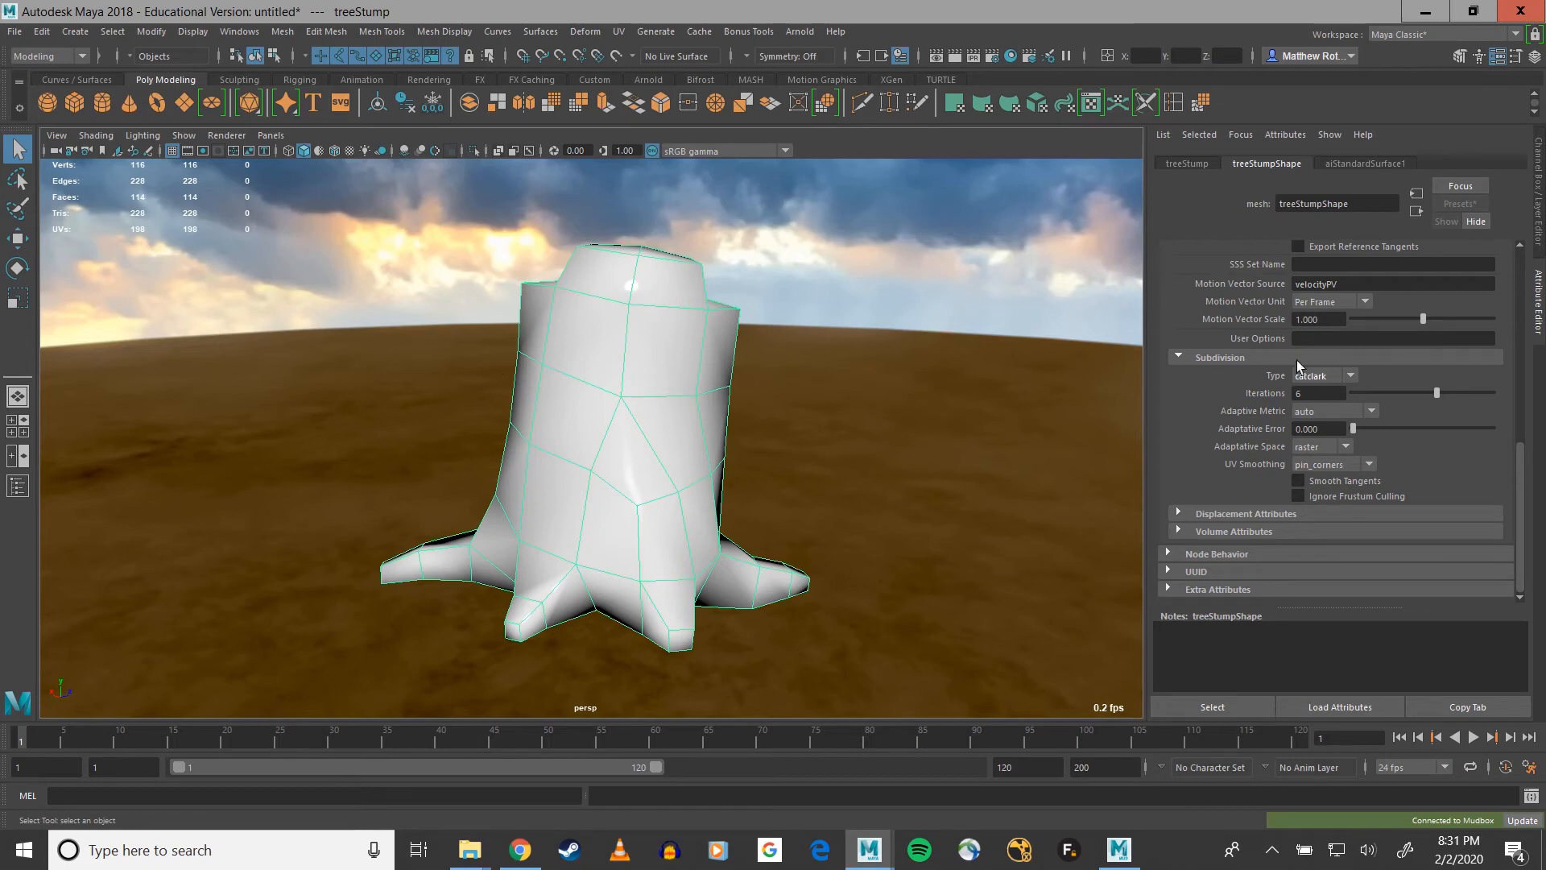
Step: Render the scene with Arnold and reframe the perspective camera for a closer view of the stump from another side
{"action": "left_click", "coordinate": [799, 33]}
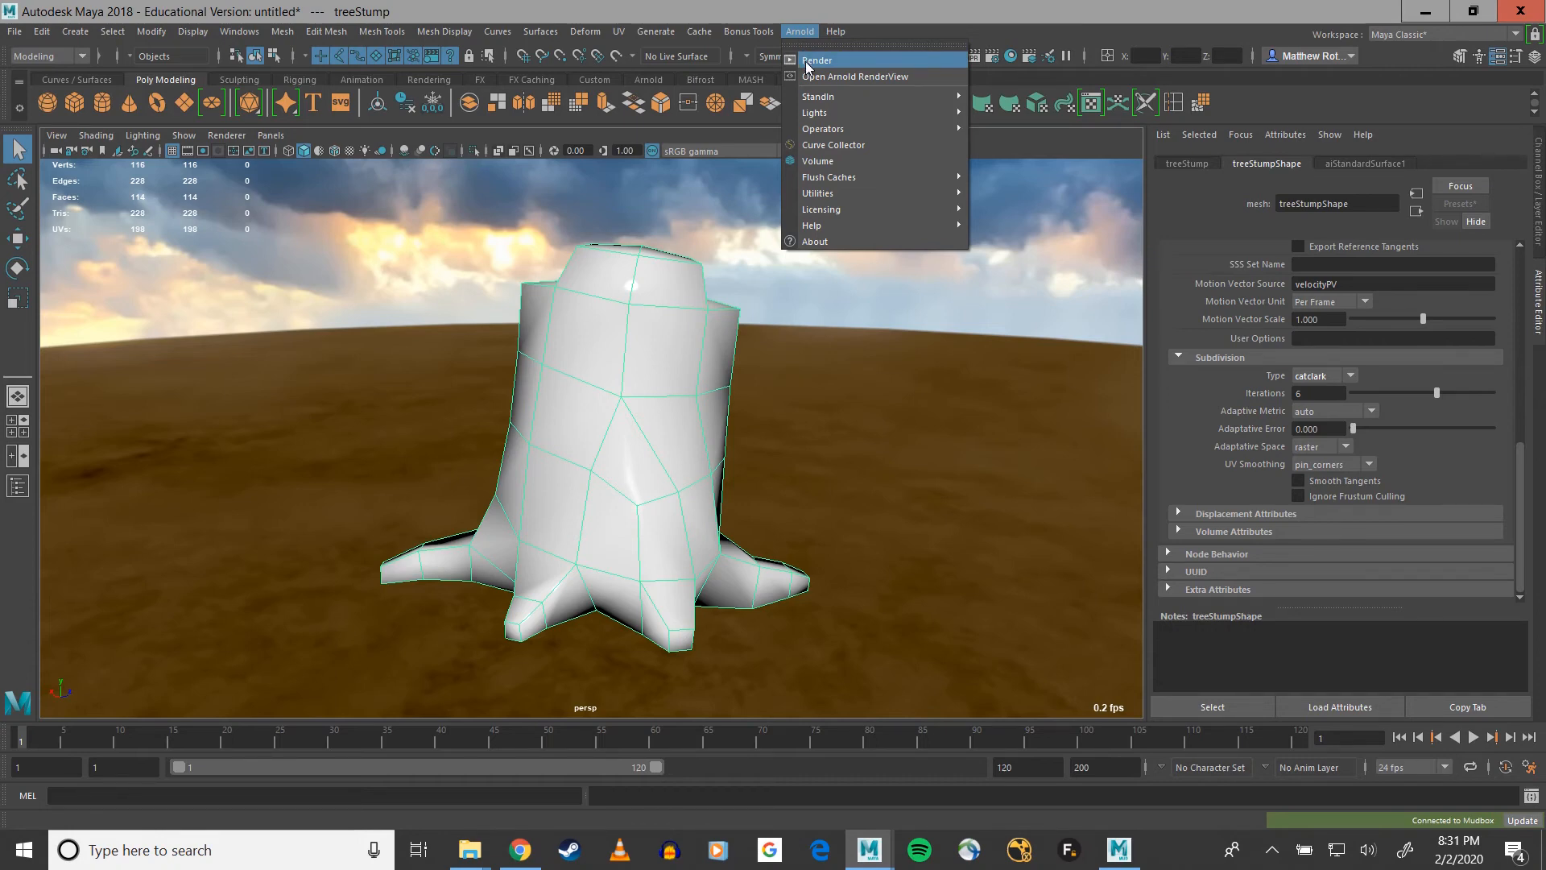
{"action": "left_click", "coordinate": [807, 64]}
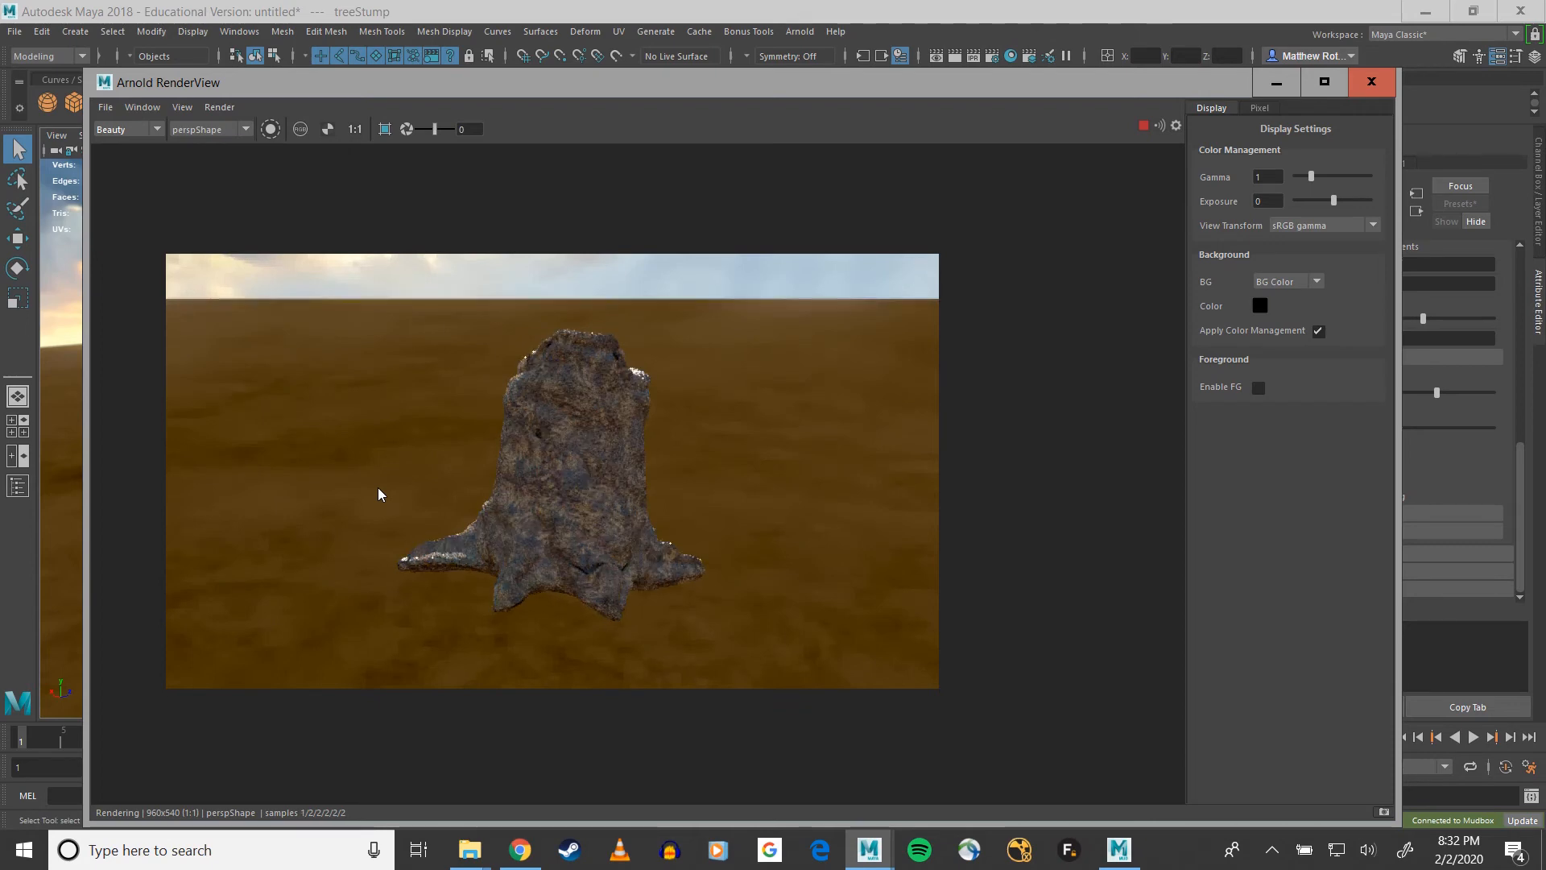
{"action": "left_click_drag", "start_coordinate": [507, 82], "coordinate": [1134, 136]}
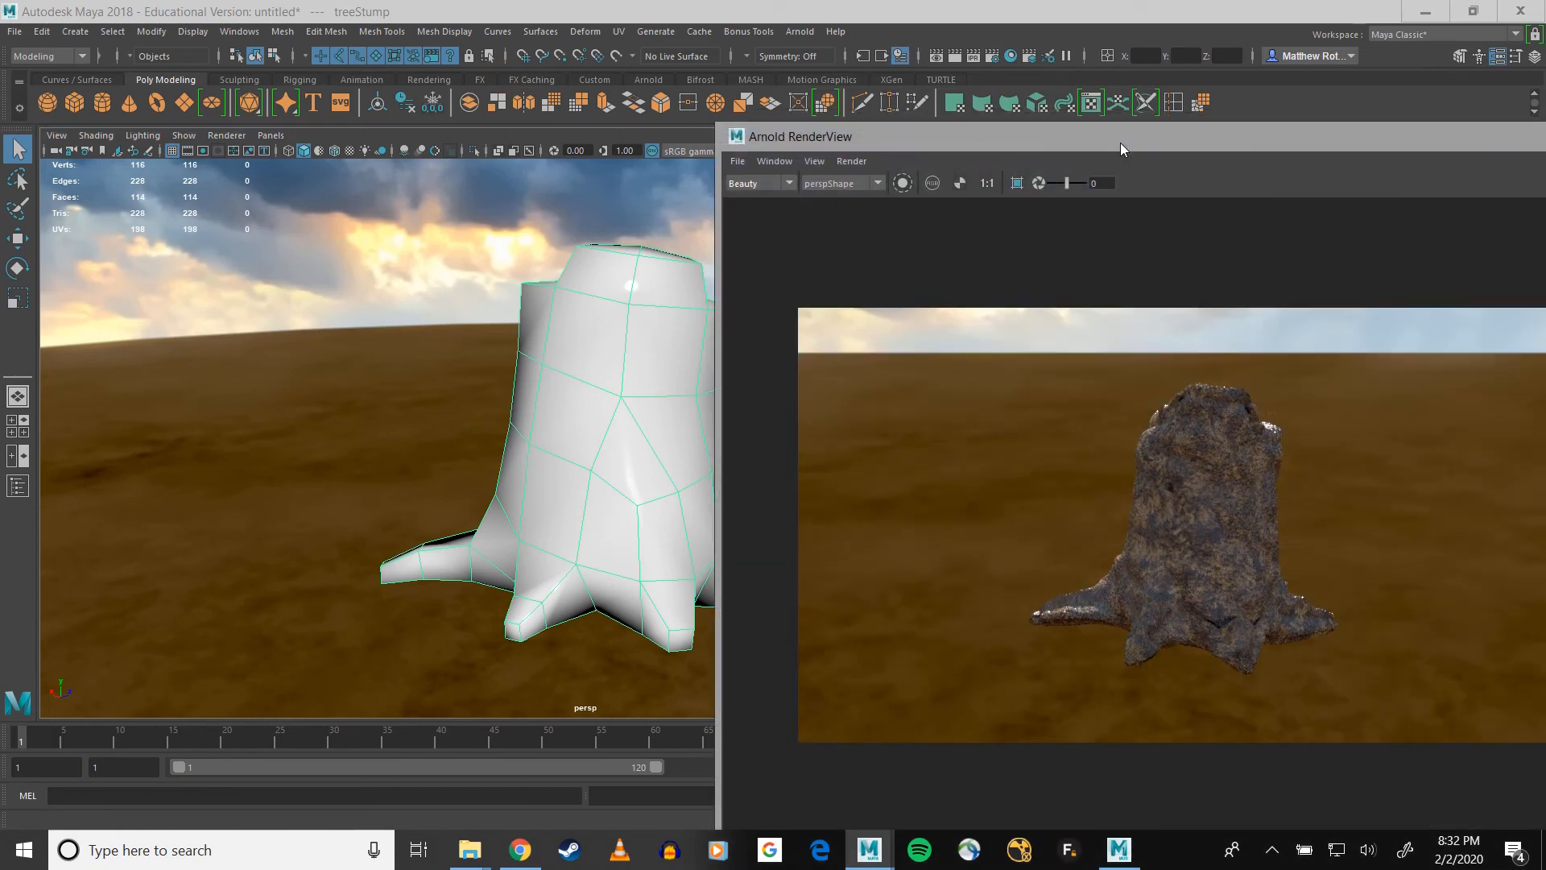
{"action": "scroll", "coordinate": [470, 515], "scroll_direction": "up", "scroll_amount": 5}
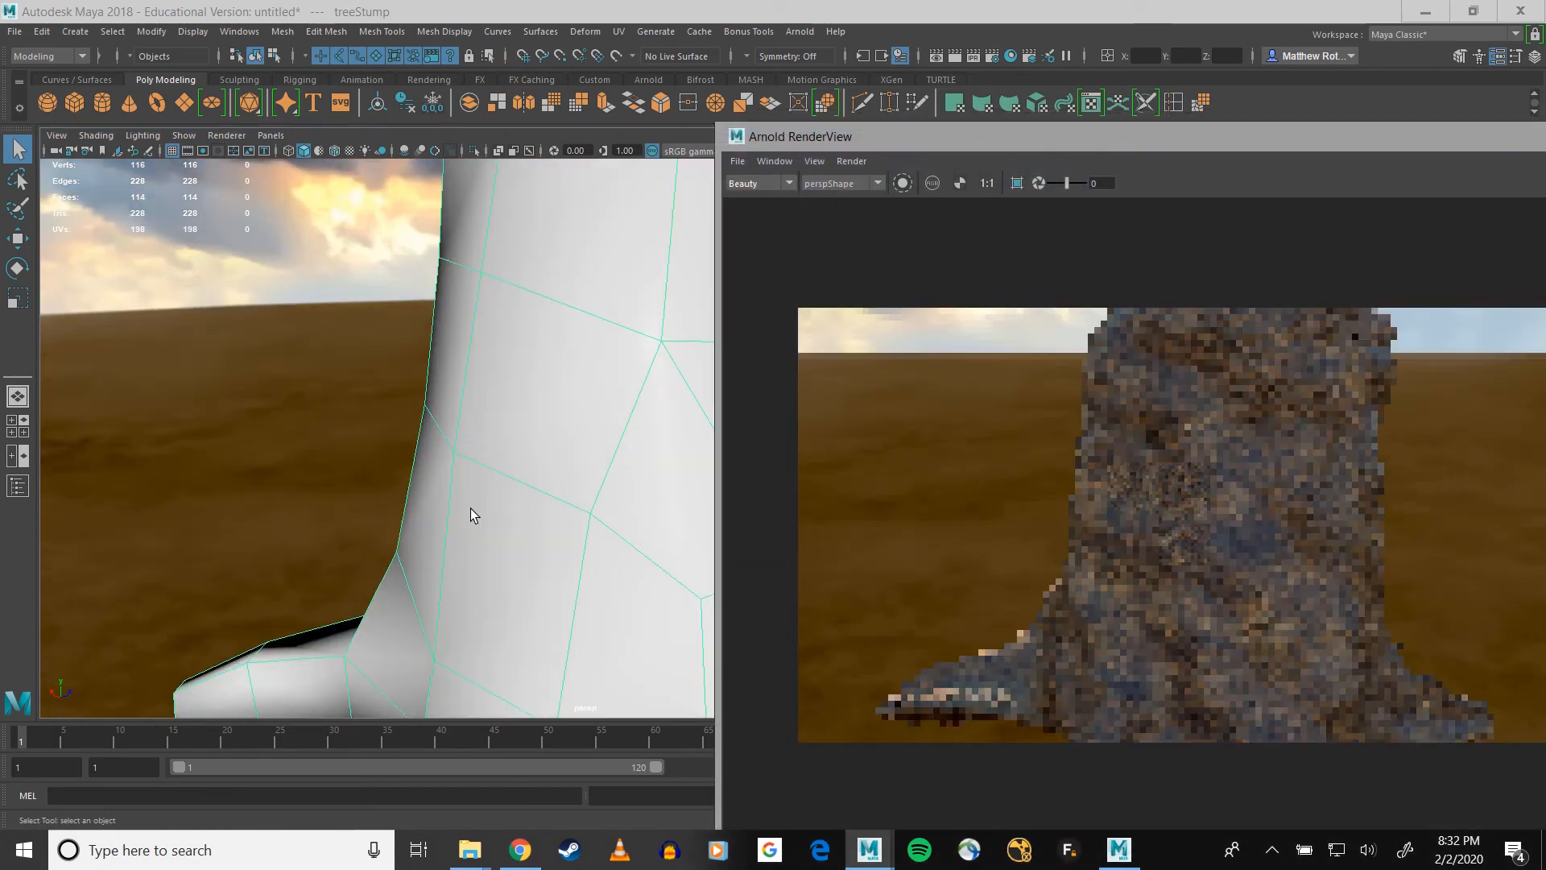
{"action": "left_click_drag", "start_coordinate": [470, 509], "coordinate": [410, 407], "text": "alt"}
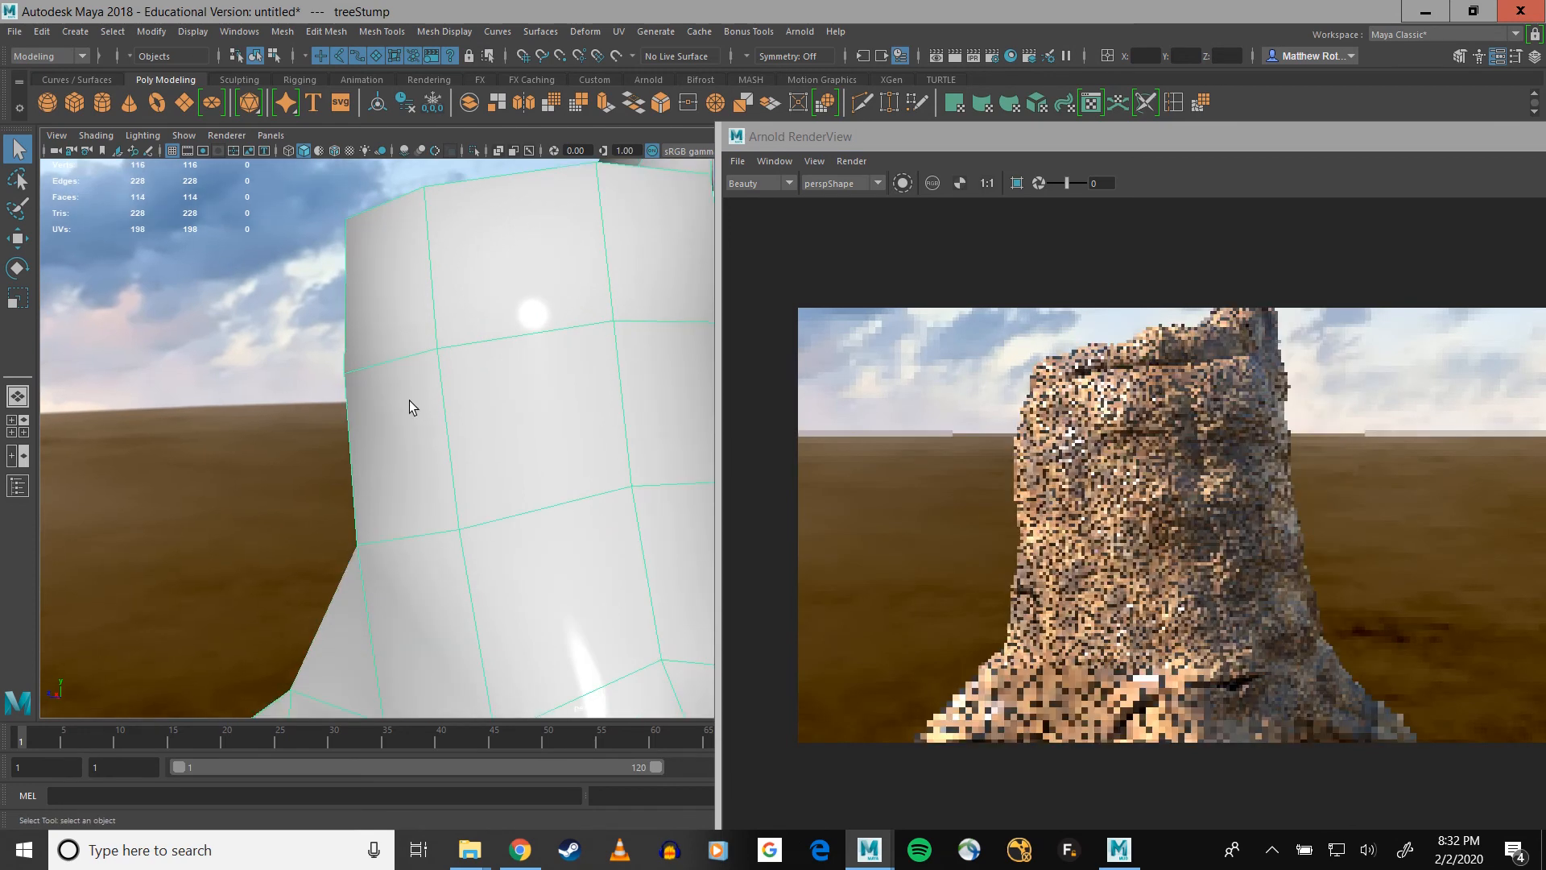
{"action": "right_click_drag", "start_coordinate": [411, 403], "coordinate": [360, 348], "text": "alt"}
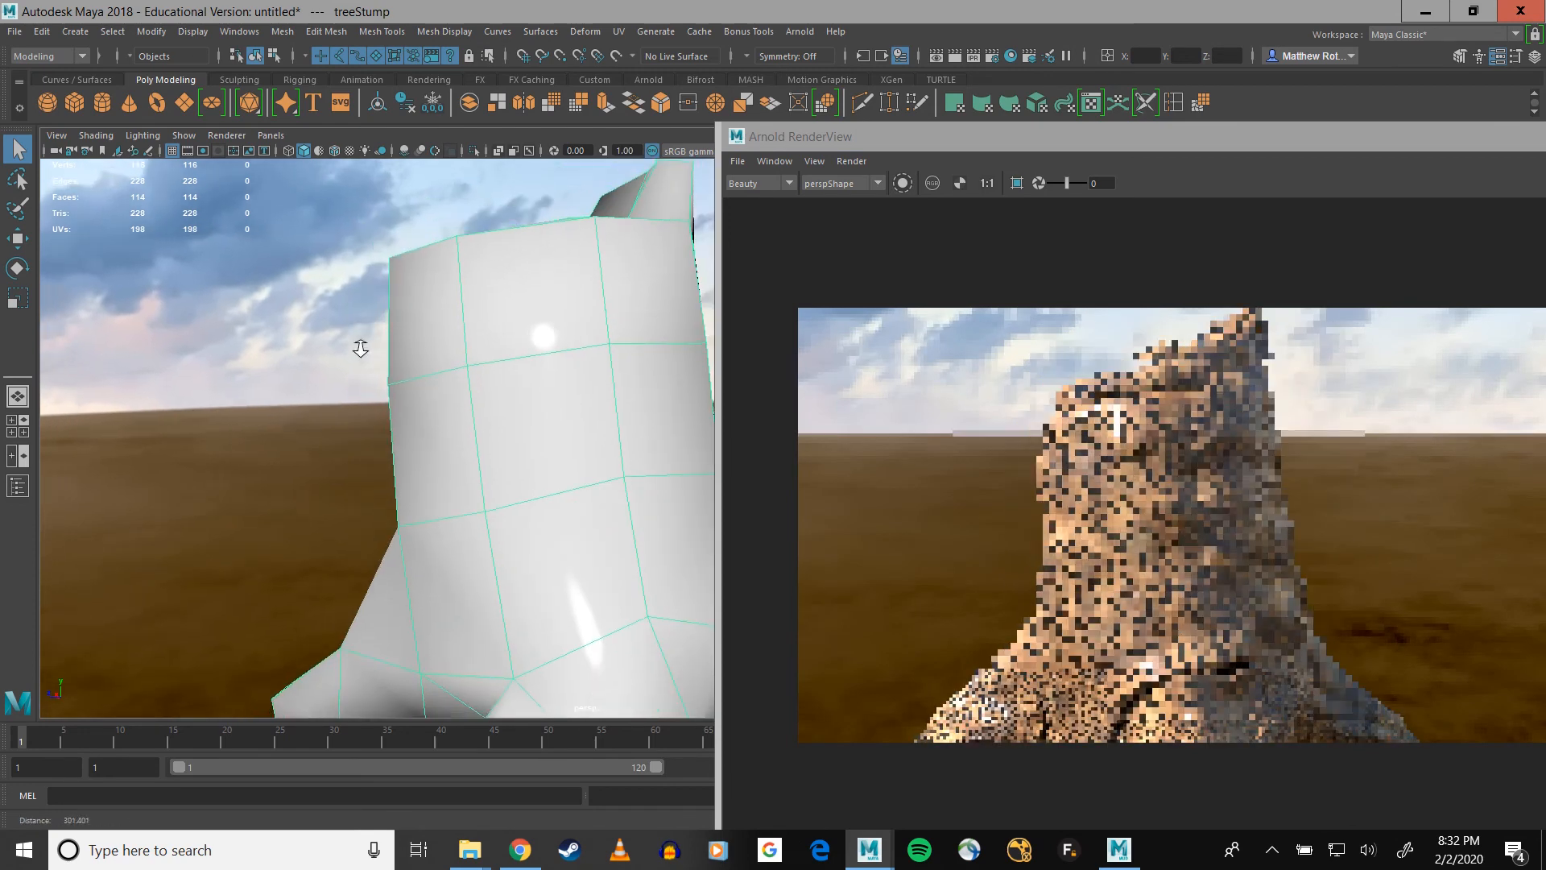
{"action": "middle_click_drag", "start_coordinate": [359, 345], "coordinate": [373, 331], "text": "alt"}
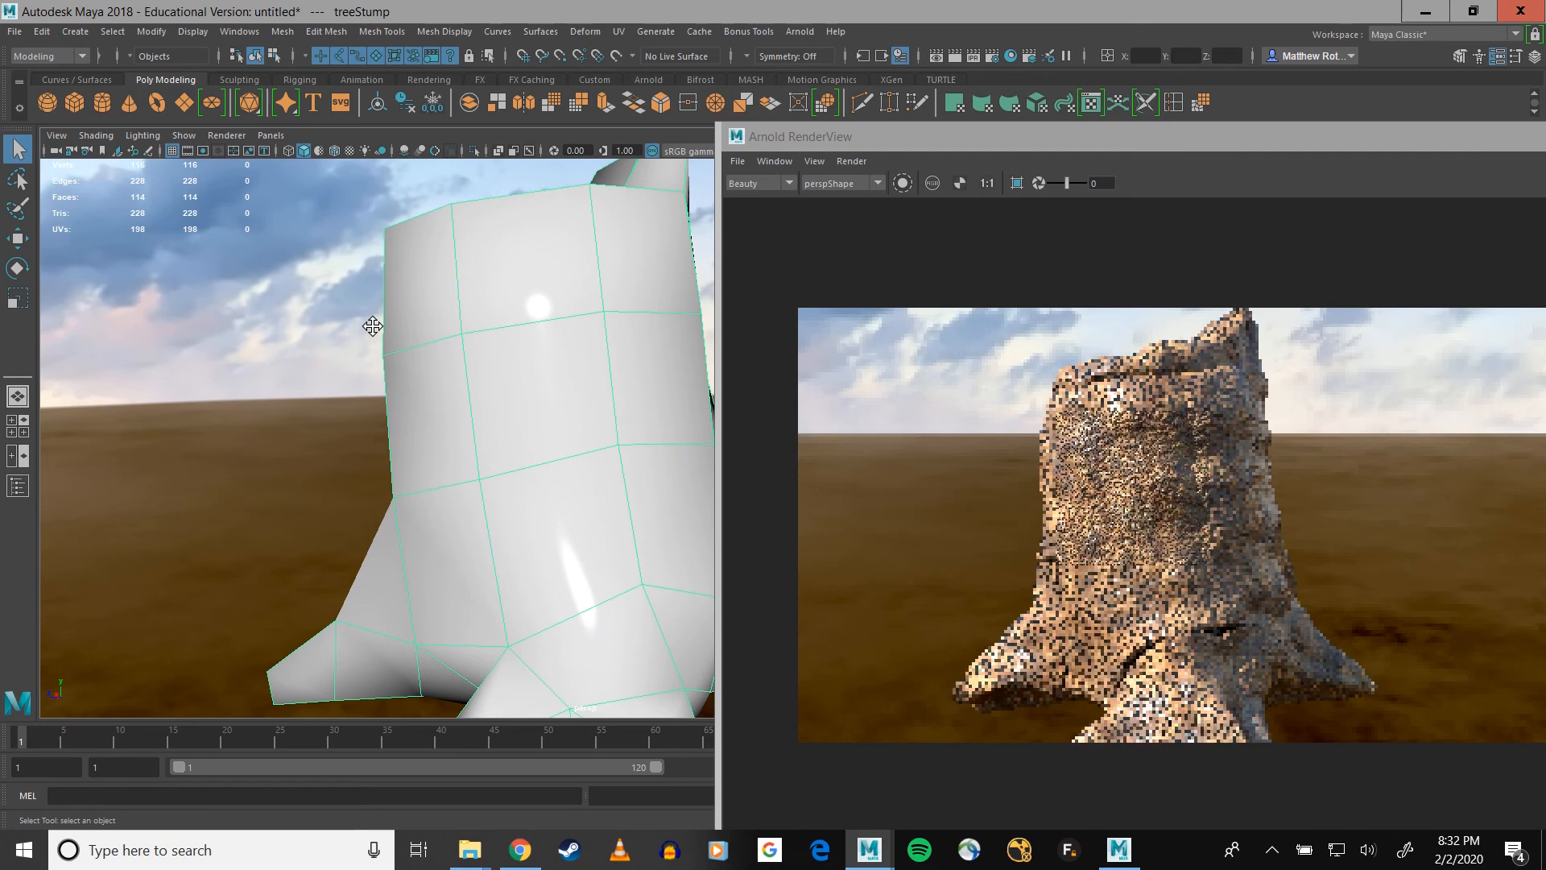
{"action": "left_click_drag", "start_coordinate": [1059, 142], "coordinate": [896, 179]}
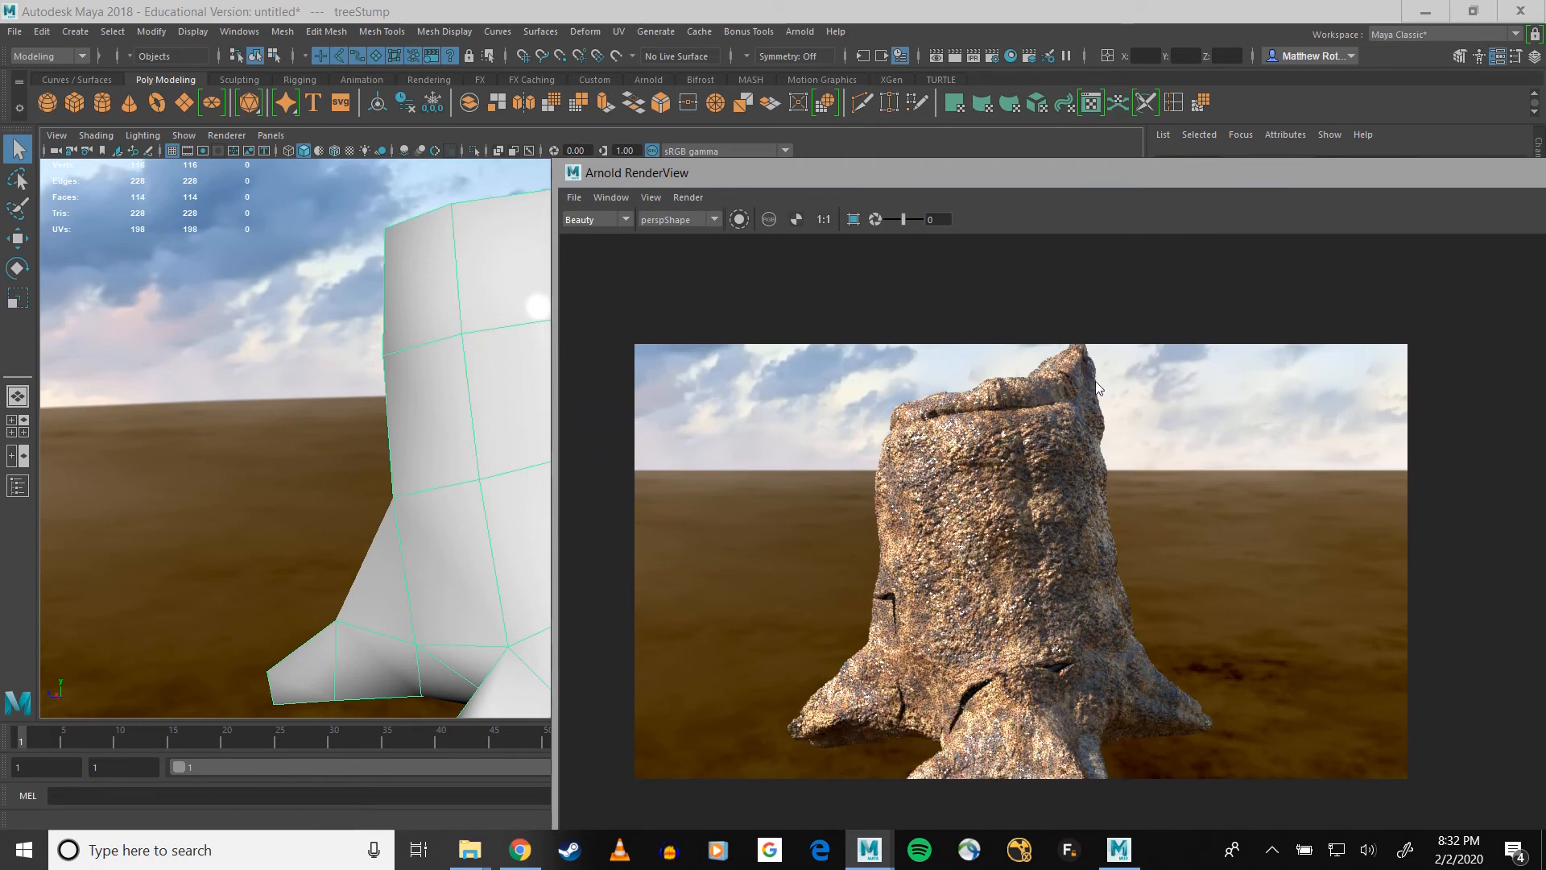
Step: Set displacementShader2's Scale to 0.7 in the Hypershade and check the updated Arnold render
{"action": "left_click_drag", "start_coordinate": [955, 175], "coordinate": [534, 202]}
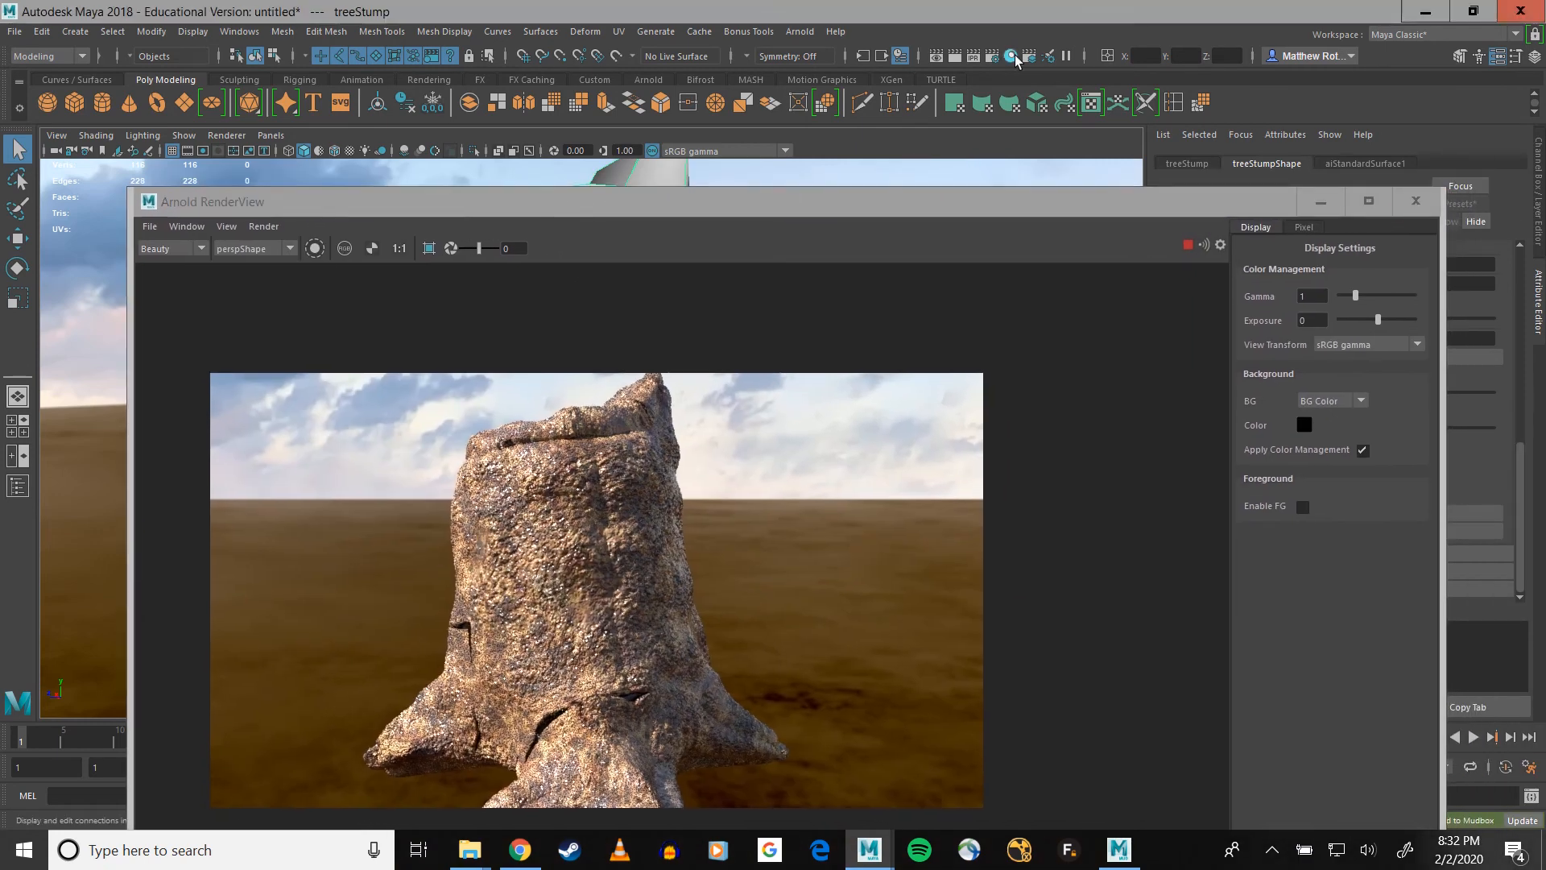
{"action": "left_click", "coordinate": [1012, 56]}
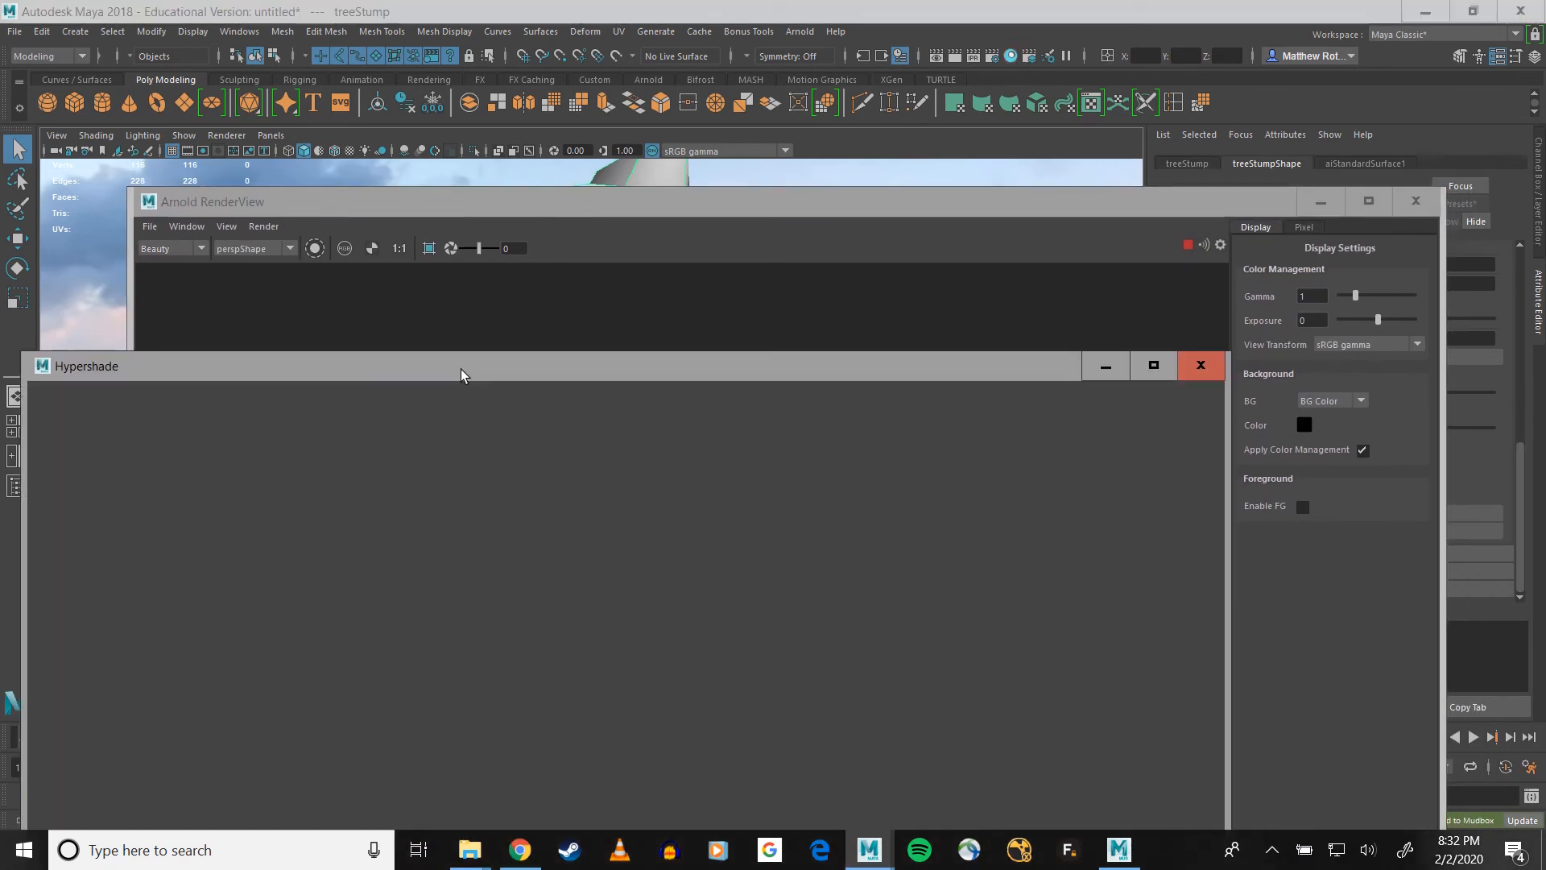
{"action": "left_click_drag", "start_coordinate": [461, 369], "coordinate": [590, 148]}
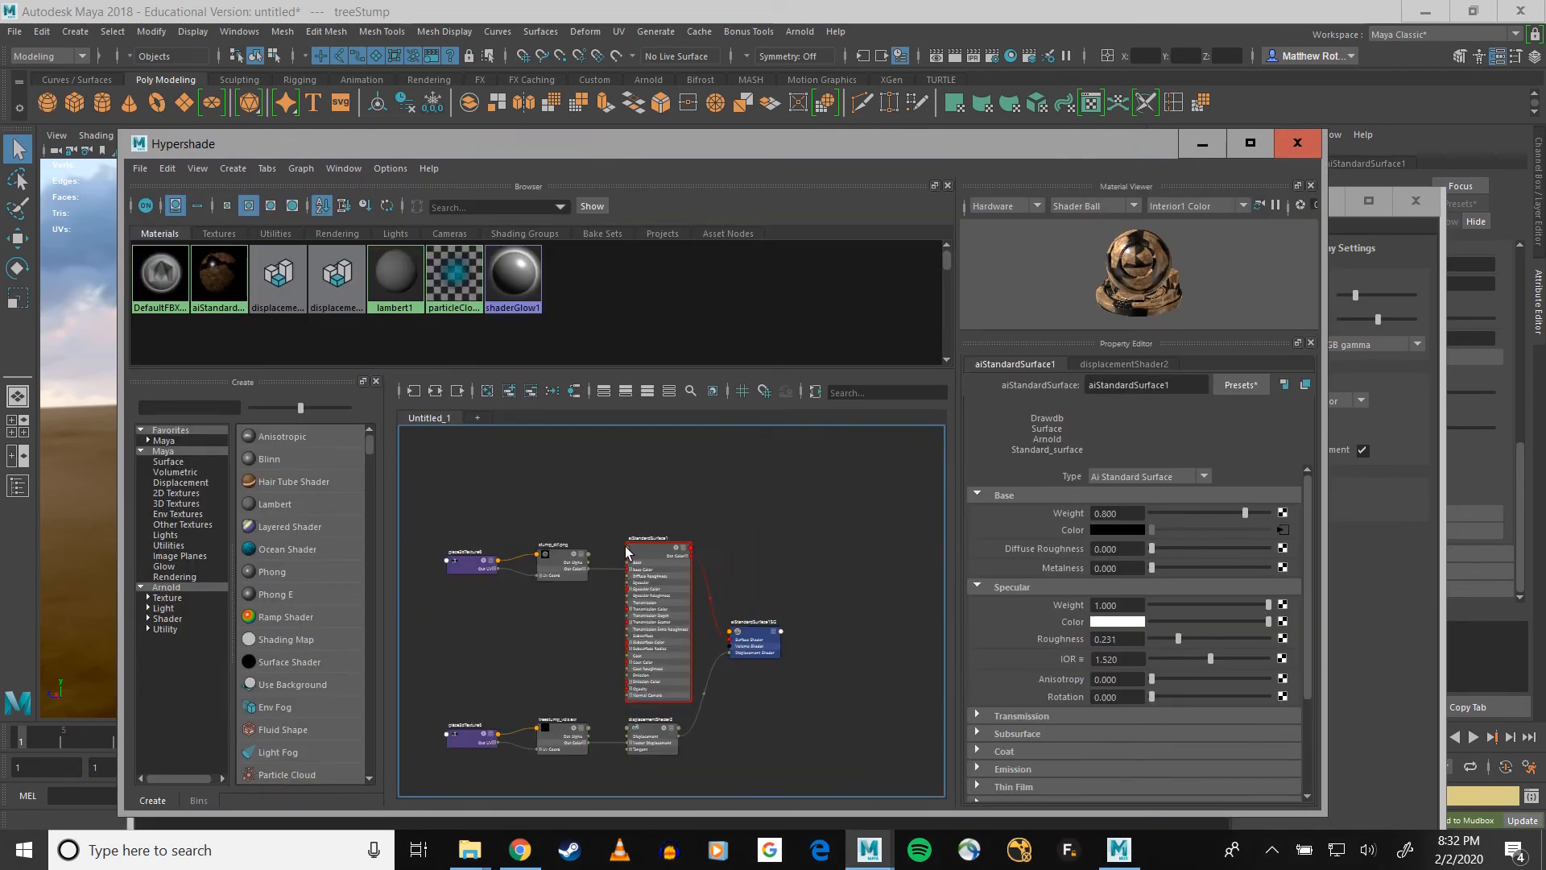
{"action": "middle_click_drag", "start_coordinate": [575, 643], "coordinate": [591, 499], "text": "alt"}
{"action": "left_click", "coordinate": [666, 588]}
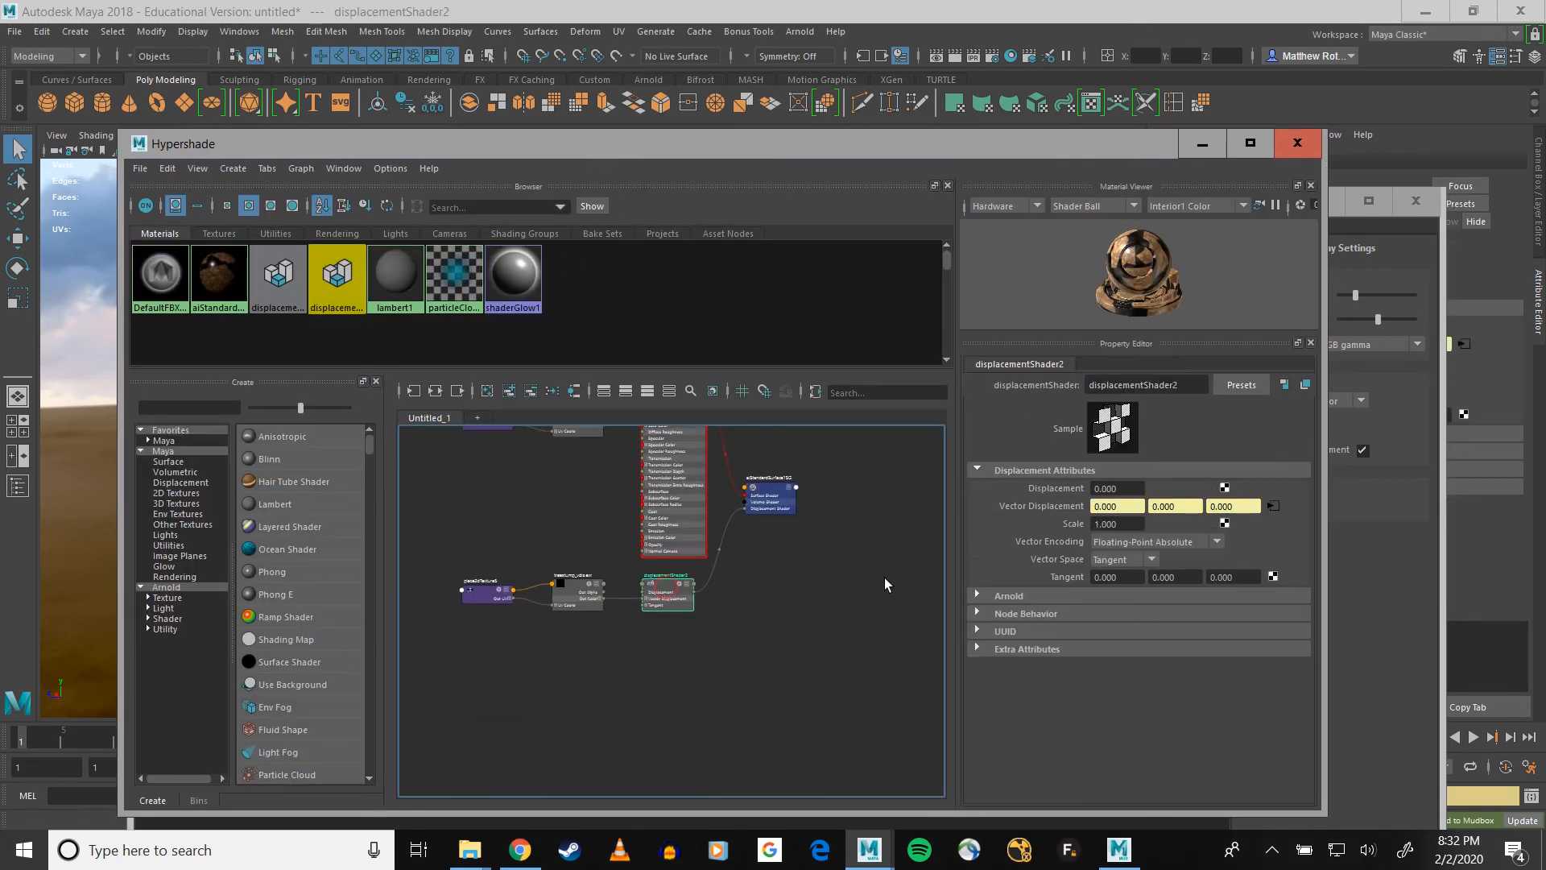
{"action": "double_click", "coordinate": [1104, 523]}
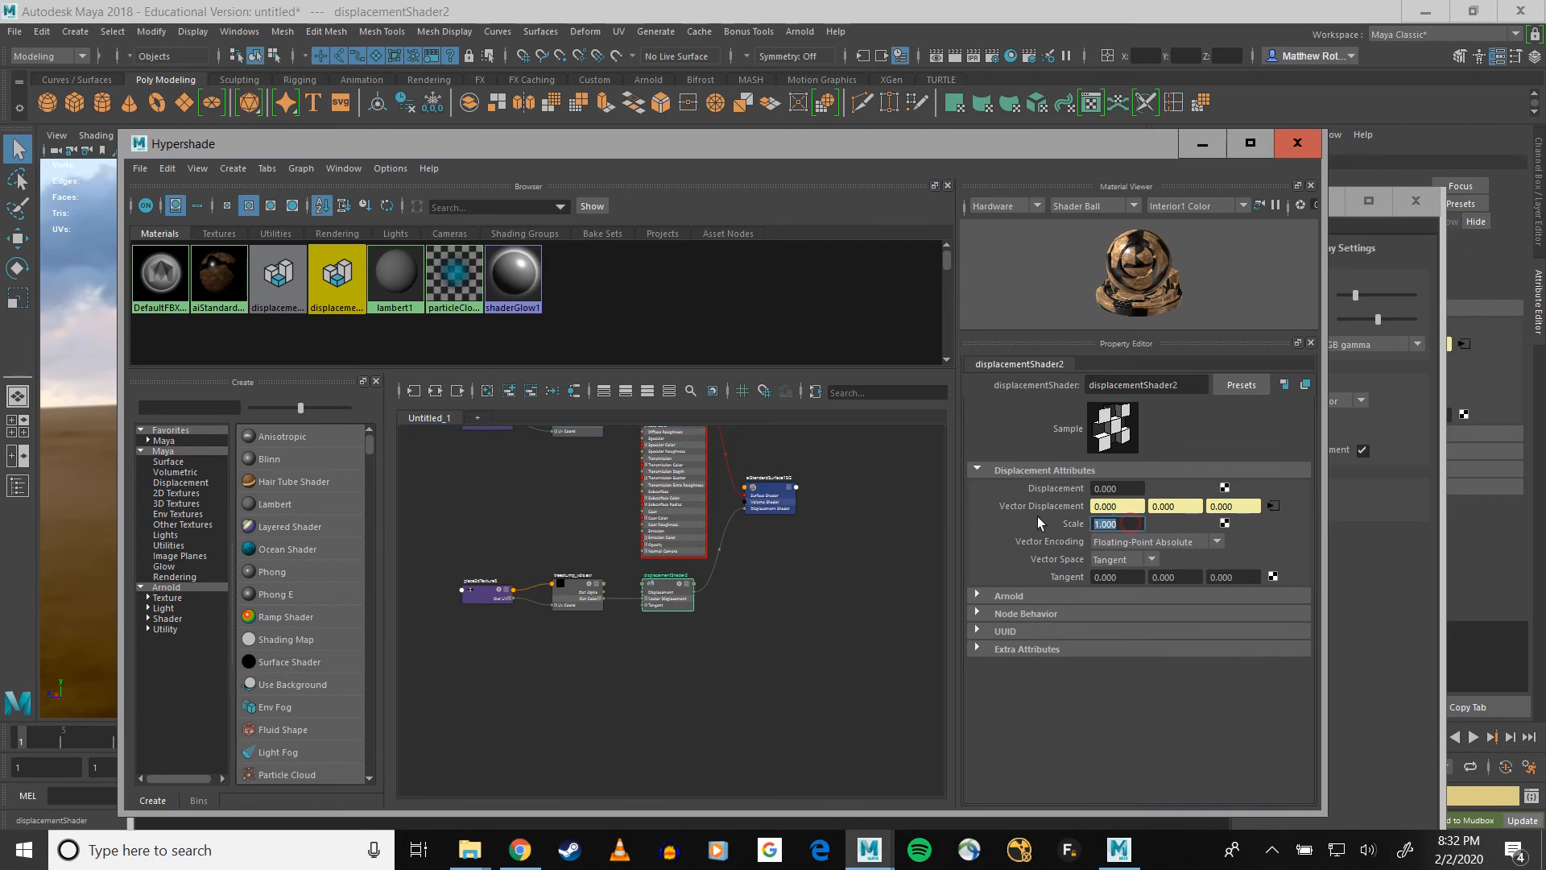
{"action": "key", "text": "BackSpace"}
{"action": "type", "text": ".7"}
{"action": "key", "text": "Return"}
{"action": "left_click_drag", "start_coordinate": [793, 143], "coordinate": [1099, 694]}
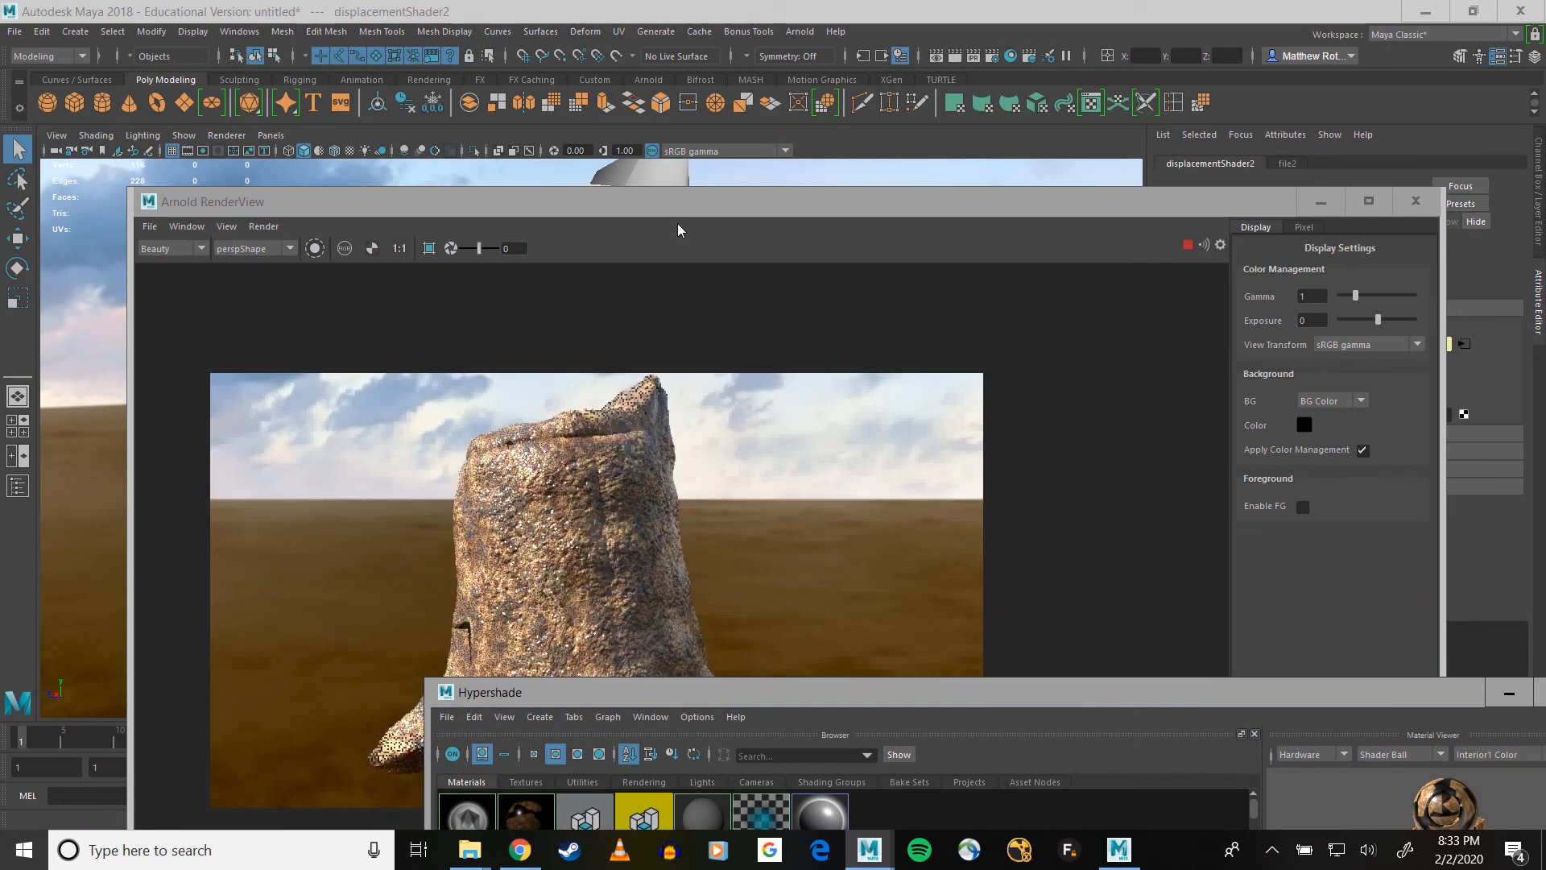
{"action": "left_click", "coordinate": [655, 206]}
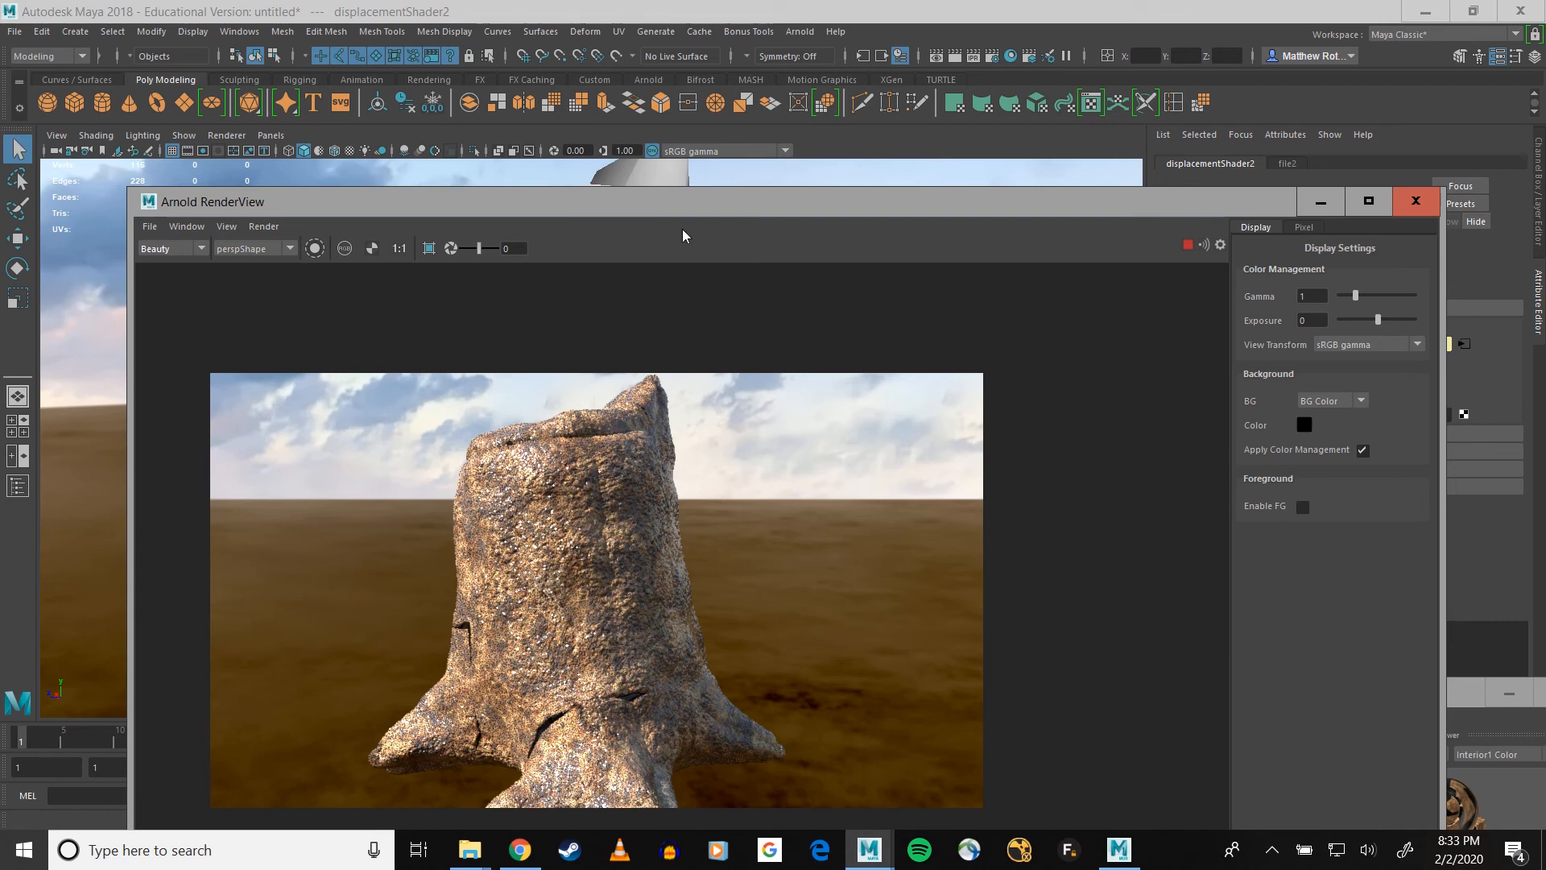
{"action": "left_click_drag", "start_coordinate": [623, 216], "coordinate": [823, 96]}
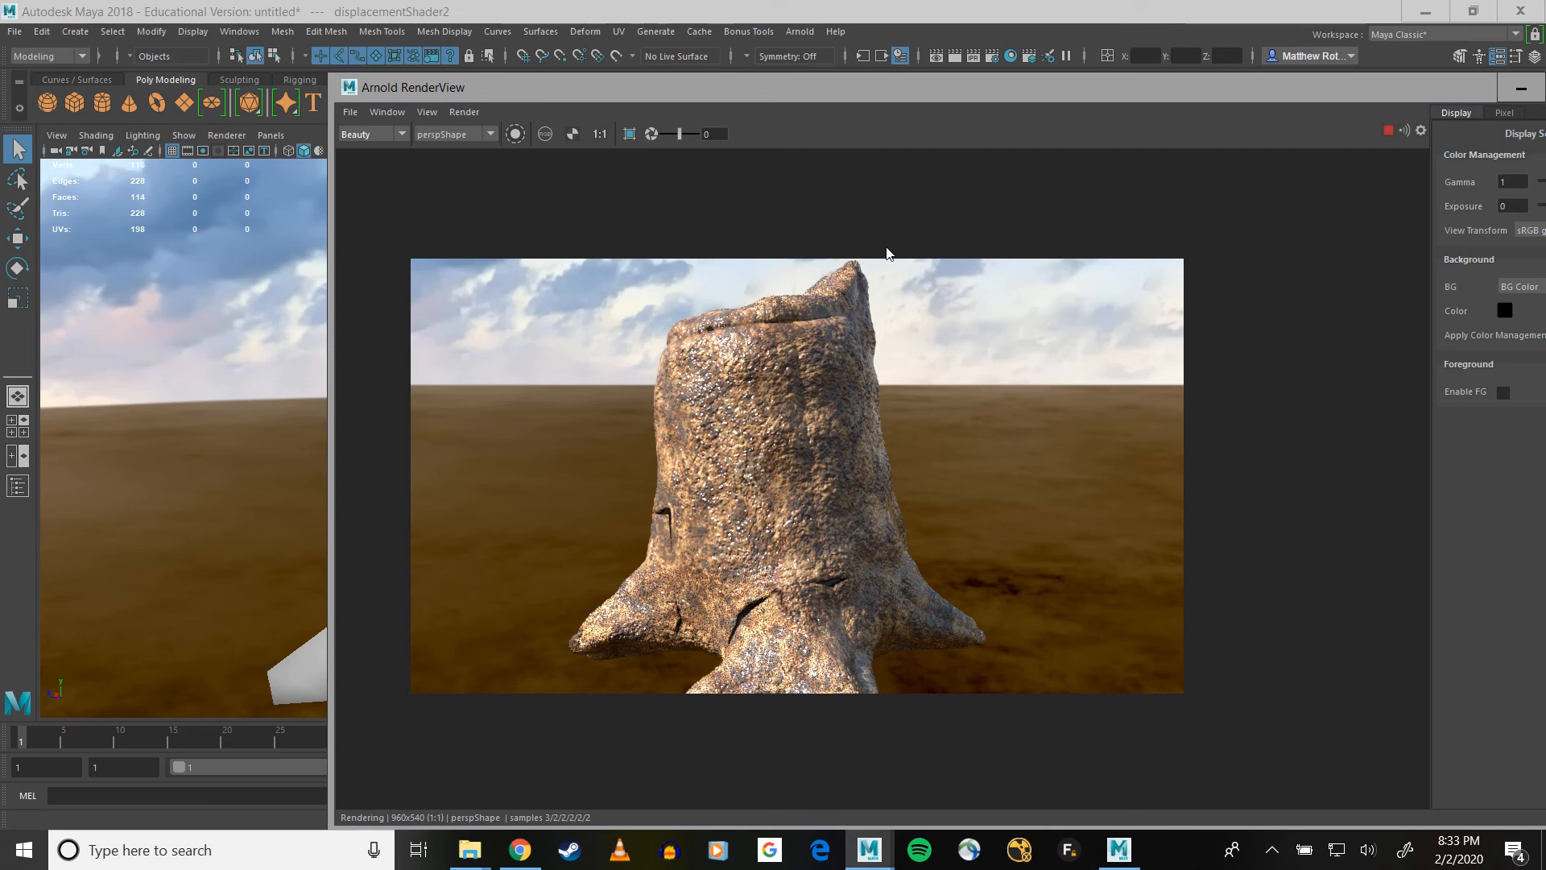
Step: Set the render image size to the HD_1080 preset and view the render in a maximized Arnold RenderView
{"action": "left_click", "coordinate": [986, 60]}
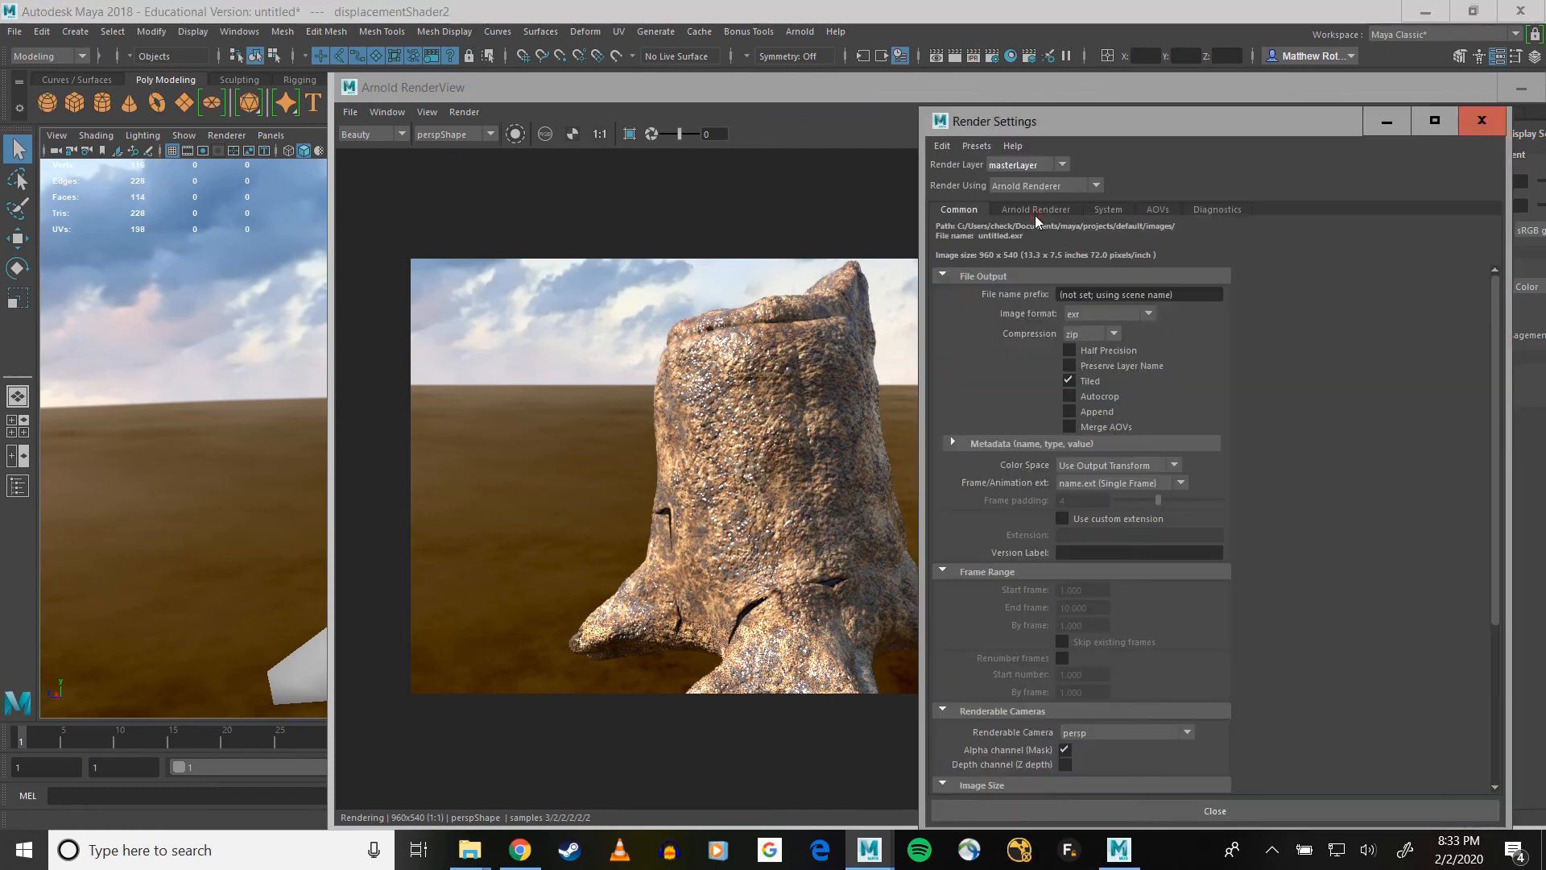
{"action": "left_click", "coordinate": [1036, 211]}
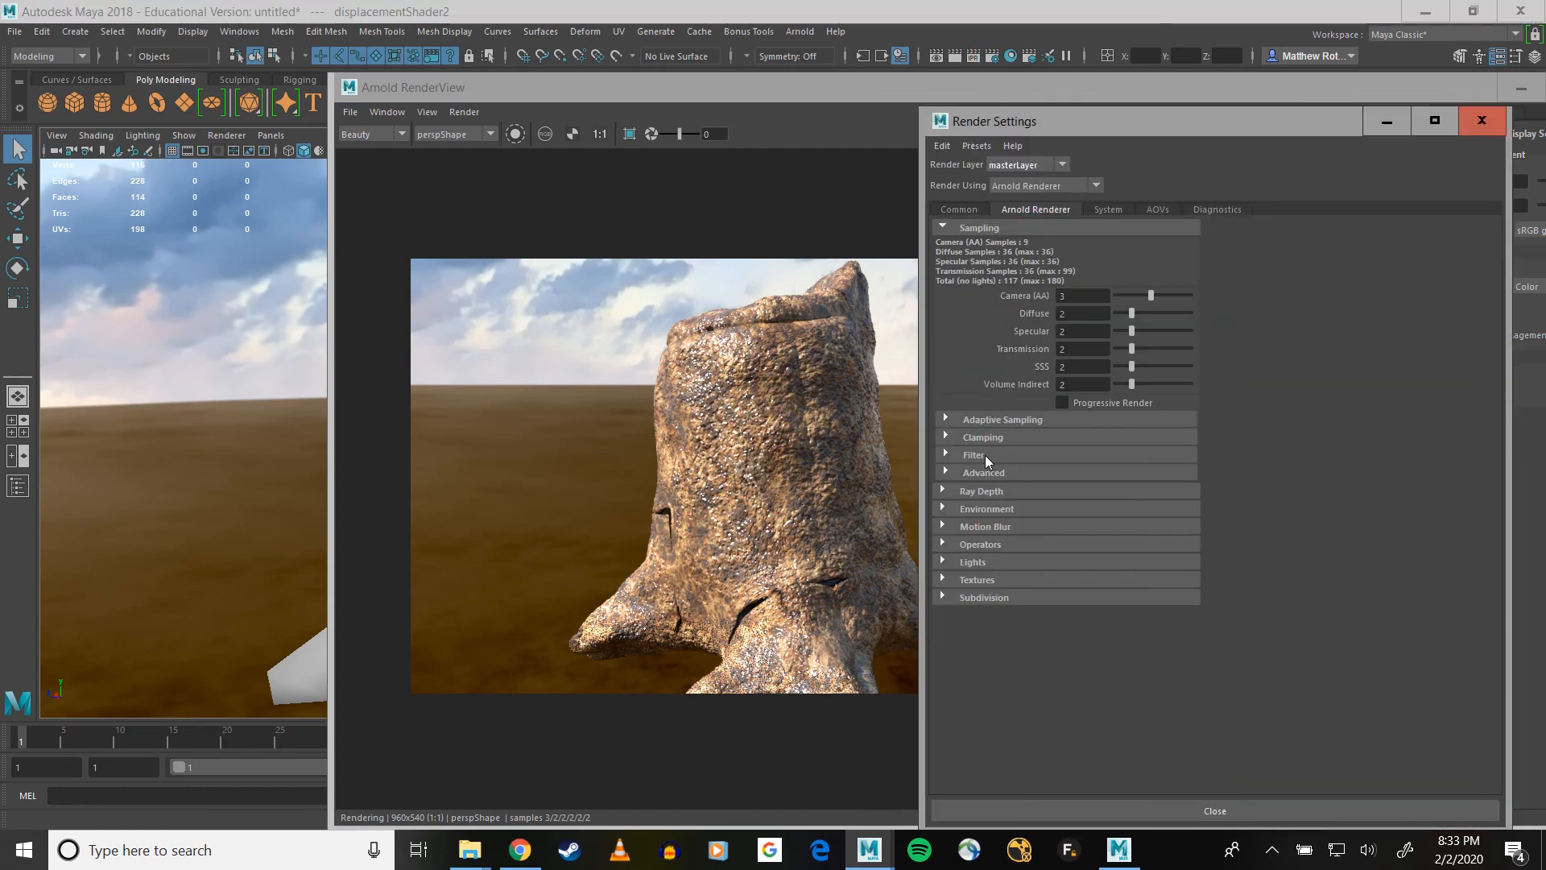
{"action": "left_click", "coordinate": [970, 208]}
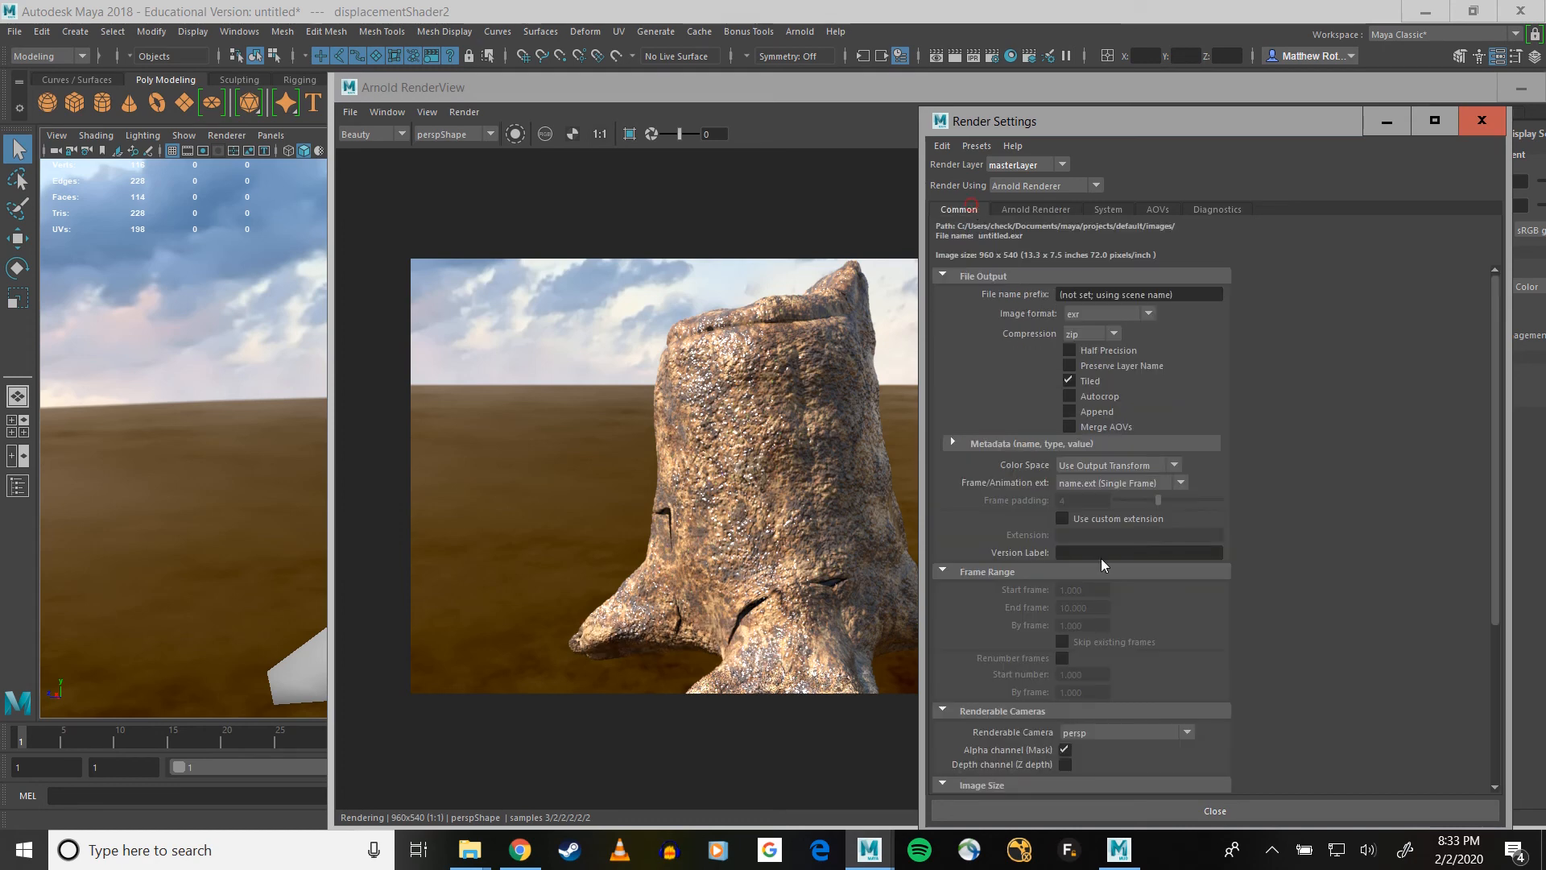
{"action": "left_click", "coordinate": [1123, 733]}
{"action": "left_click", "coordinate": [1286, 644]}
{"action": "scroll", "coordinate": [1240, 651], "scroll_direction": "down", "scroll_amount": 5}
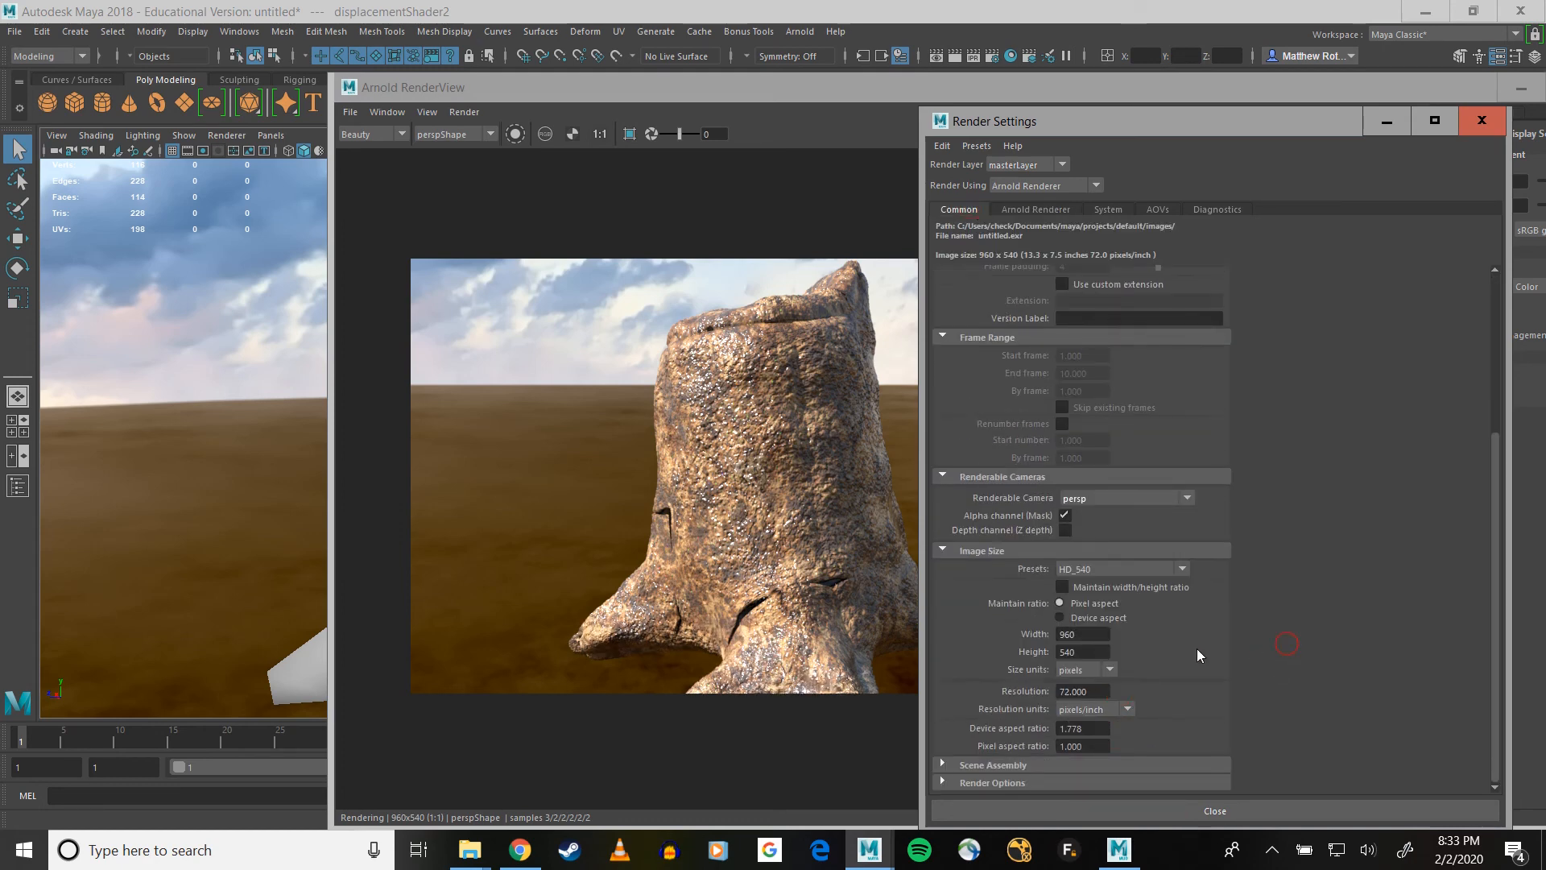
{"action": "left_click", "coordinate": [1116, 570]}
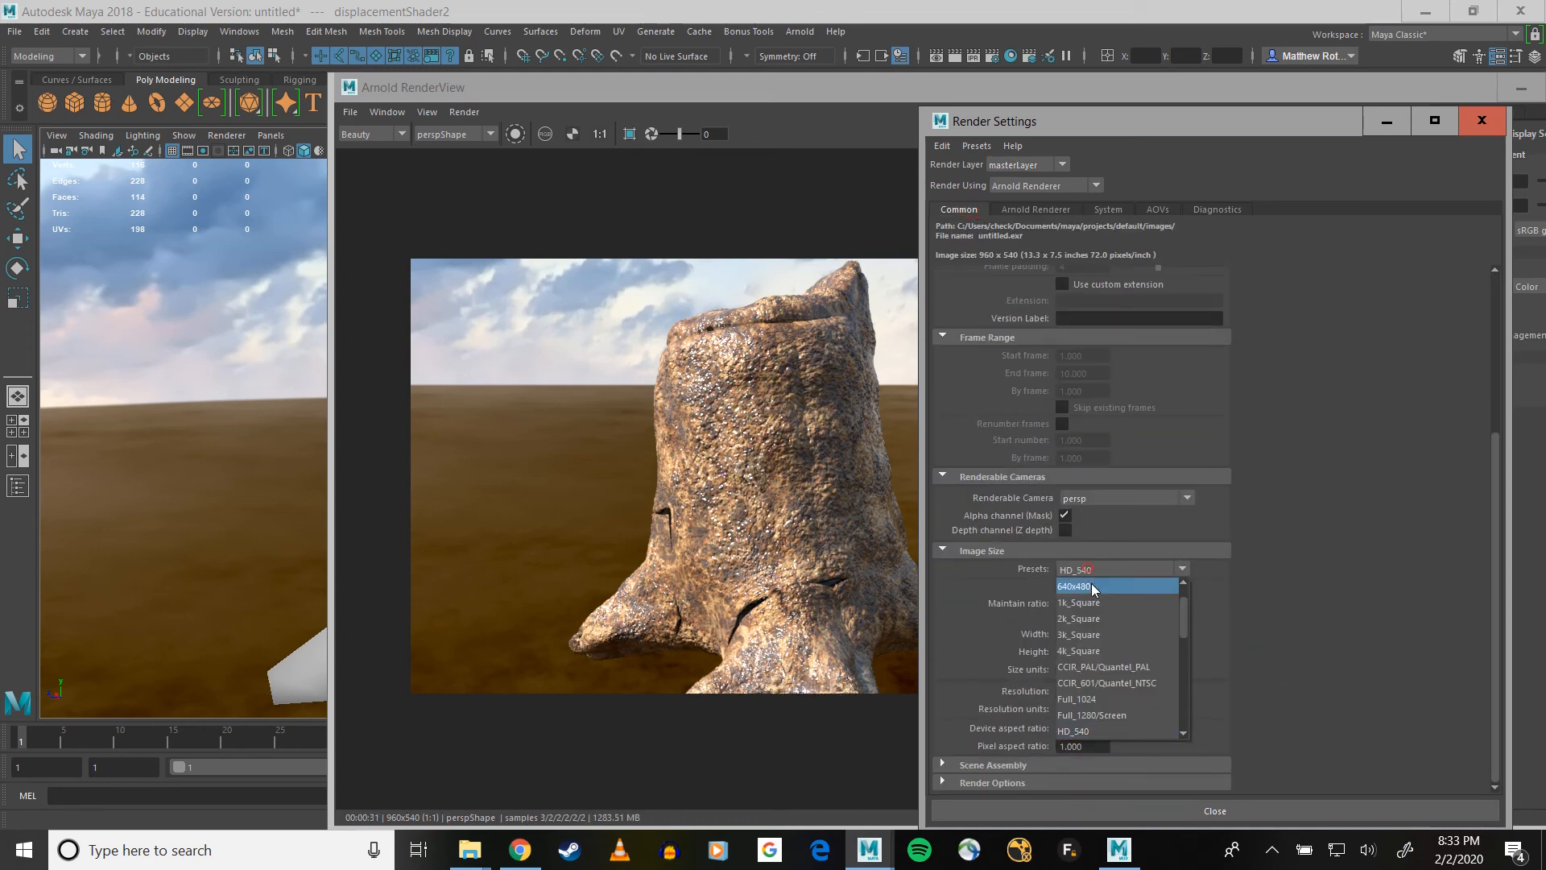
{"action": "scroll", "coordinate": [1091, 639], "scroll_direction": "down", "scroll_amount": 3}
{"action": "left_click", "coordinate": [1079, 622]}
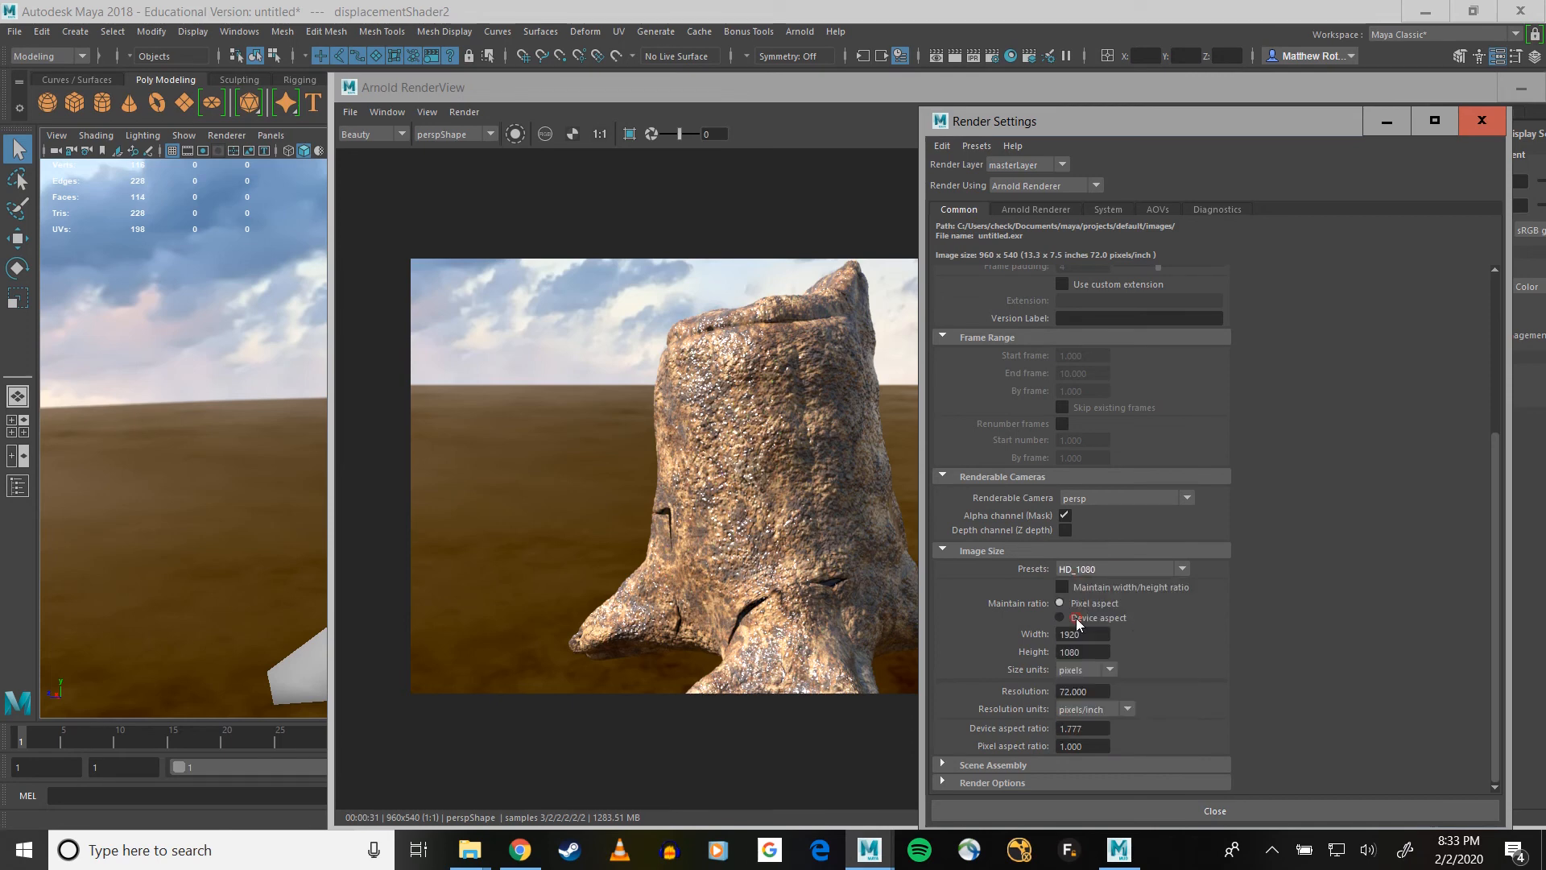
{"action": "left_click_drag", "start_coordinate": [685, 86], "coordinate": [396, 10]}
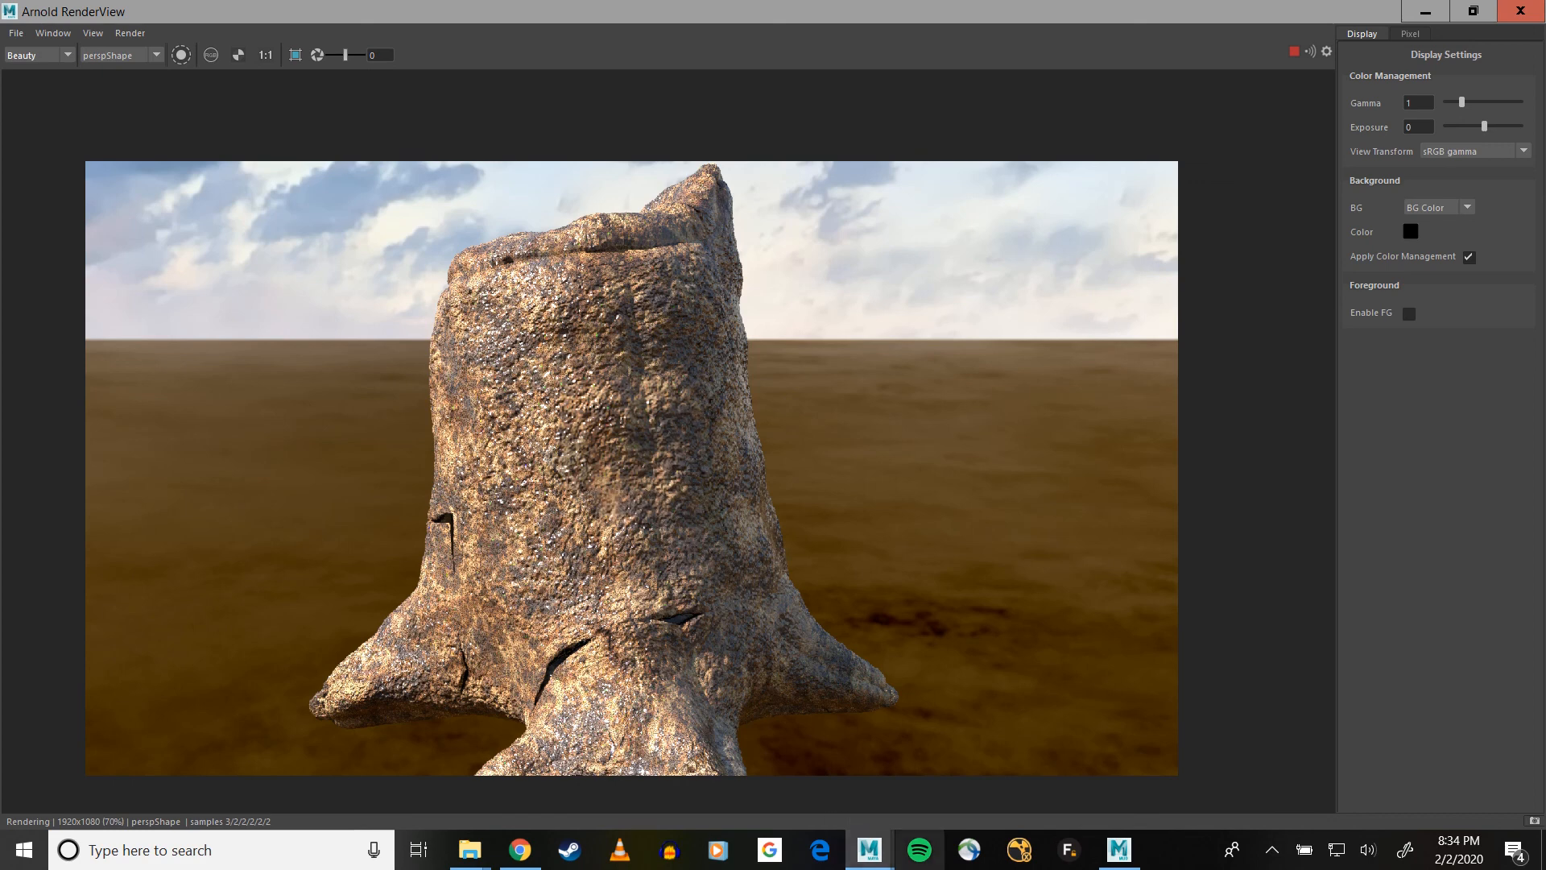
Step: Stop the Arnold IPR render and close the Arnold RenderView
{"action": "left_click", "coordinate": [872, 857]}
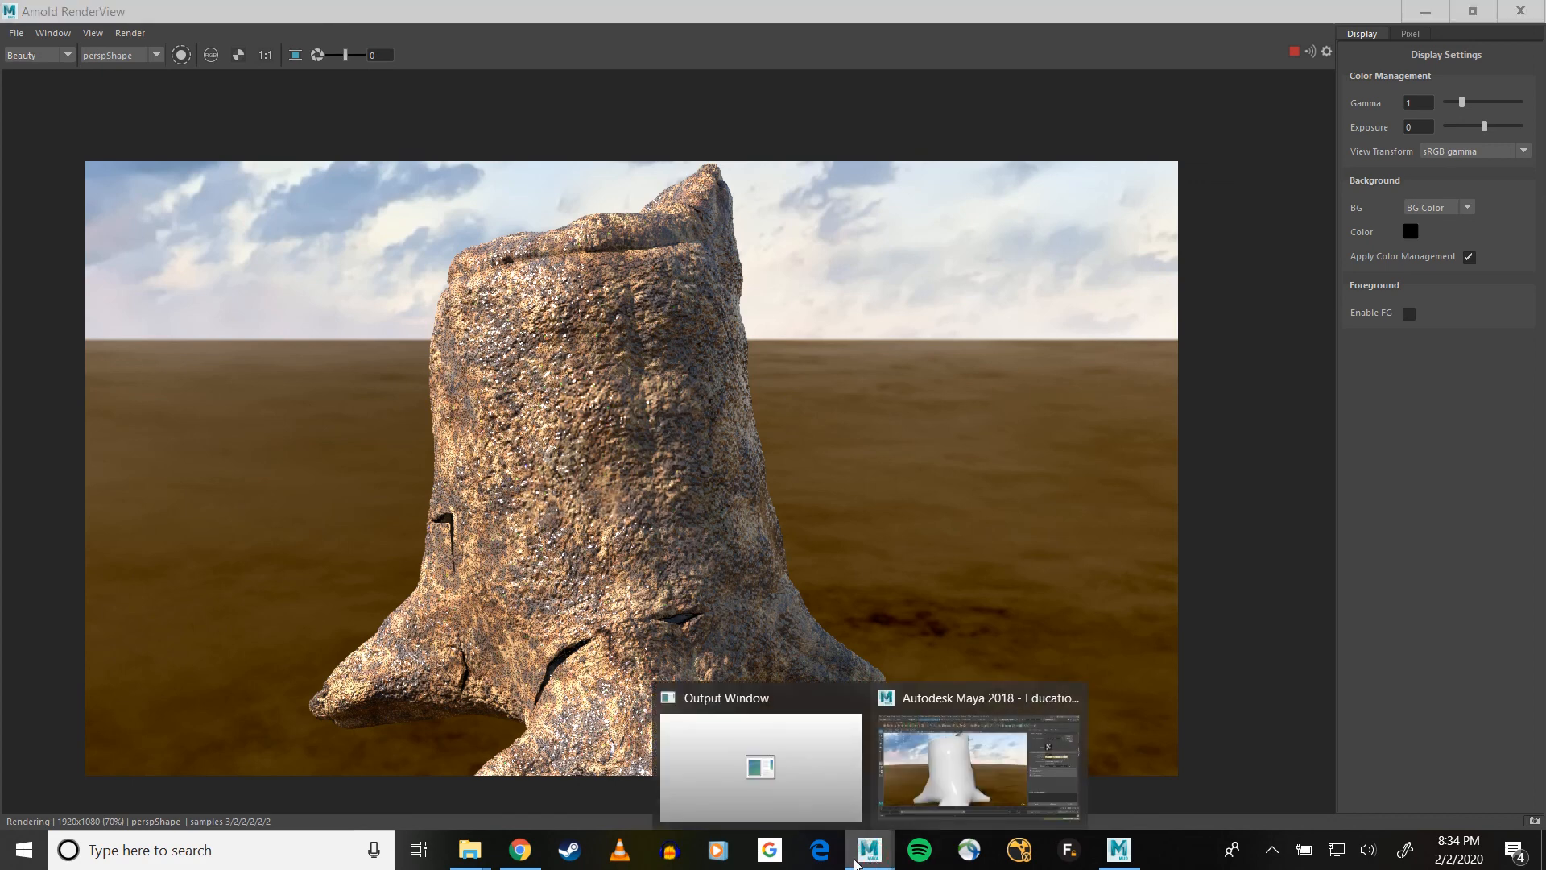
{"action": "left_click", "coordinate": [131, 34]}
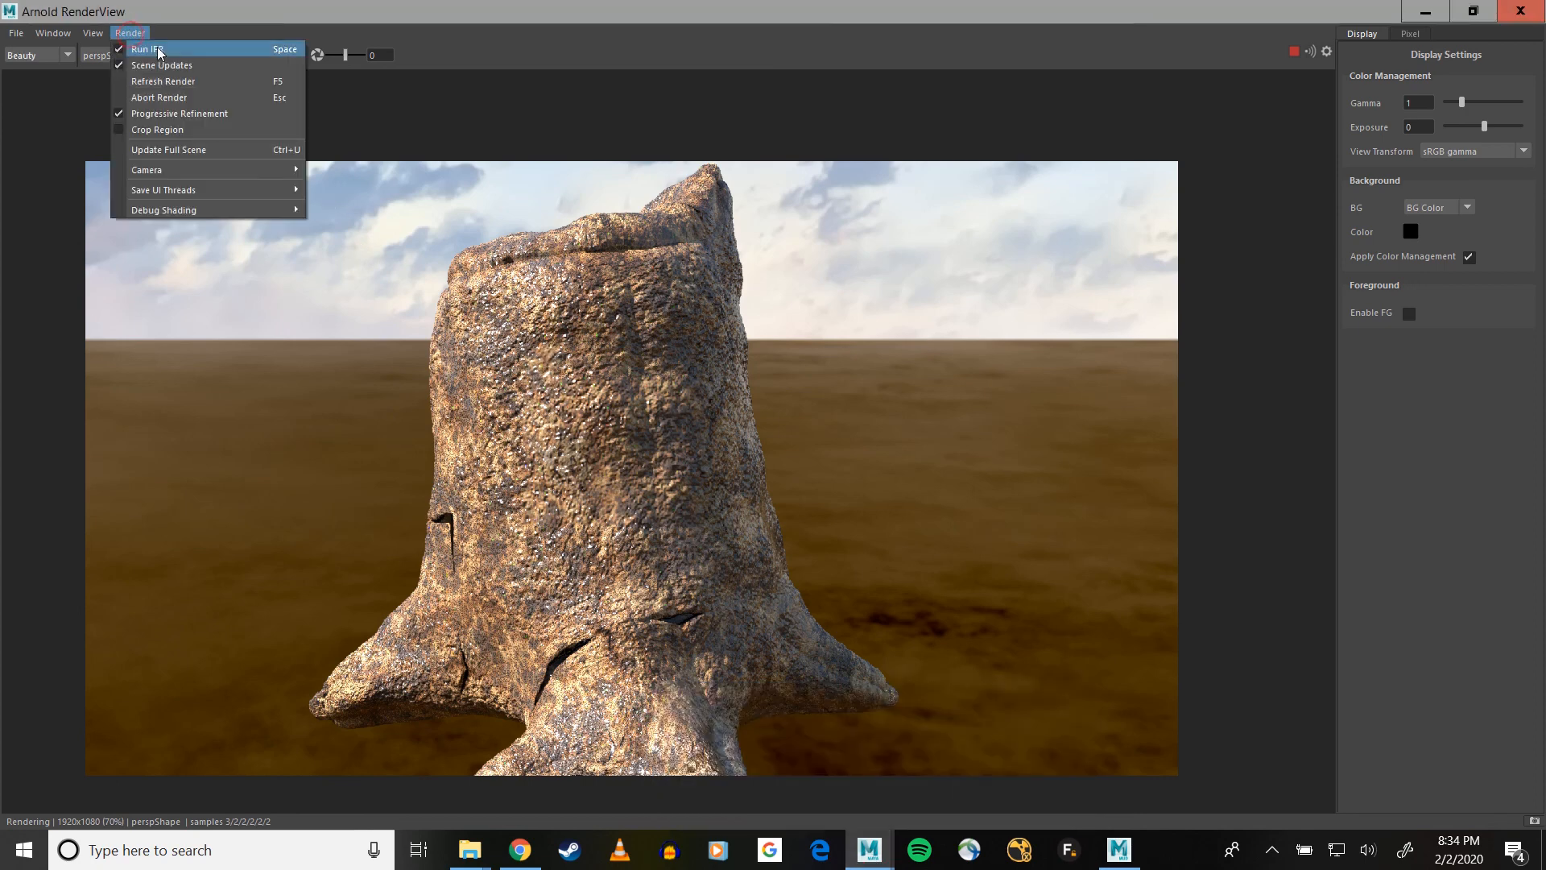
{"action": "left_click", "coordinate": [157, 48]}
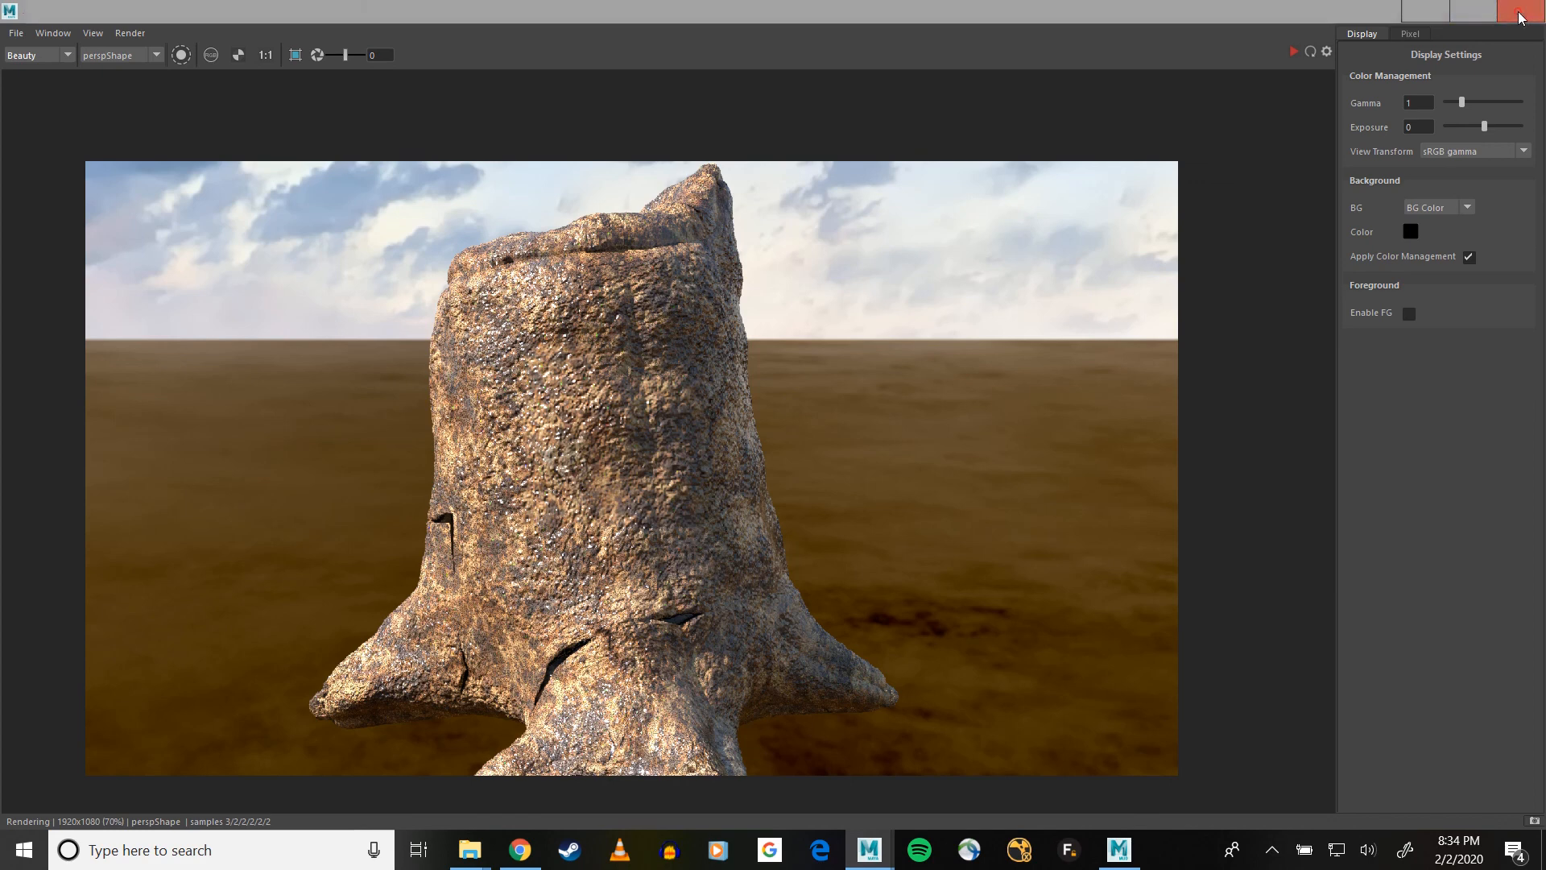
{"action": "left_click", "coordinate": [1521, 14]}
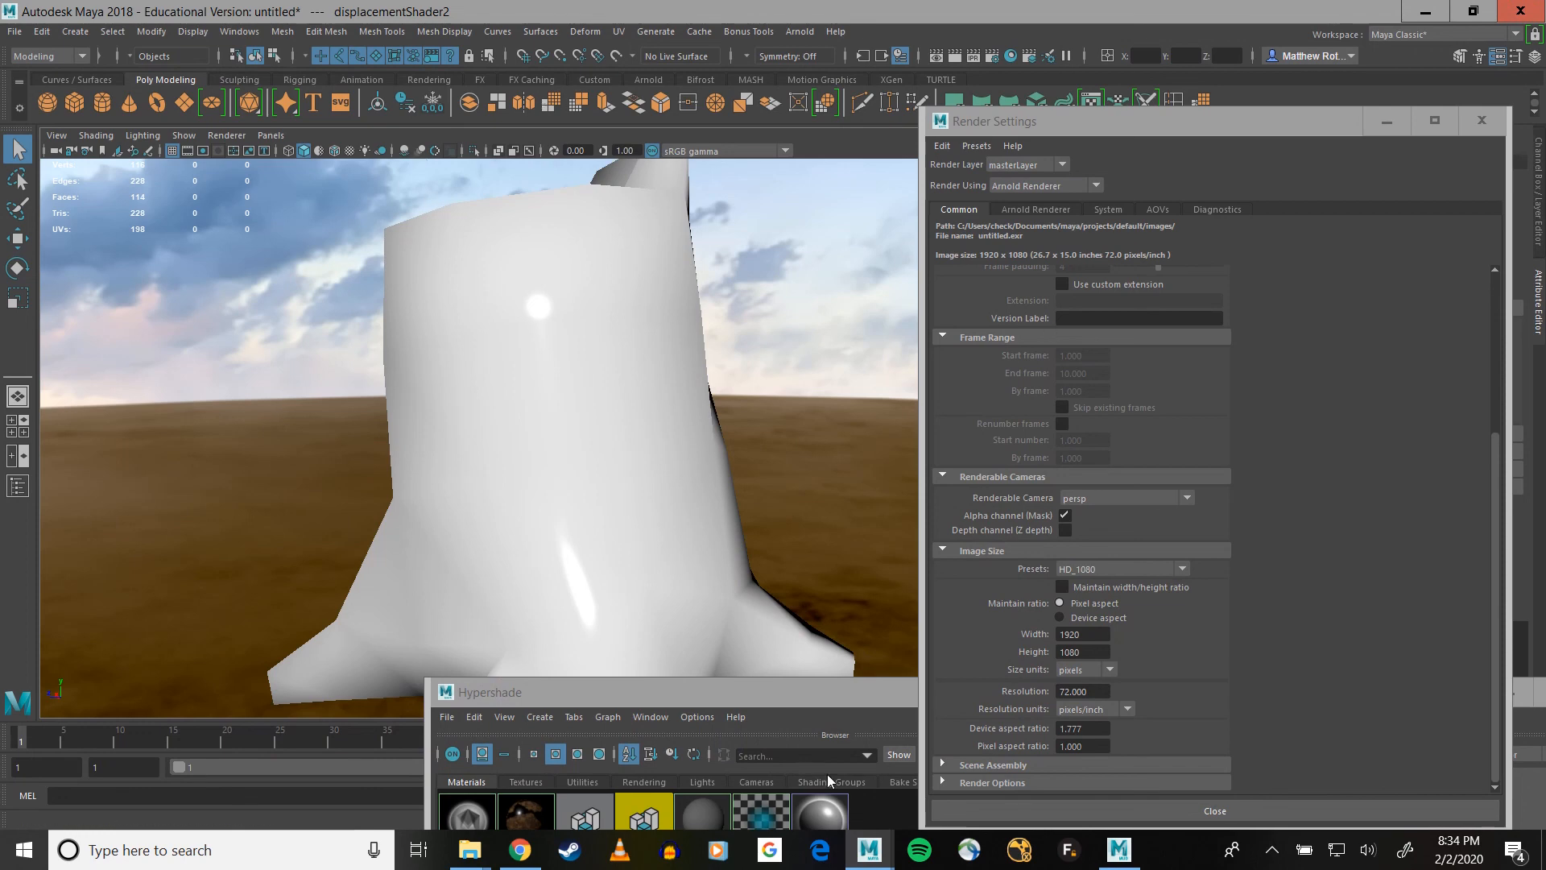
Step: Add a File texture to aiStandardSurface1's Bump Mapping in the Hypershade and review the bump node's Use As options
{"action": "left_click_drag", "start_coordinate": [676, 692], "coordinate": [346, 92]}
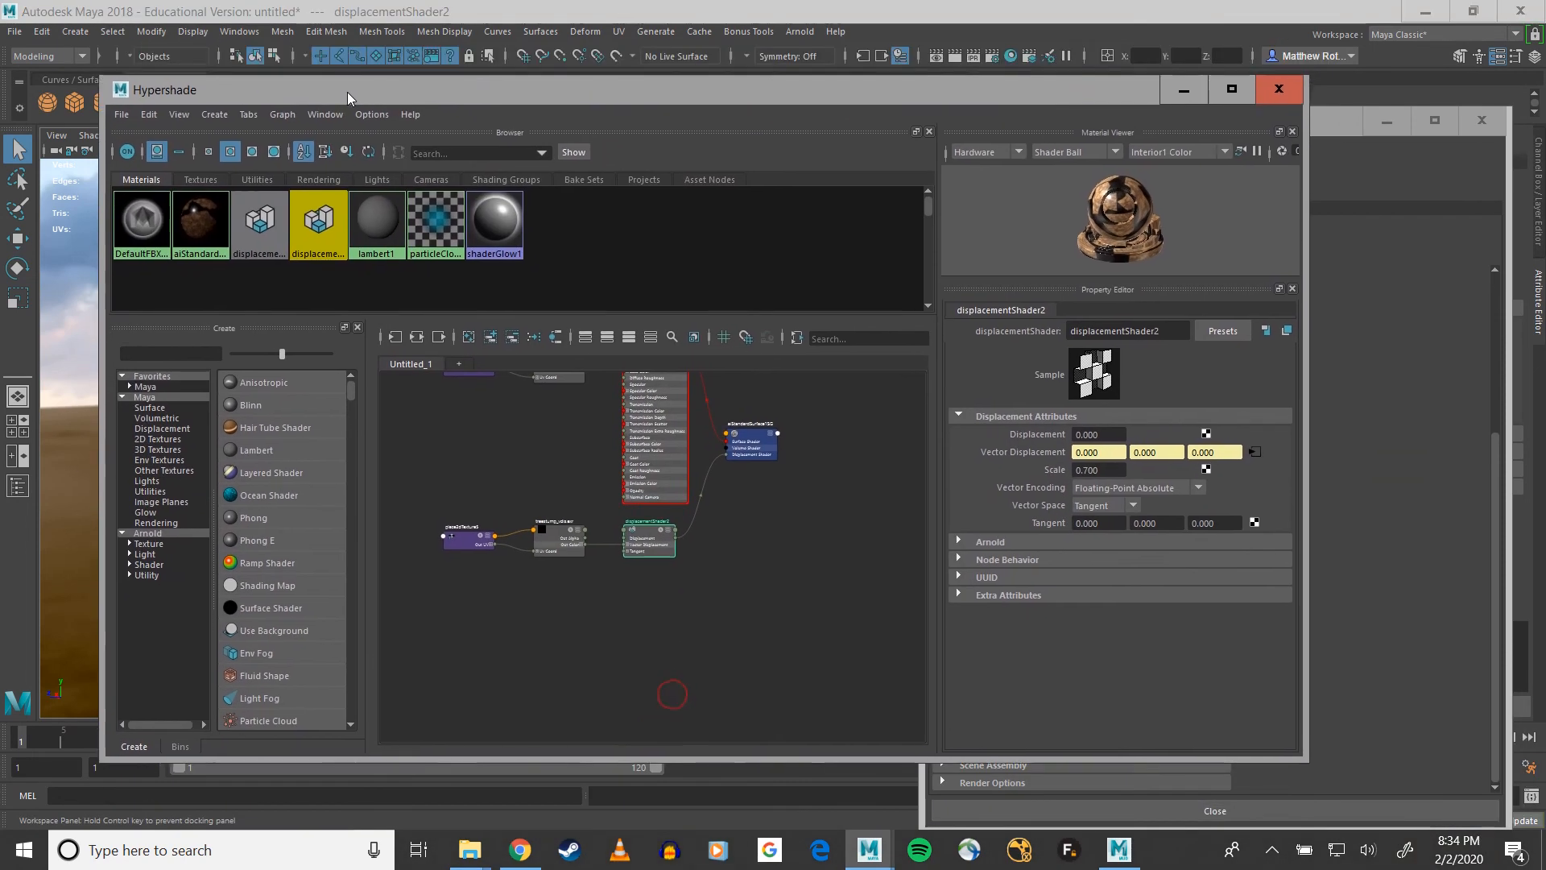
{"action": "scroll", "coordinate": [549, 504], "scroll_direction": "up", "scroll_amount": 4}
{"action": "left_click", "coordinate": [722, 455]}
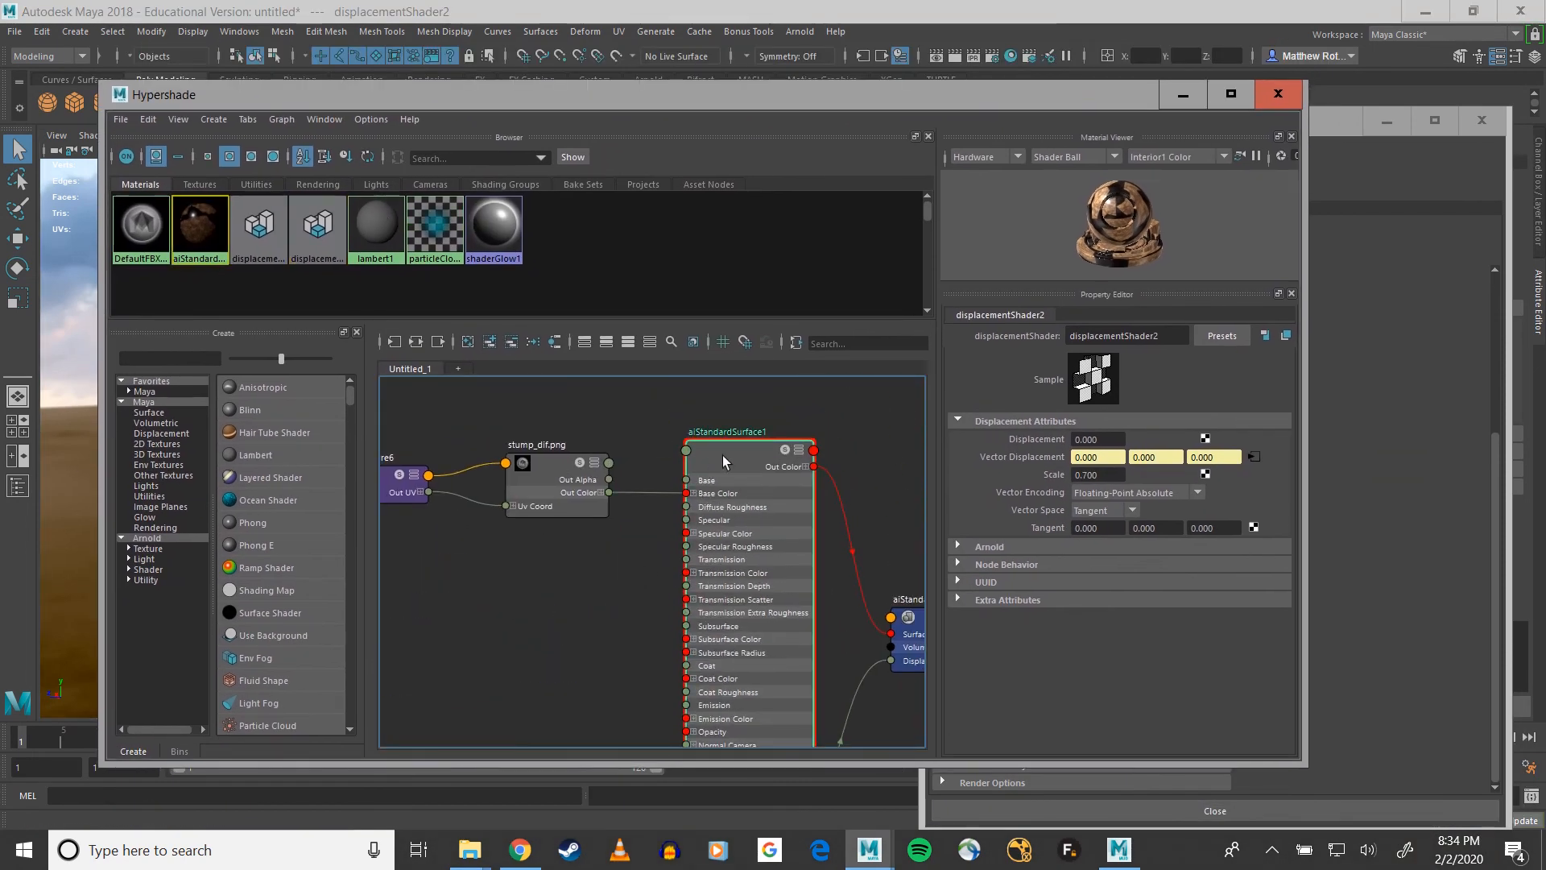
{"action": "left_click", "coordinate": [953, 519]}
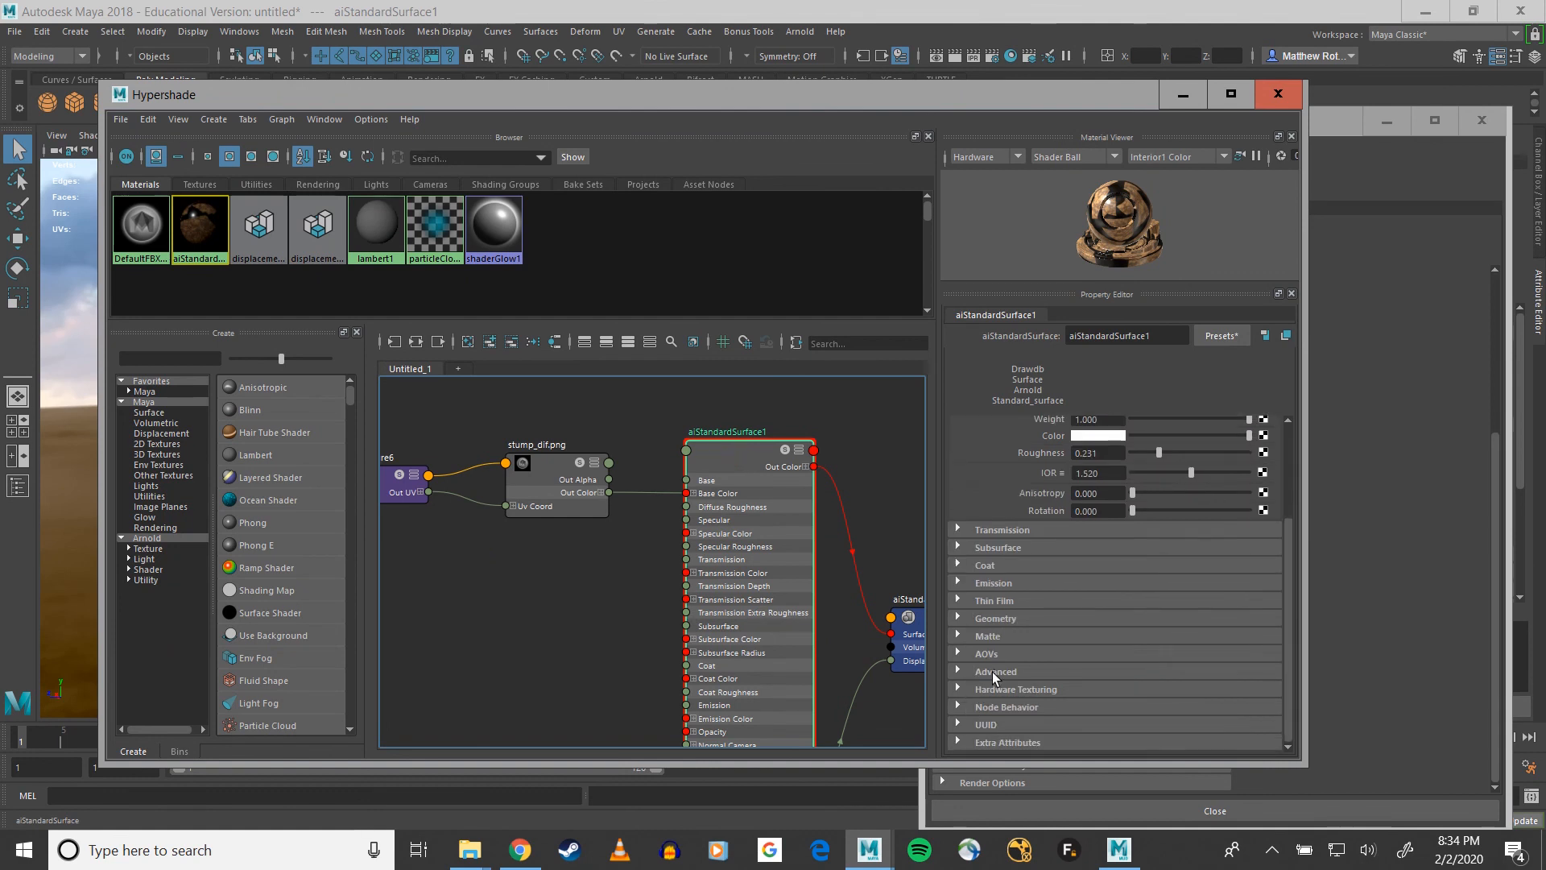
{"action": "left_click", "coordinate": [978, 619]}
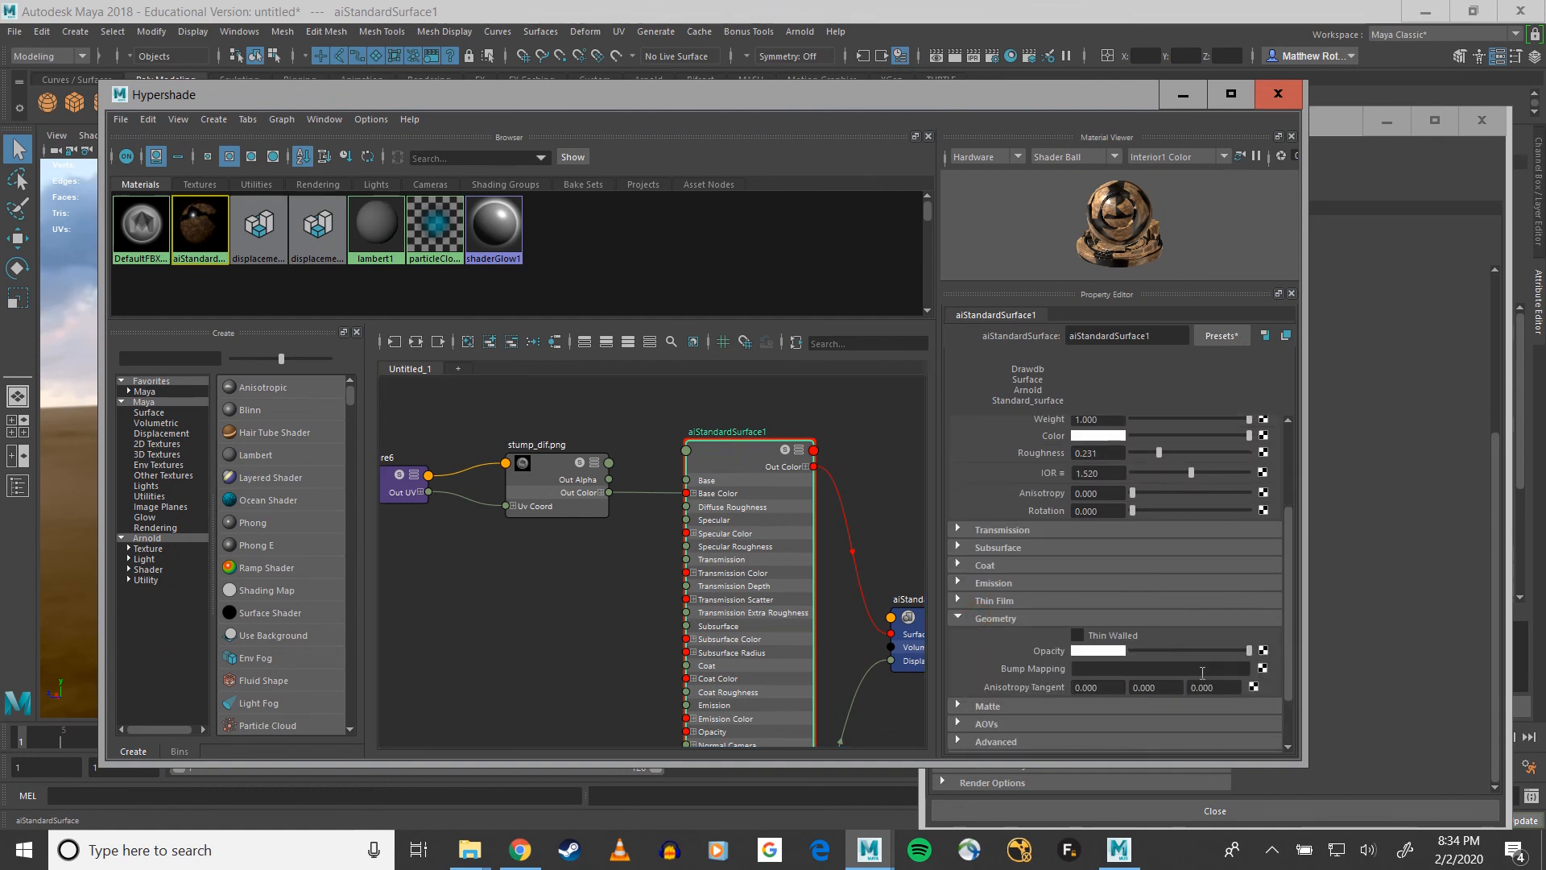
{"action": "left_click", "coordinate": [1262, 673]}
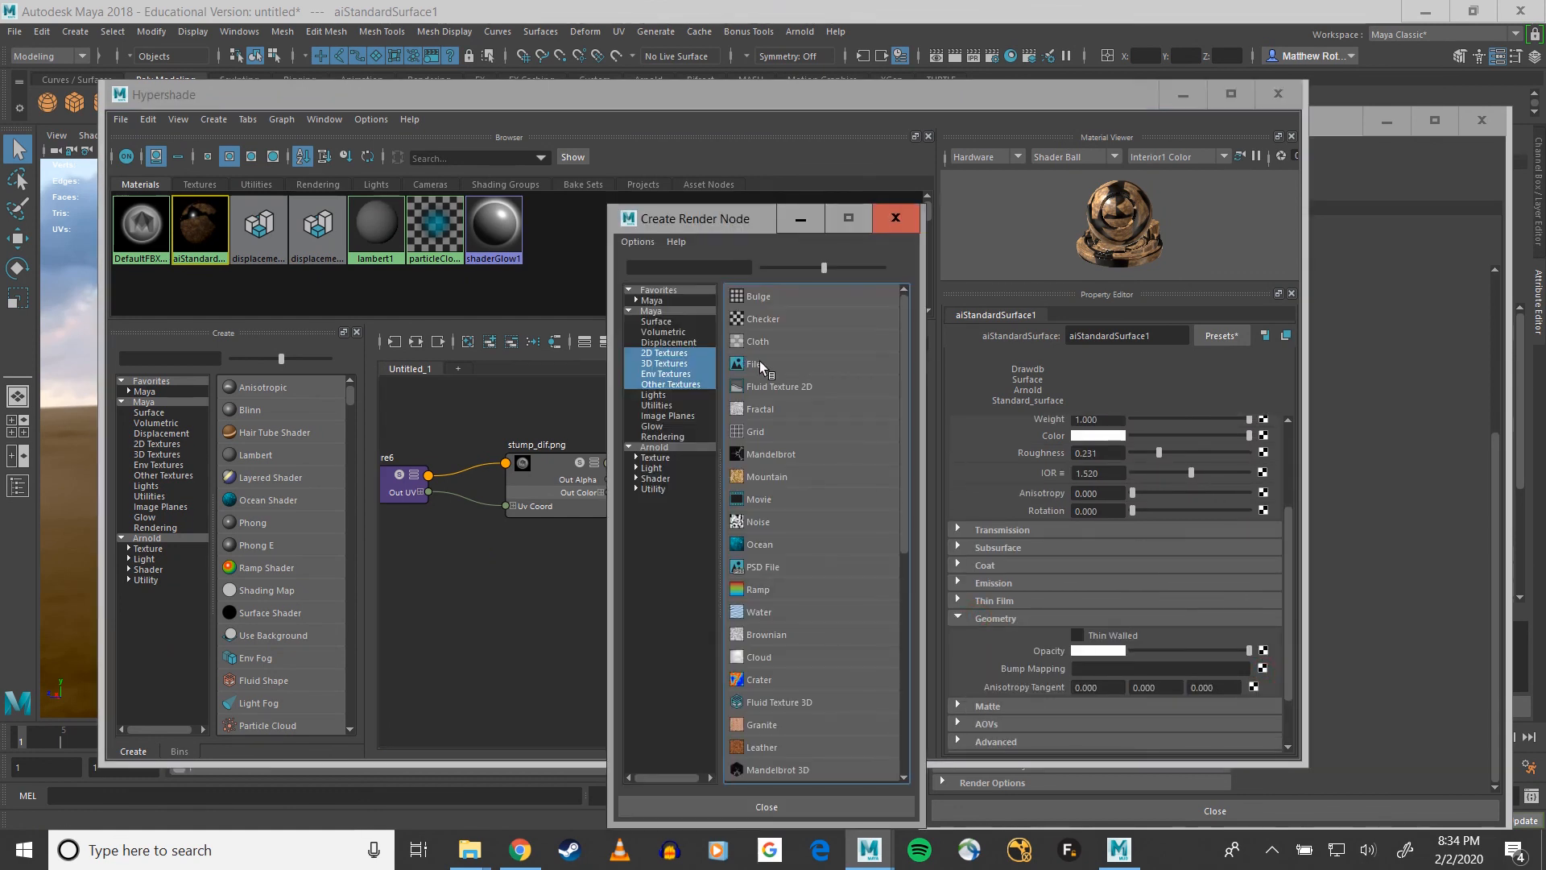
{"action": "left_click", "coordinate": [766, 368]}
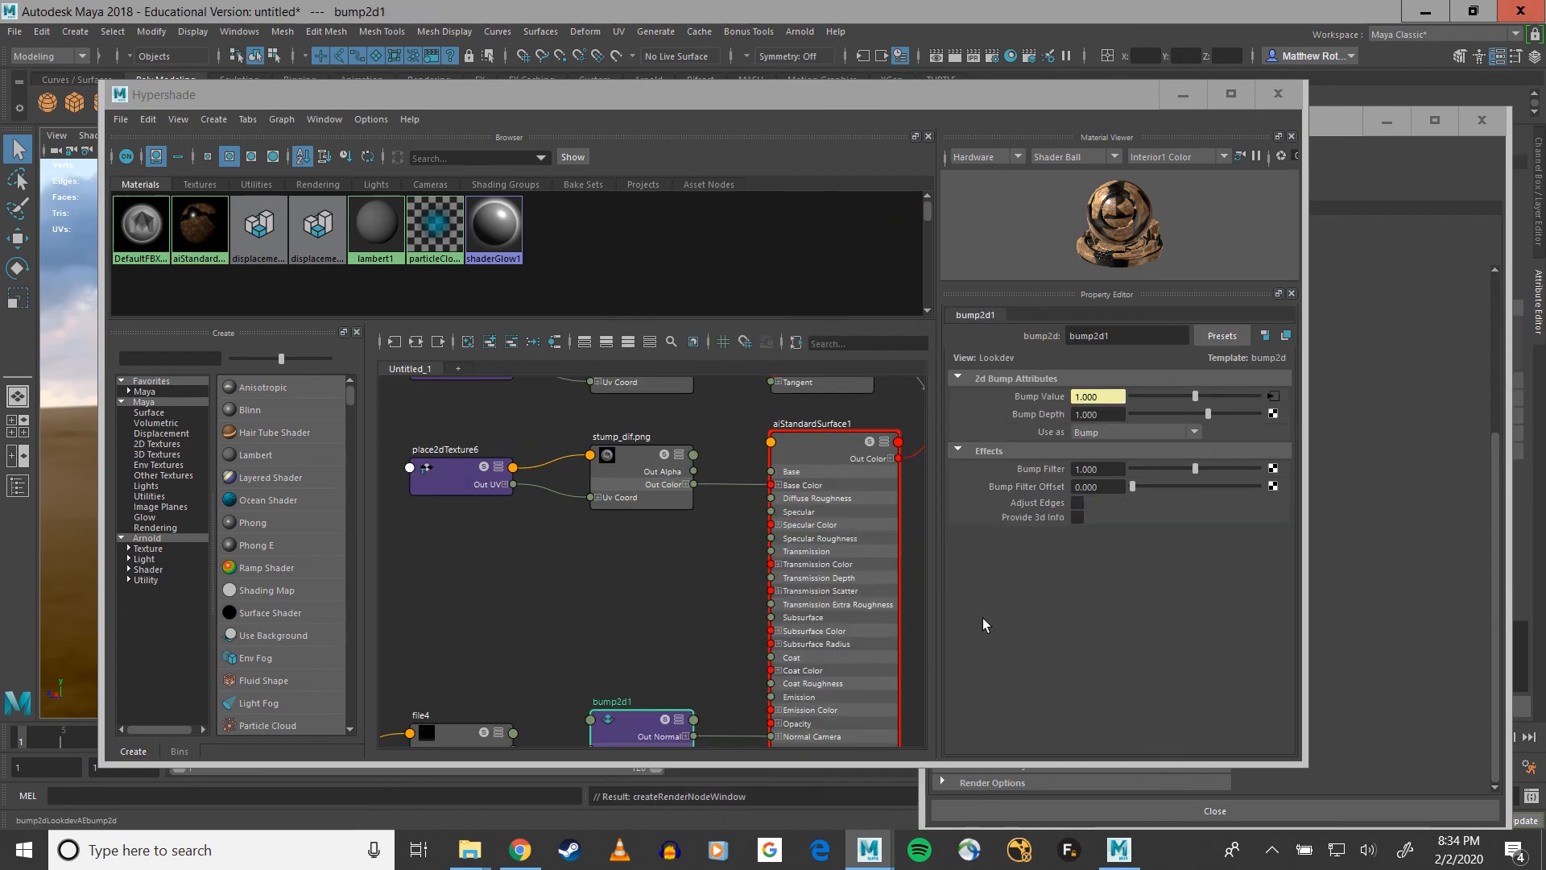
{"action": "left_click", "coordinate": [1130, 436]}
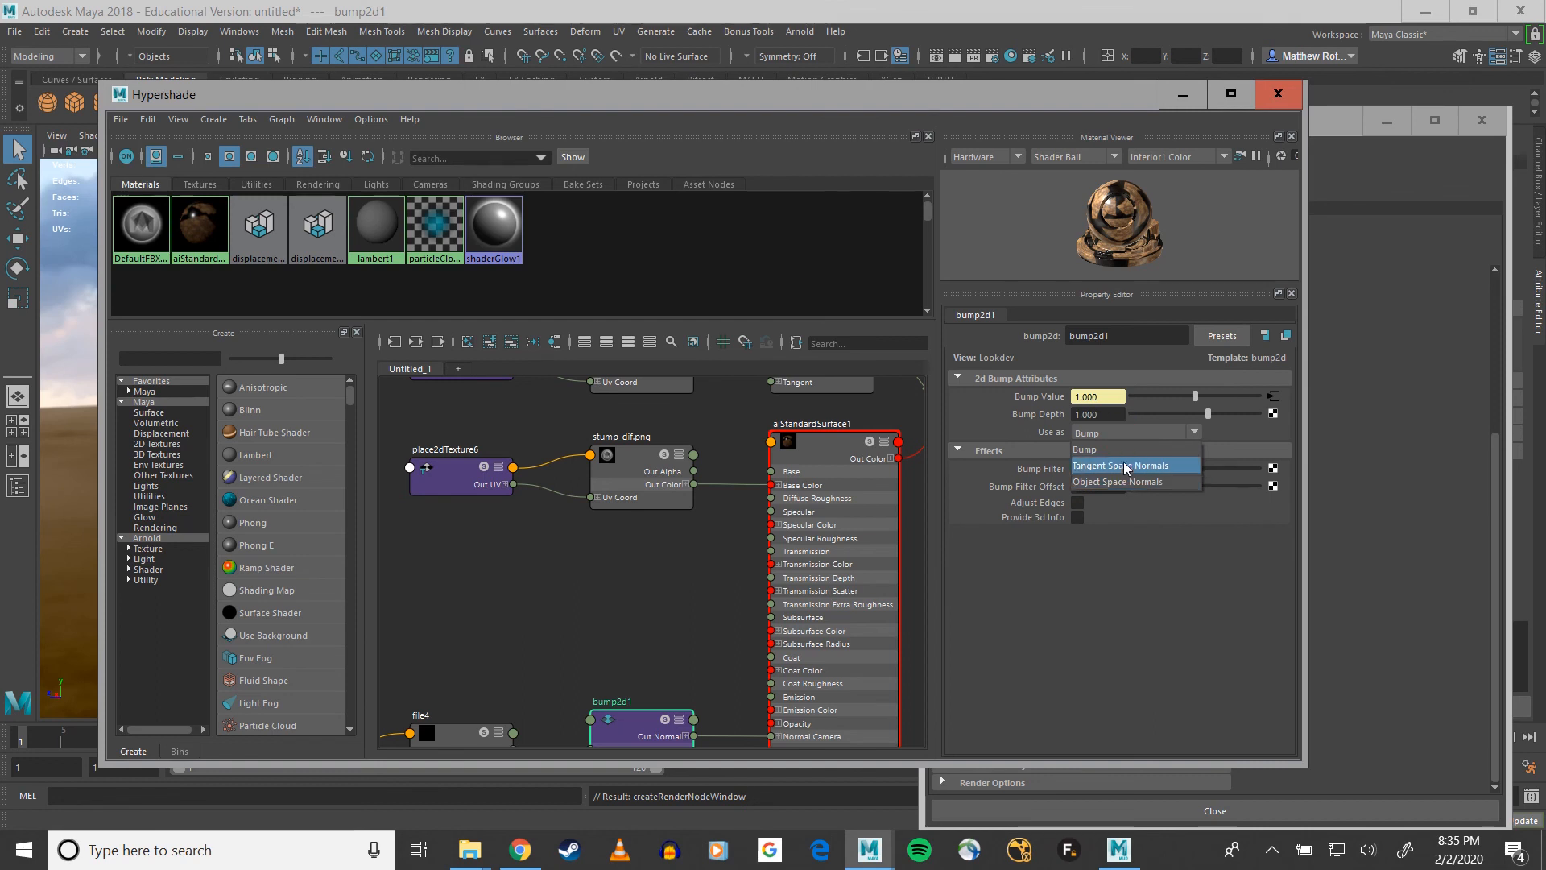
{"action": "left_click", "coordinate": [1044, 642]}
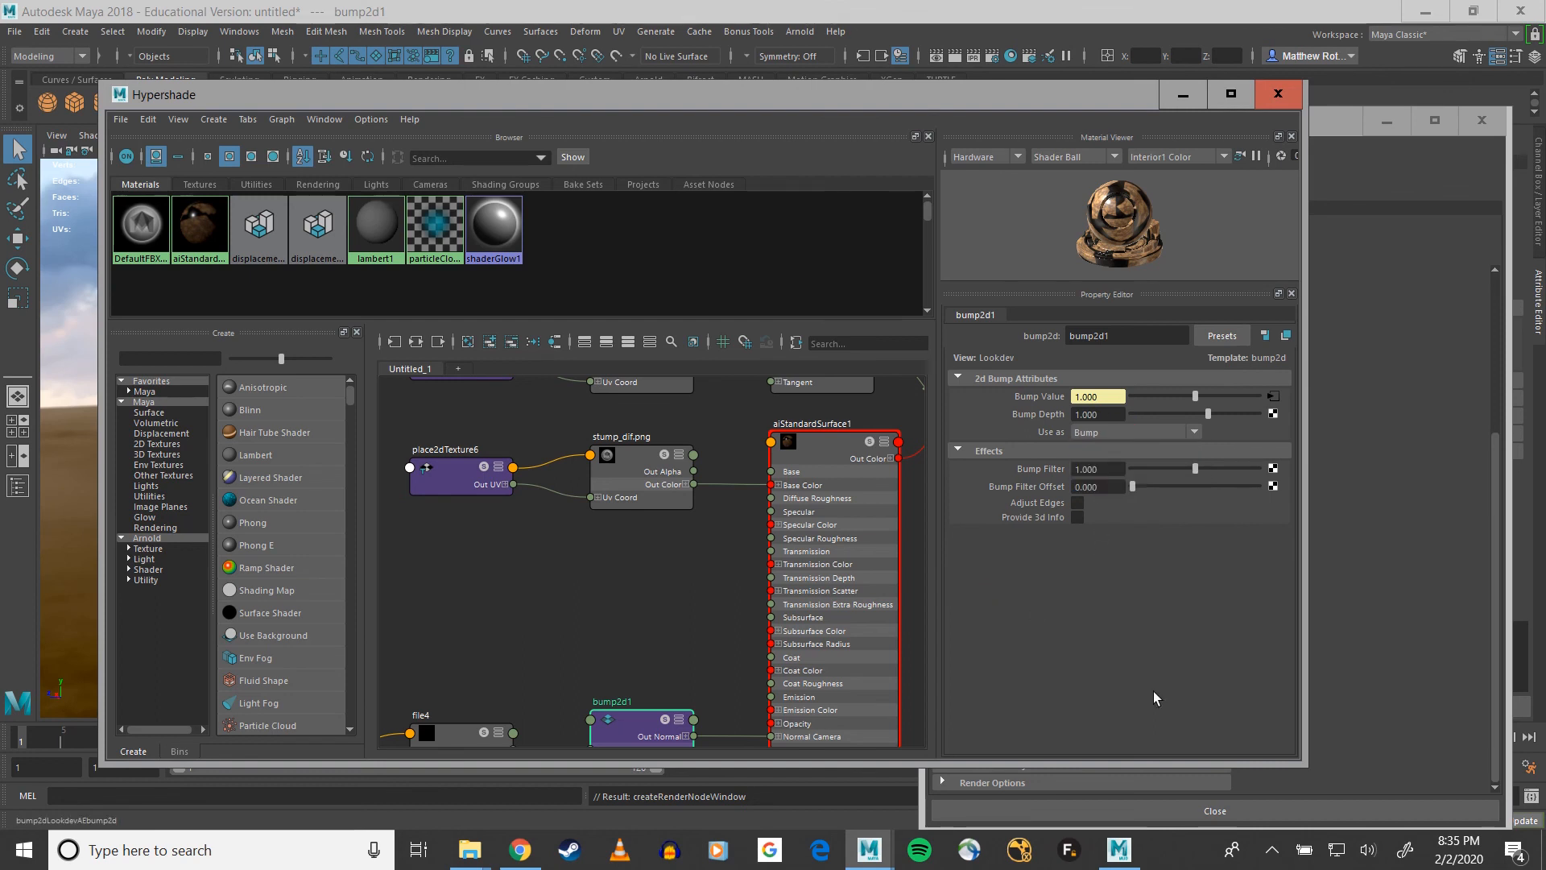